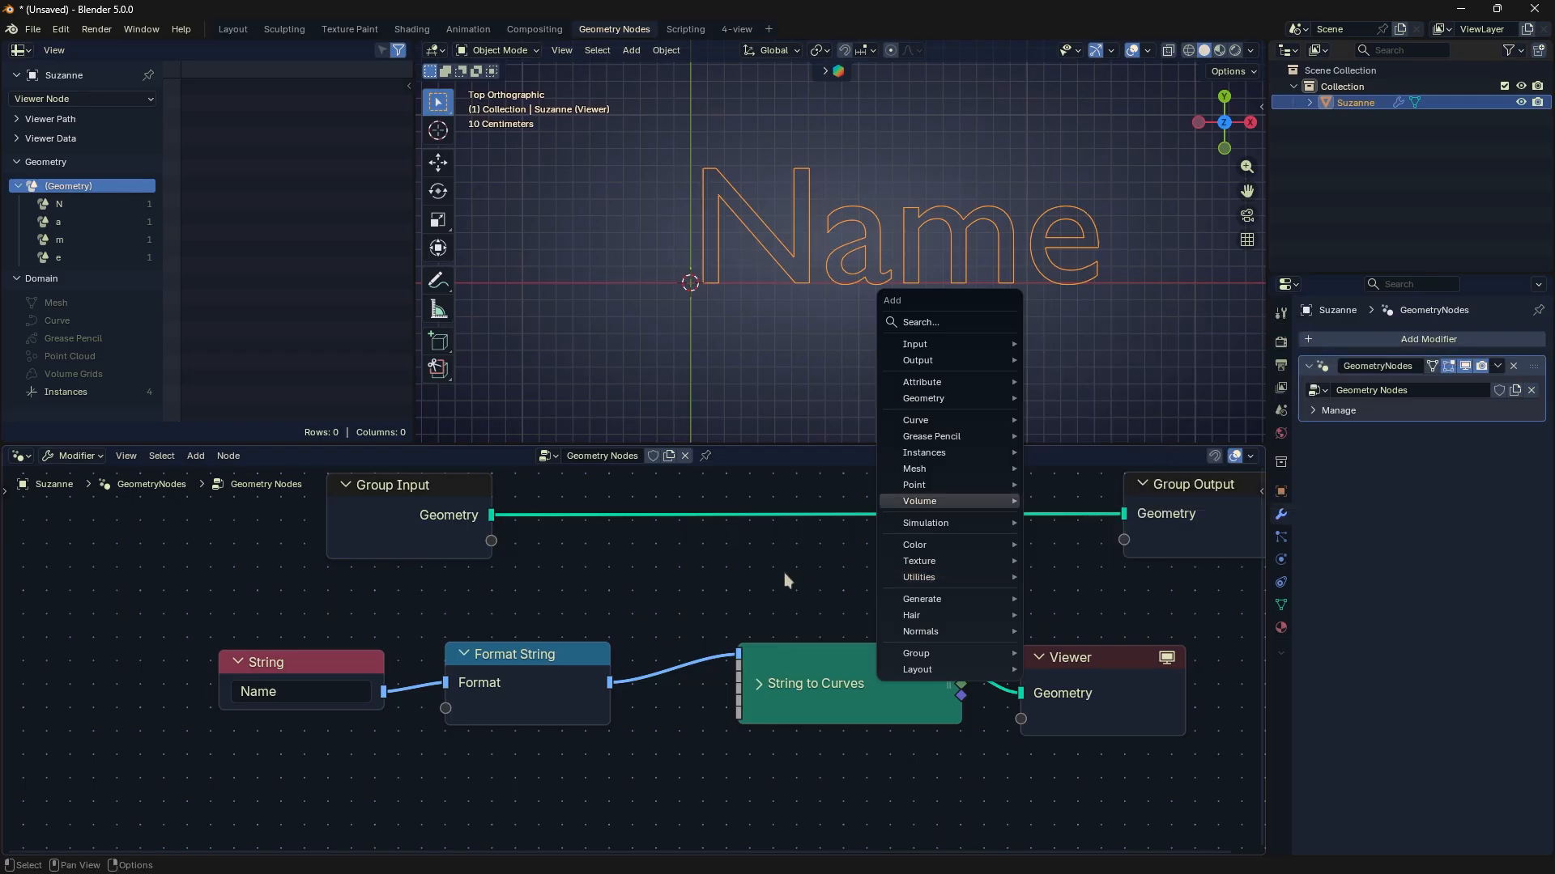
- Expand the String to Curves node and cut the links into and out of the Format String node
click(514, 656)
middle_drag(433, 668, 445, 642)
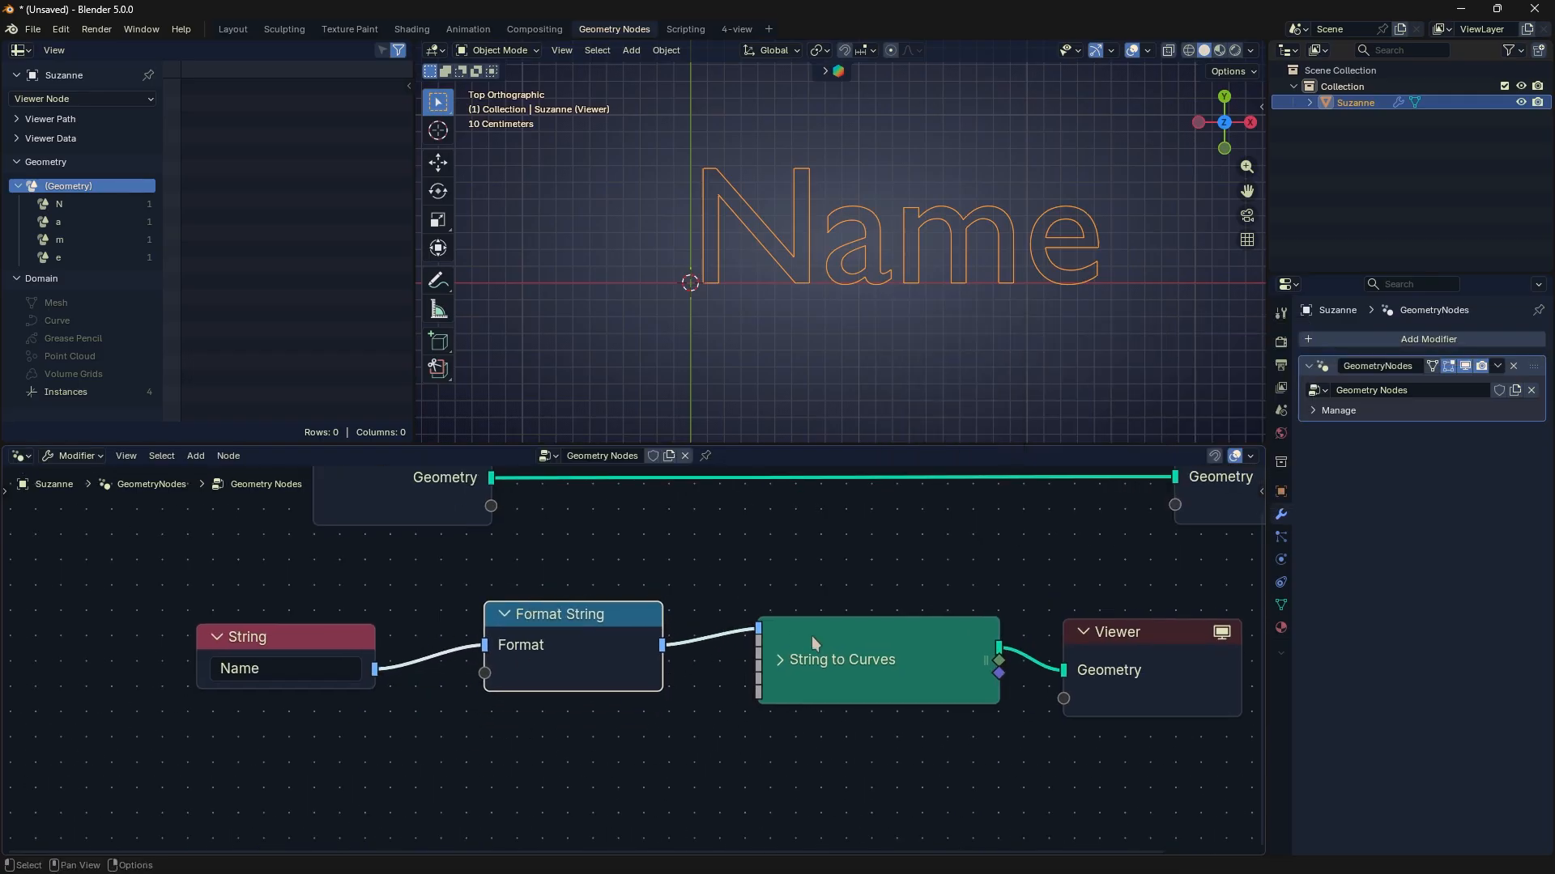
click(782, 658)
ctrl+right_drag(675, 683, 667, 695)
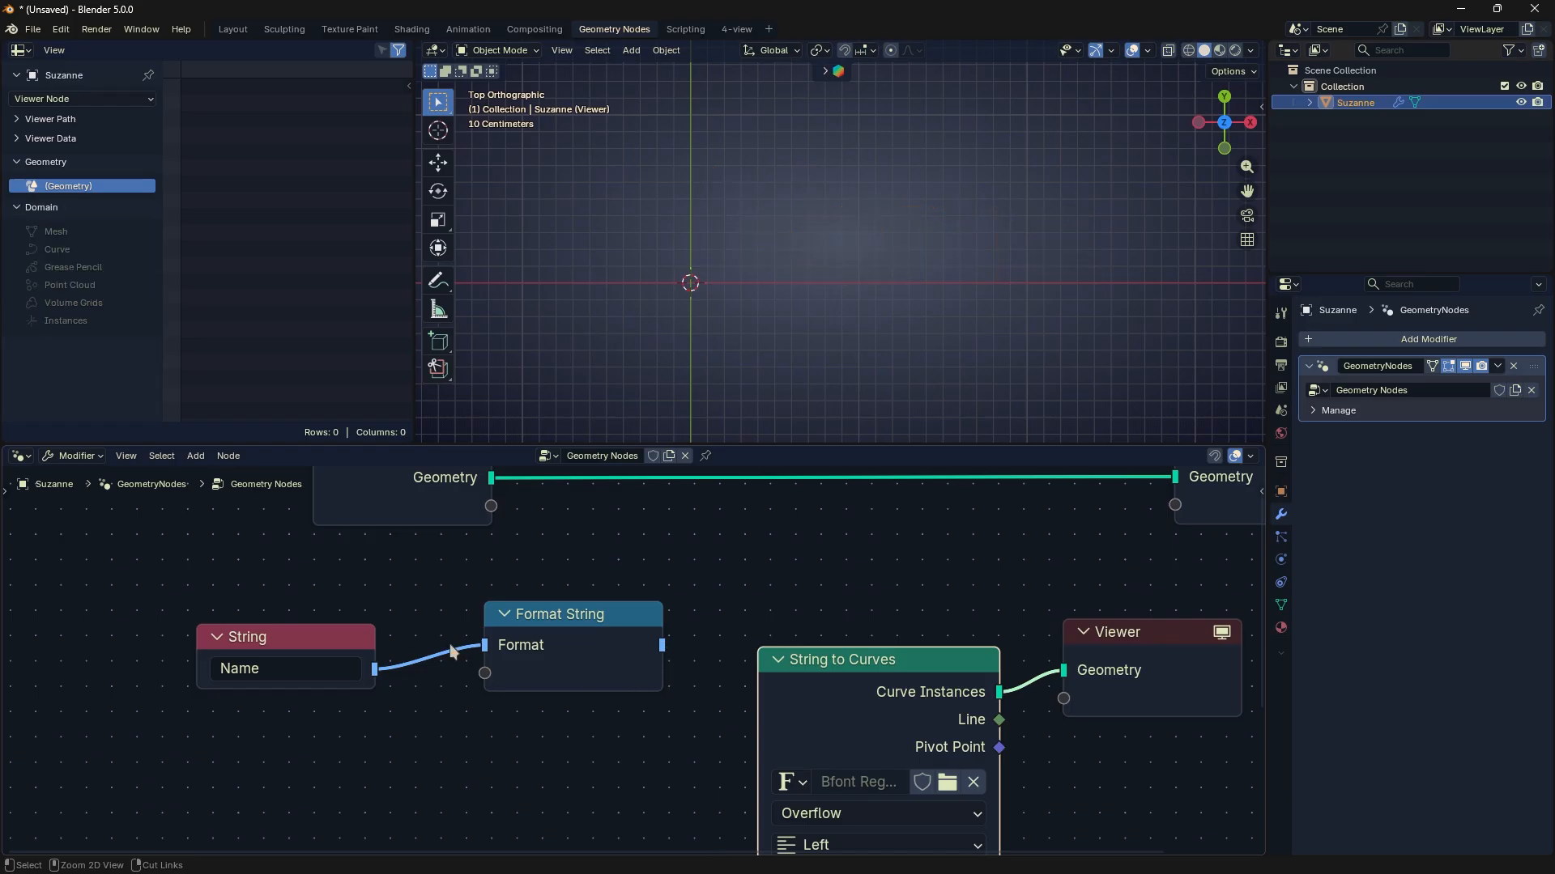
ctrl+right_drag(450, 642, 440, 669)
- Clear the Format text of the disconnected Format String node
drag(551, 622, 621, 590)
click(581, 632)
key(BackSpace)
click(626, 602)
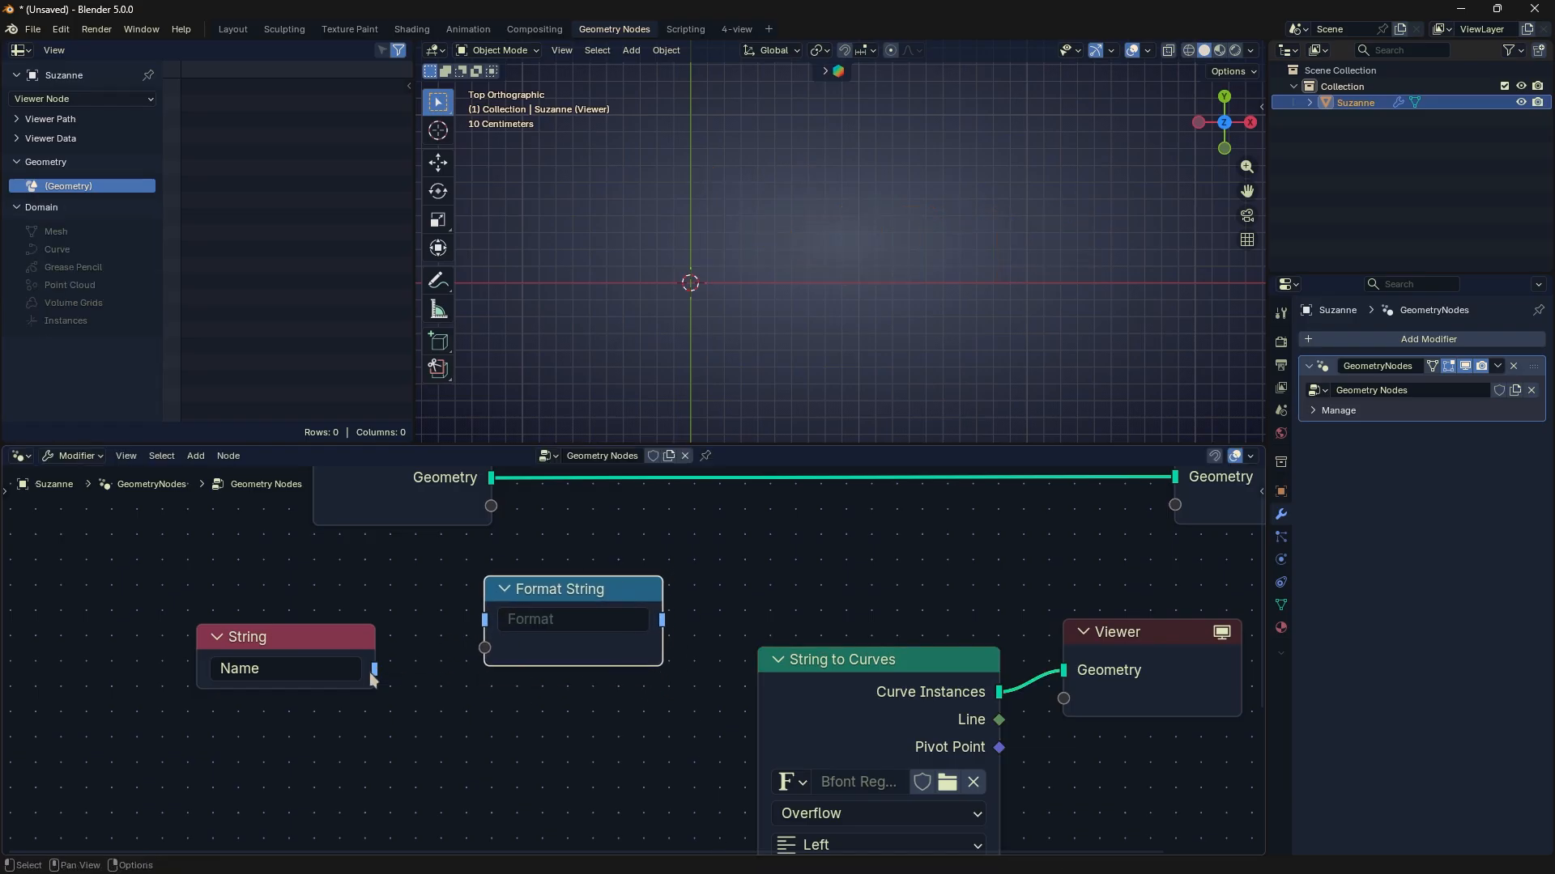
- Connect the String node to the Format input of Format String, and its output to the String input of String to Curves
drag(373, 670, 483, 620)
drag(545, 597, 530, 629)
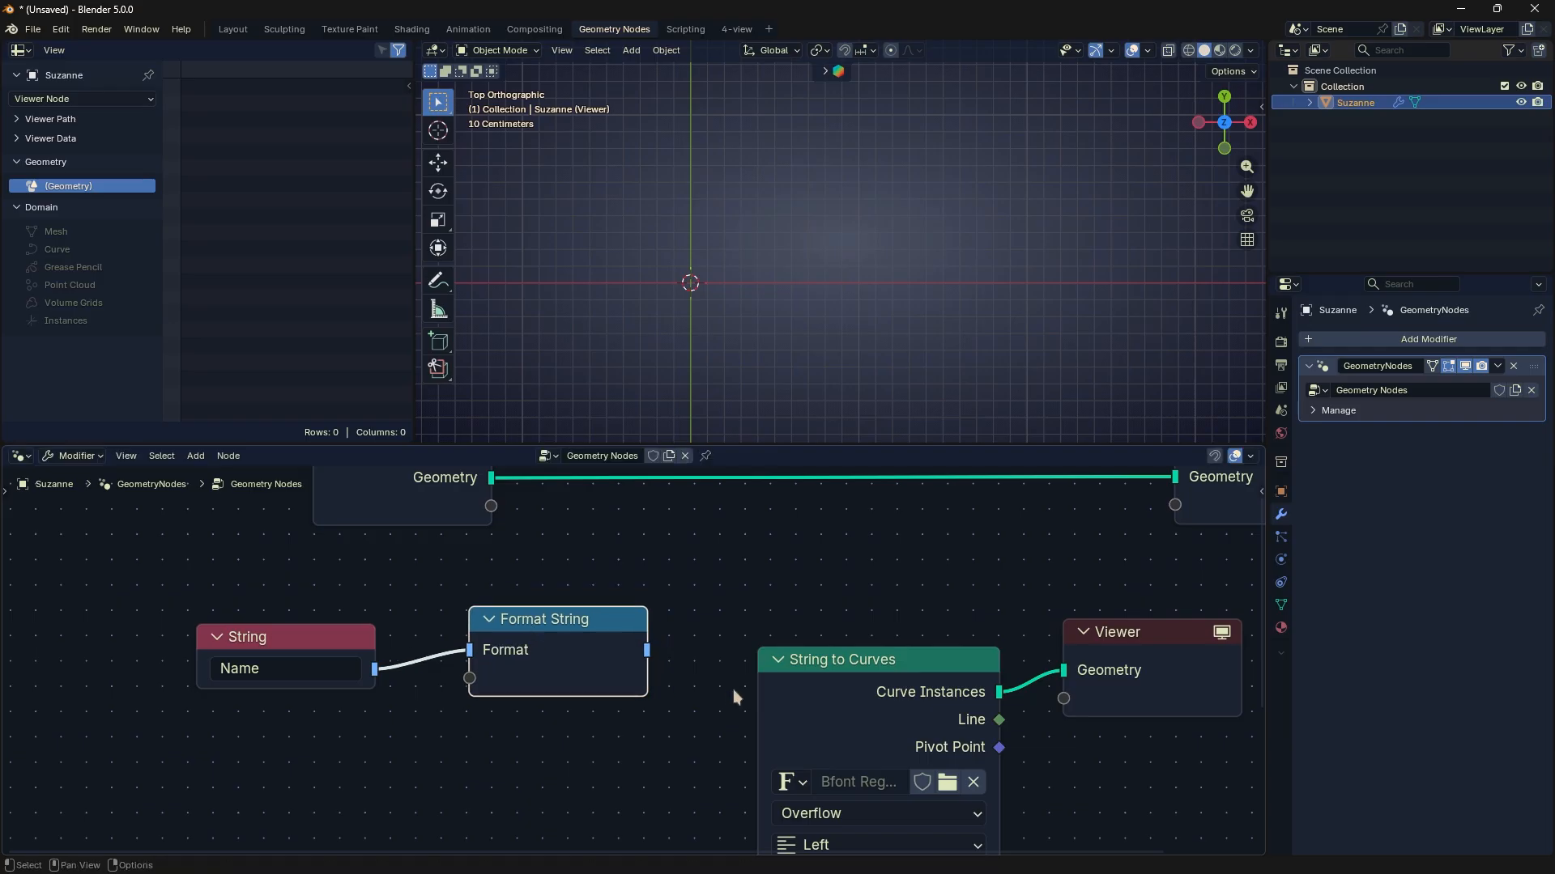
scroll(745, 736, down, 3)
middle_drag(750, 763, 700, 627)
drag(618, 537, 726, 754)
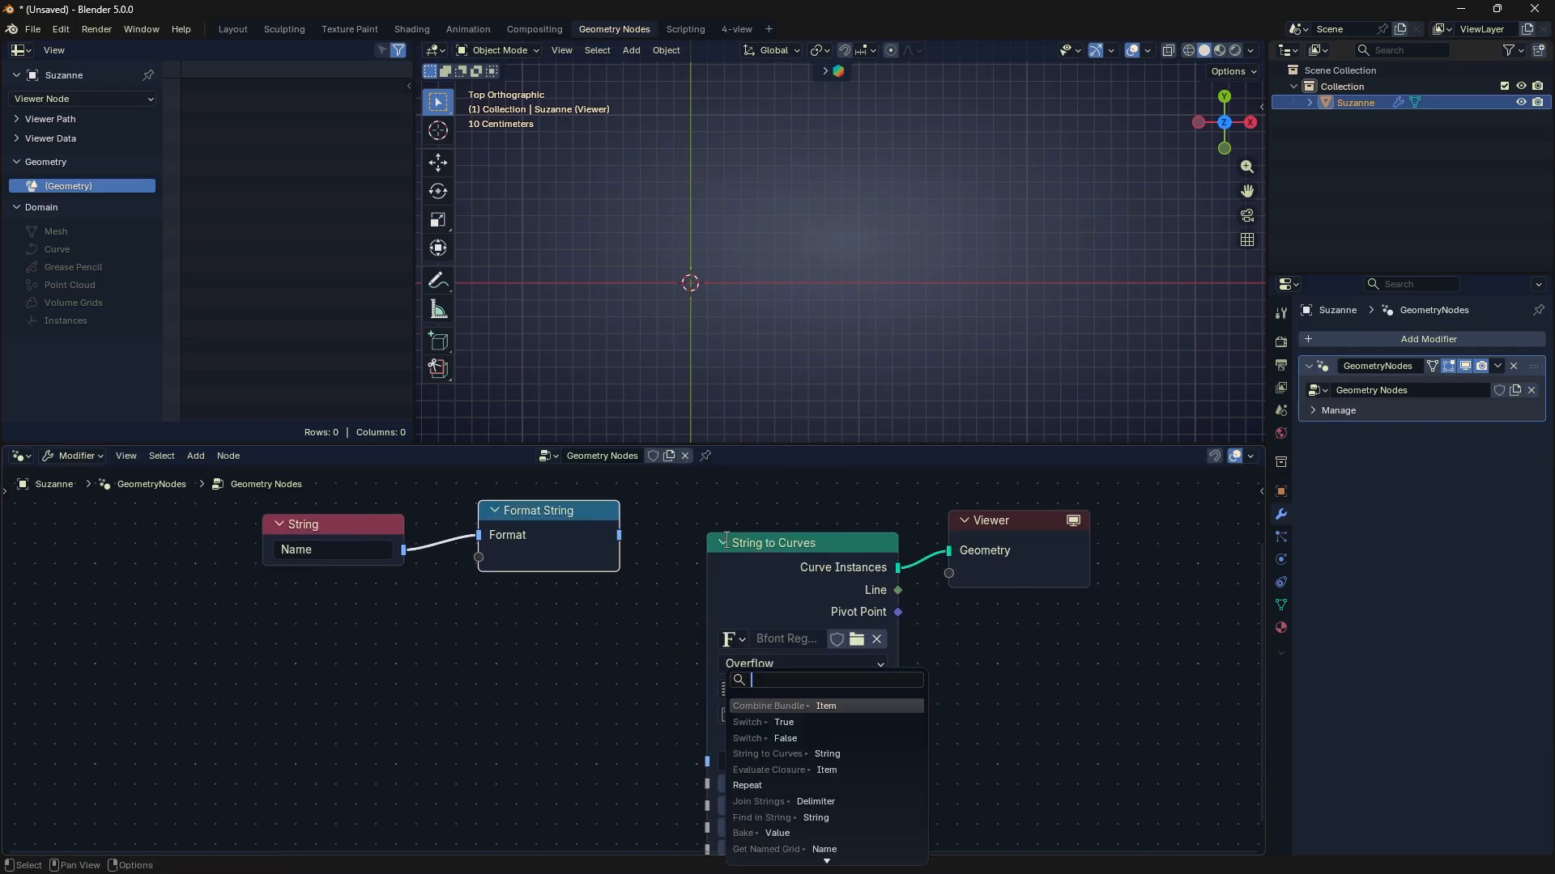
key(Escape)
drag(619, 537, 707, 761)
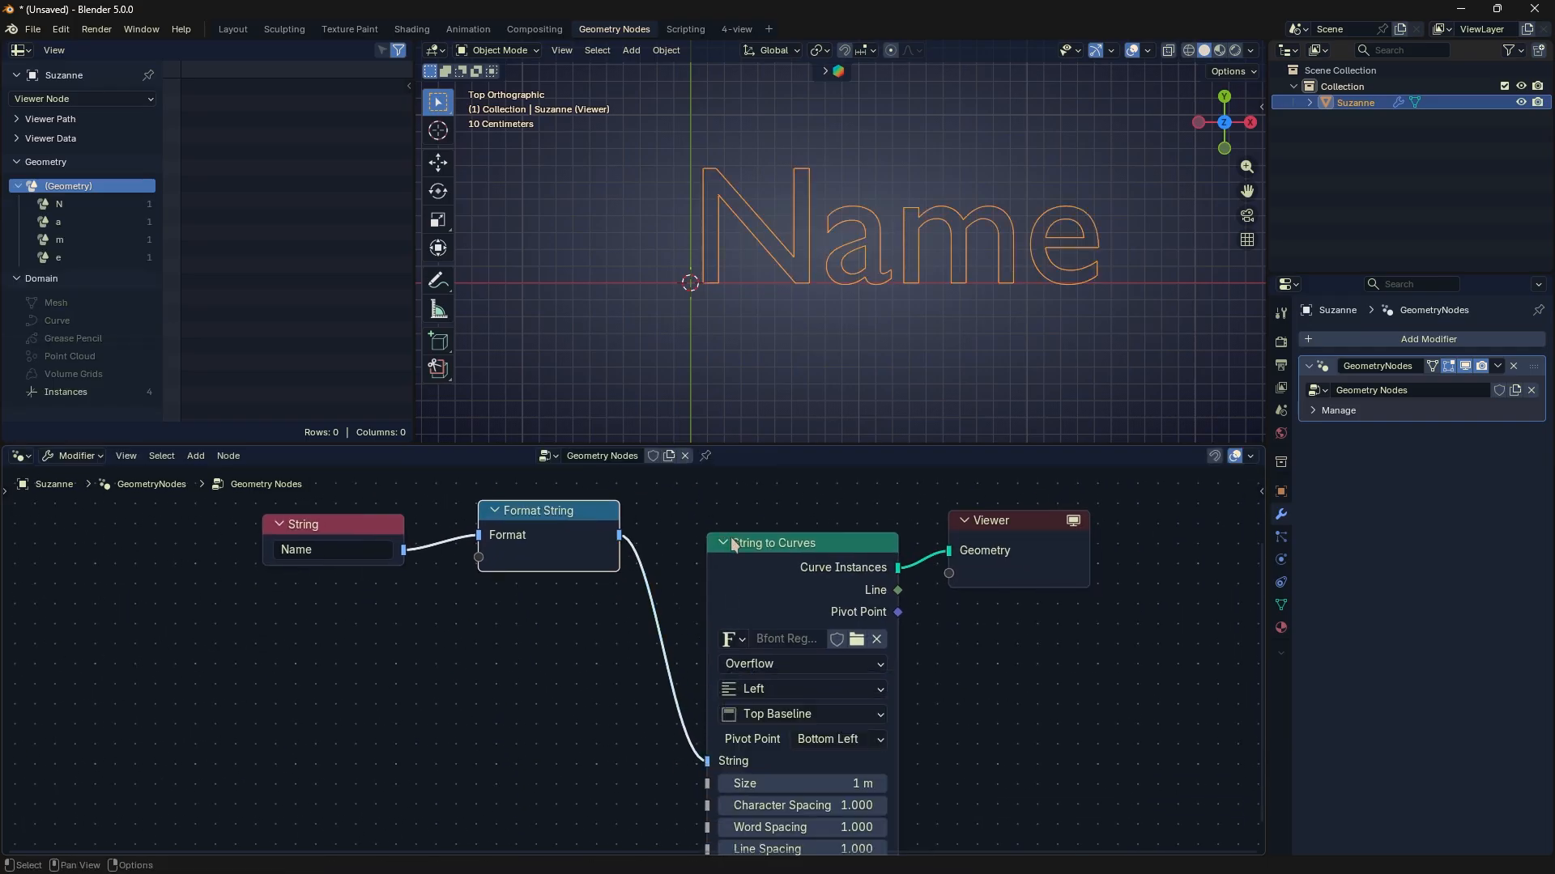
- Collapse the String to Curves node
click(729, 539)
click(720, 543)
middle_drag(687, 544, 793, 649)
scroll(713, 649, up, 5)
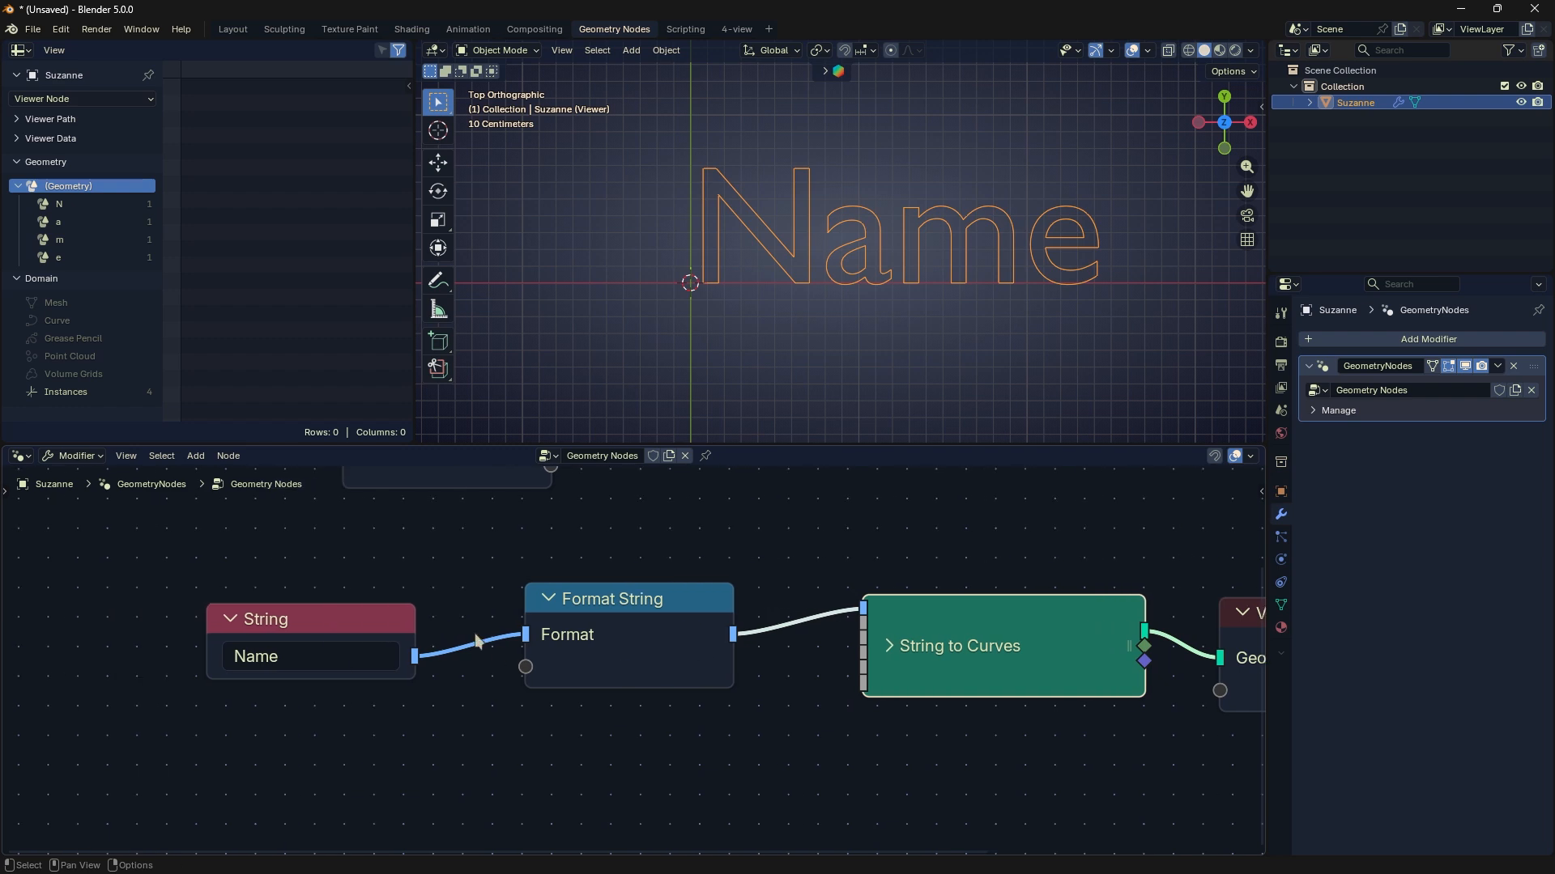
- Cut the link between String and Format String, and enter "Name" directly as the Format text
ctrl+right_drag(477, 642, 482, 648)
click(635, 629)
text(Name)
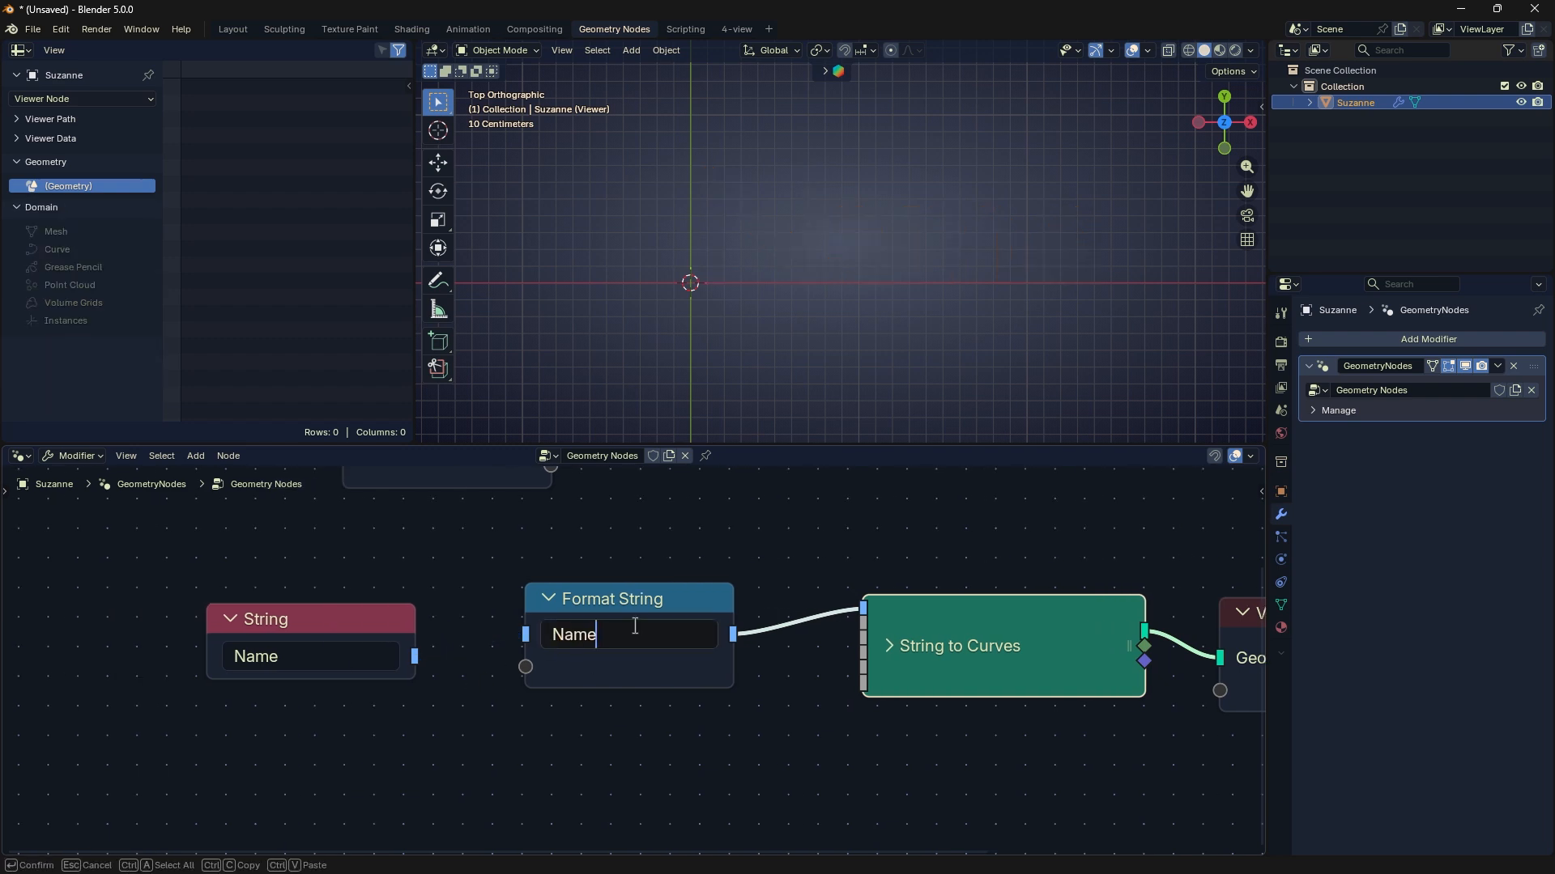
key(Return)
drag(643, 604, 691, 577)
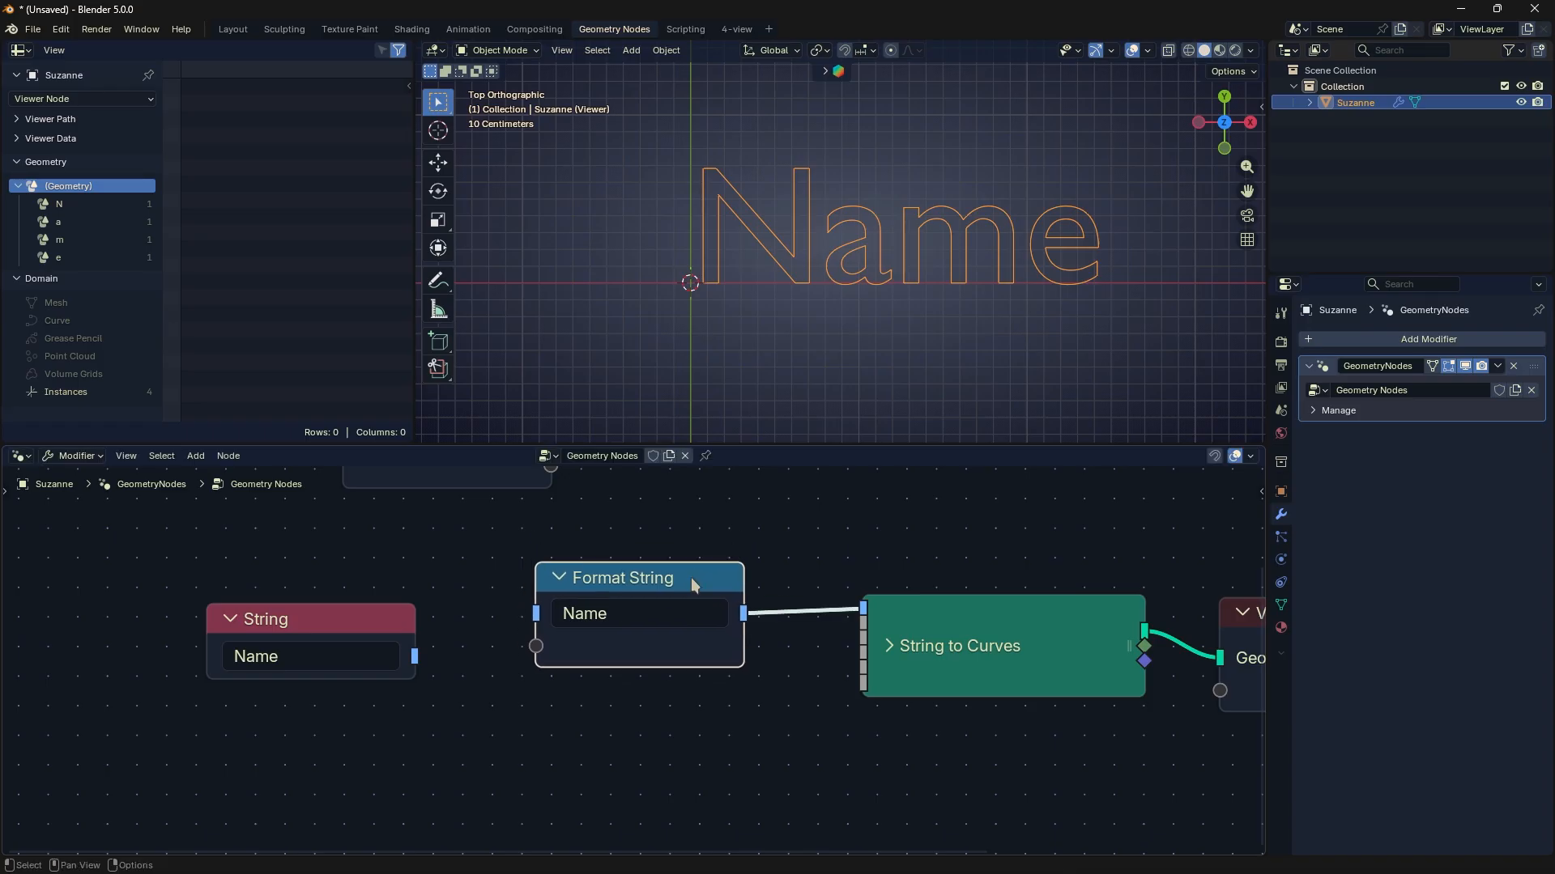
- Set the String node's text to "New Name" and connect it to the Format input of the Format String node
scroll(539, 640, up, 1)
drag(363, 624, 373, 608)
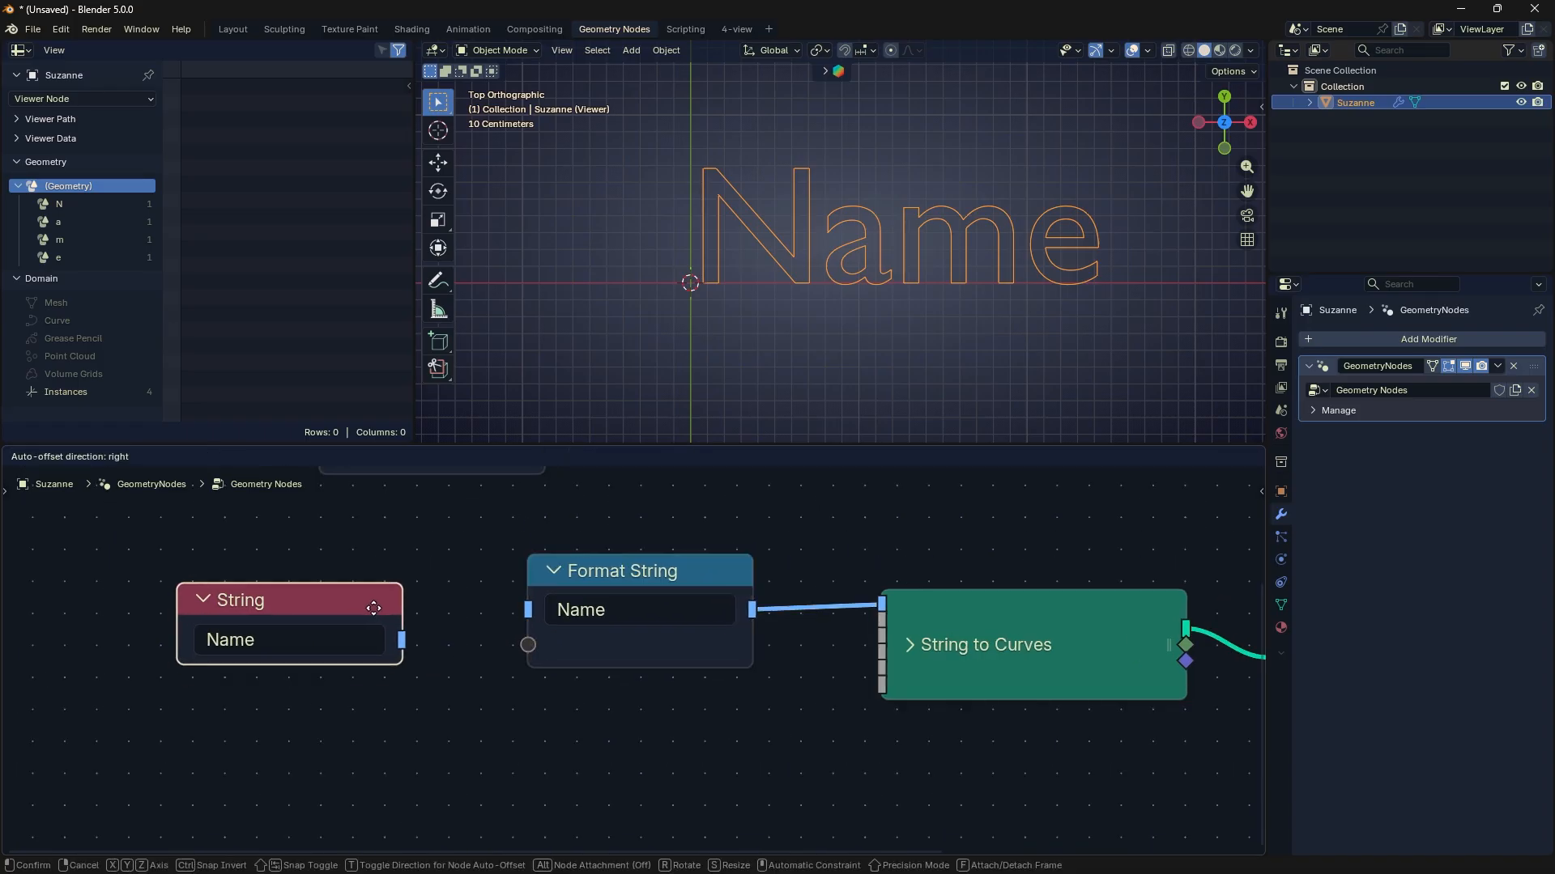
click(342, 646)
text(New)
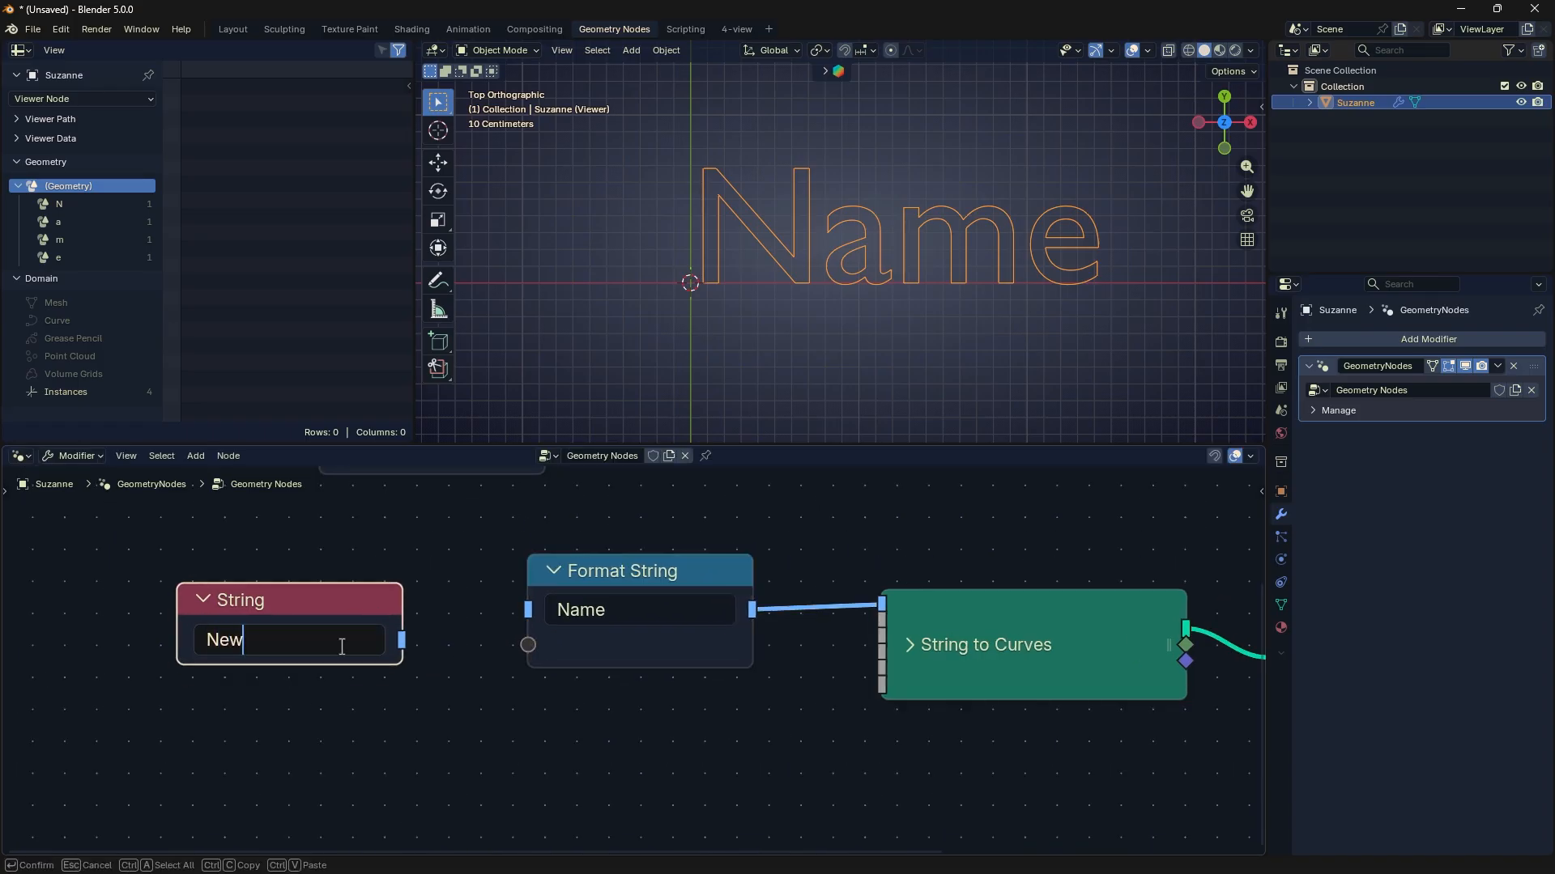
text( Name)
key(Return)
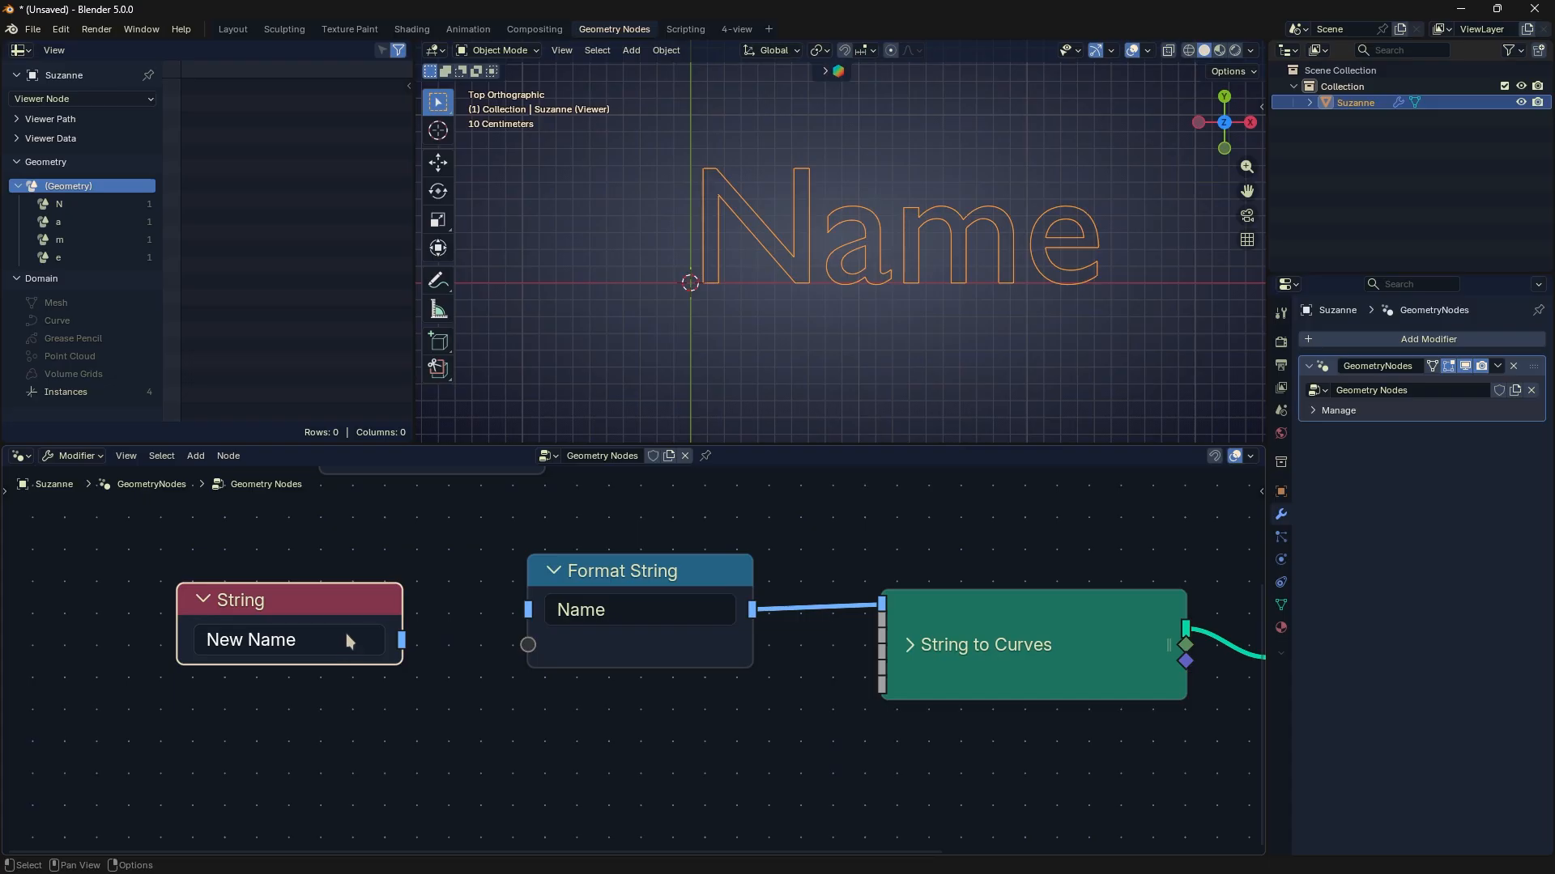
drag(346, 641, 528, 610)
scroll(746, 372, down, 4)
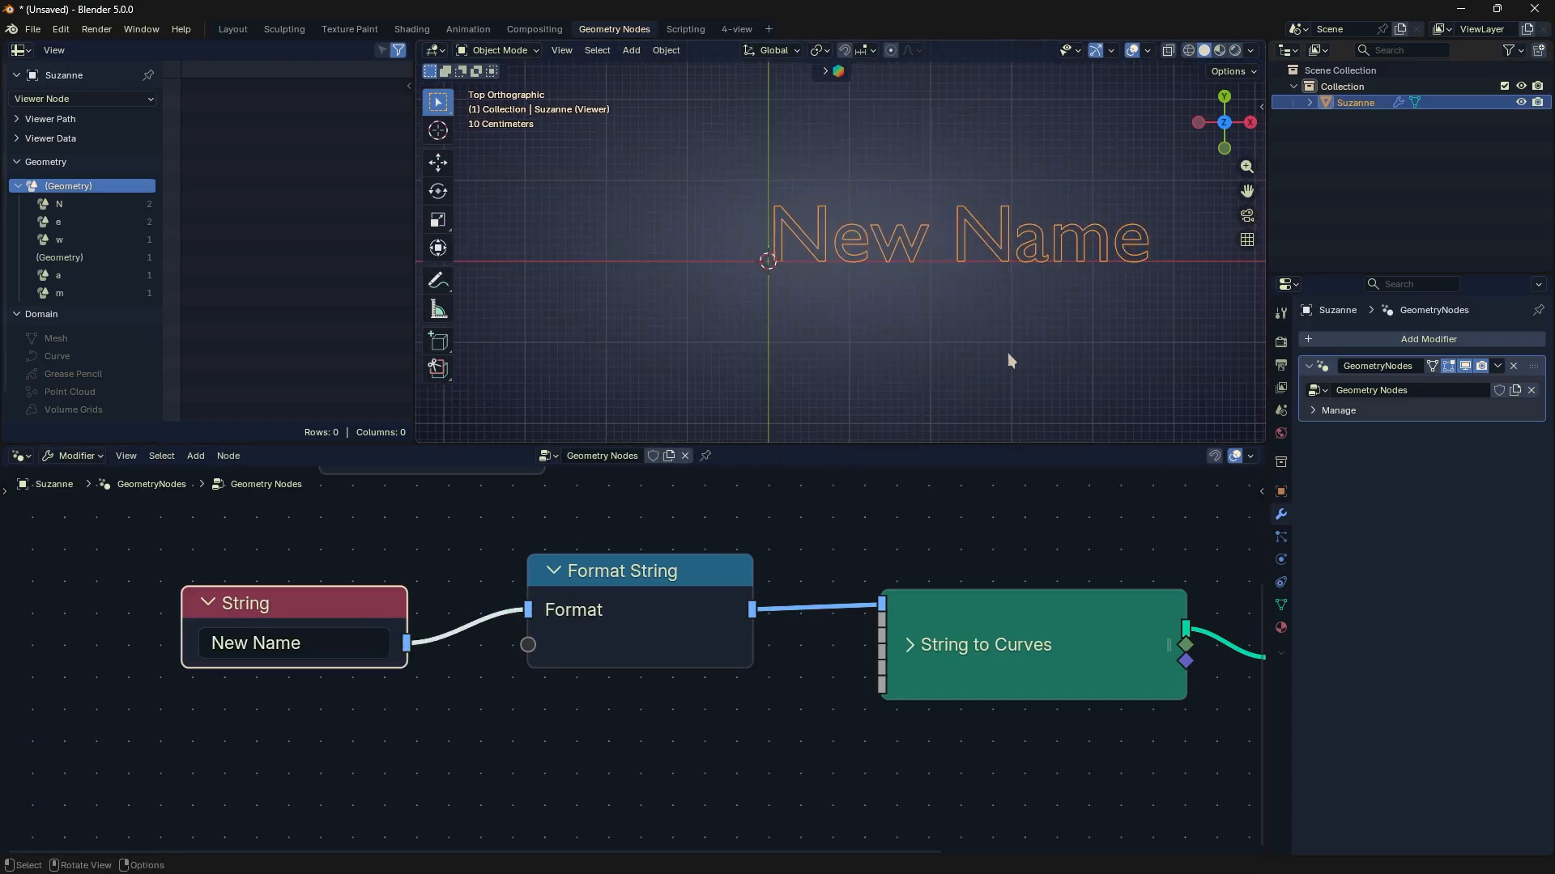
shift+middle_drag(1011, 360, 905, 372)
drag(692, 585, 695, 593)
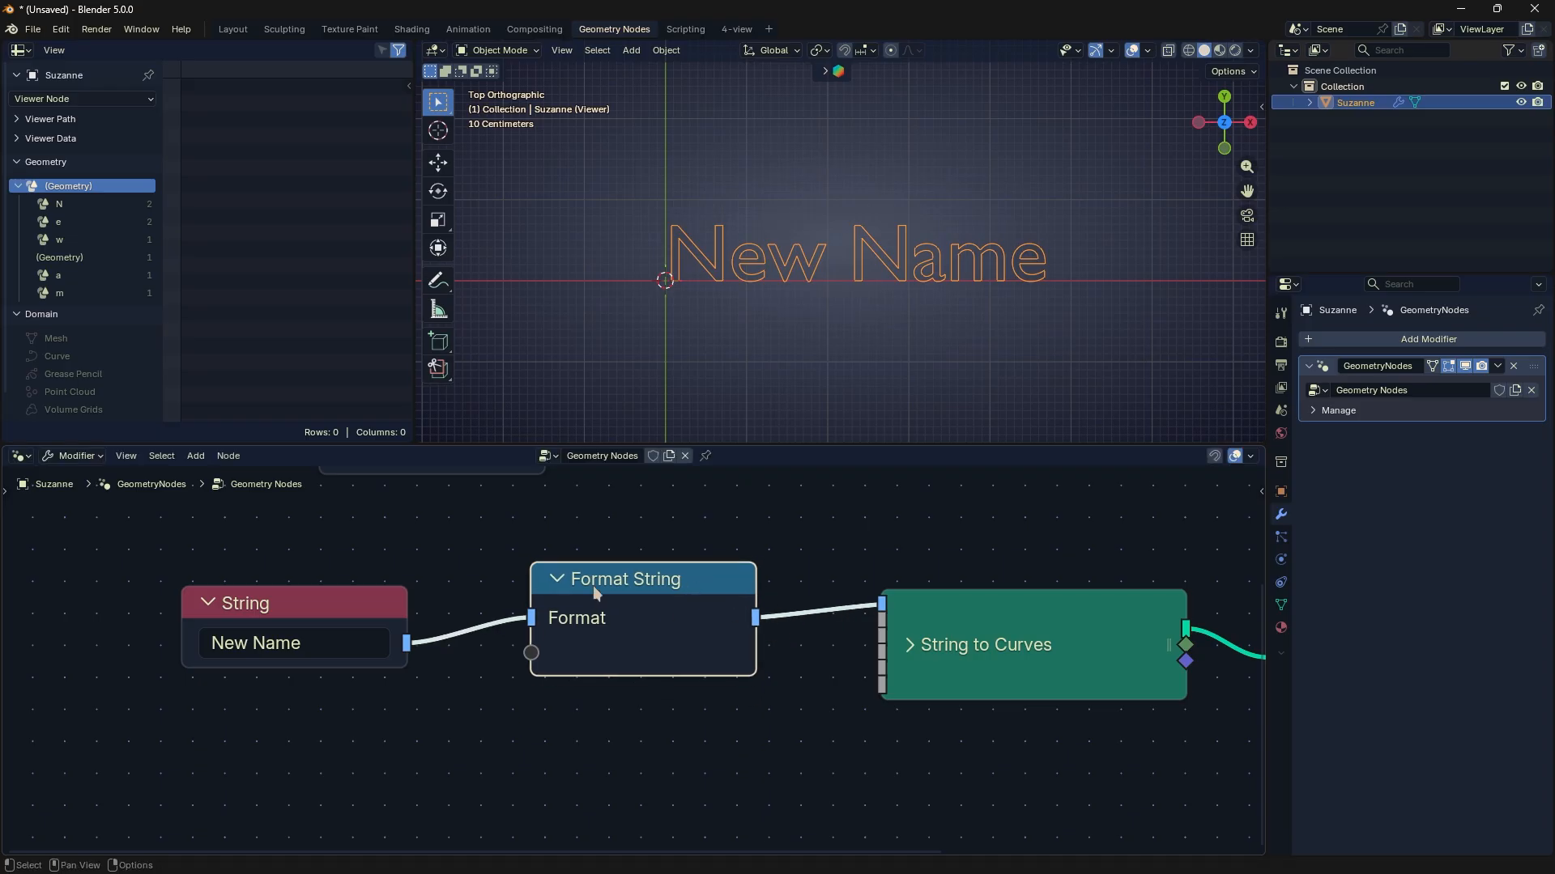
drag(592, 586, 594, 570)
ctrl+right_drag(508, 582, 517, 641)
mouse_move(706, 560)
mouse_down()
mouse_move(686, 590)
mouse_move(683, 568)
mouse_up()
drag(396, 650, 508, 608)
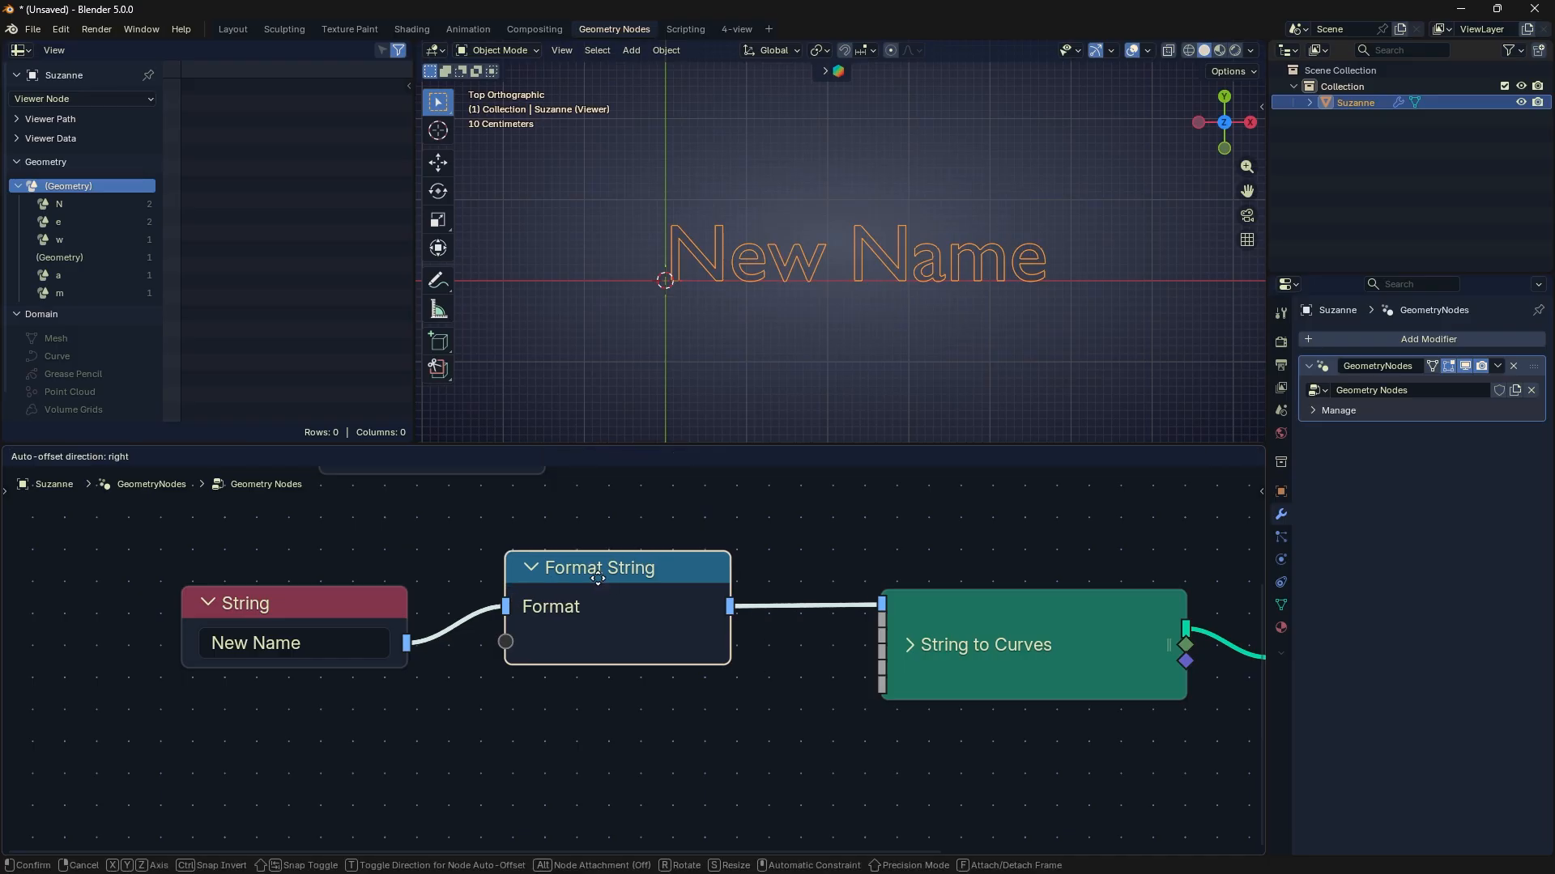
- Add a Join Strings node just below the String to Curves node
middle_drag(761, 563, 785, 552)
key(shift+a)
mouse_move(849, 539)
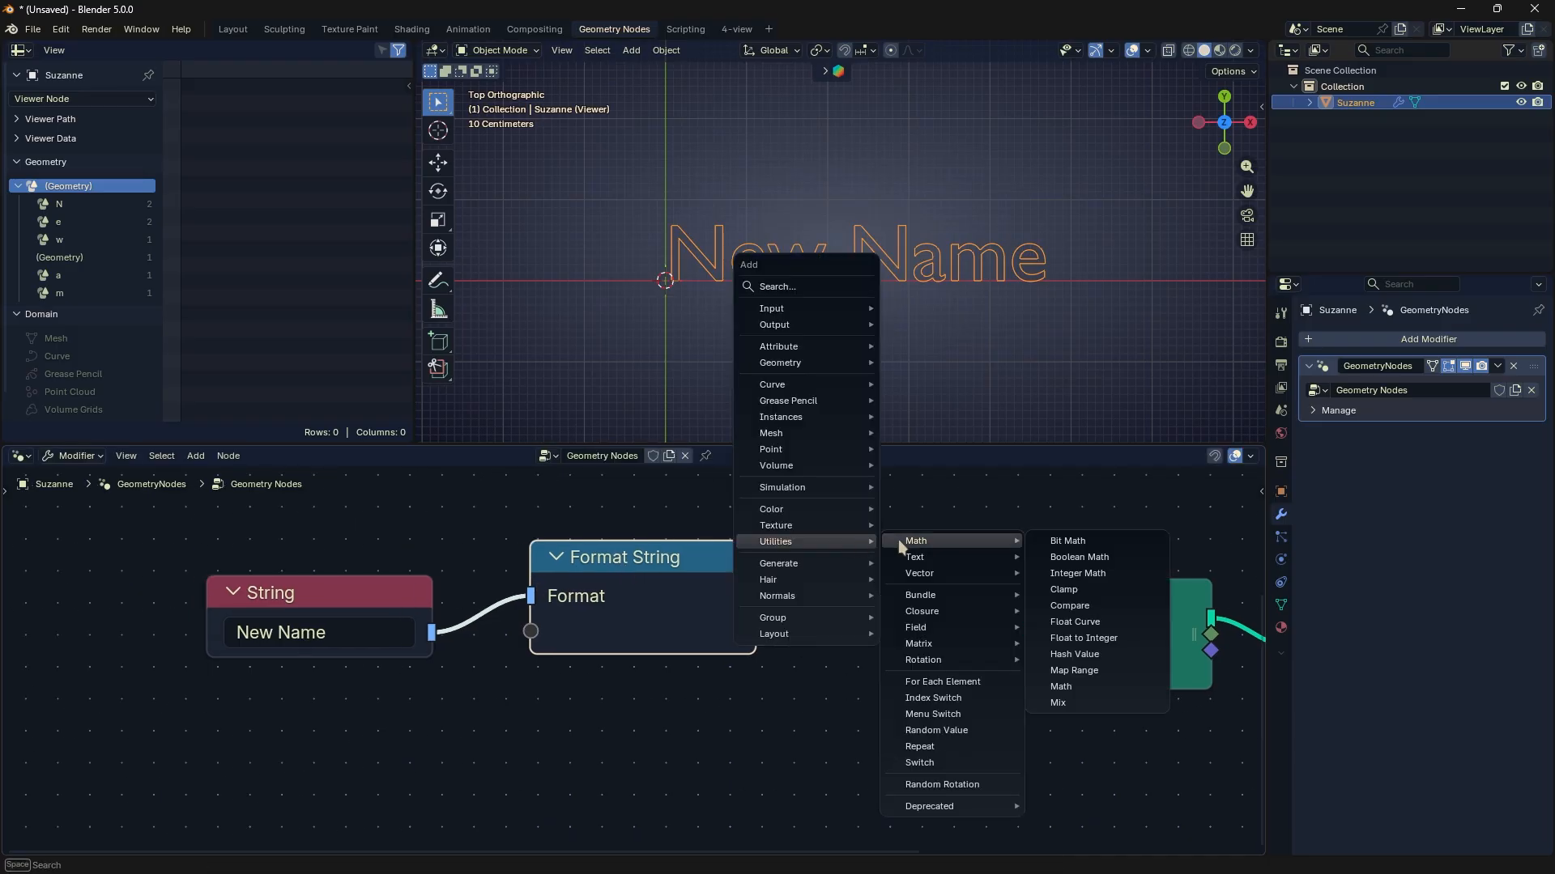
mouse_move(899, 554)
click(1075, 573)
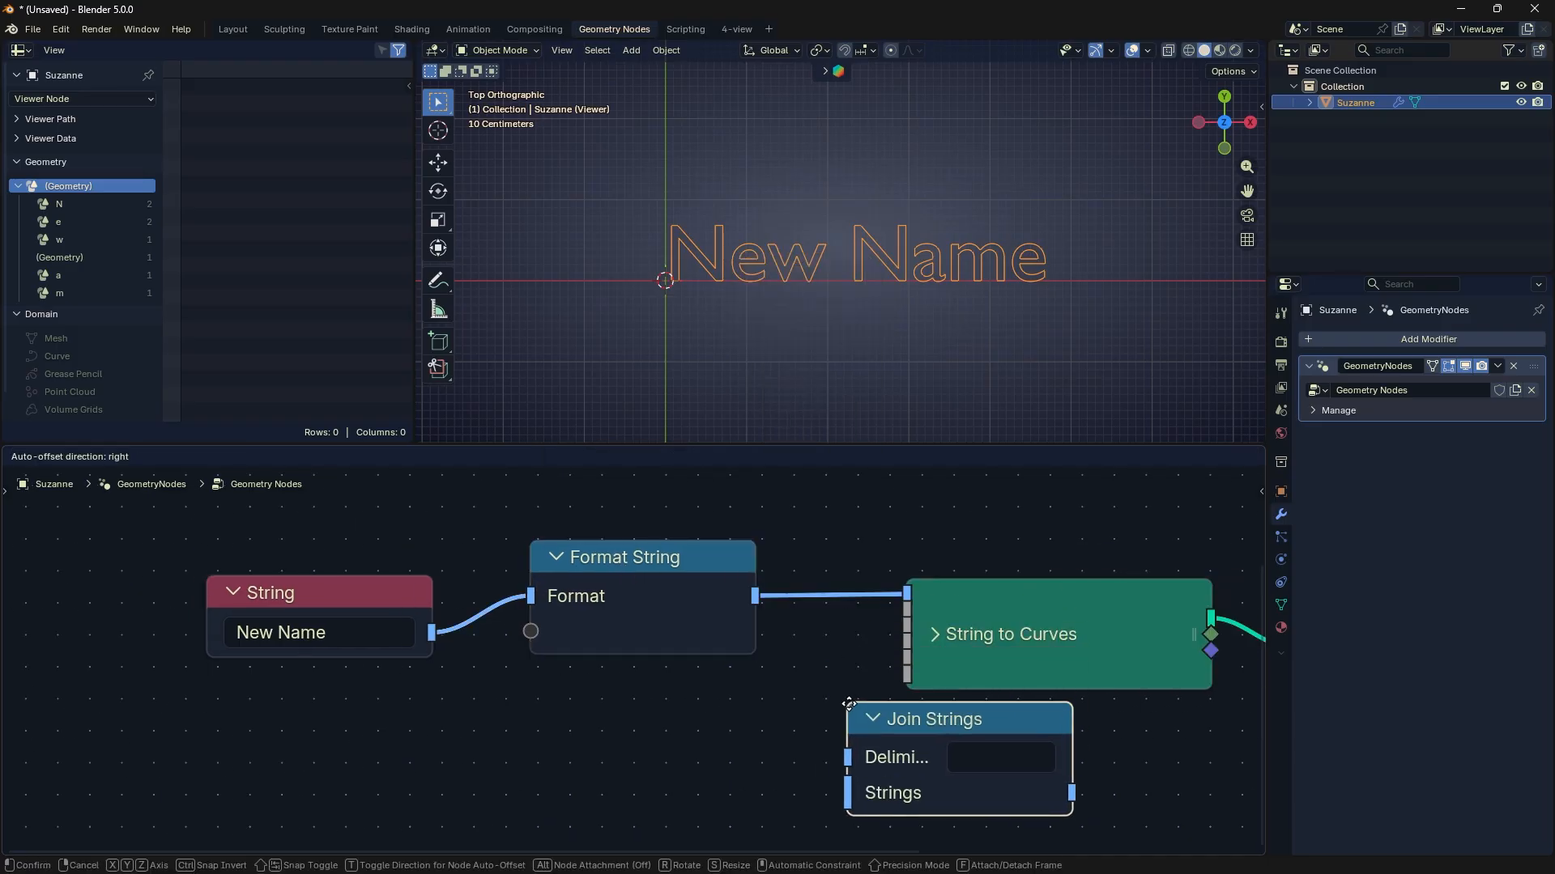
click(882, 711)
scroll(770, 711, down, 1)
middle_drag(770, 711, 825, 699)
- Set the String node's text to "Name" and deselect all nodes
click(469, 632)
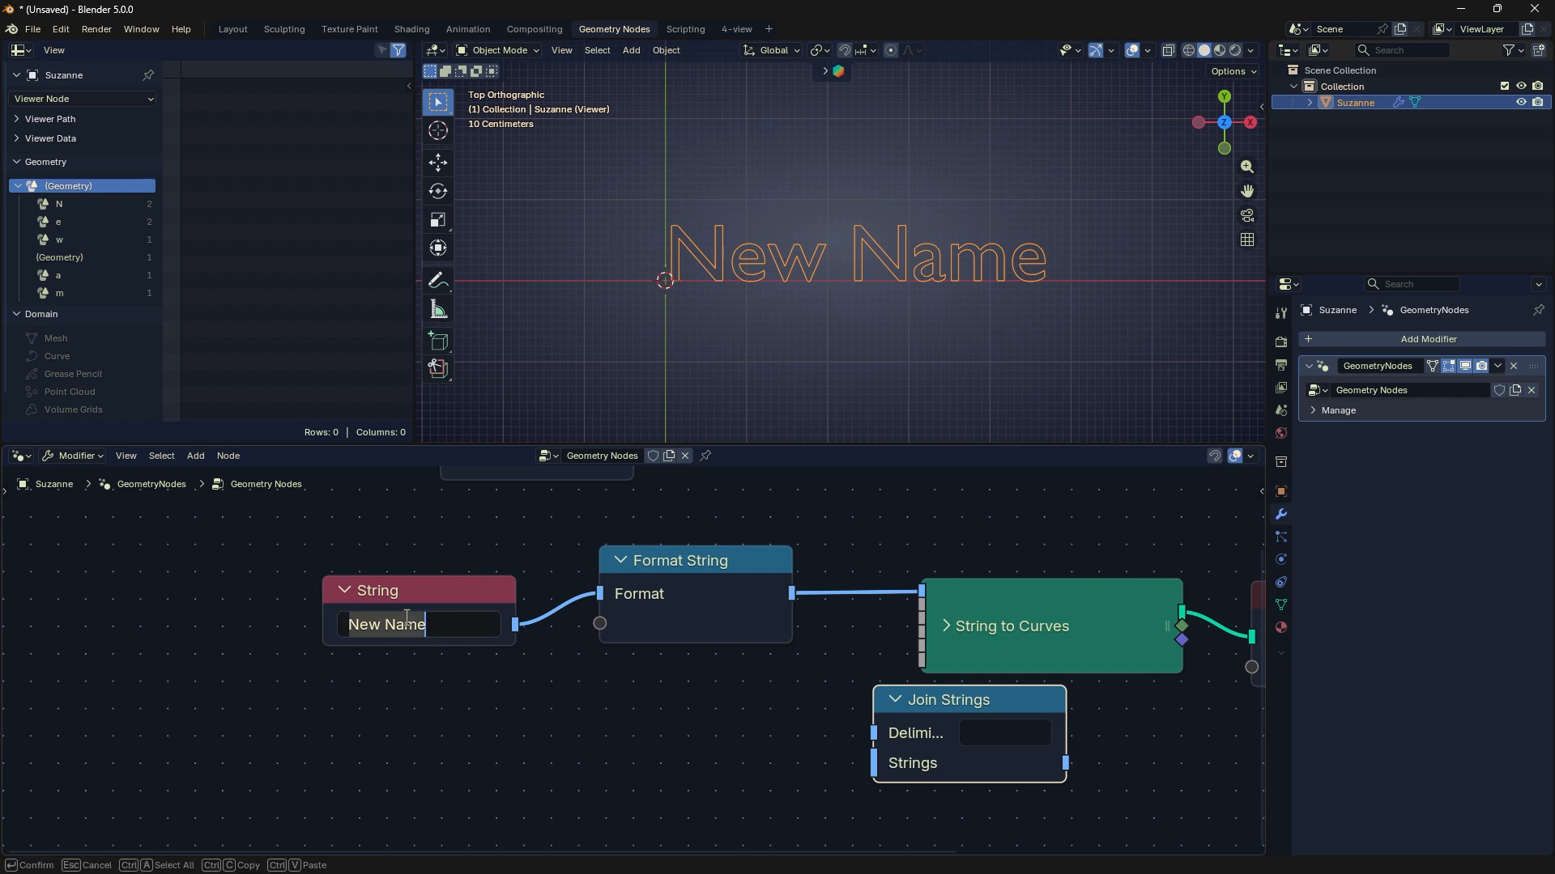
text(Name)
key(Return)
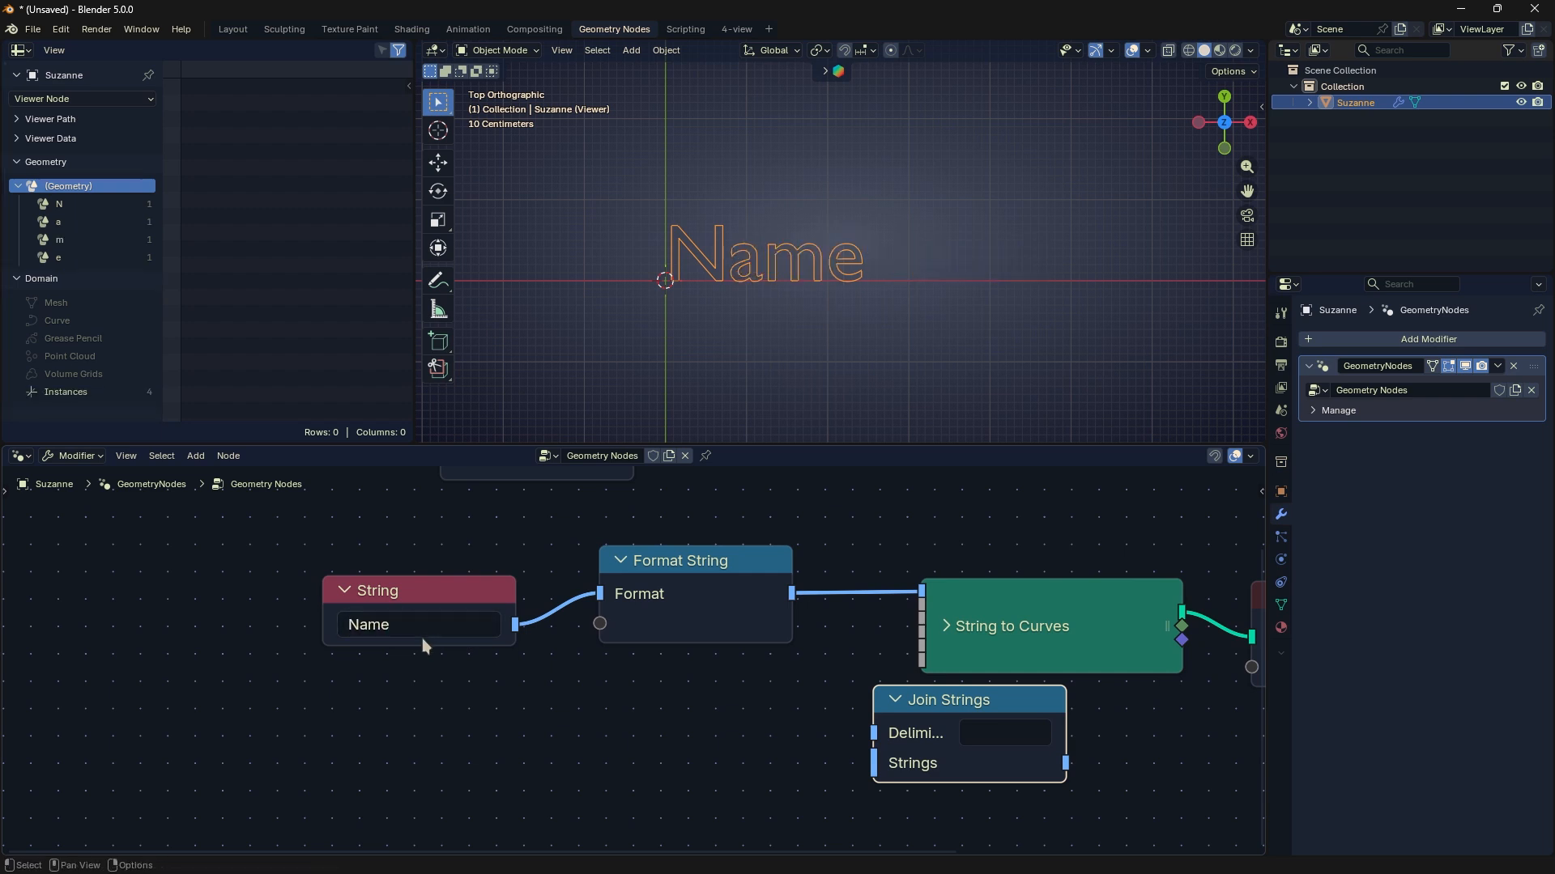
click(363, 522)
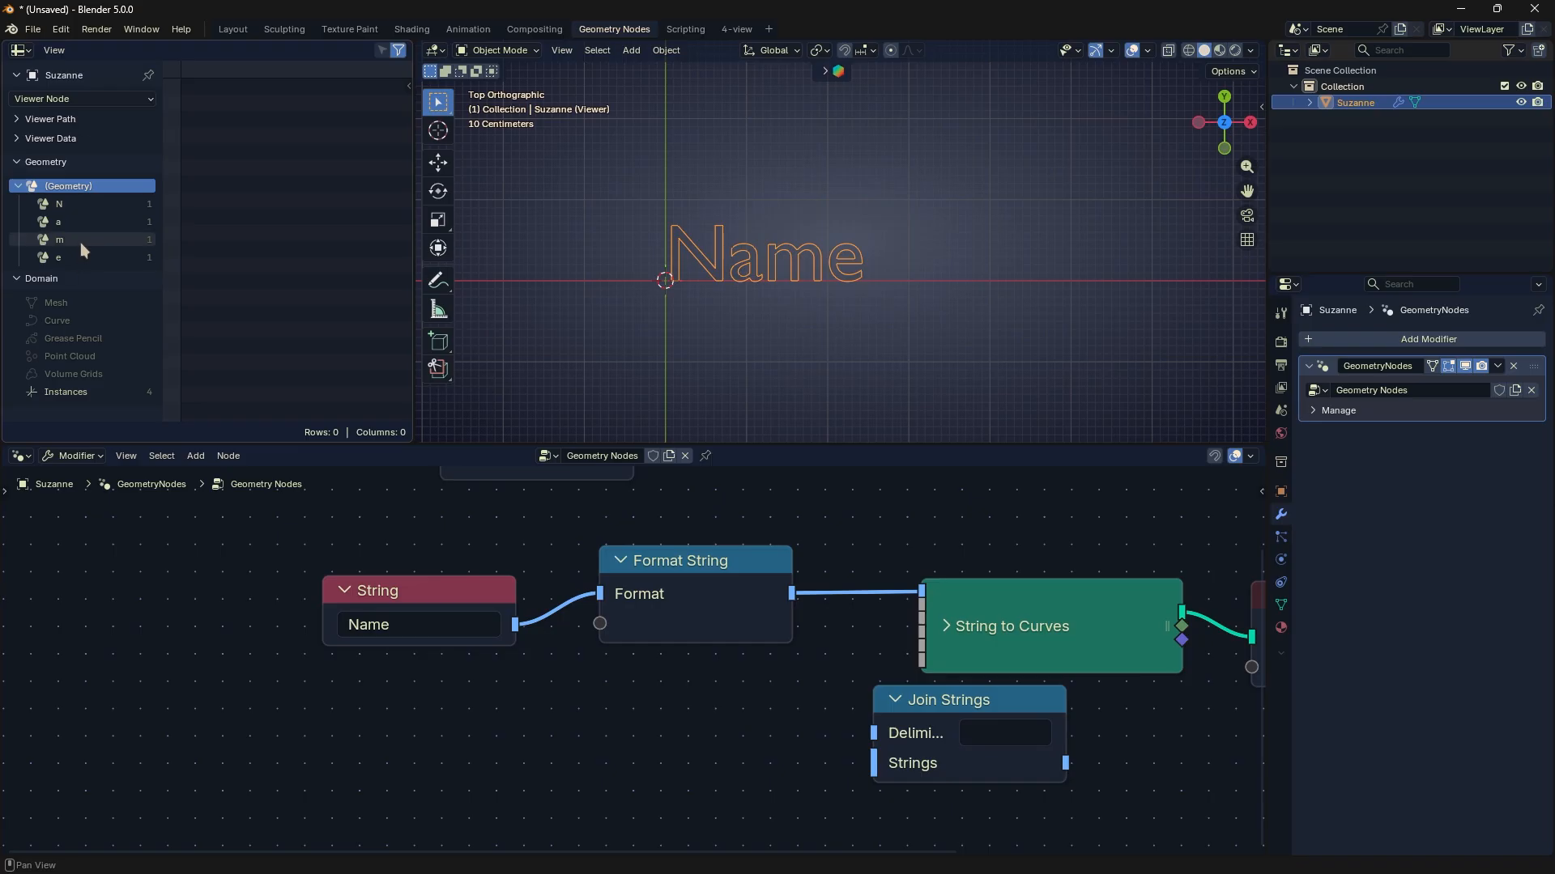
- Examine the individual letter instances in the spreadsheet, including their curve control point and spline data
click(105, 207)
click(105, 224)
click(103, 242)
click(100, 259)
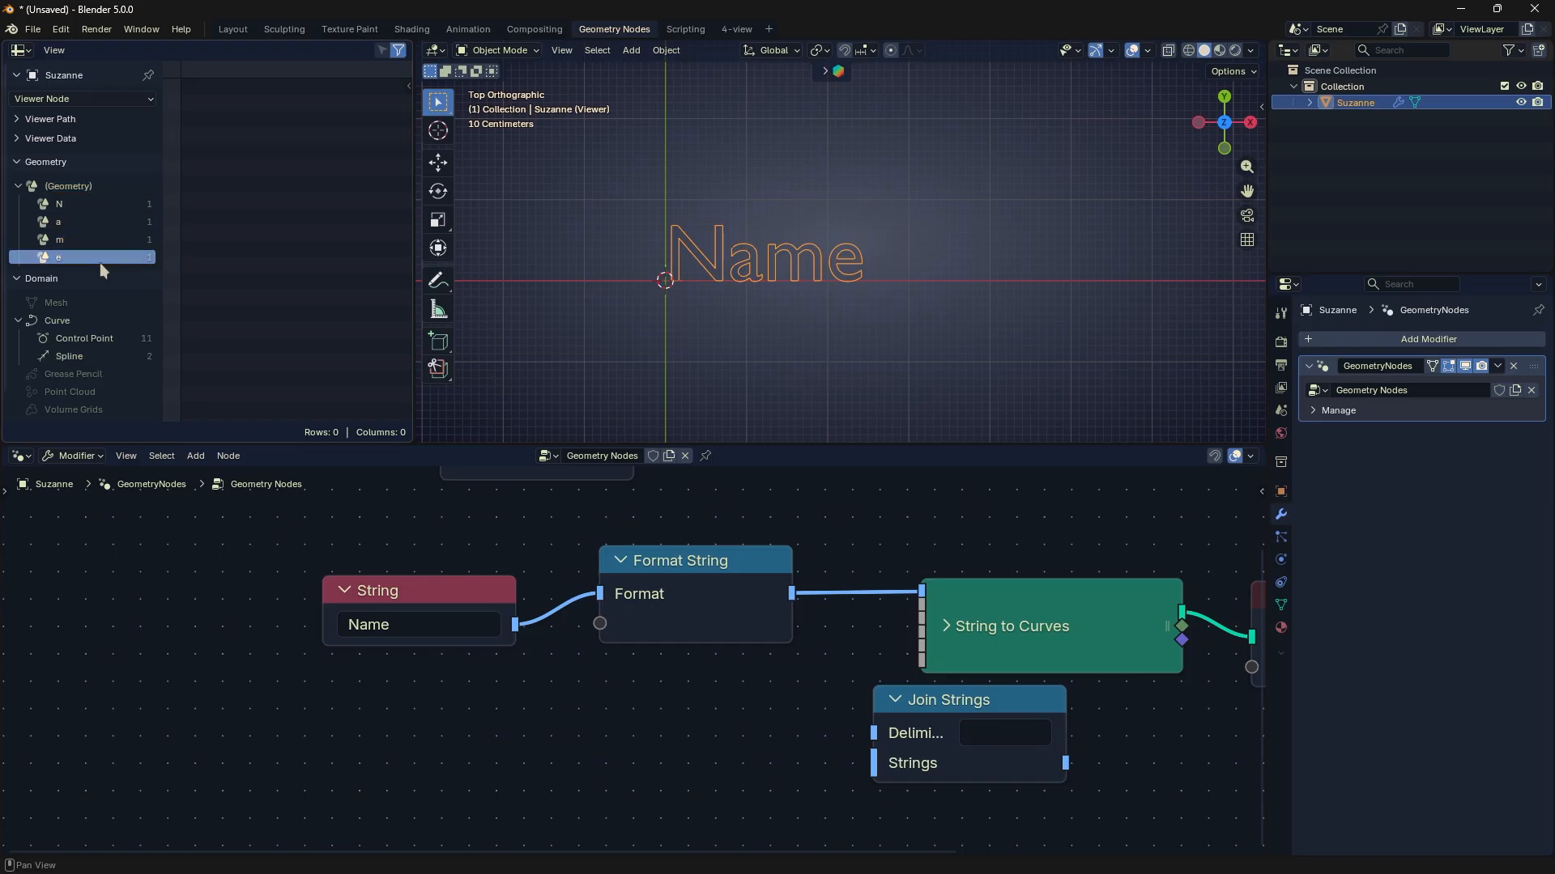
click(90, 337)
click(89, 354)
click(104, 203)
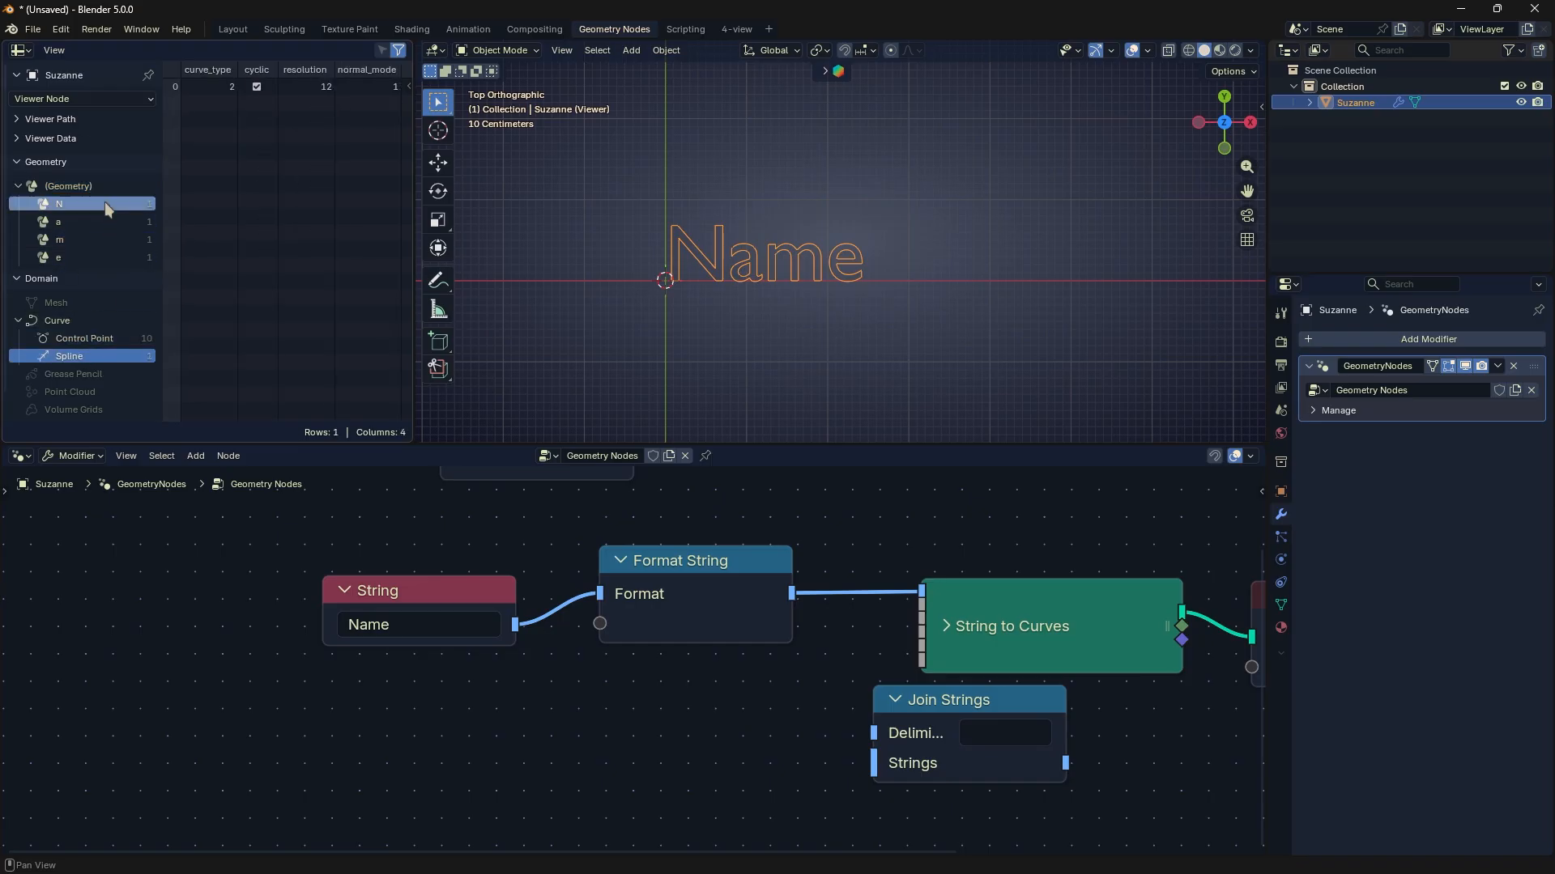
click(111, 187)
- Inspect the generated text in Edit Mode, and return to Object Mode
scroll(729, 266, up, 2)
key(Tab)
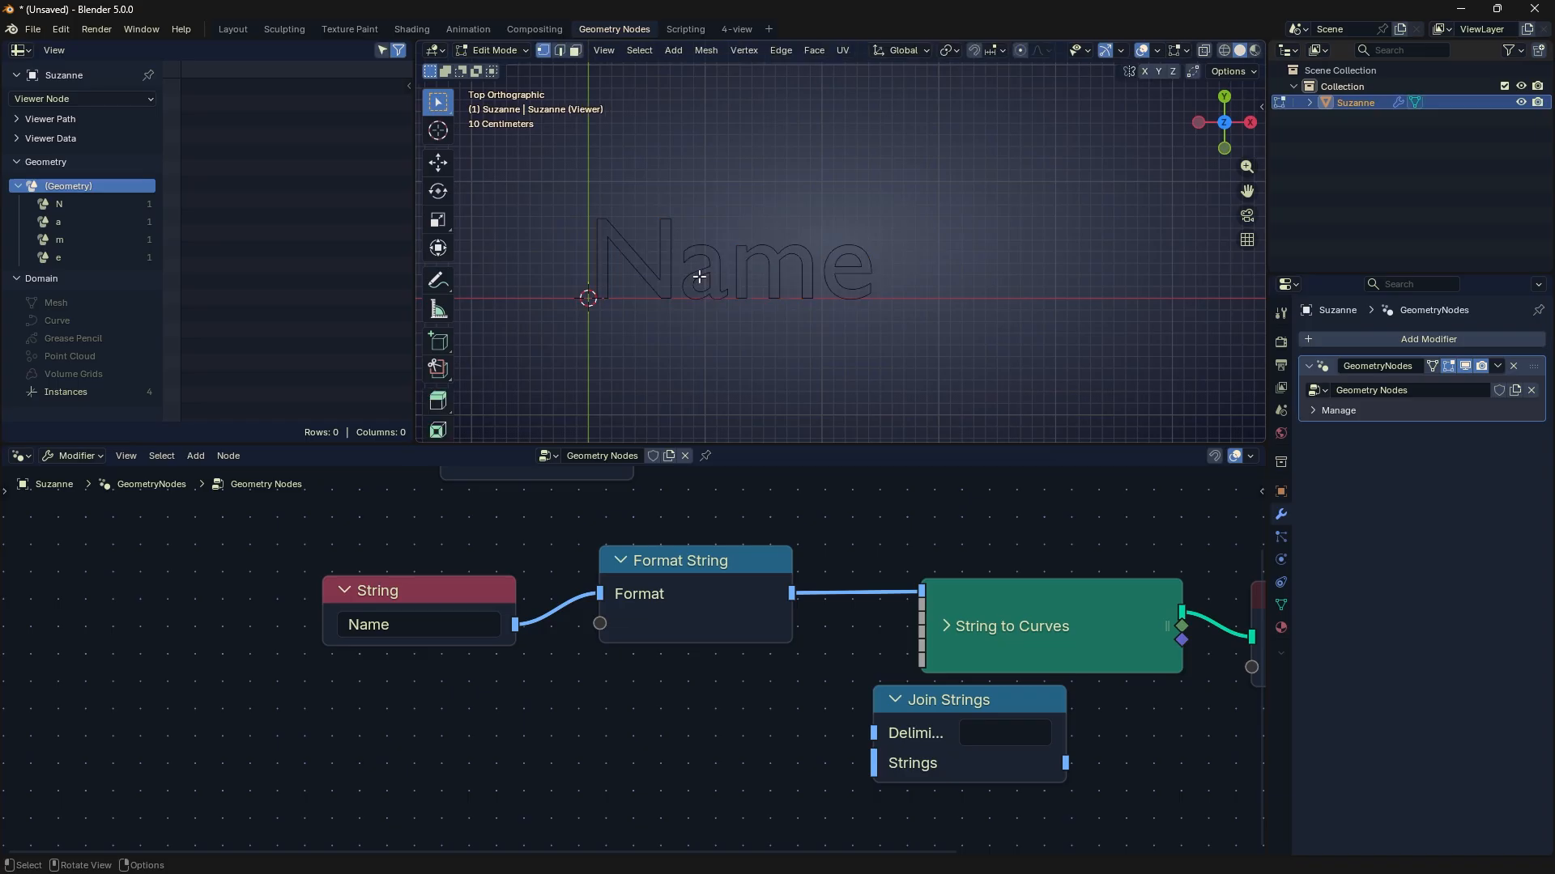
key(Tab)
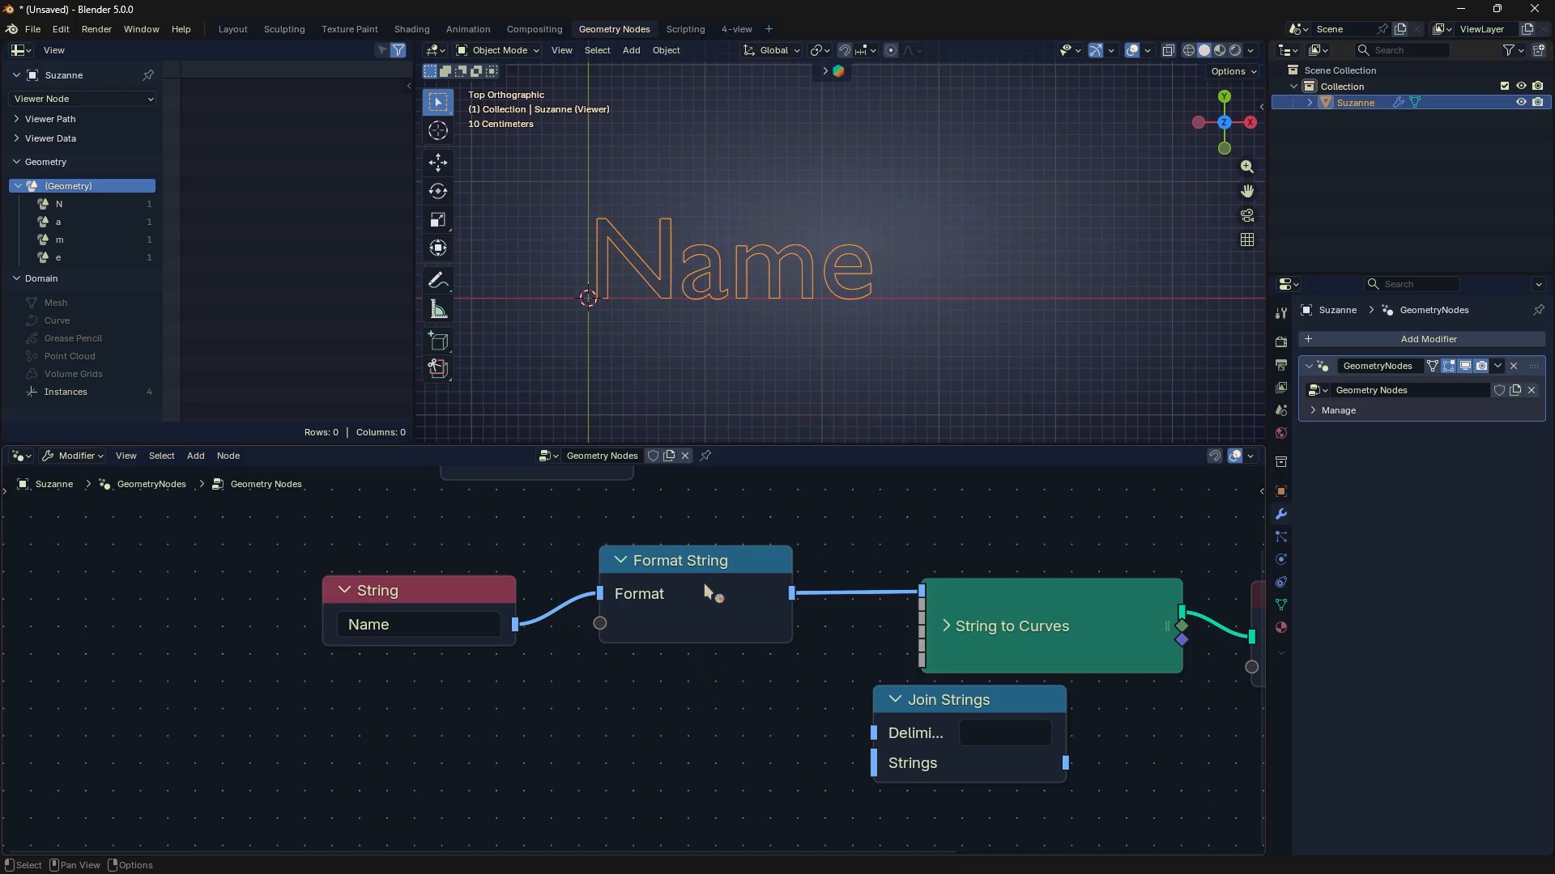
- Delete the unconnected Join Strings node
drag(703, 583, 701, 585)
click(950, 706)
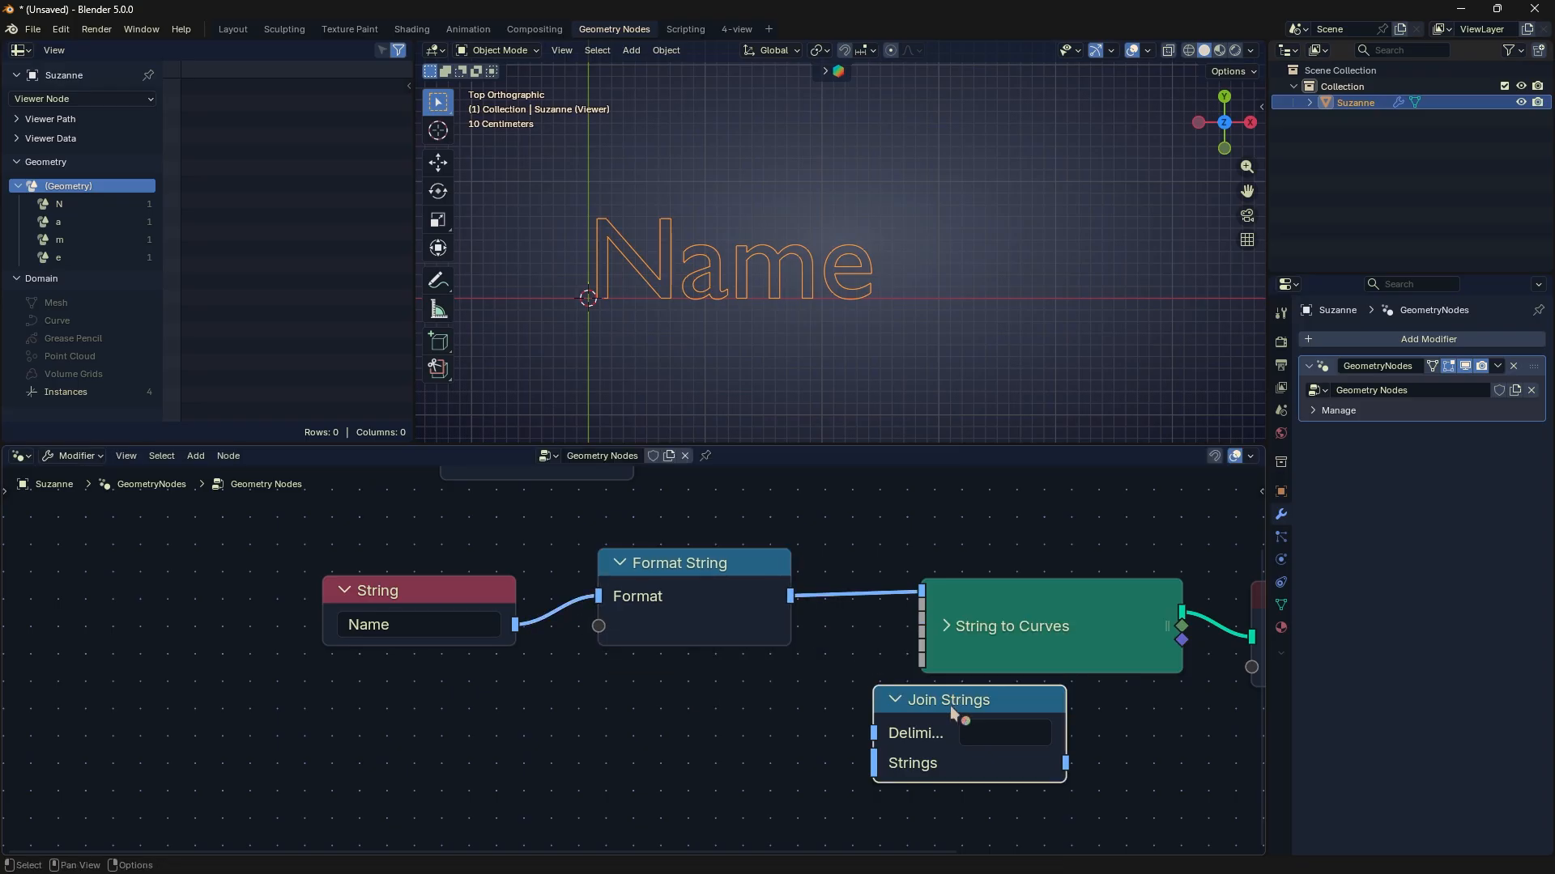
drag(949, 706, 668, 716)
scroll(926, 647, down, 1)
key(Delete)
- Duplicate the linked String and Format String nodes and place the copies below the originals
drag(496, 549, 698, 619)
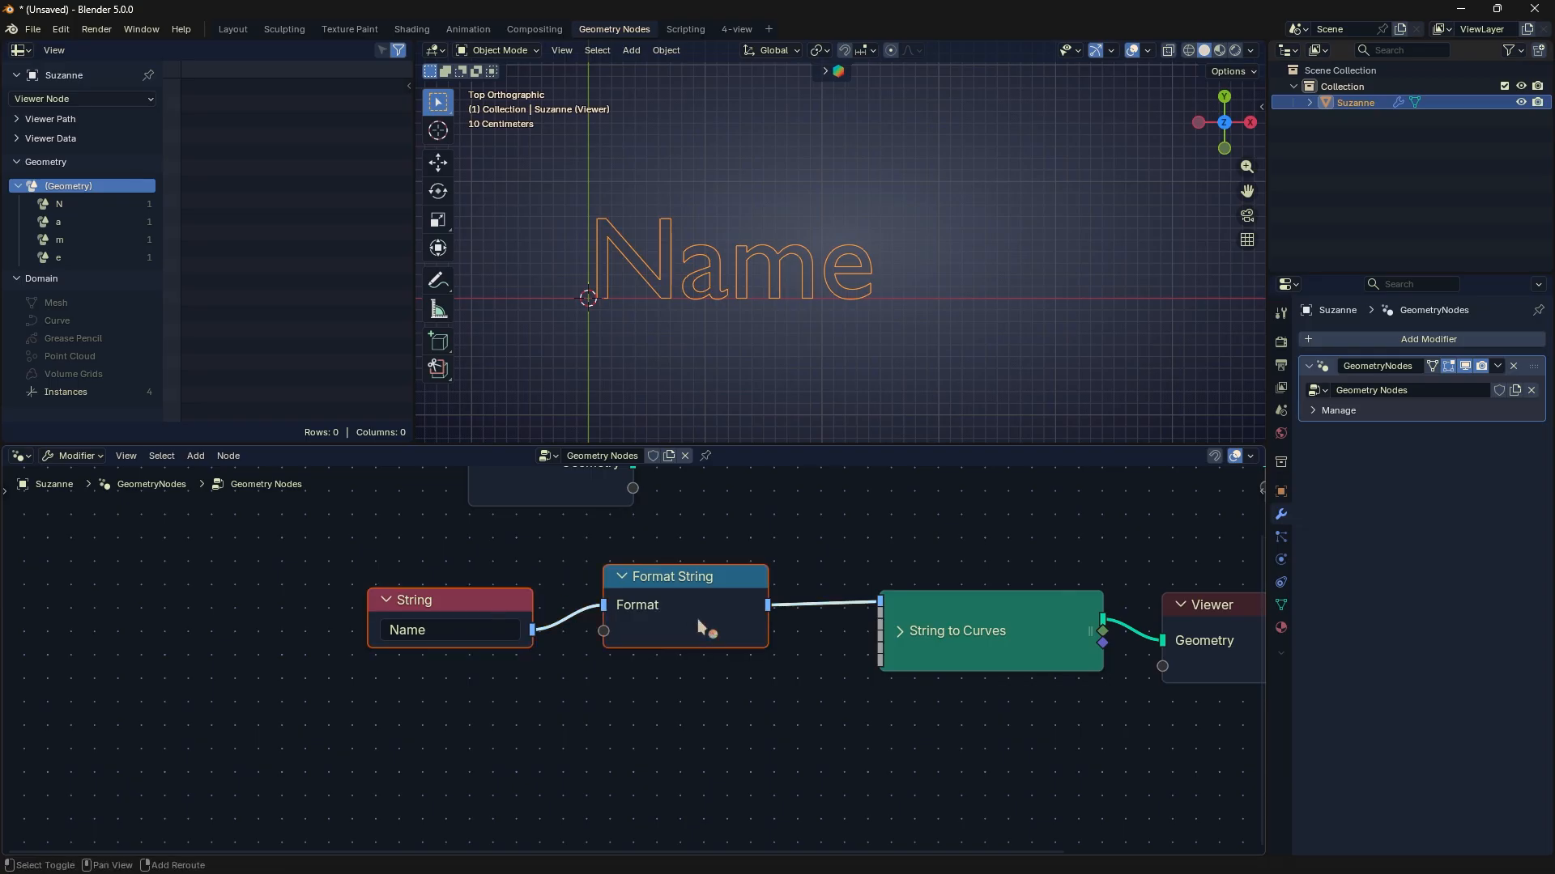
key(shift+d)
click(696, 729)
- Set the duplicated String node's text to "New"
click(490, 731)
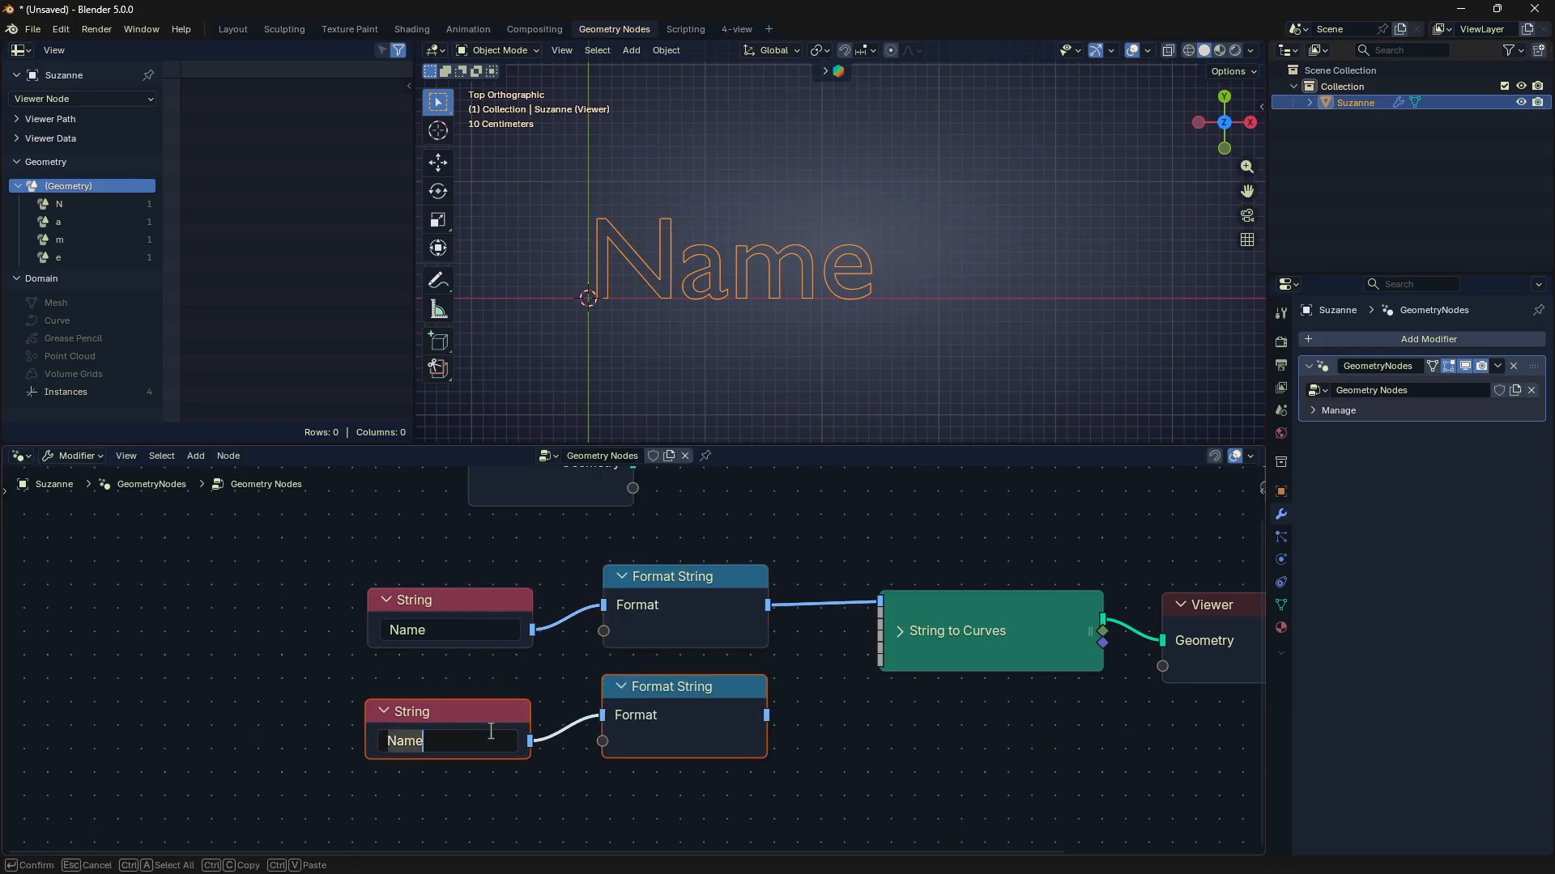
text(Name)
key(Return)
click(491, 731)
key(BackSpace)
text(New)
key(Return)
- Replace the original String node's text with a person's first name
click(468, 629)
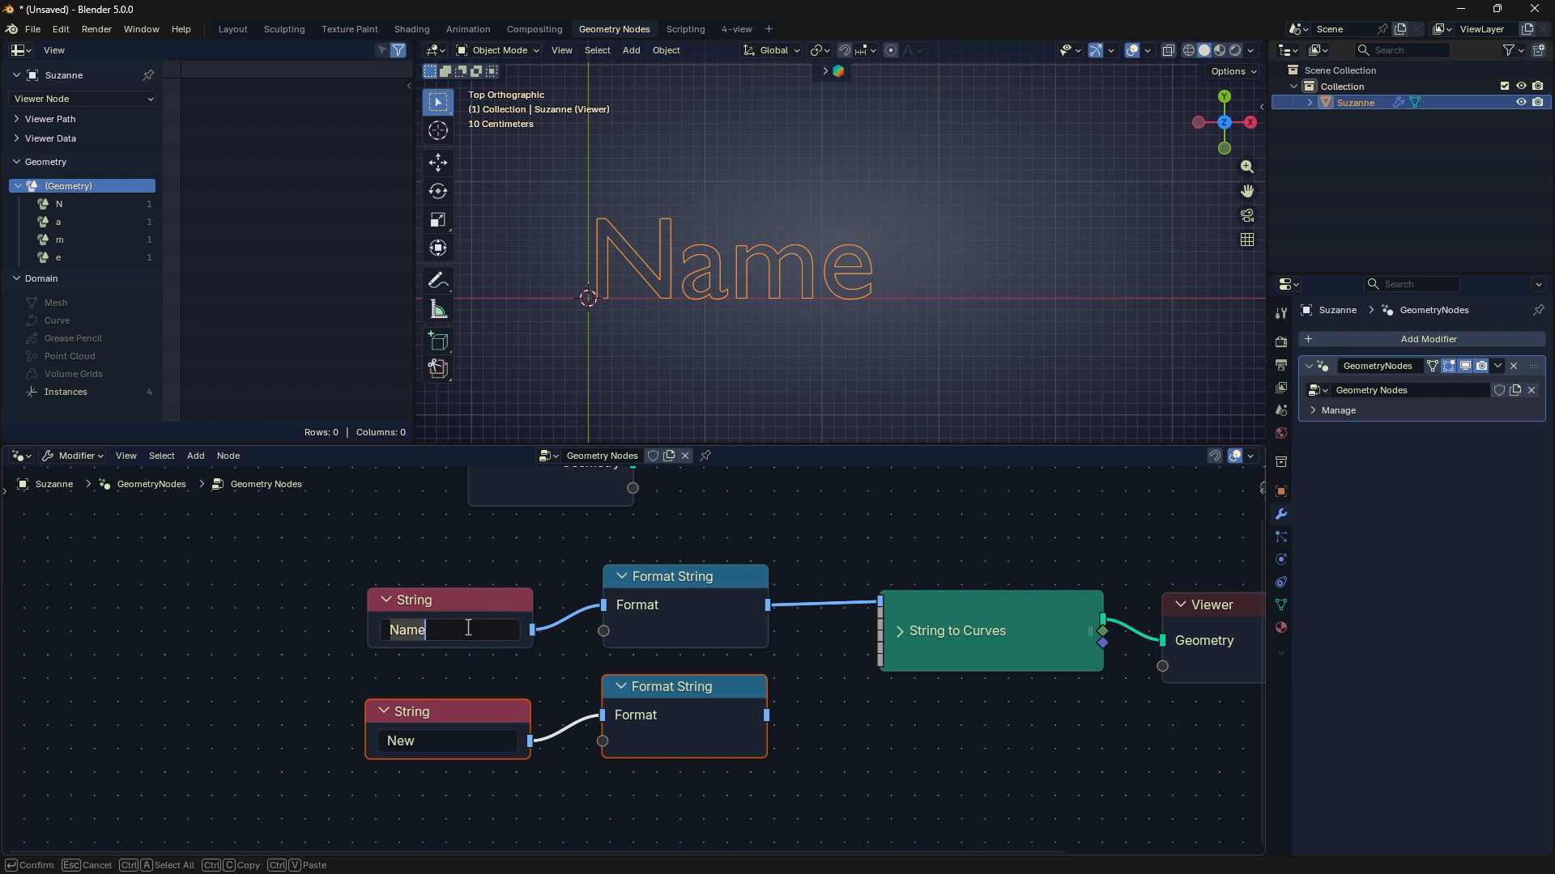
text(Joel)
key(ctrl+a)
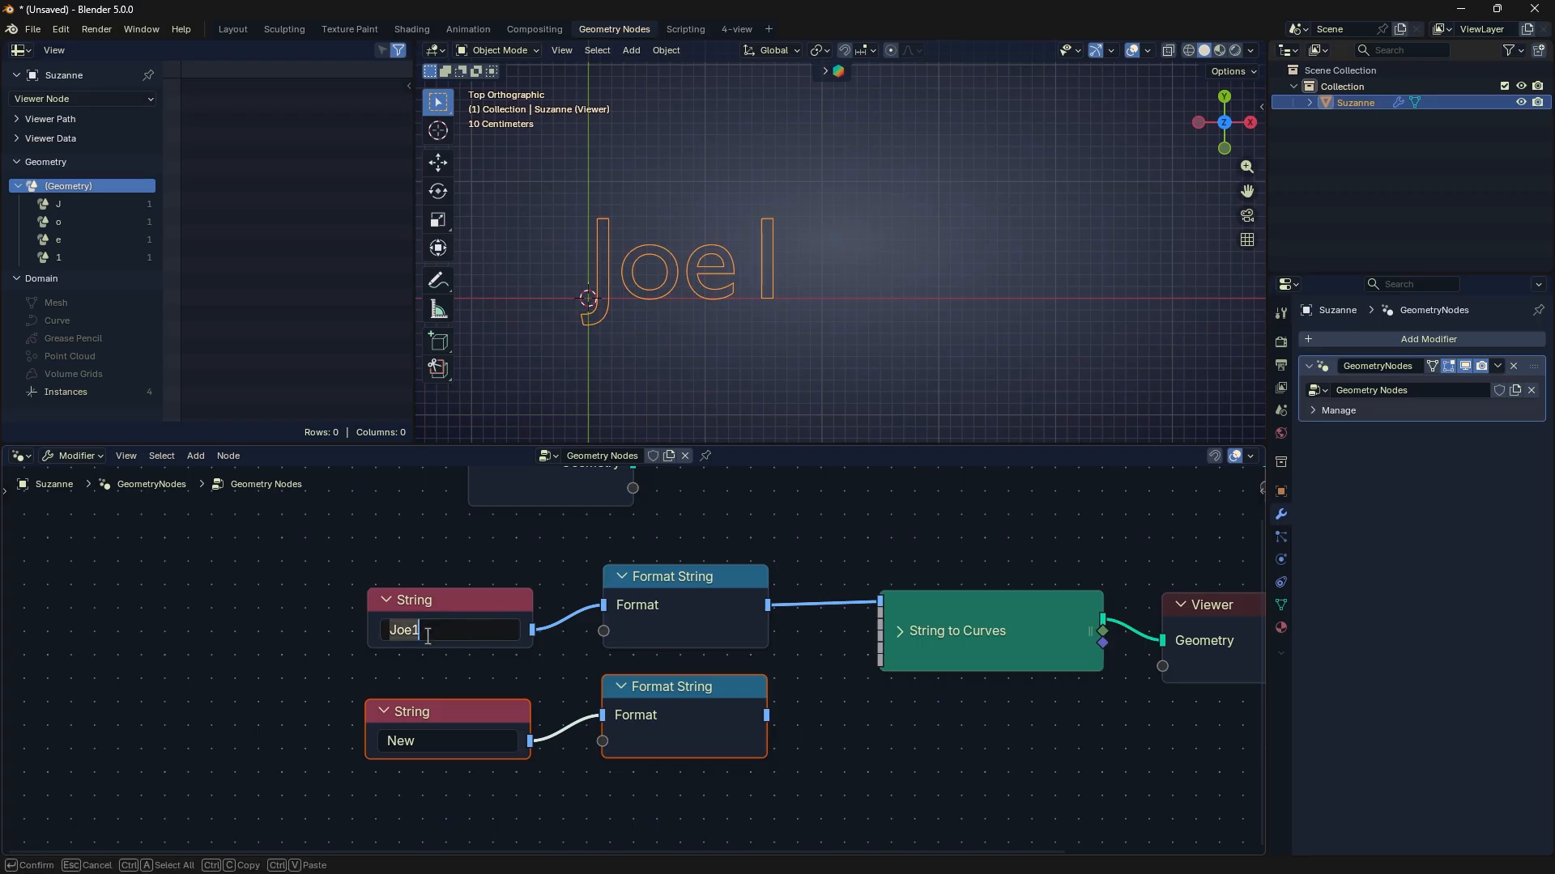
key(Return)
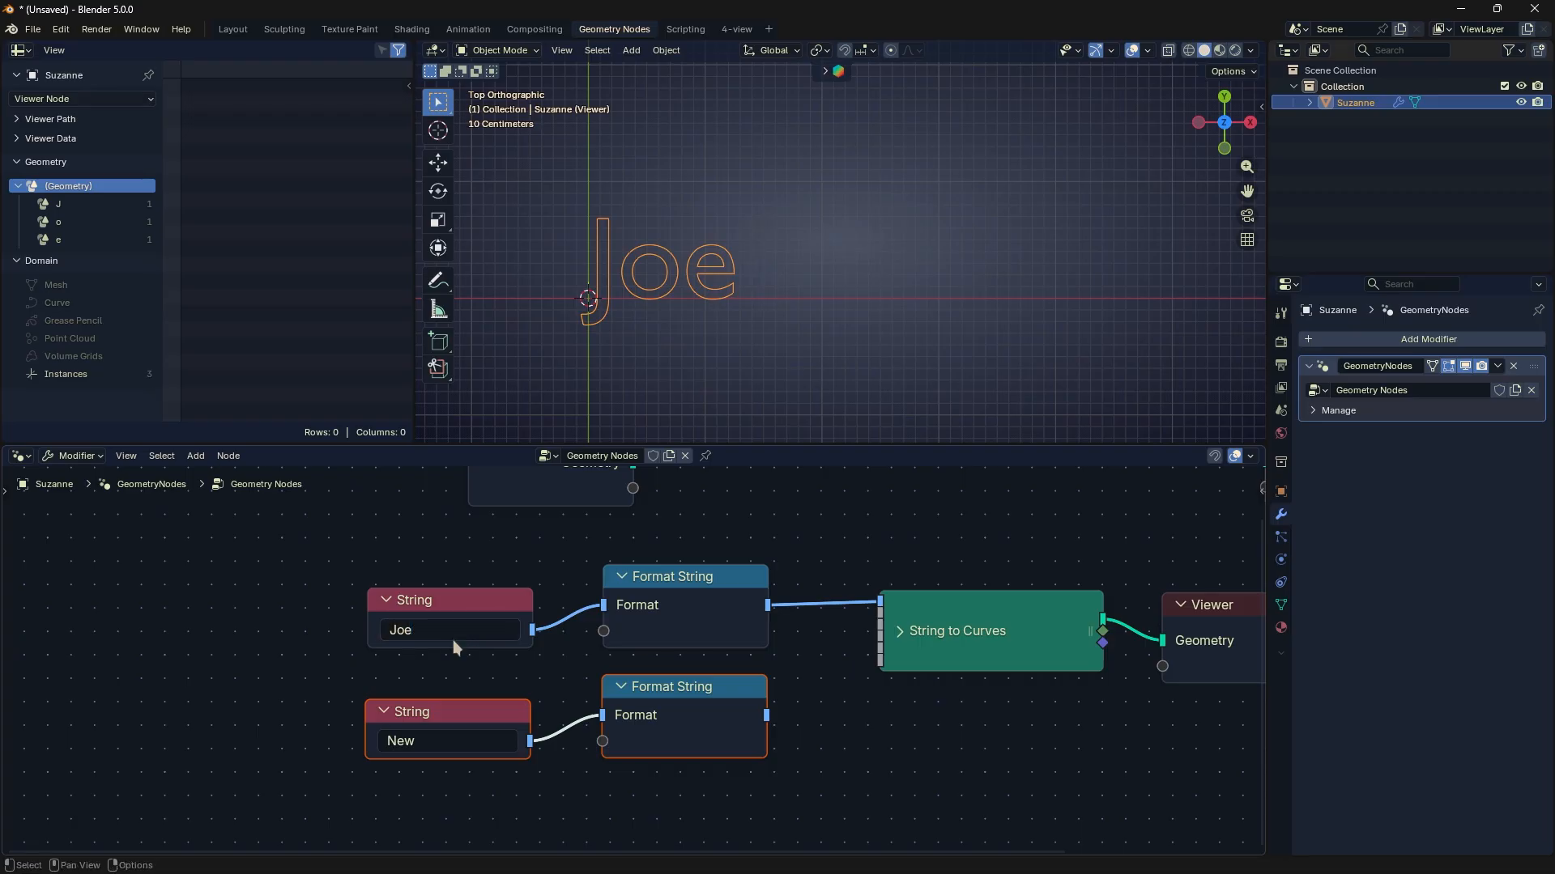
- Replace the duplicated String node's text with a second, different first name
click(446, 740)
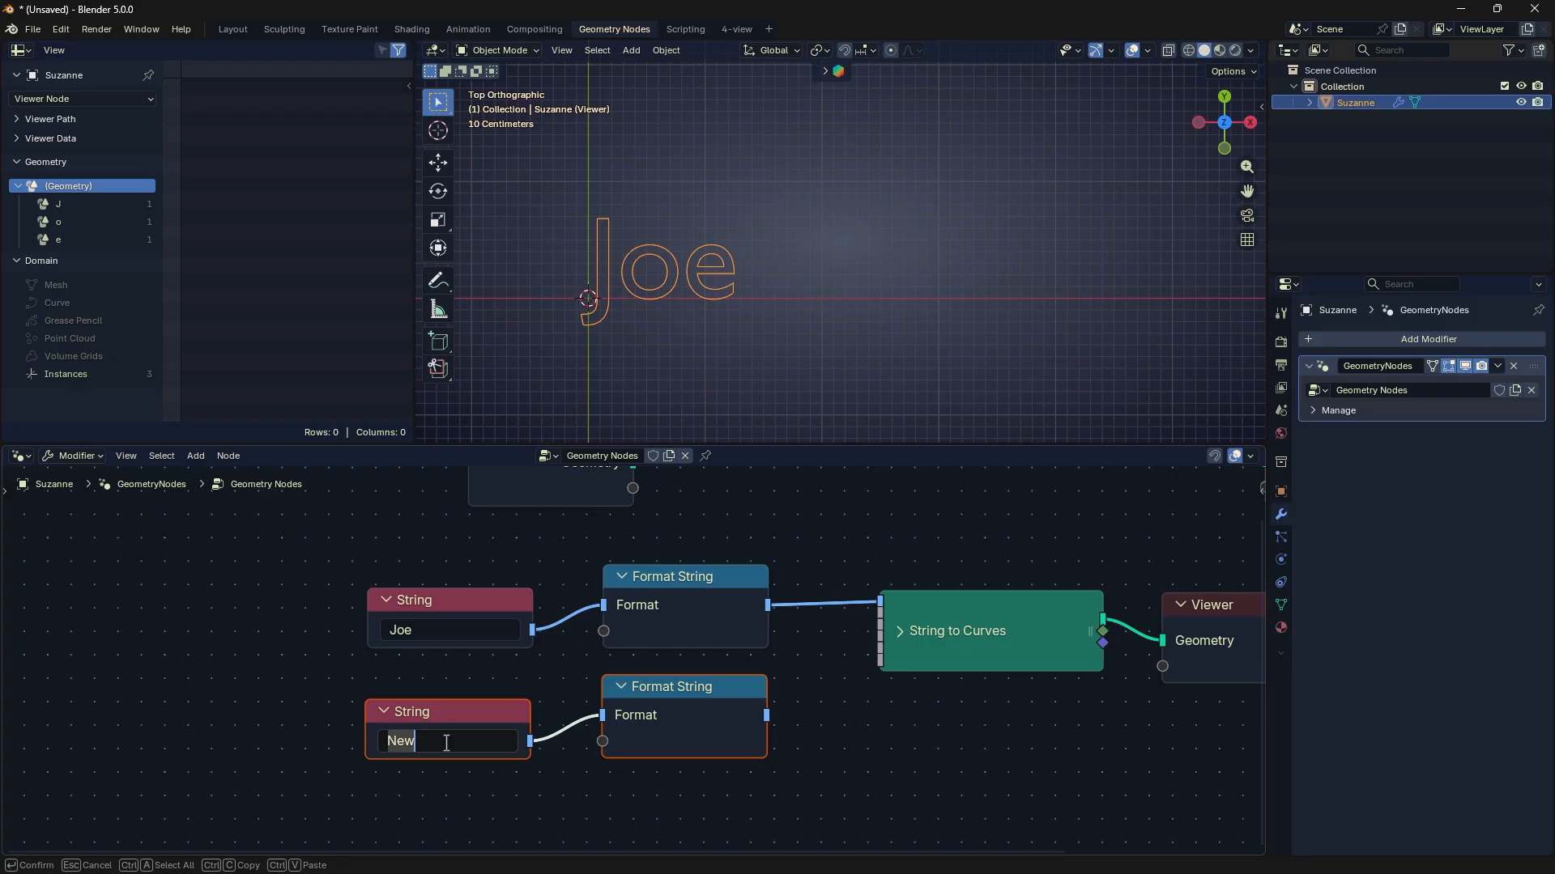
text(Henry)
key(Return)
- Add a Join Strings node and connect its output to the String input of the String to Curves node
middle_drag(892, 716, 873, 660)
click(888, 581)
scroll(883, 688, down, 3)
drag(736, 709, 523, 635)
key(shift+a)
mouse_move(716, 704)
mouse_move(828, 456)
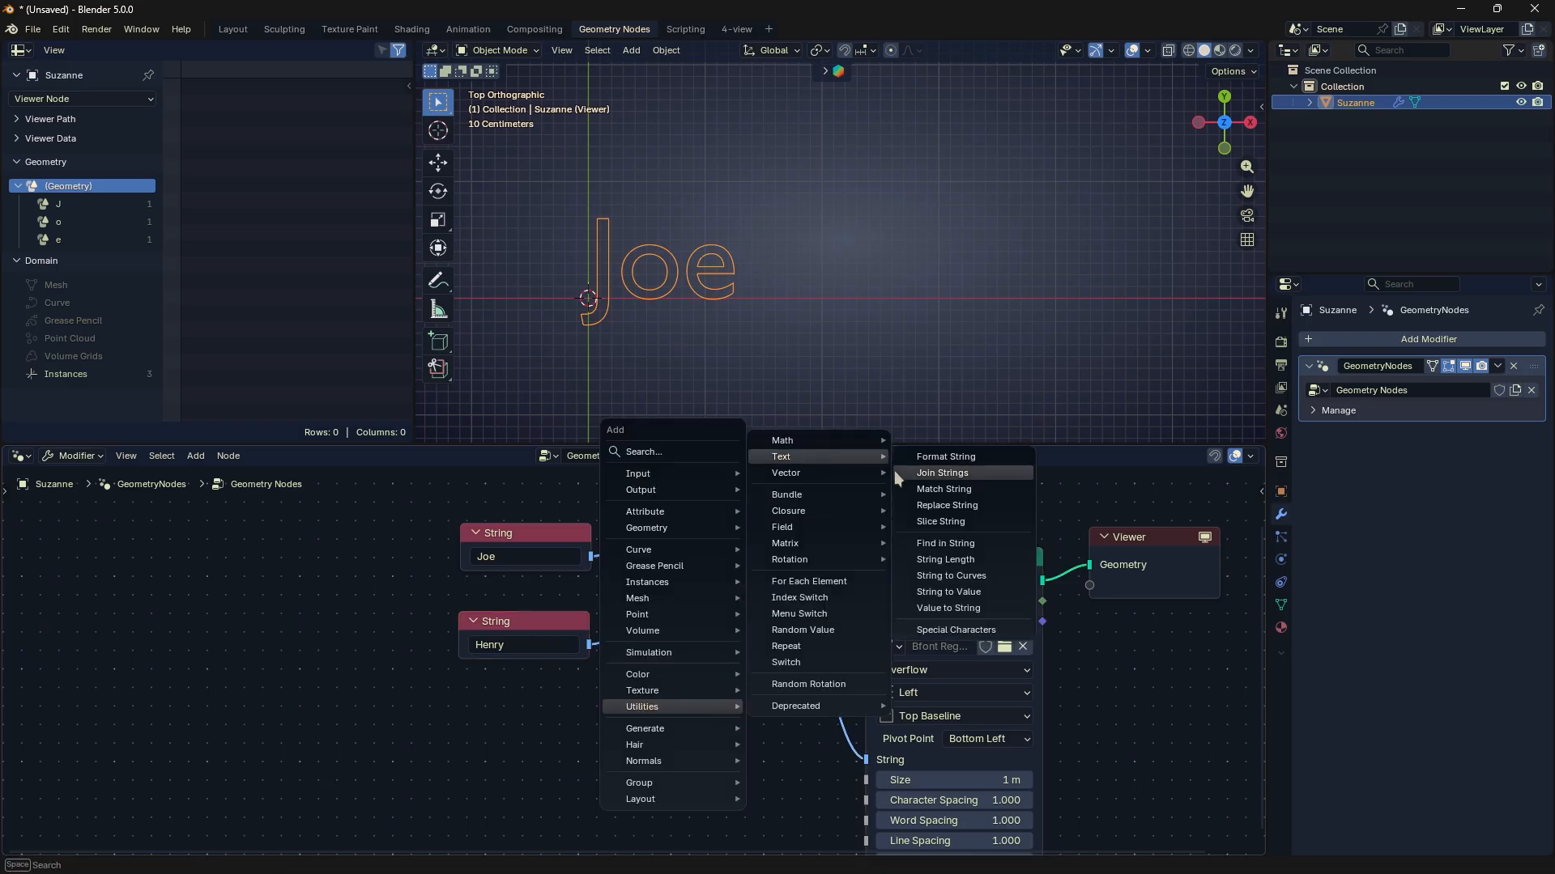
click(907, 472)
click(713, 703)
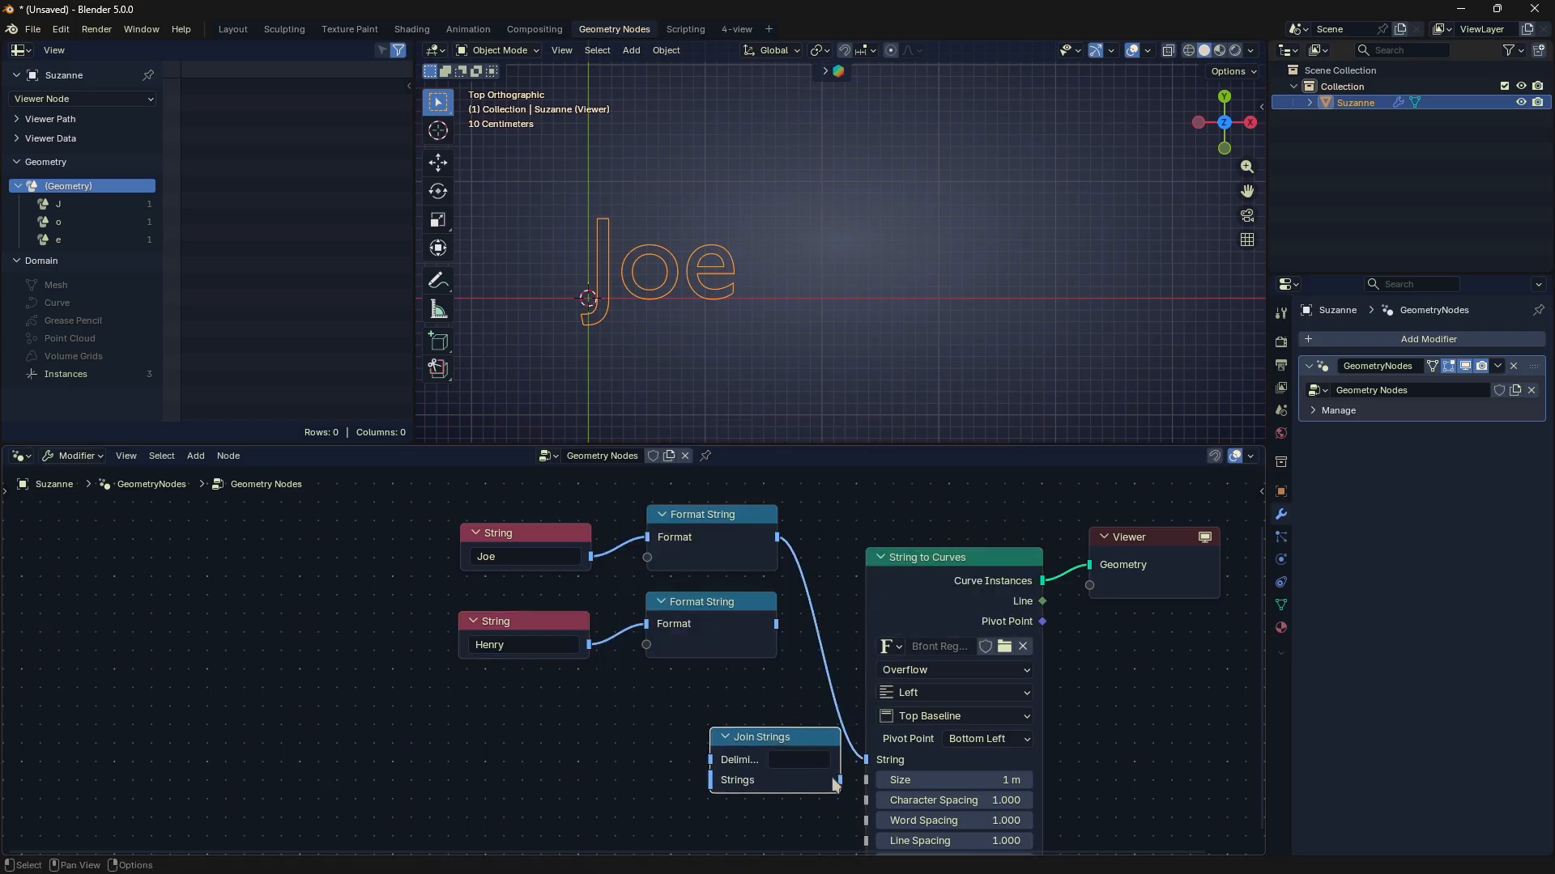
drag(840, 779, 865, 759)
click(880, 557)
- Shift the String to Curves and Viewer nodes away from the Format String nodes and place Join Strings in the gap
drag(891, 557, 958, 555)
drag(980, 508, 1238, 607)
middle_drag(1062, 701, 870, 756)
drag(786, 597, 1001, 602)
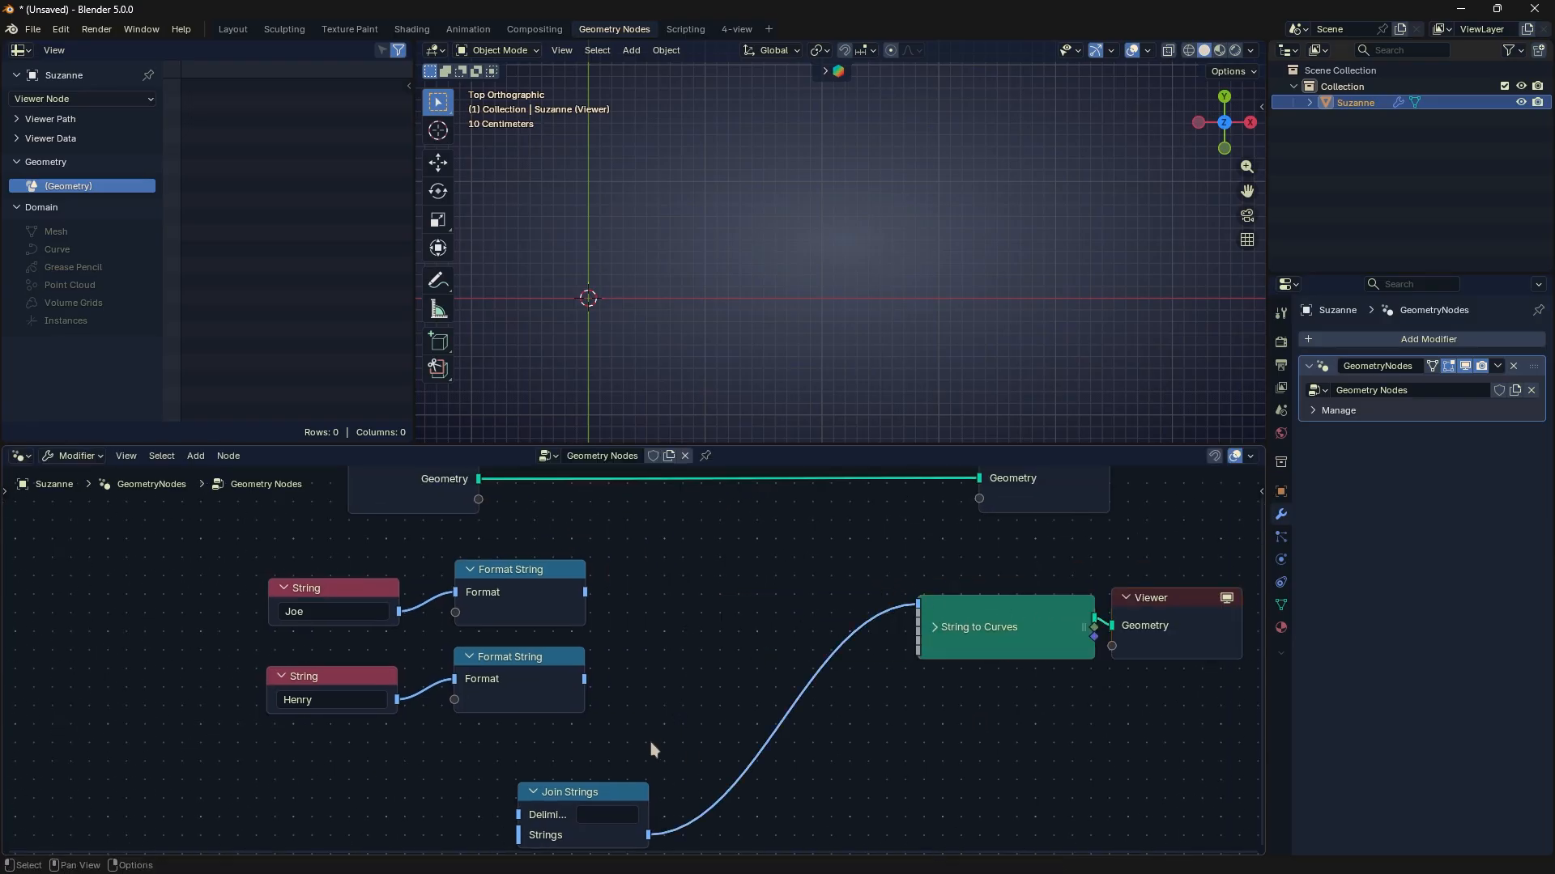
drag(583, 792, 765, 596)
scroll(623, 647, up, 2)
scroll(623, 647, up, 1)
middle_drag(622, 647, 601, 696)
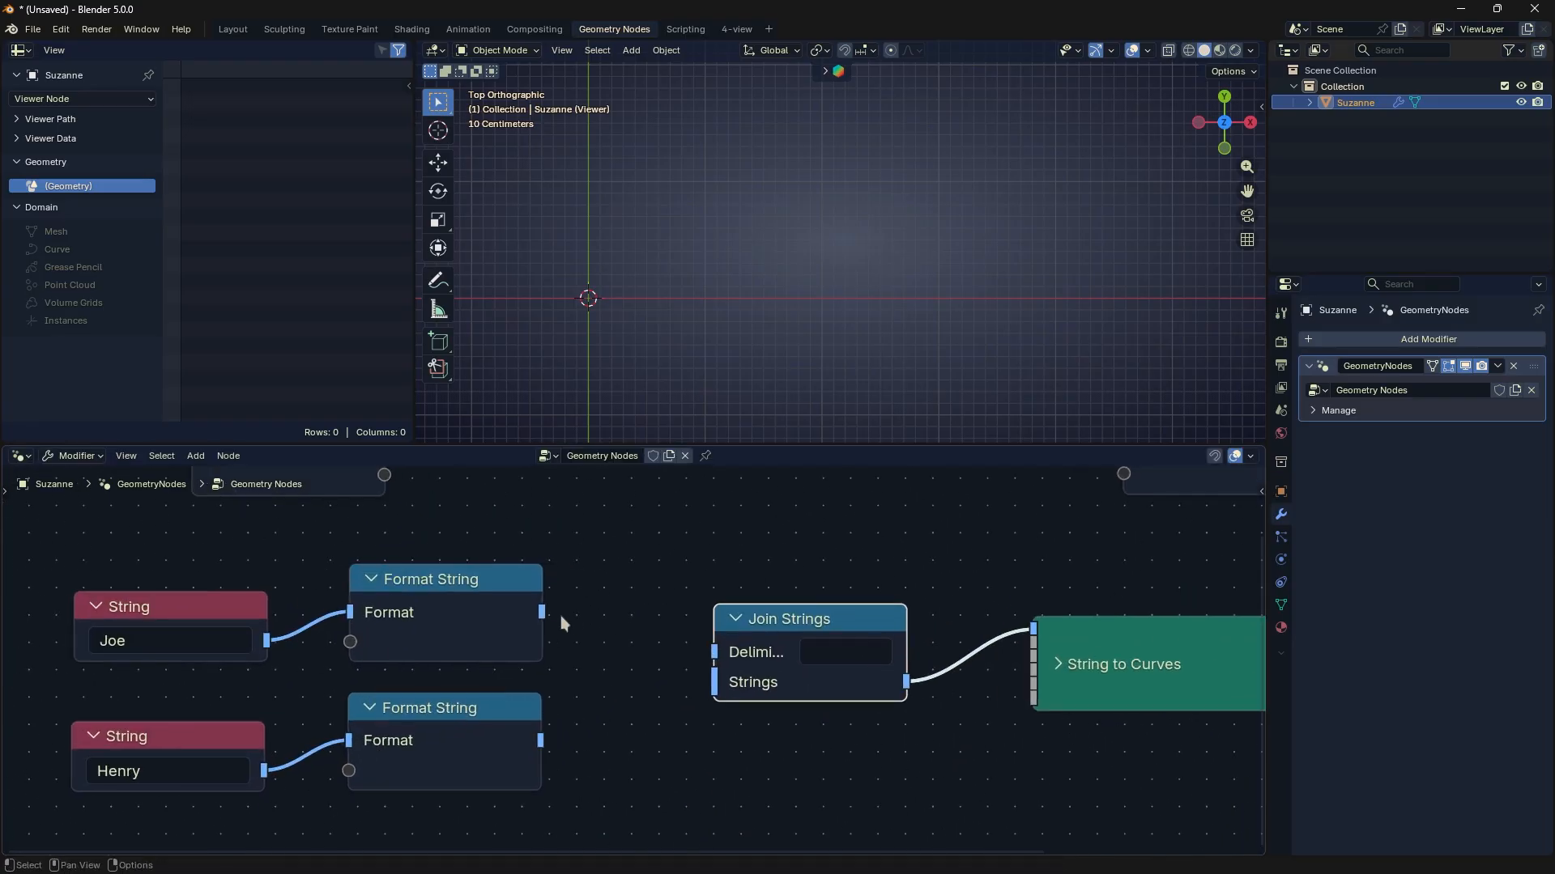
- Connect both Format String outputs to the Strings input of Join Strings, with the upper node's link placed above the lower node's link
drag(541, 611, 715, 682)
scroll(649, 369, up, 1)
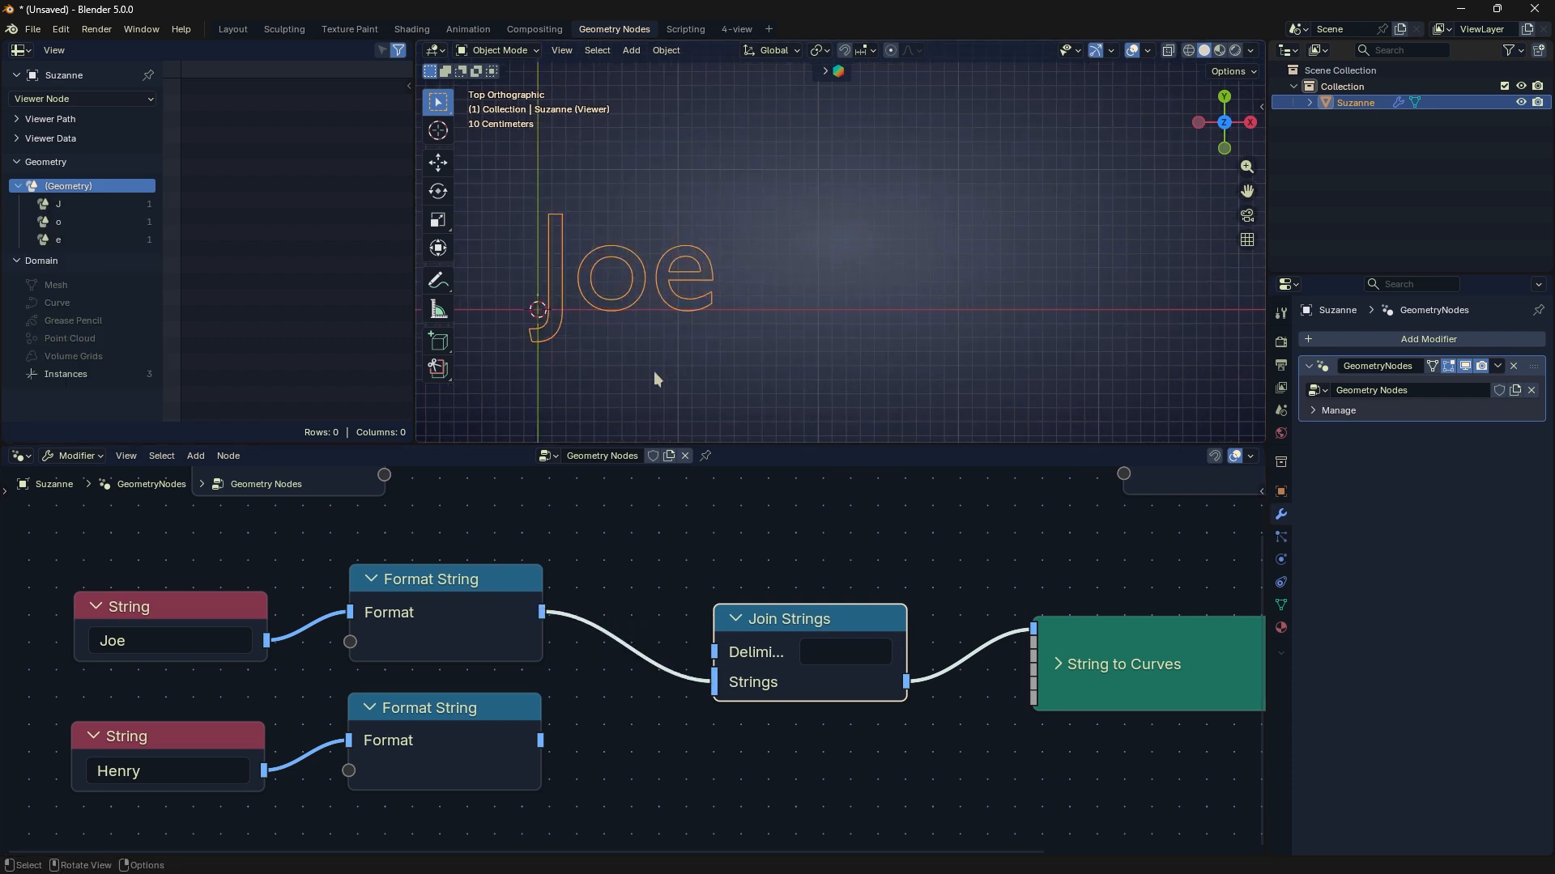
shift+middle_drag(710, 325, 769, 306)
drag(538, 745, 714, 678)
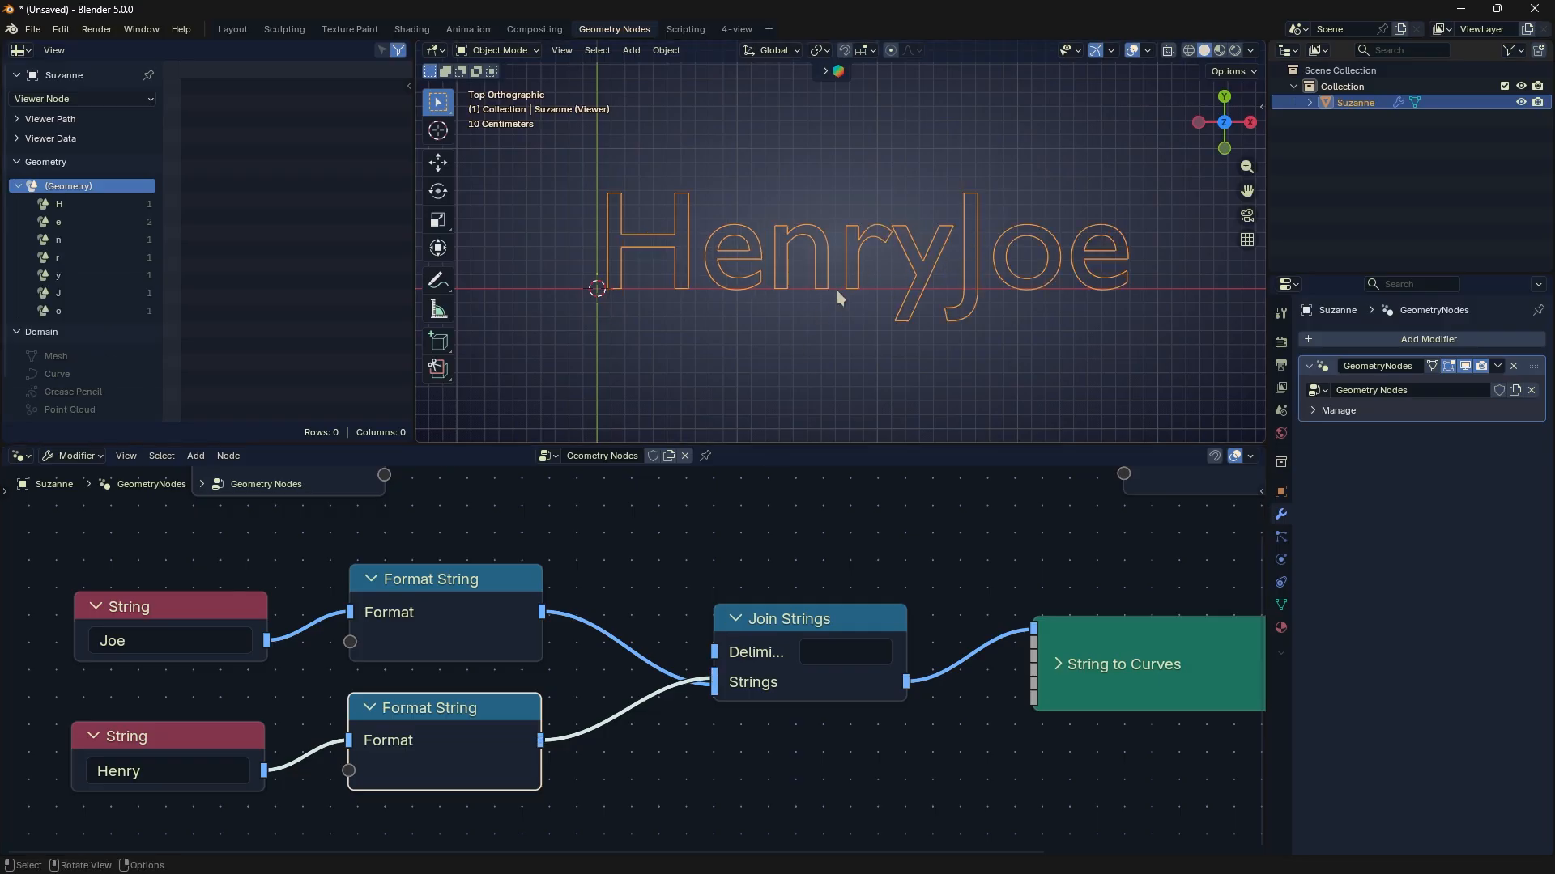
ctrl+right_drag(635, 711, 574, 730)
drag(541, 740, 698, 698)
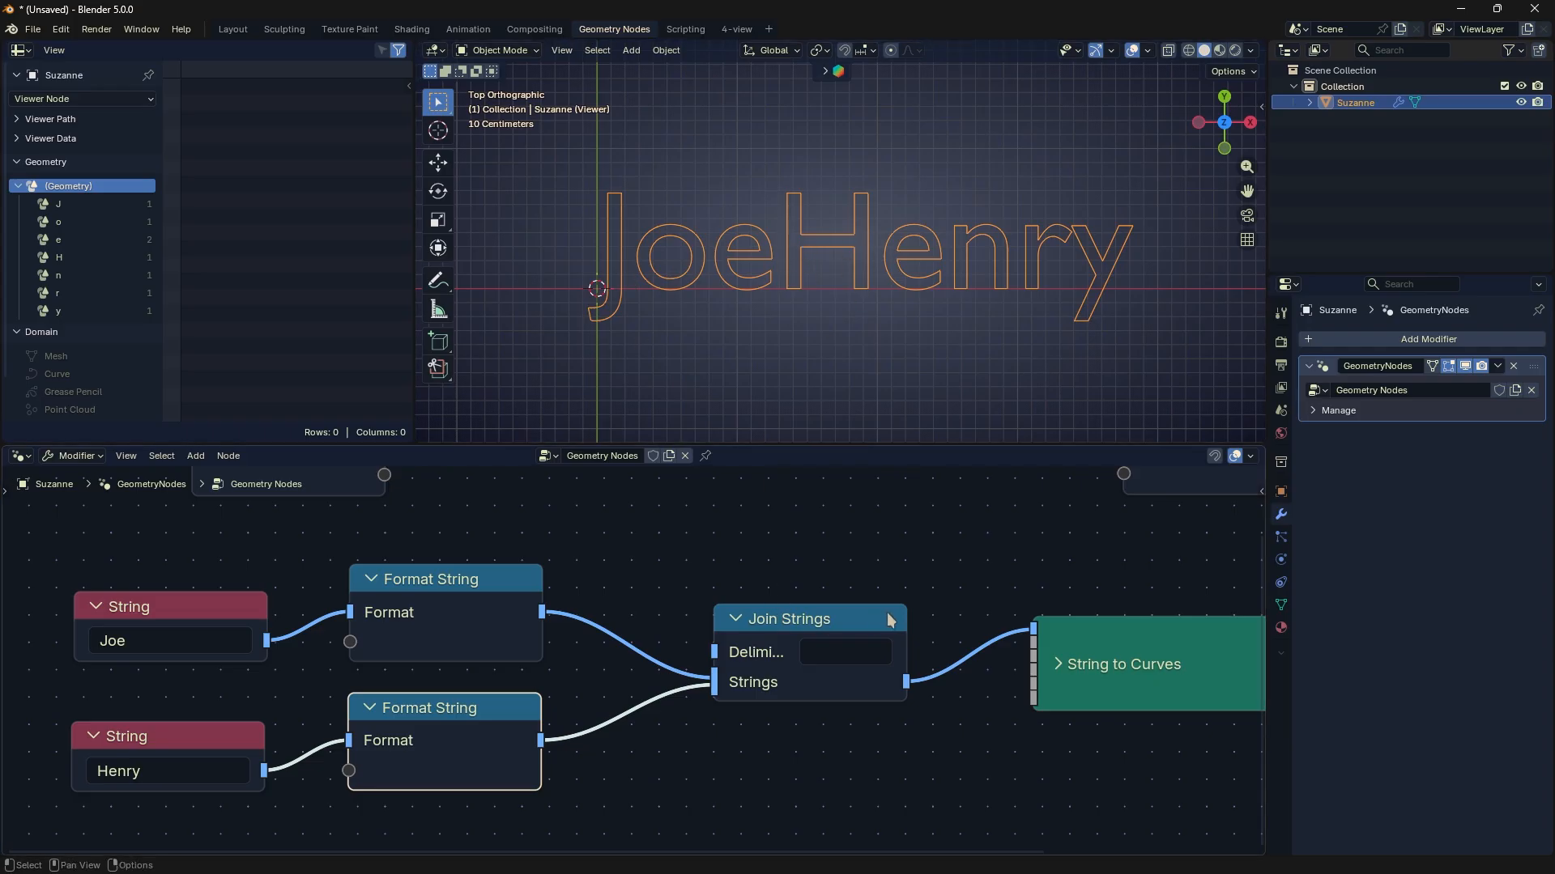
- Widen the Join Strings node and set its Delimiter to "+"
drag(905, 619, 956, 617)
scroll(852, 634, up, 1)
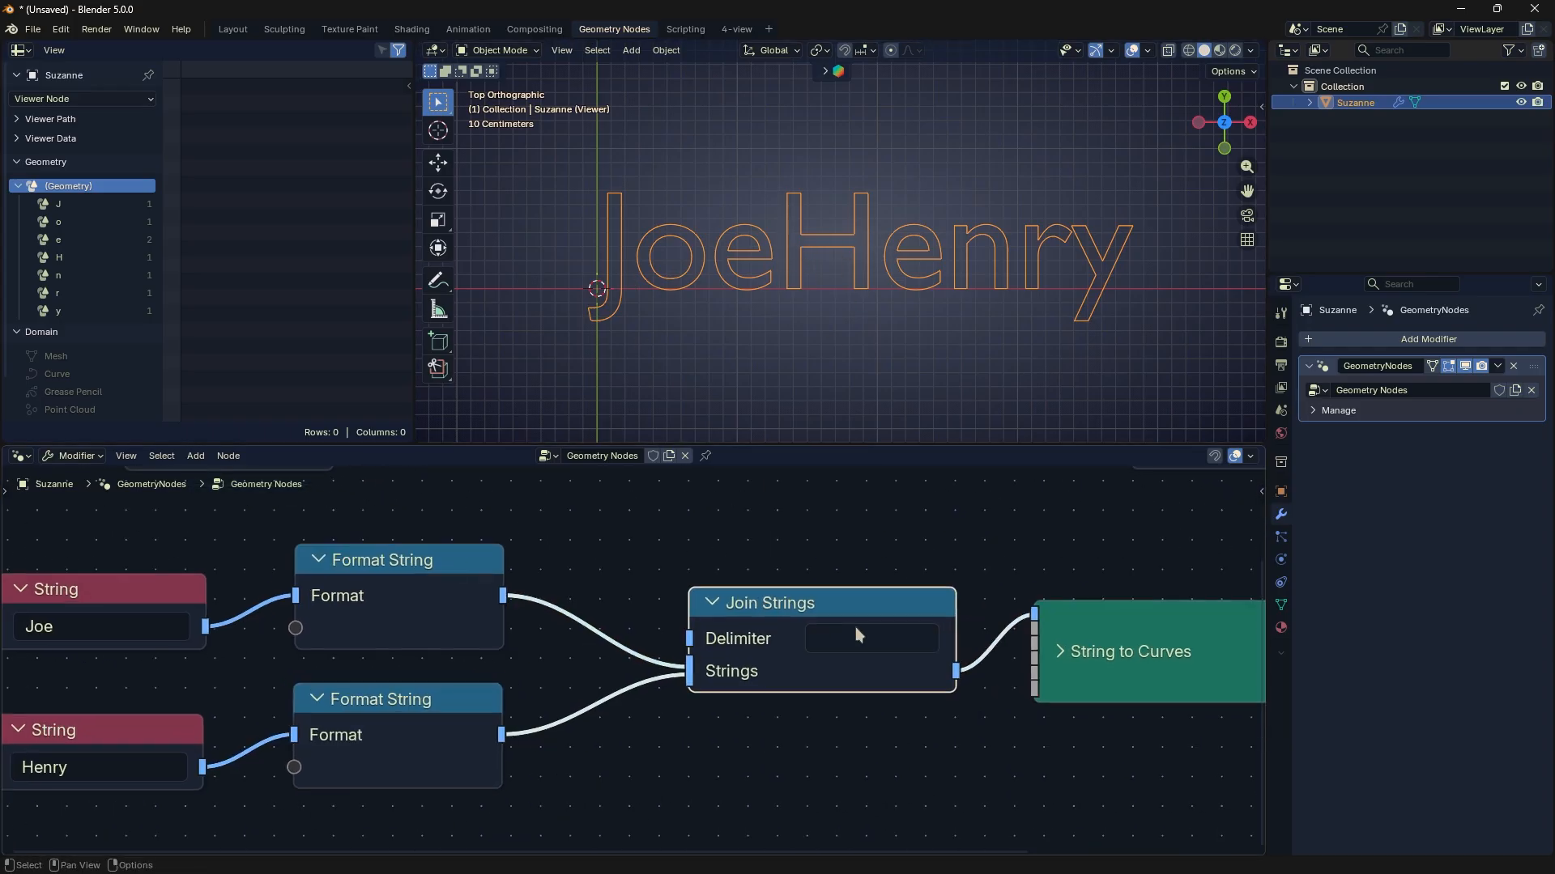
click(839, 643)
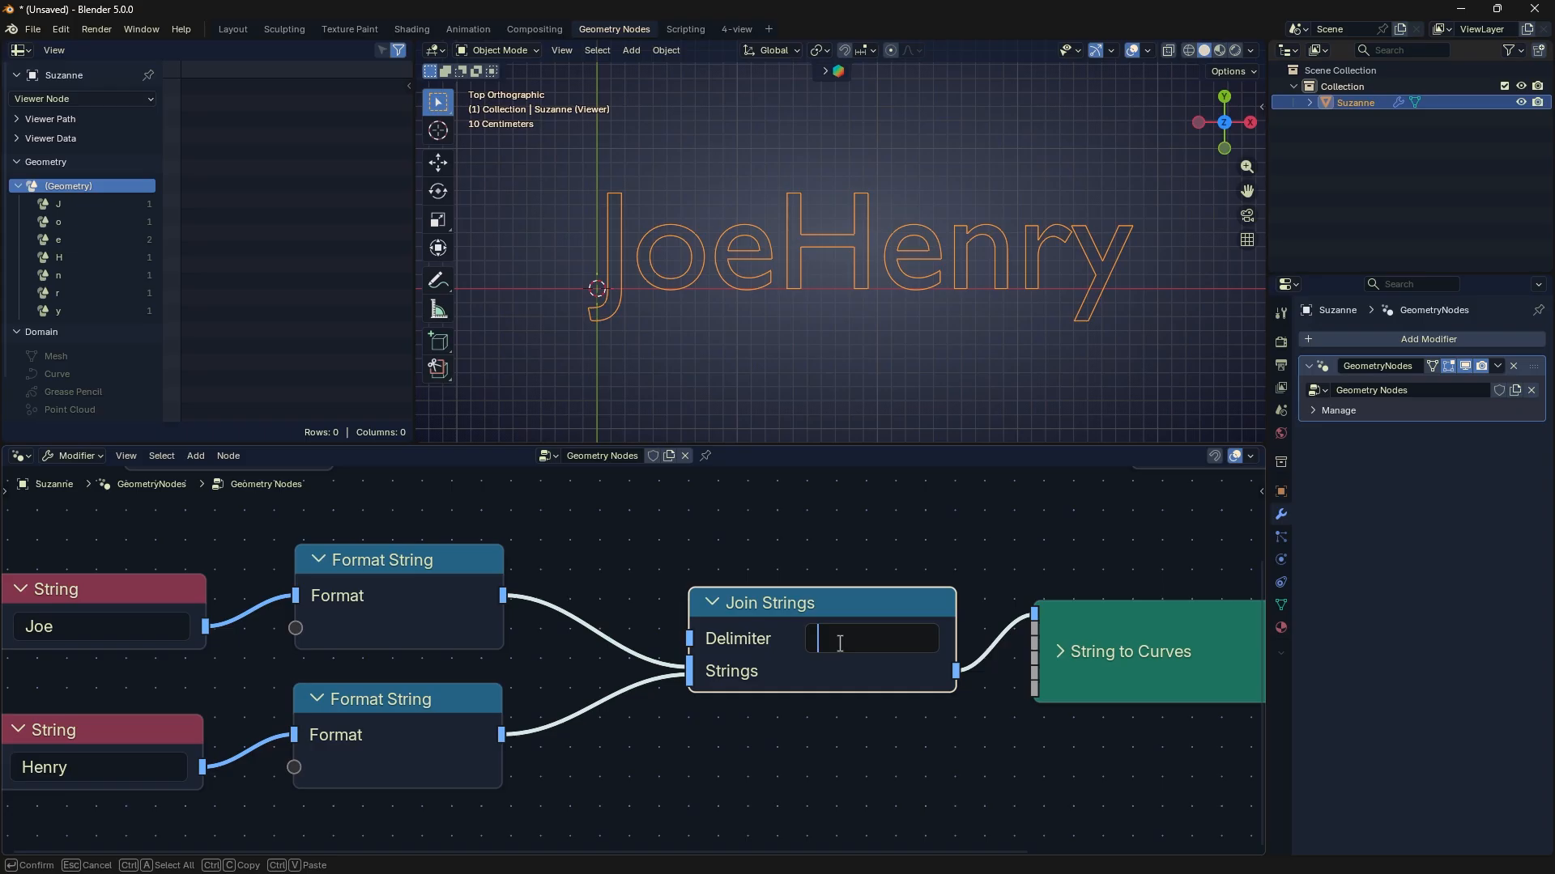
key(Return)
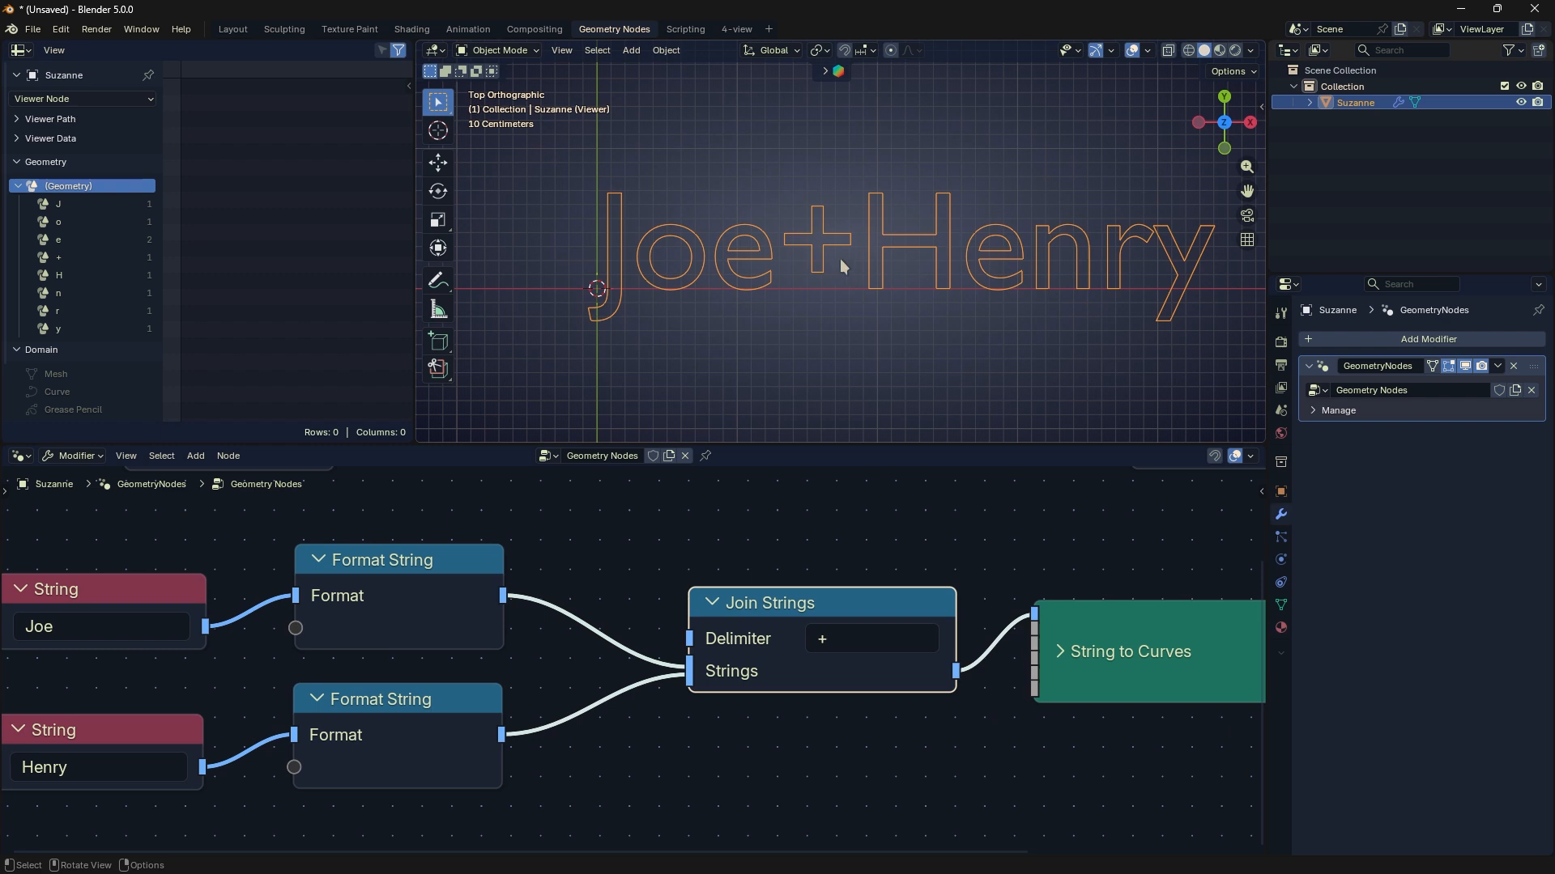
- Inspect the data of the "+" character instance in the spreadsheet
click(85, 257)
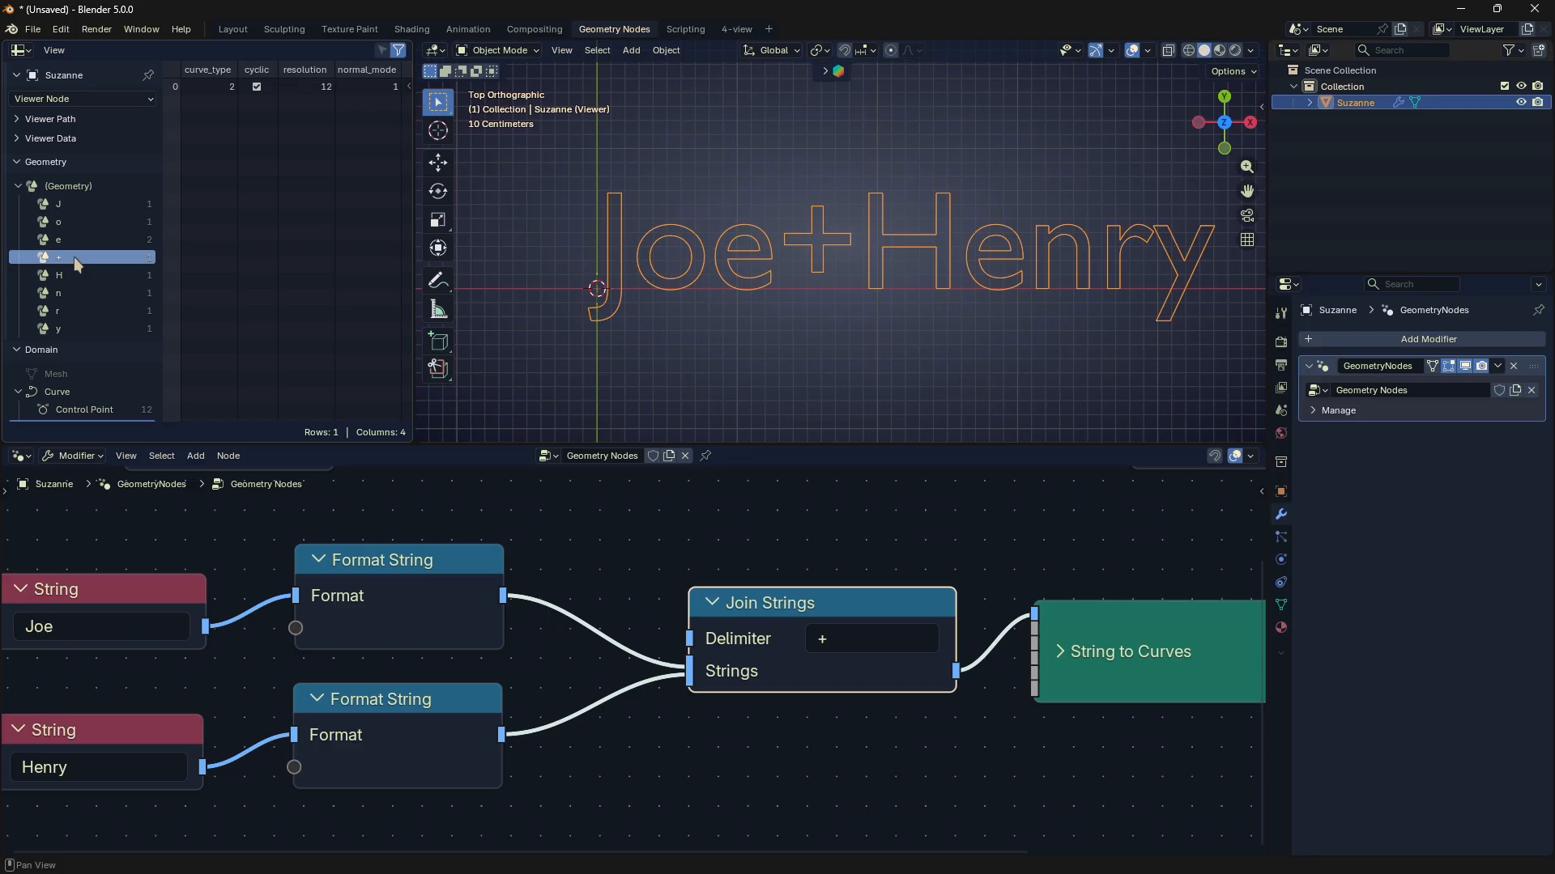
click(628, 591)
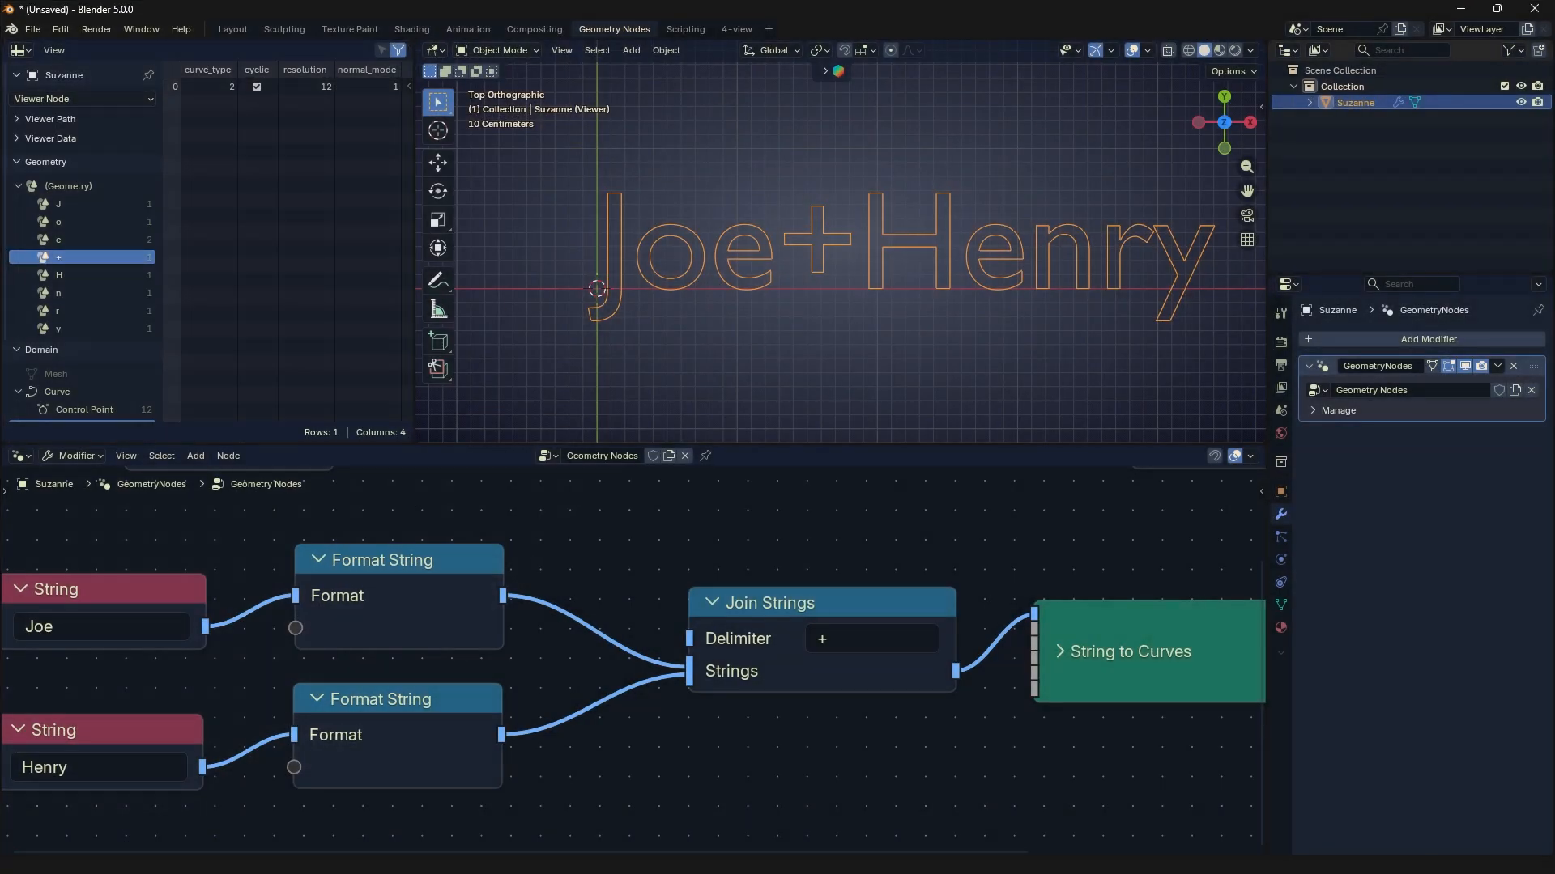
- Try a single space as the Join Strings Delimiter, and replace it with "++"
click(838, 644)
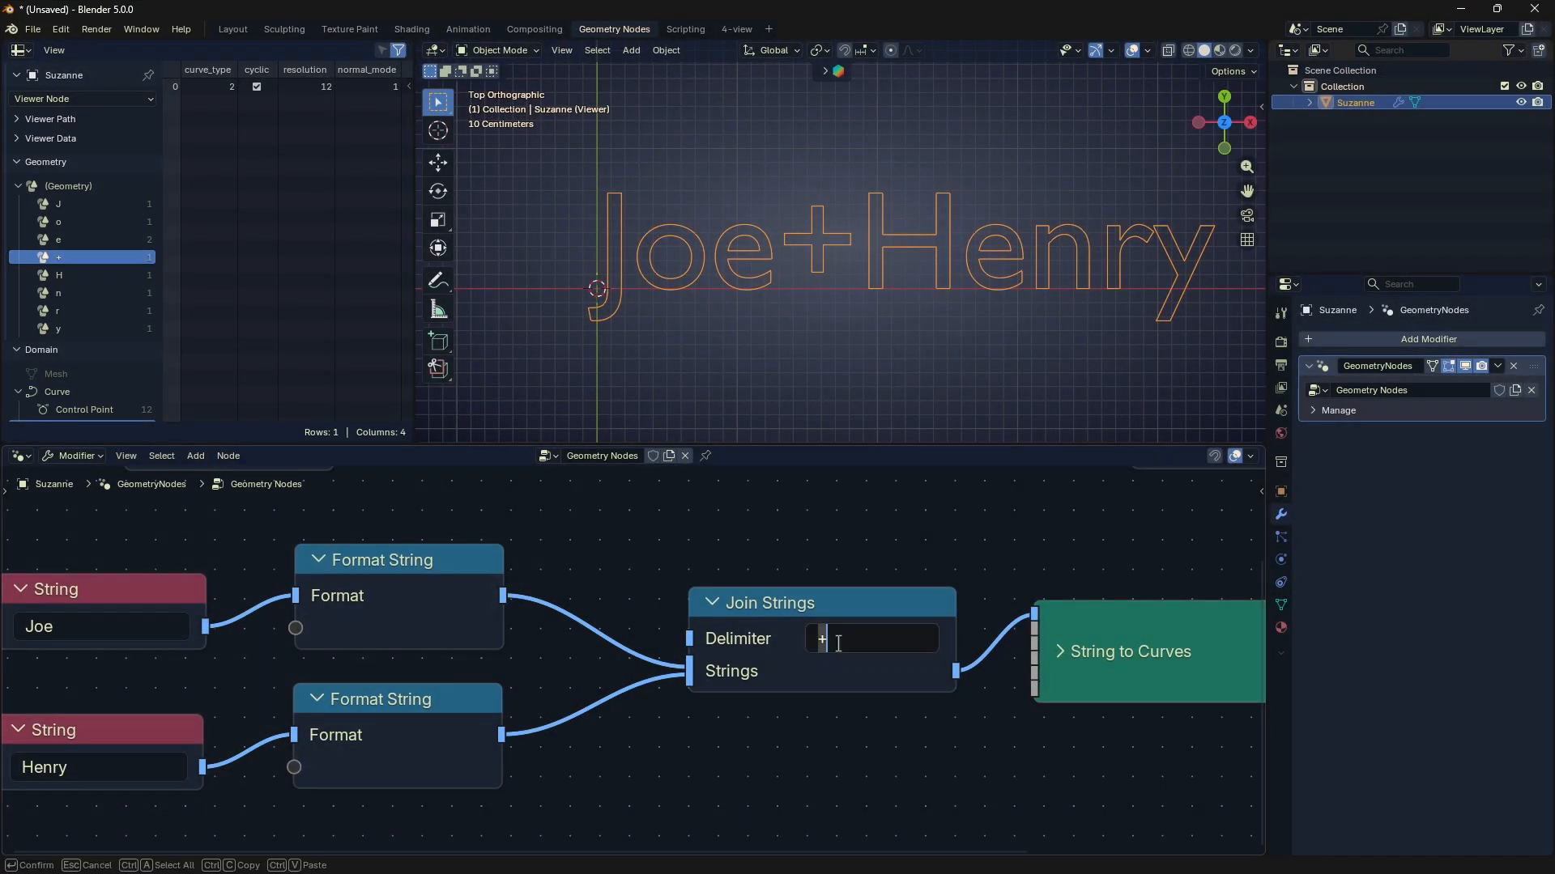
key(Return)
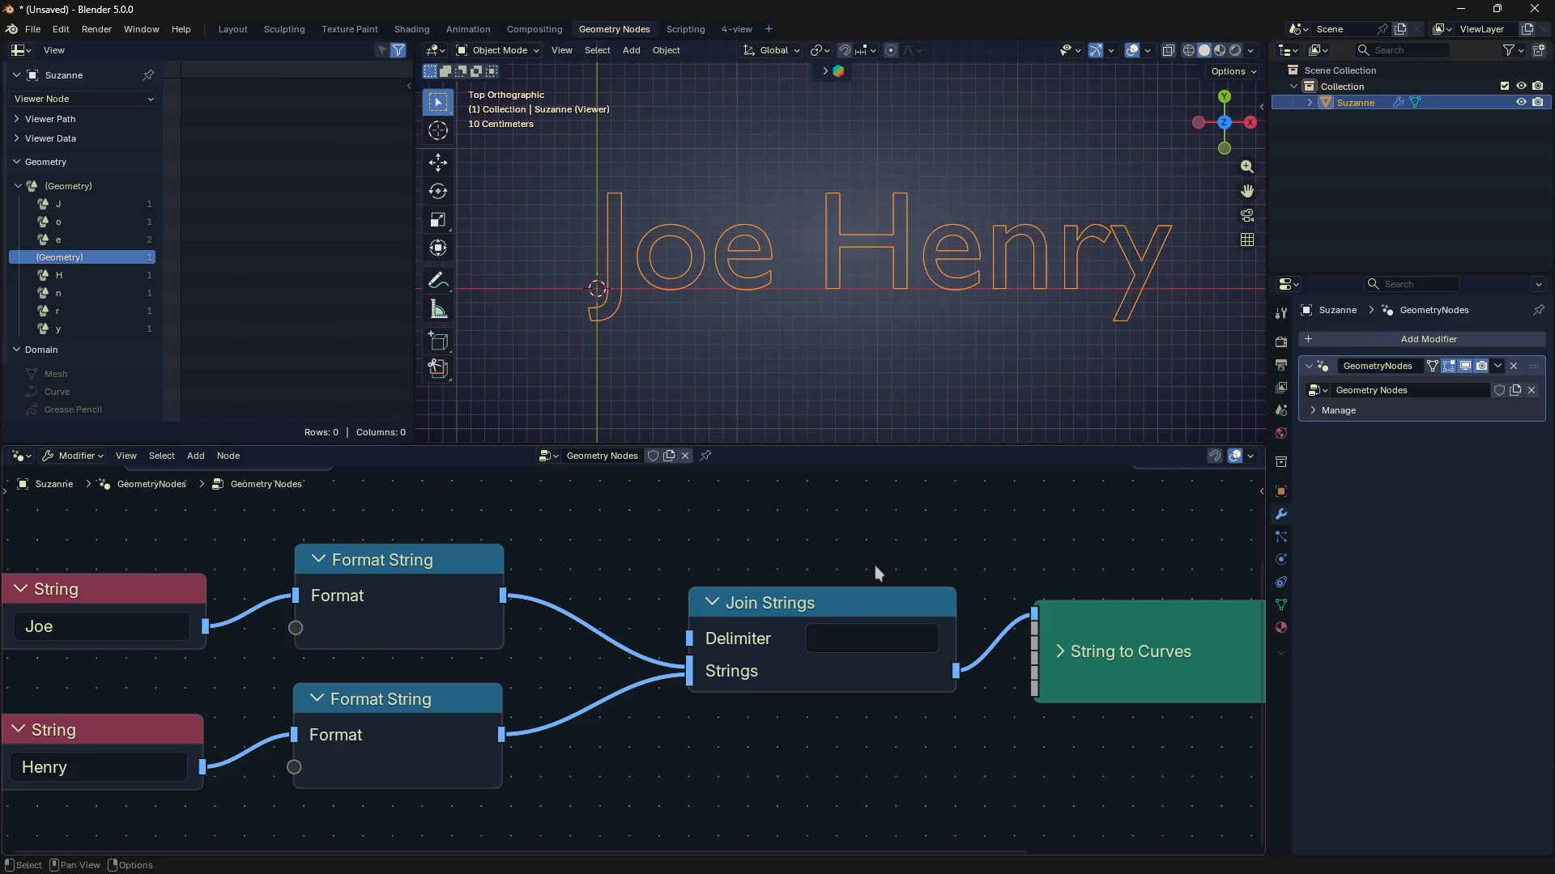
click(834, 637)
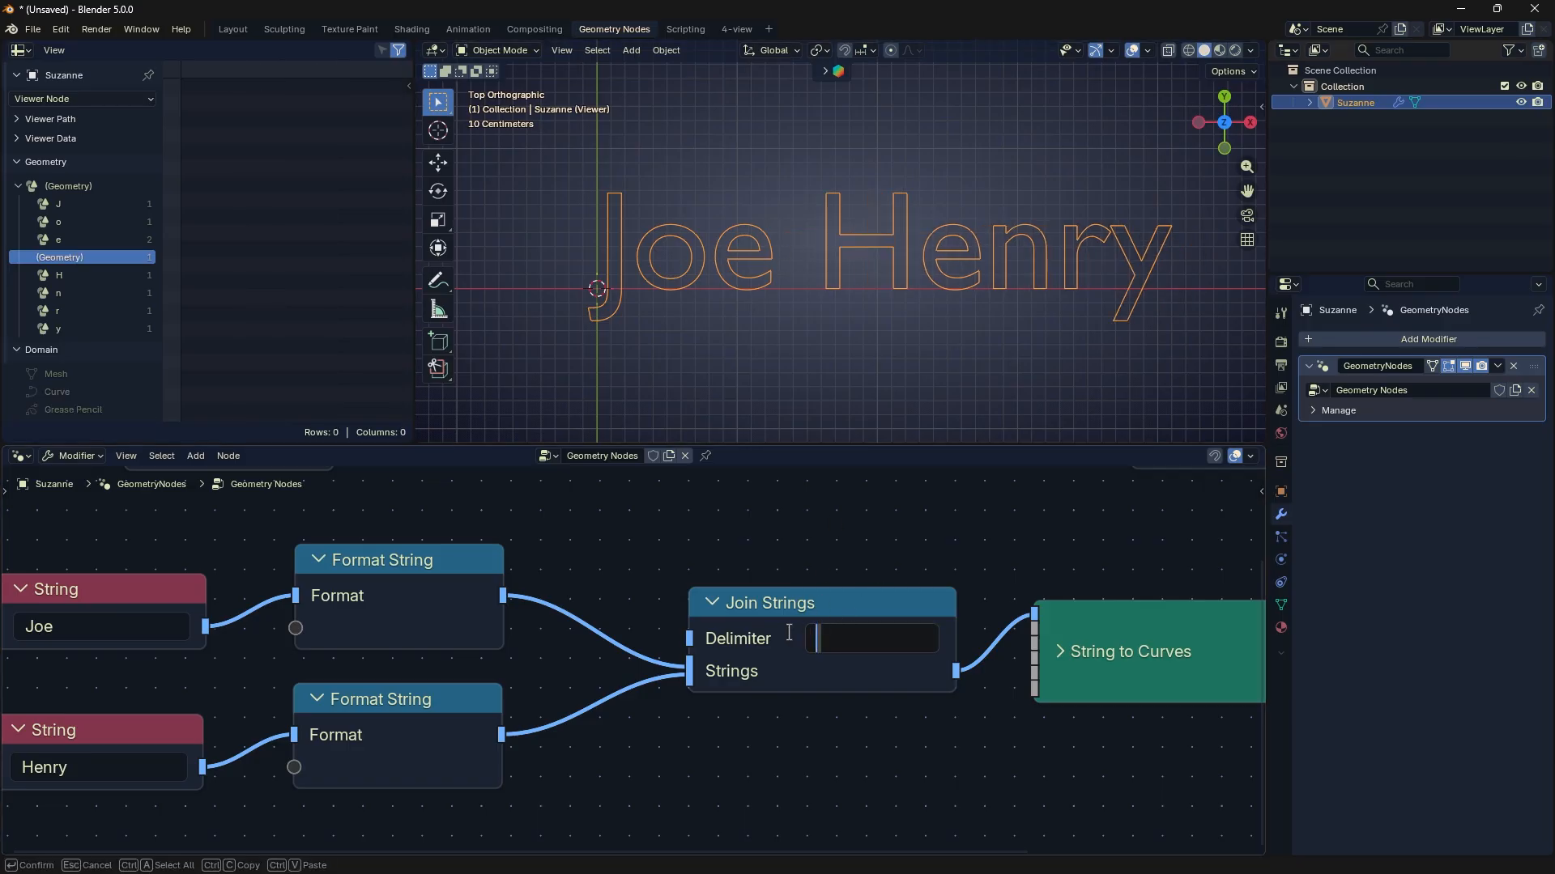
text(++)
key(Return)
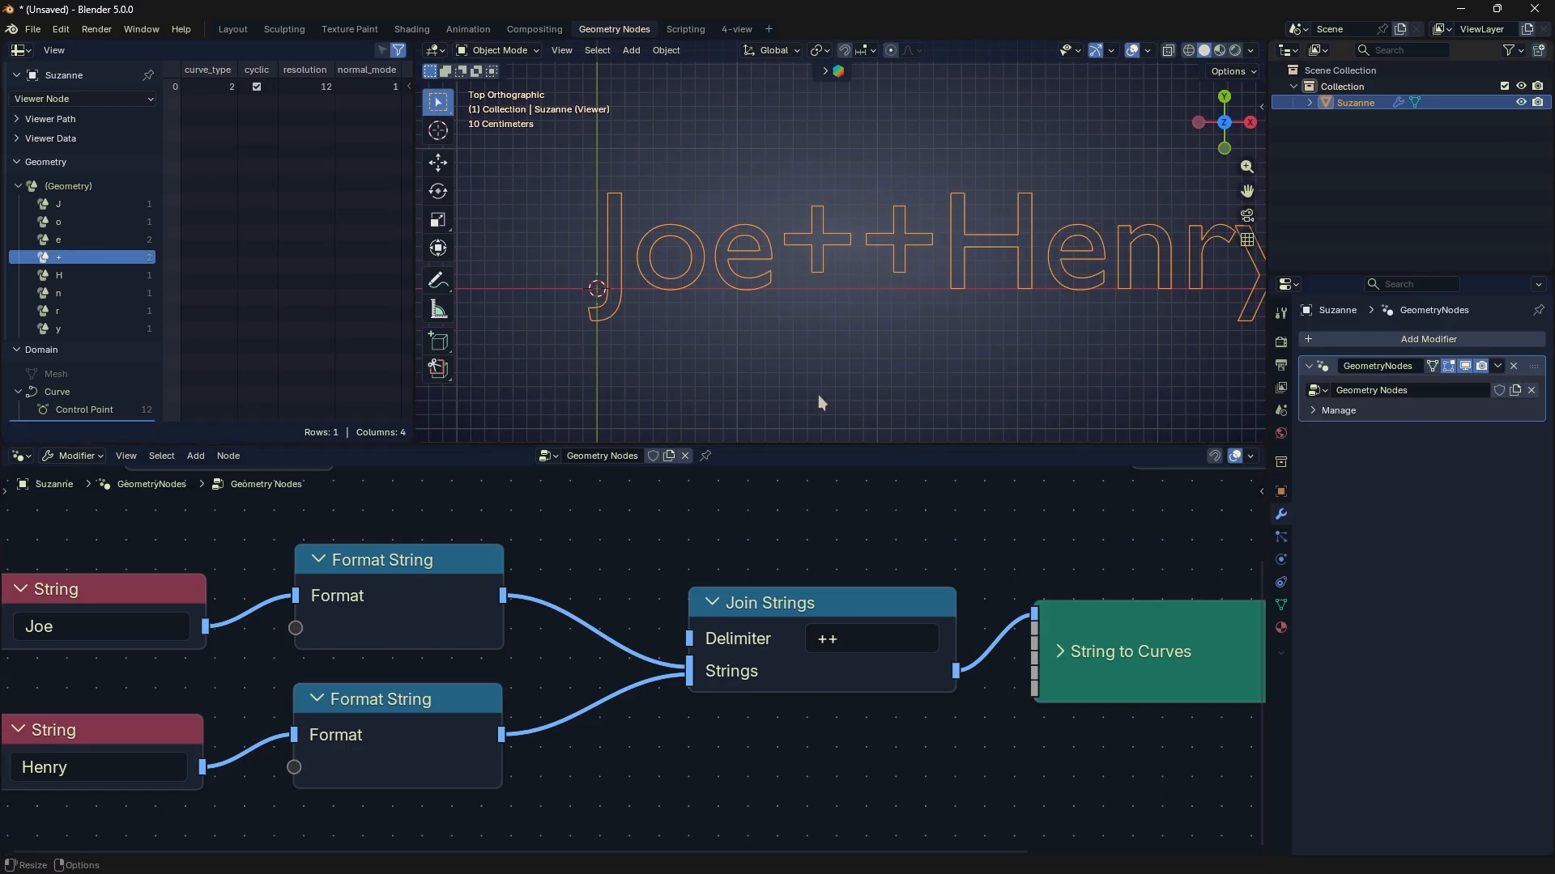
- Clear the Delimiter text of the Join Strings node
click(842, 640)
drag(842, 643, 802, 644)
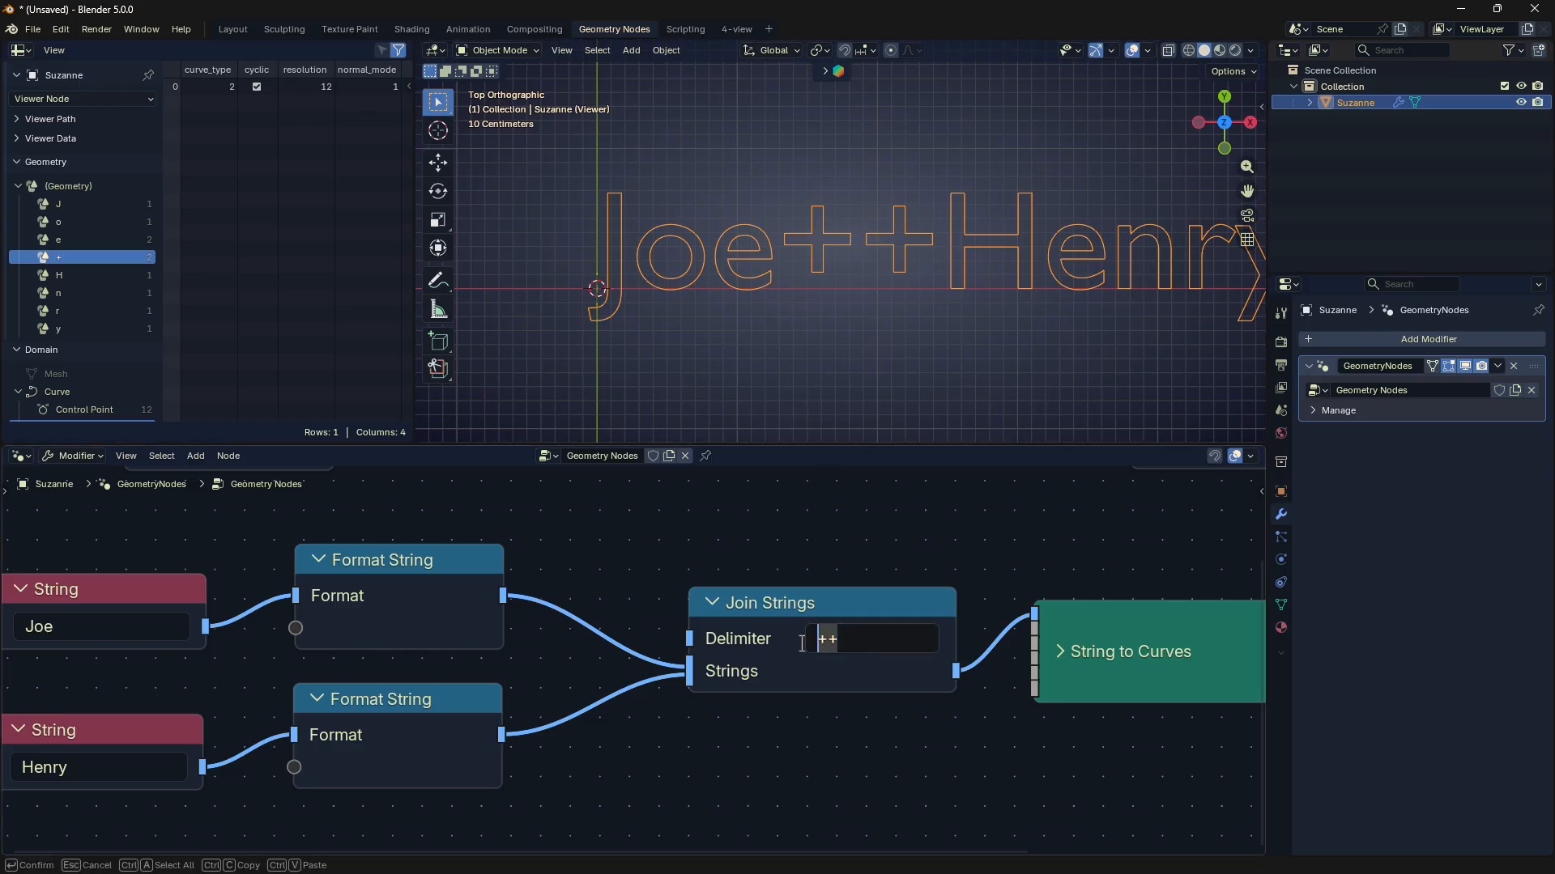
key(BackSpace)
key(Return)
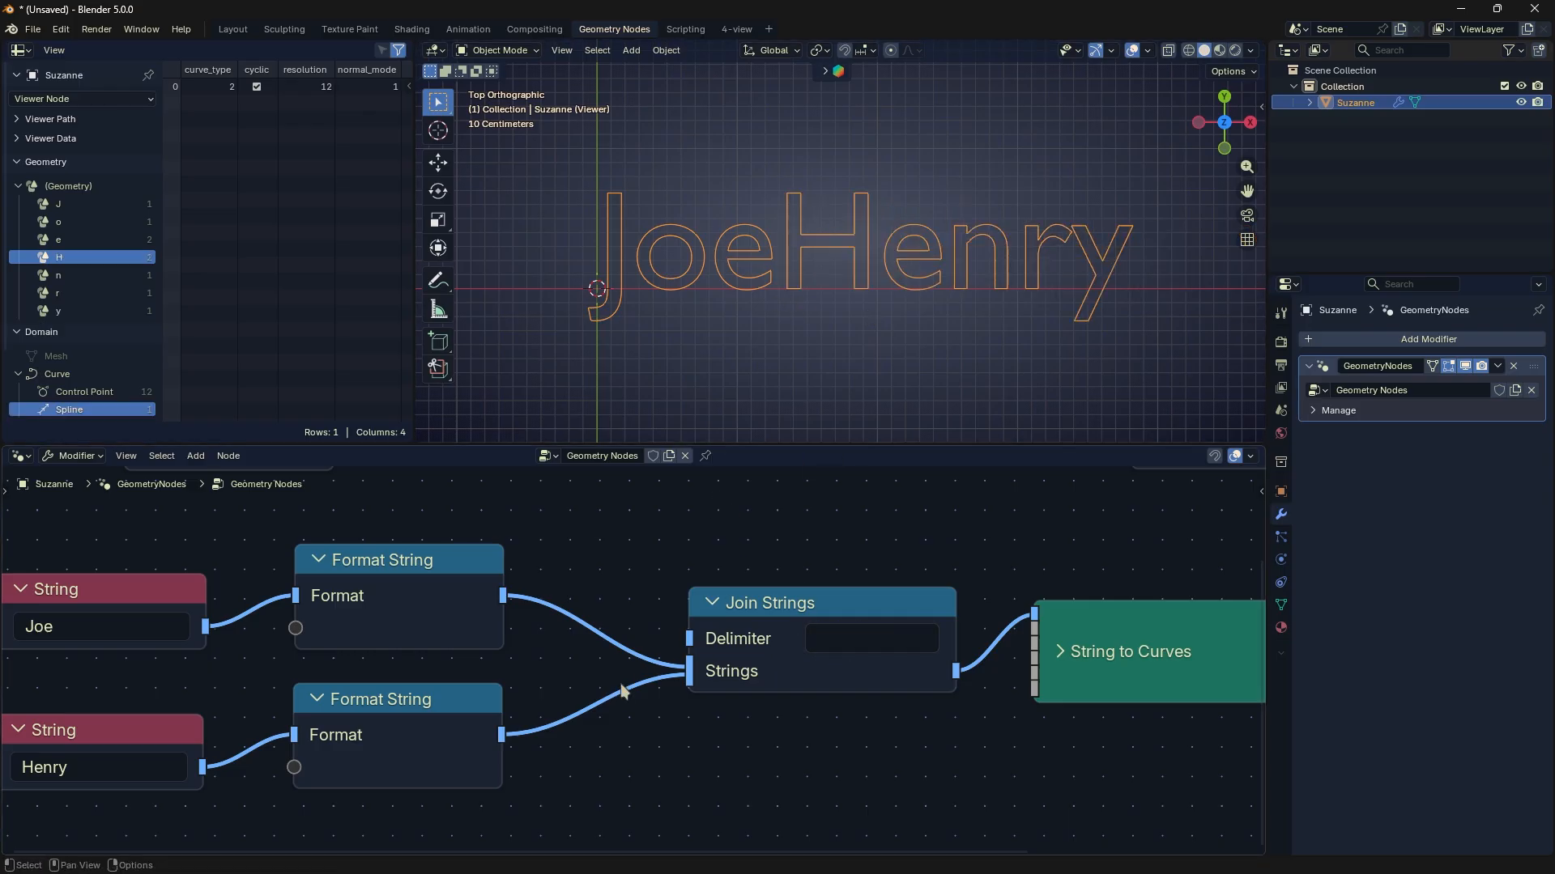
- Duplicate the lower String and Format String pair below the original and replace the copied text with a third first name
scroll(644, 713, down, 1)
drag(527, 775, 254, 659)
key(shift+d)
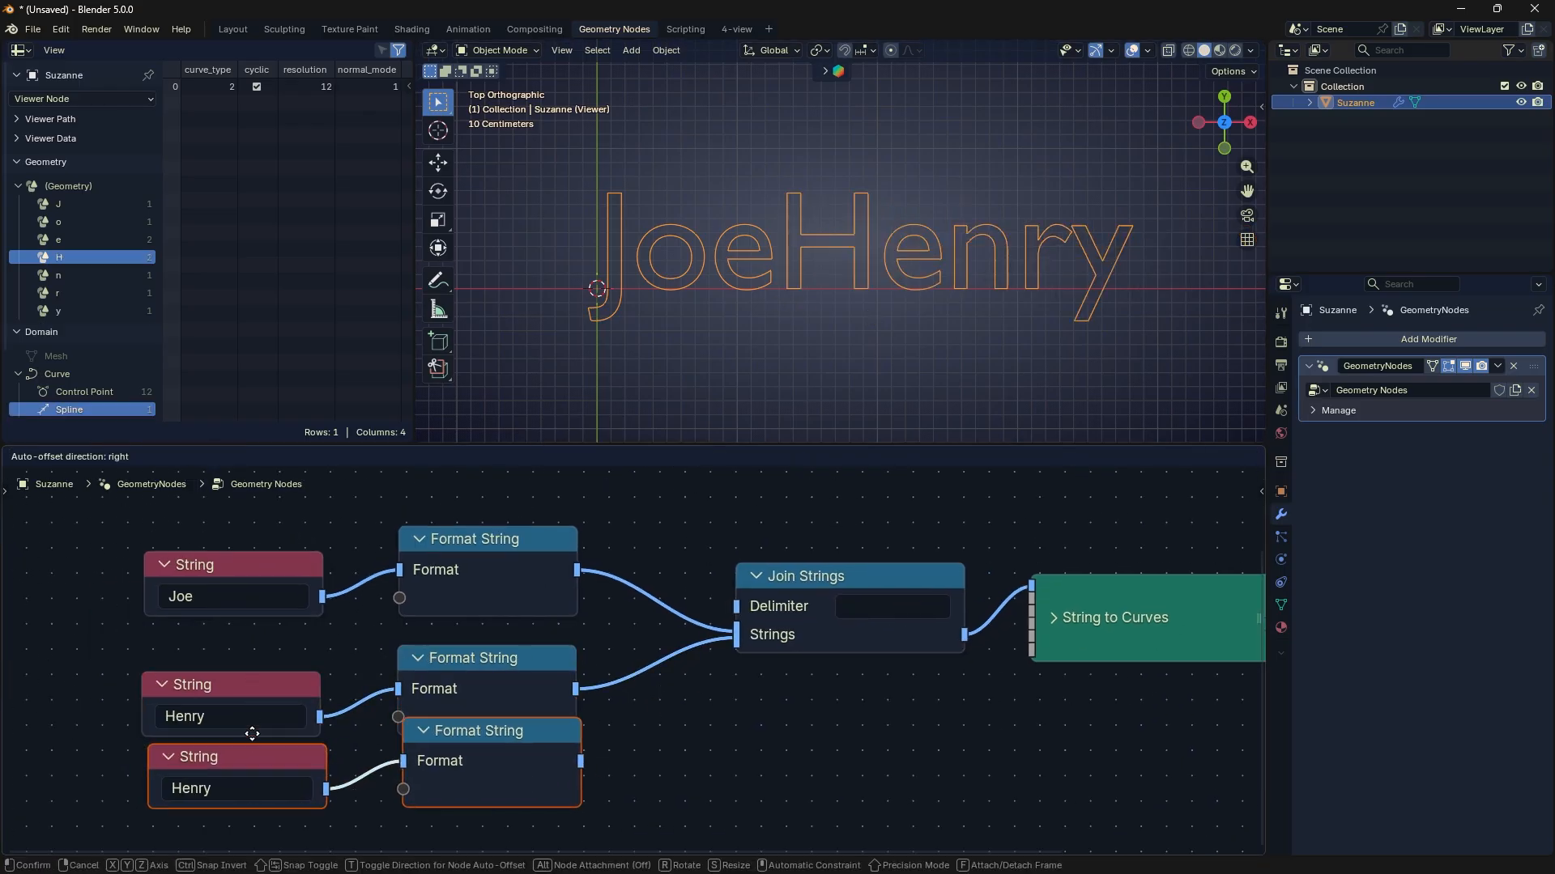
click(241, 760)
click(271, 782)
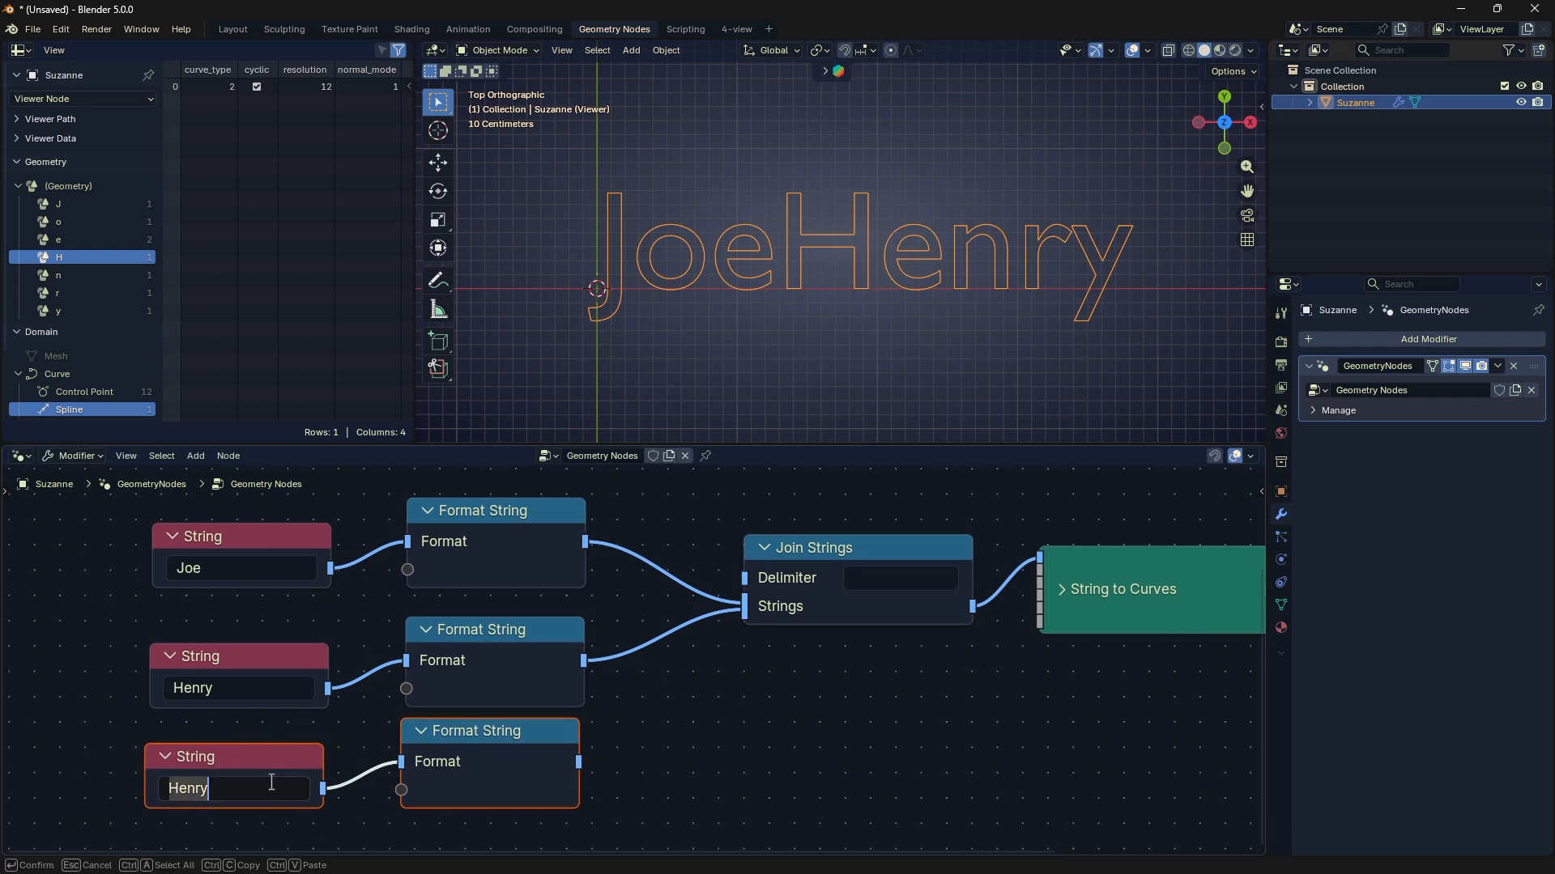
text(John)
key(Return)
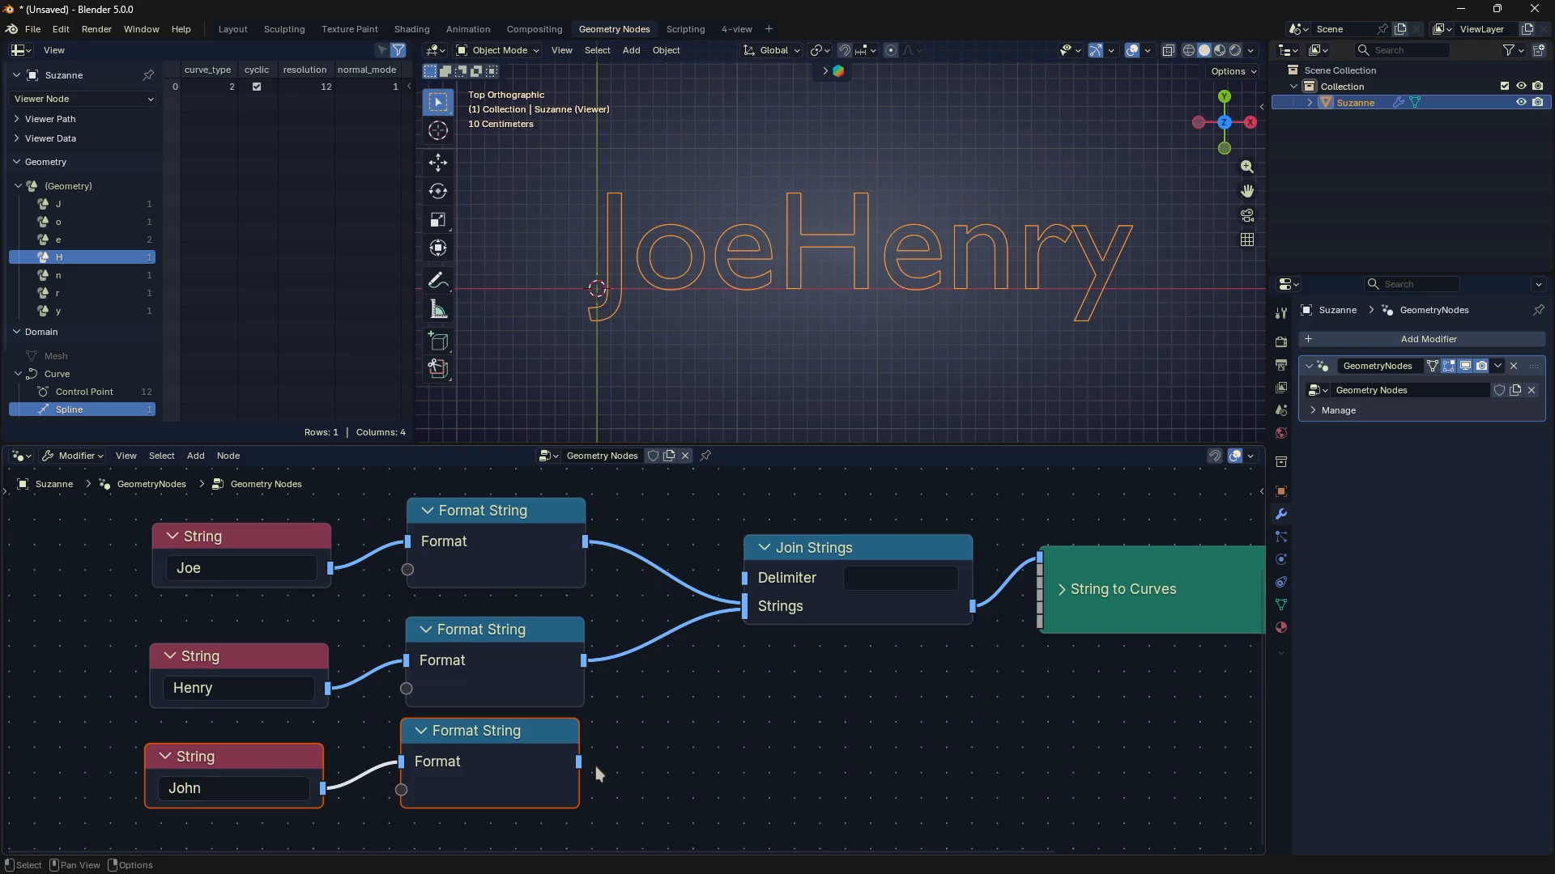
- Connect the third Format String below the other links of Join Strings and set the Delimiter to "+"
drag(578, 761, 747, 623)
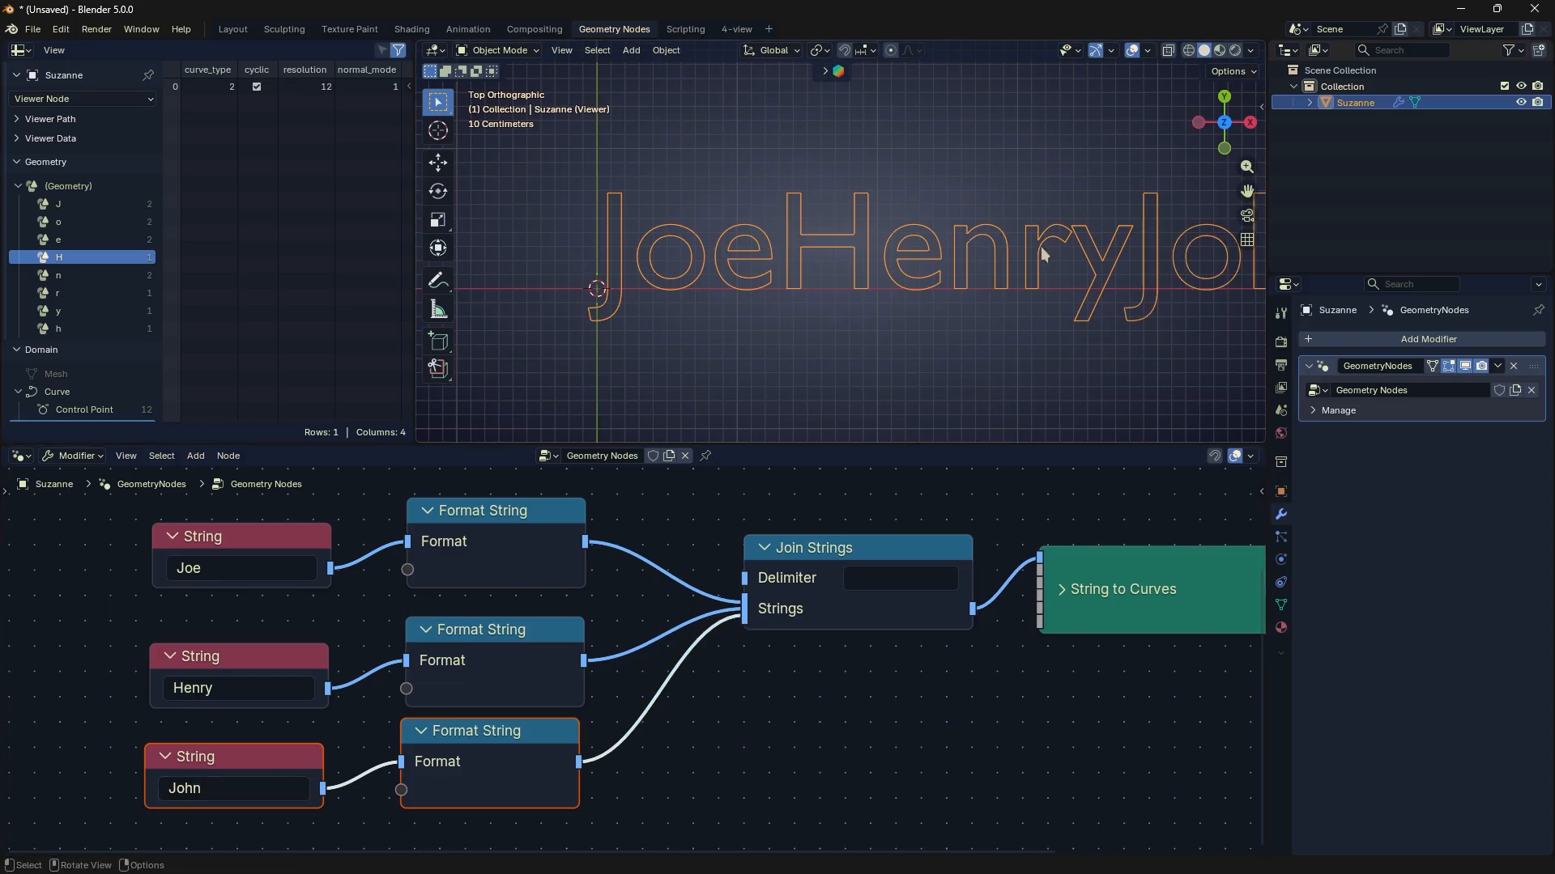
scroll(1050, 272, down, 2)
click(863, 580)
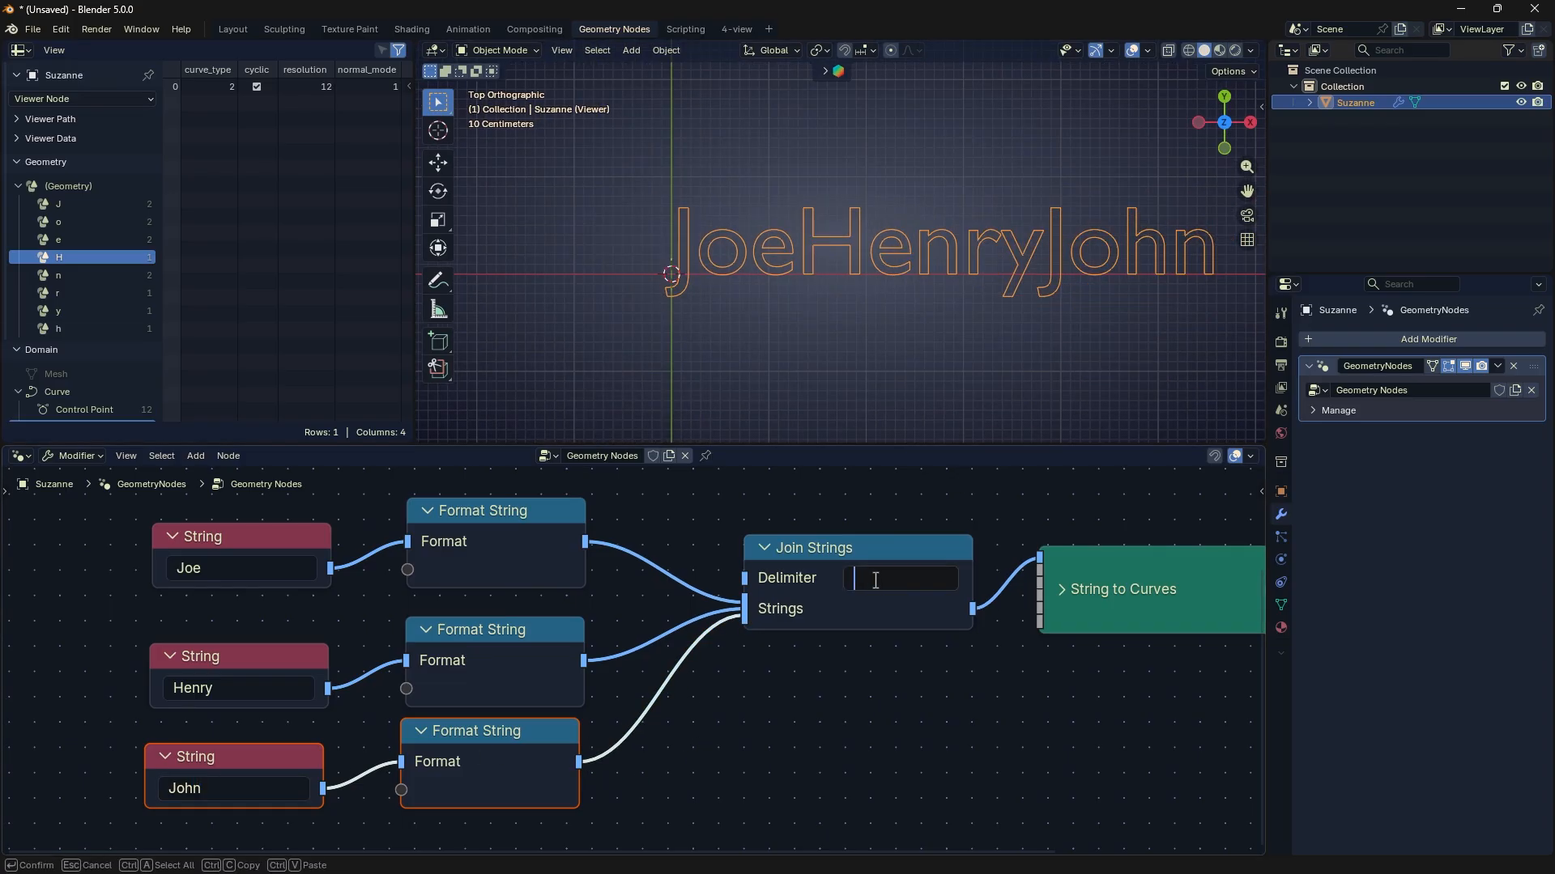
text(+)
key(Return)
- Draw a temporary annotation curve beneath the text, linking its two plus signs, and remove it
shift+middle_drag(1004, 295, 803, 320)
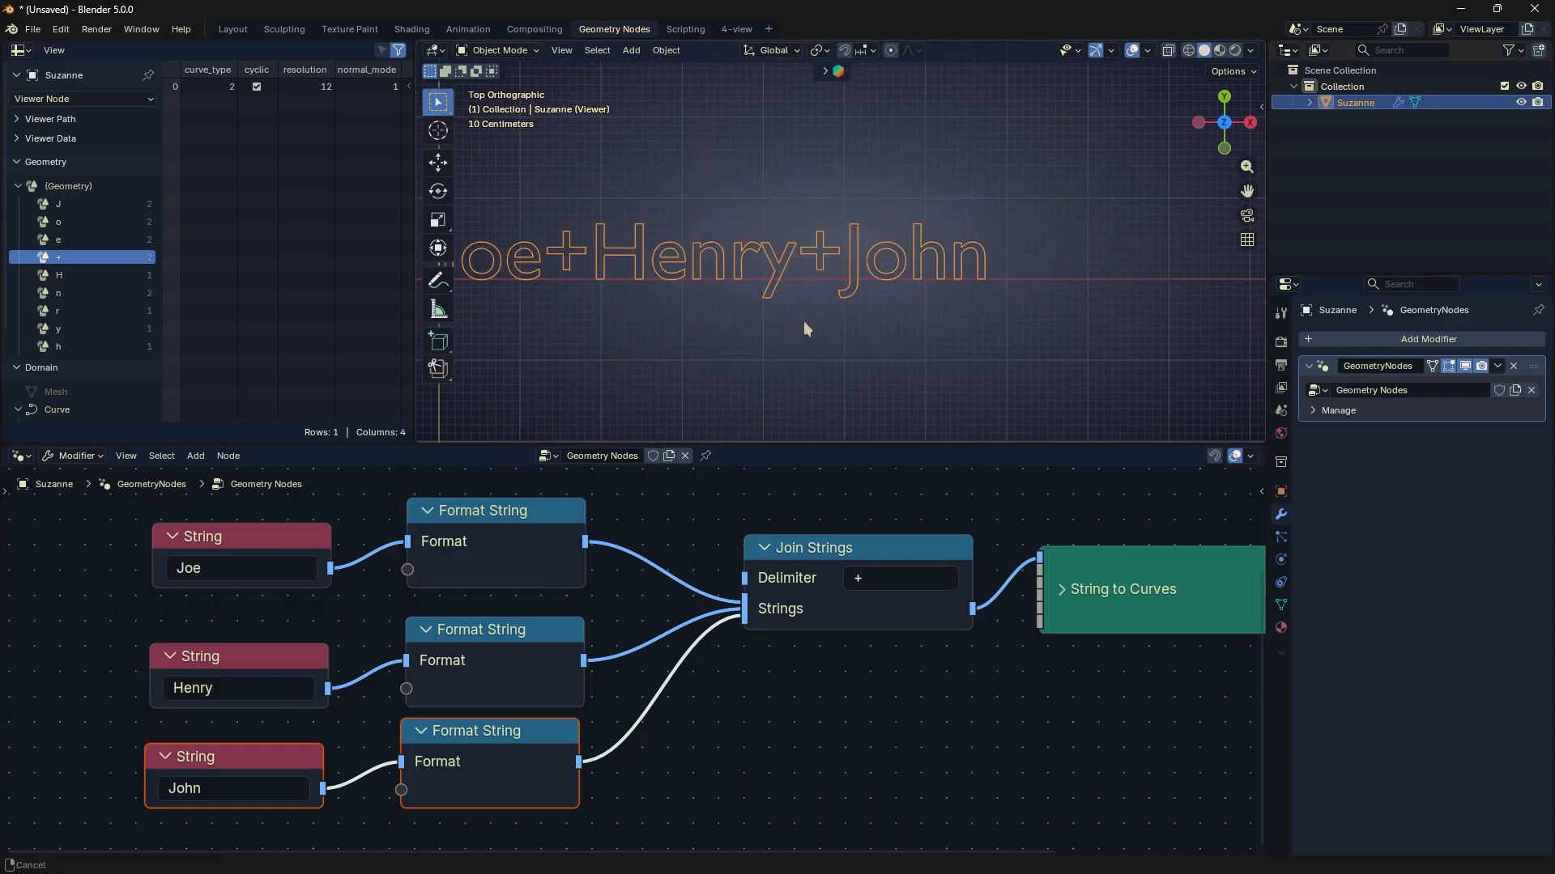
shift+middle_drag(641, 340, 721, 319)
key(d)
mouse_move(651, 280)
mouse_down()
mouse_move(697, 316)
mouse_move(891, 278)
mouse_up()
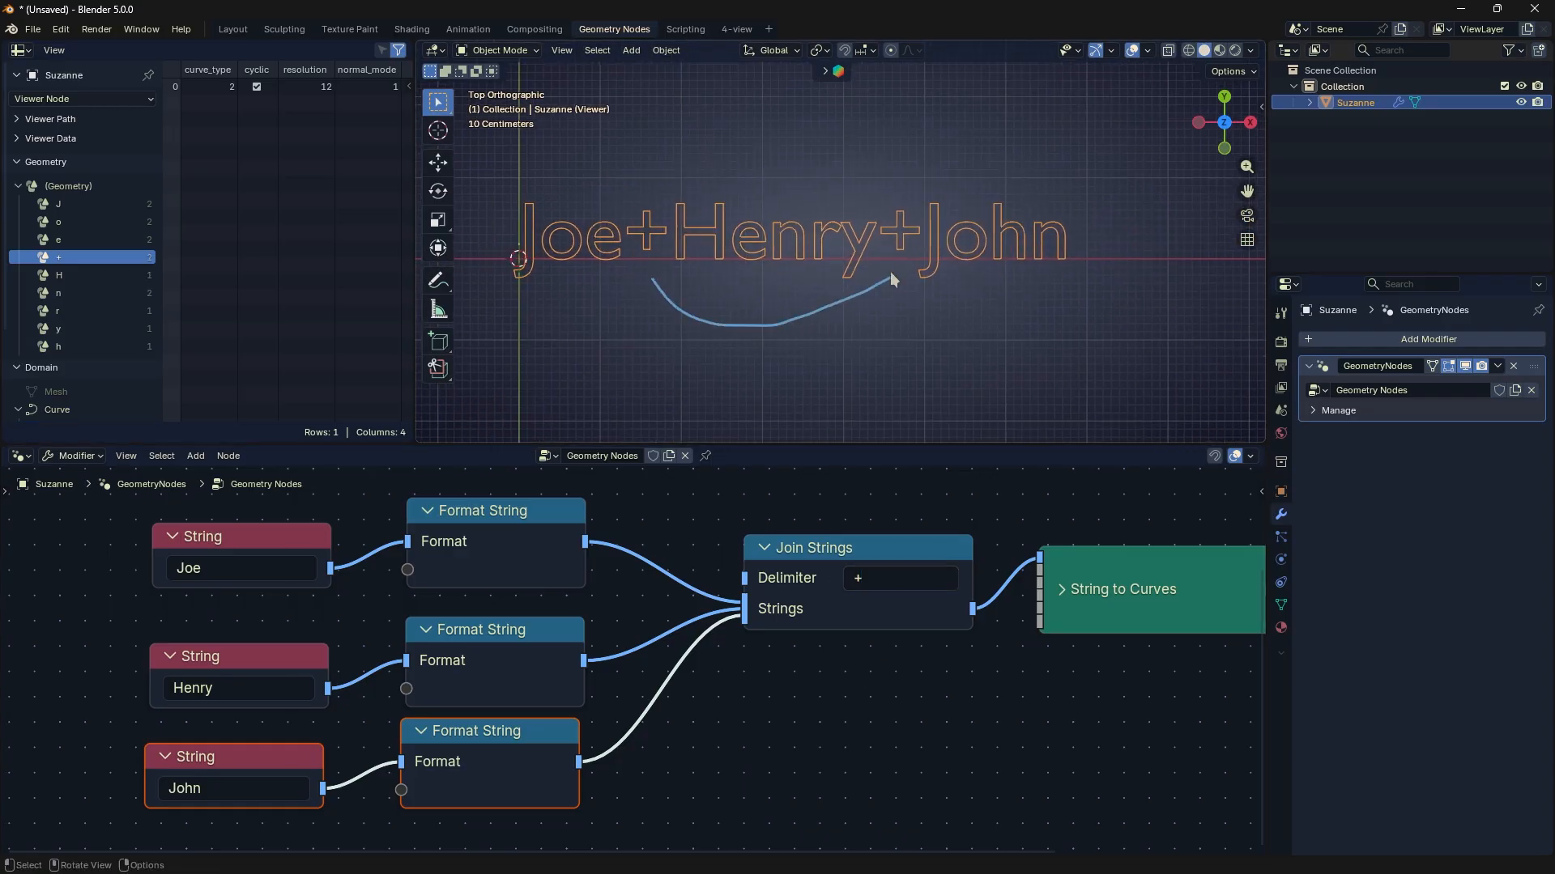
right_drag(892, 283, 700, 306)
- Set the Join Strings Delimiter to a single space and briefly mark the gaps between the names with annotation strokes
click(884, 578)
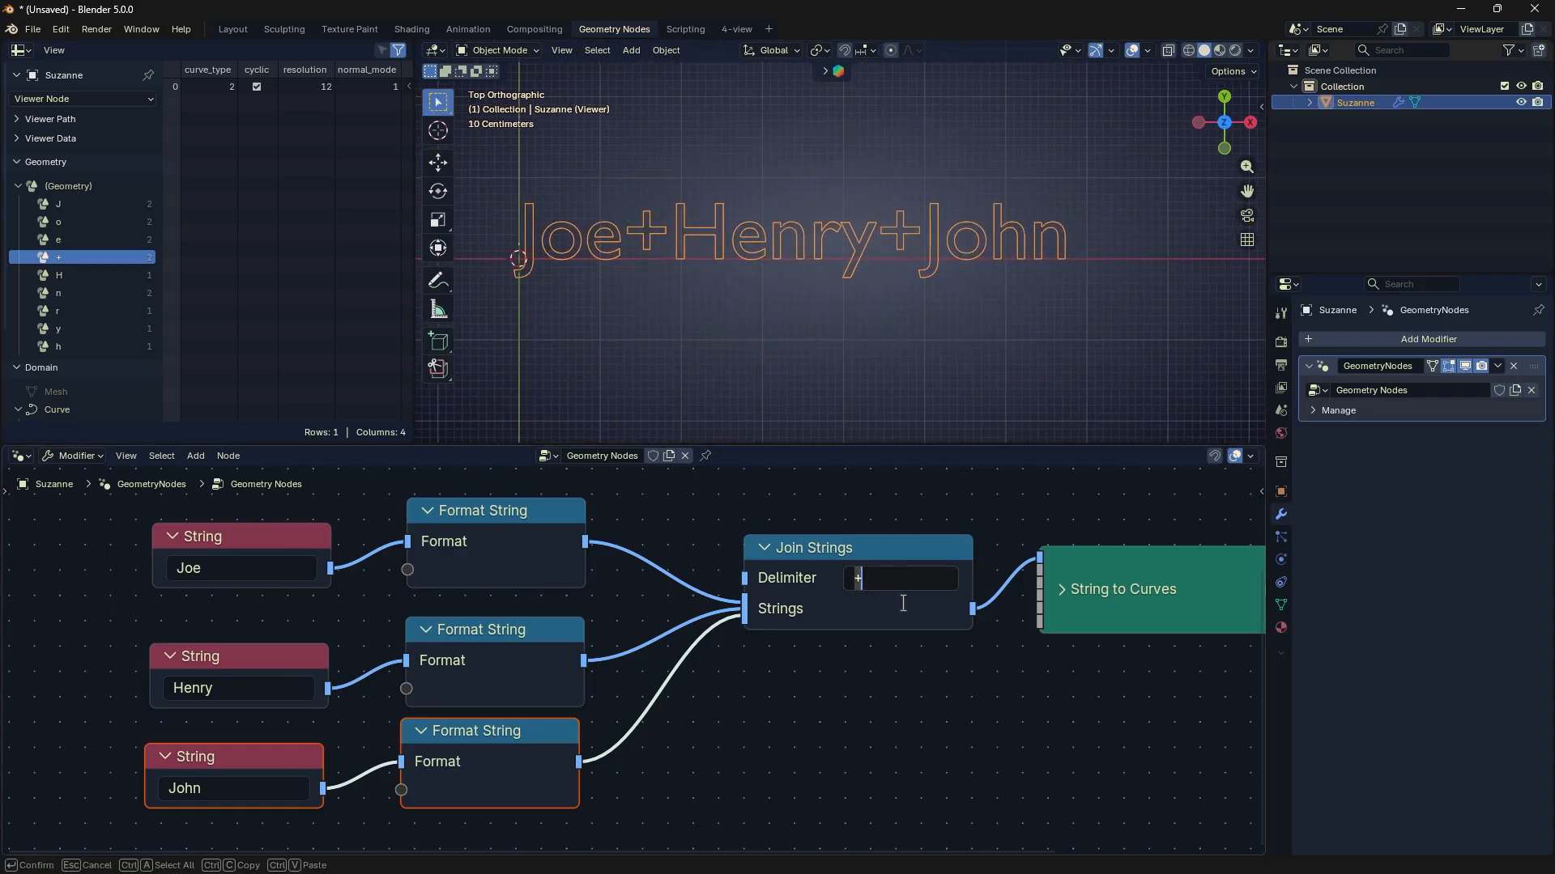
key(Return)
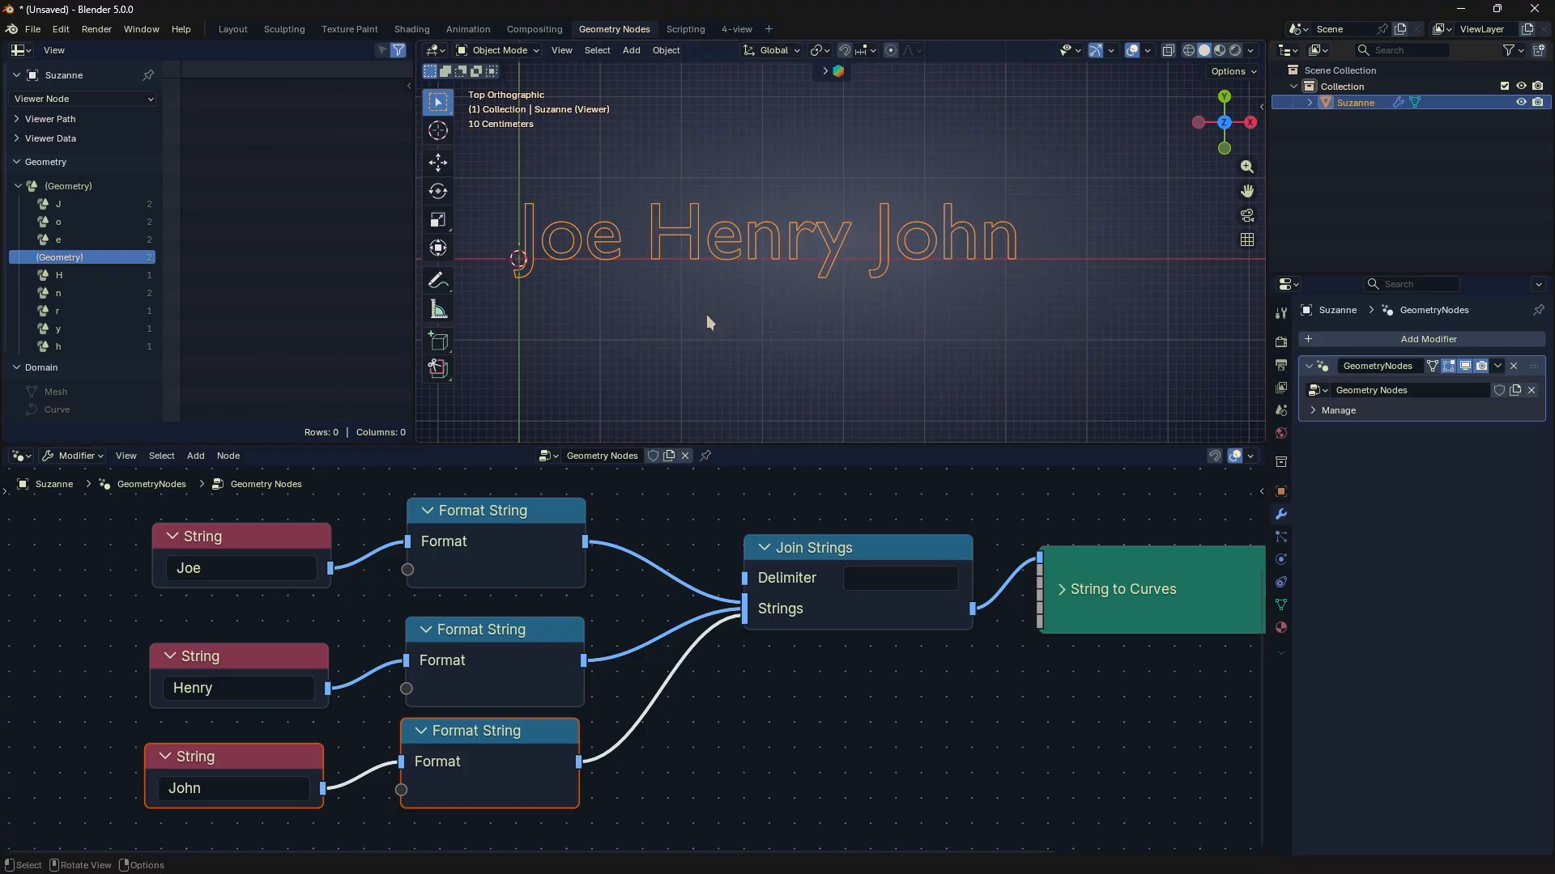
key(d)
drag(635, 234, 644, 239)
key(d)
drag(864, 243, 872, 247)
key(d)
right_drag(769, 247, 869, 275)
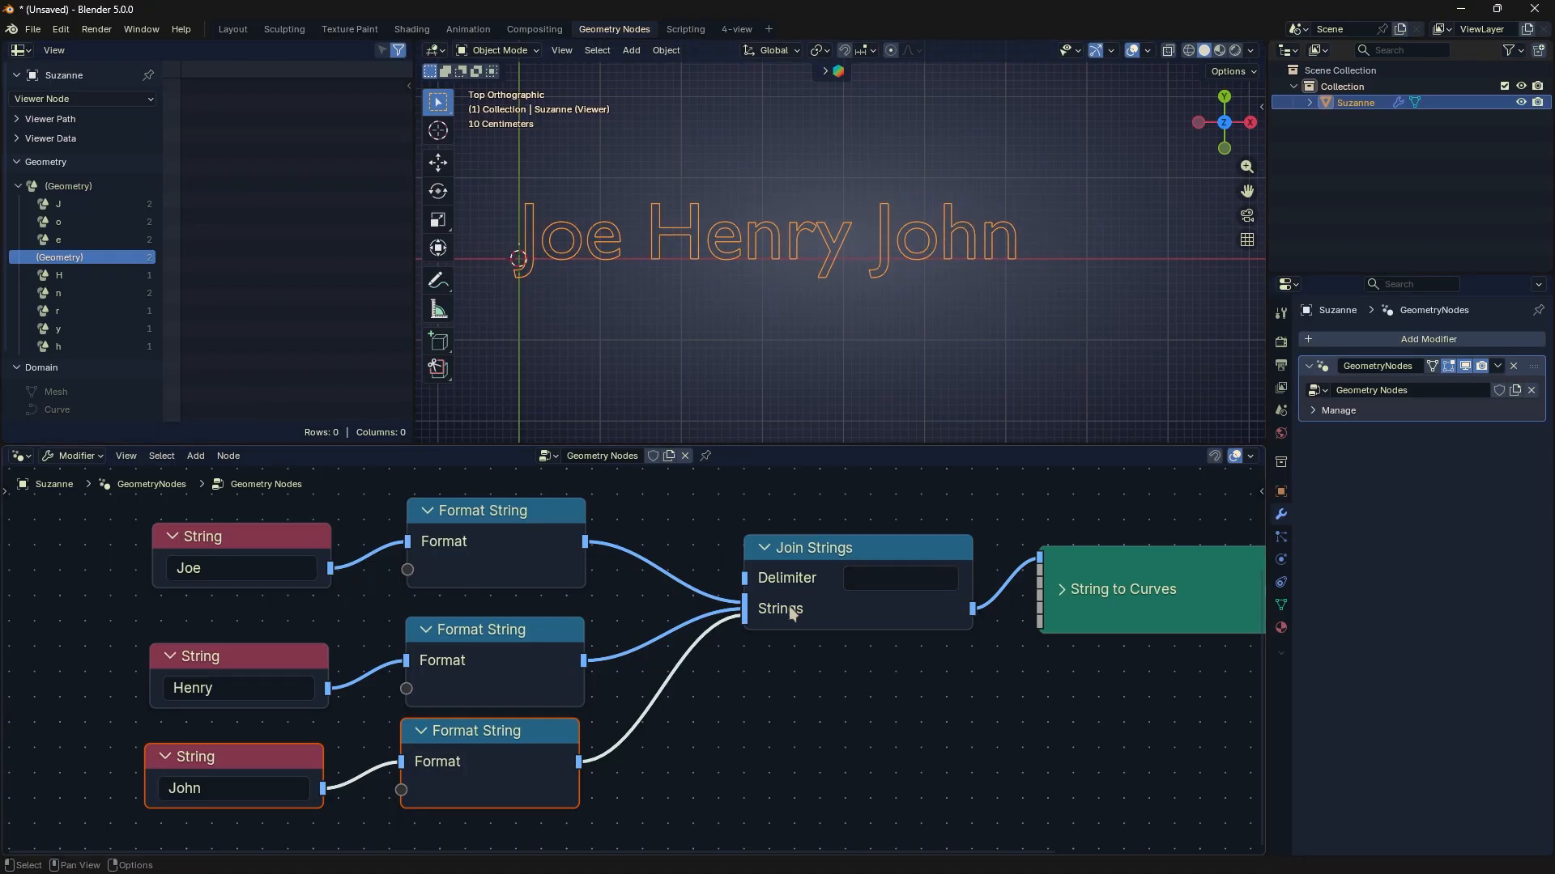
- Cut the third Format String's link to Join Strings and reconnect it above the other two links
ctrl+scroll(787, 635, up, 2)
drag(801, 612, 751, 658)
drag(685, 686, 812, 610)
ctrl+right_drag(683, 694, 712, 733)
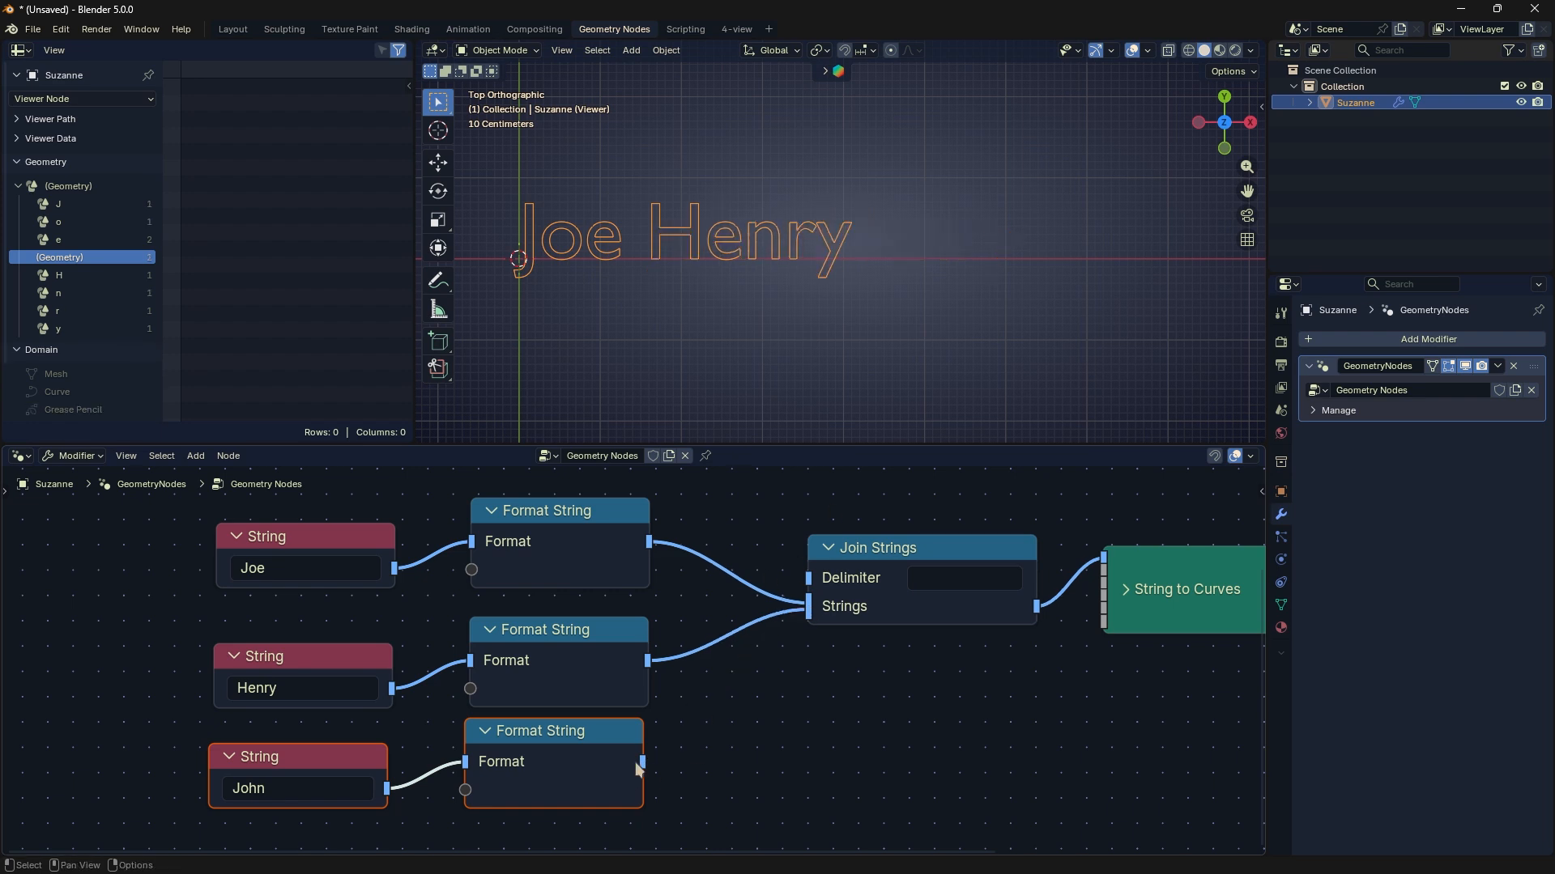
drag(636, 765, 811, 604)
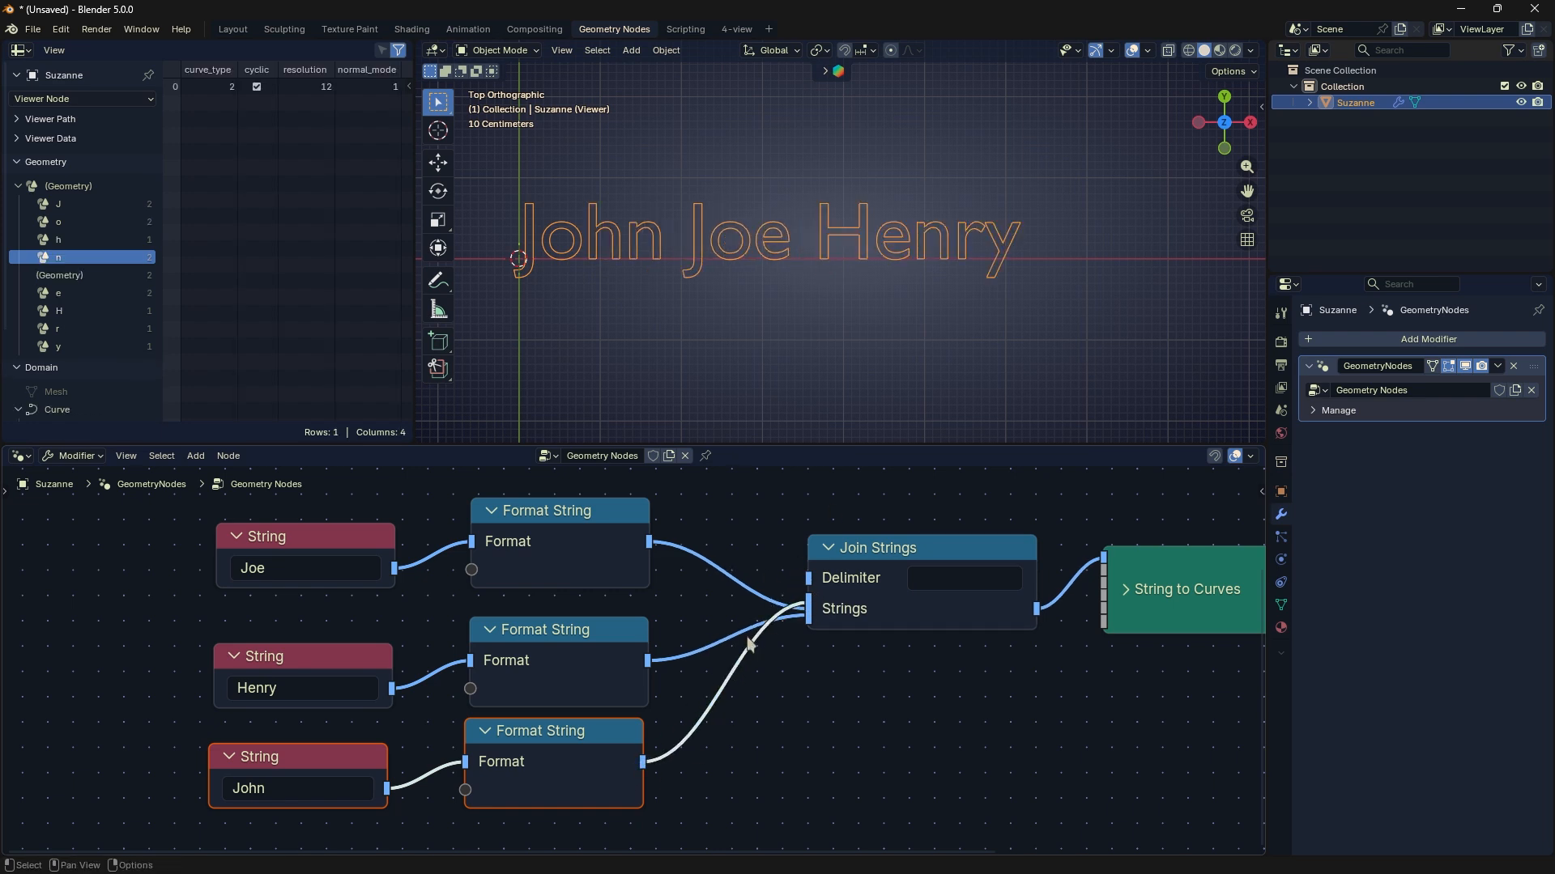
- Cut the third Format String's link to Join Strings and delete the third String and Format String pair
ctrl+right_drag(687, 691, 732, 745)
middle_drag(732, 745, 745, 752)
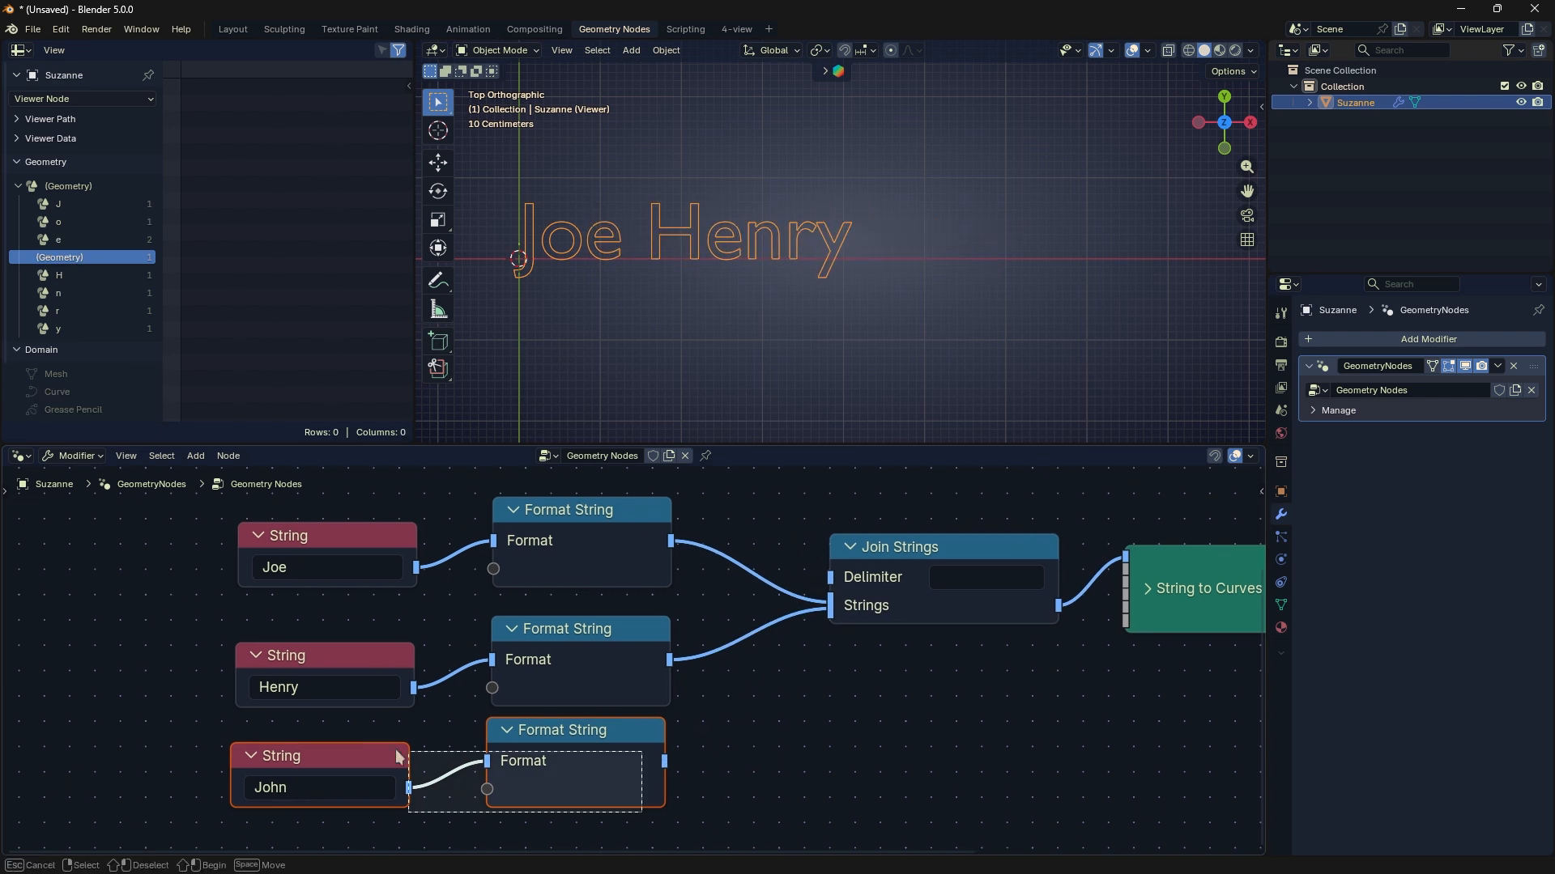
key(x)
key(Home)
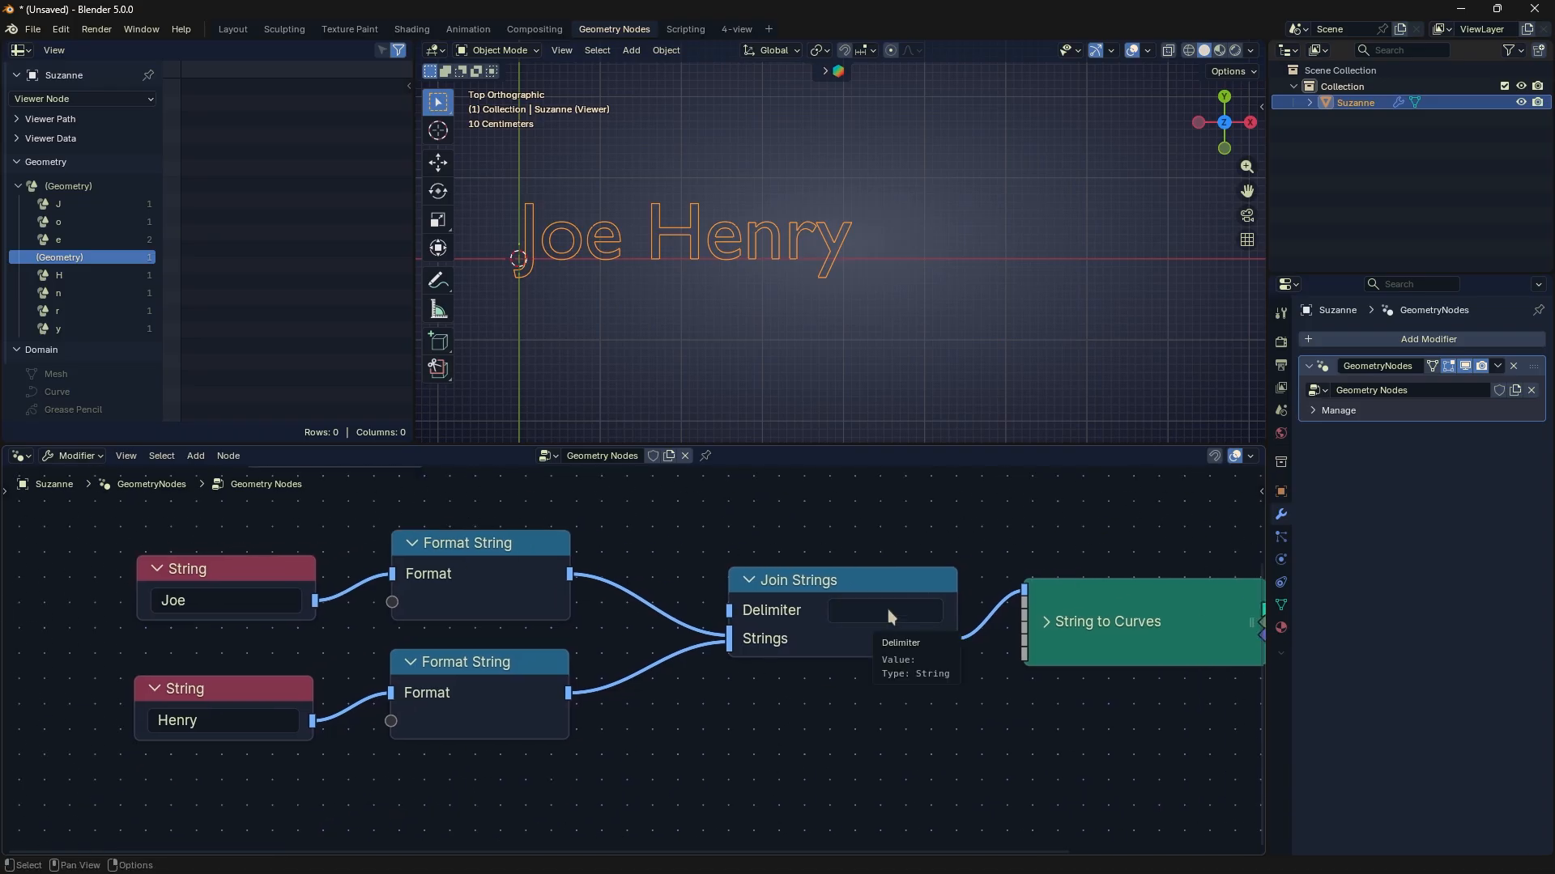
- Add a string matching node in Starts With mode from the text utilities near the Join Strings node
click(877, 581)
click(845, 539)
key(shift+a)
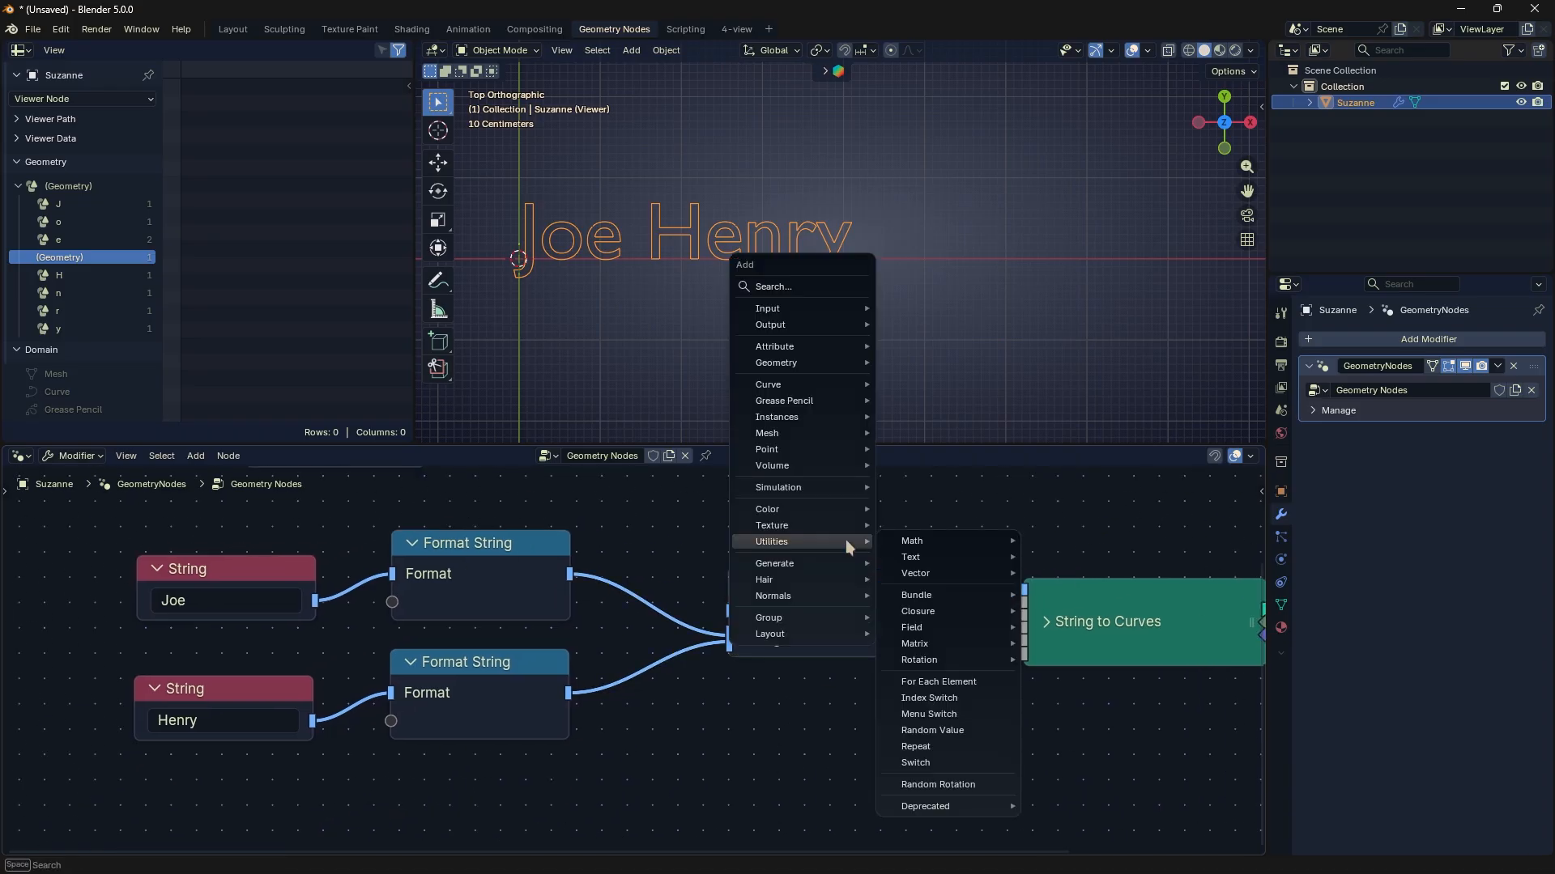
mouse_move(910, 557)
click(1073, 590)
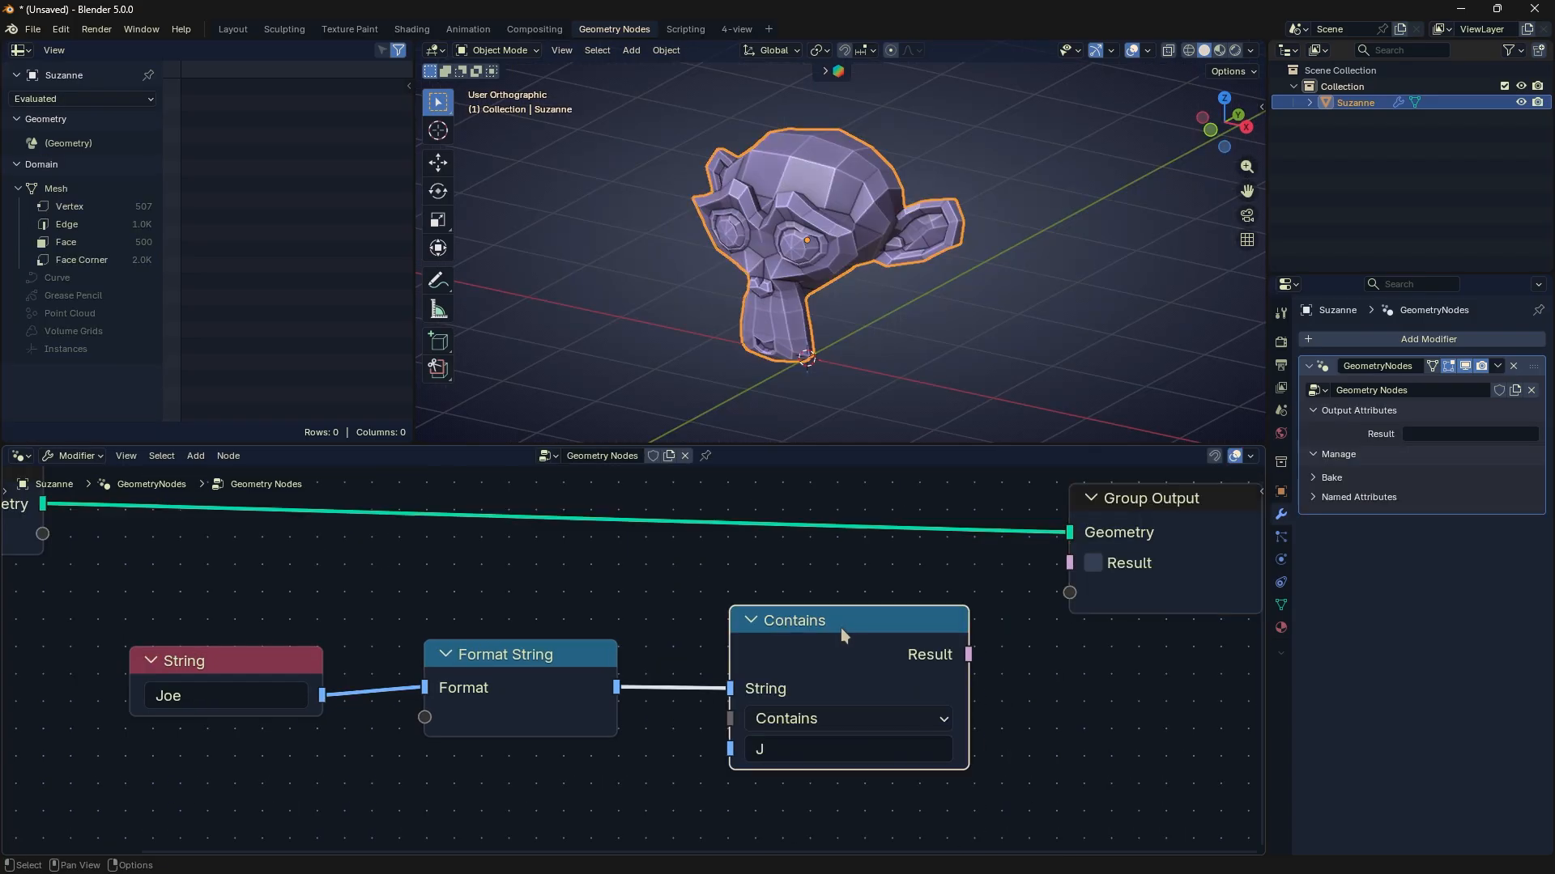
drag(840, 629, 822, 618)
scroll(939, 649, up, 1)
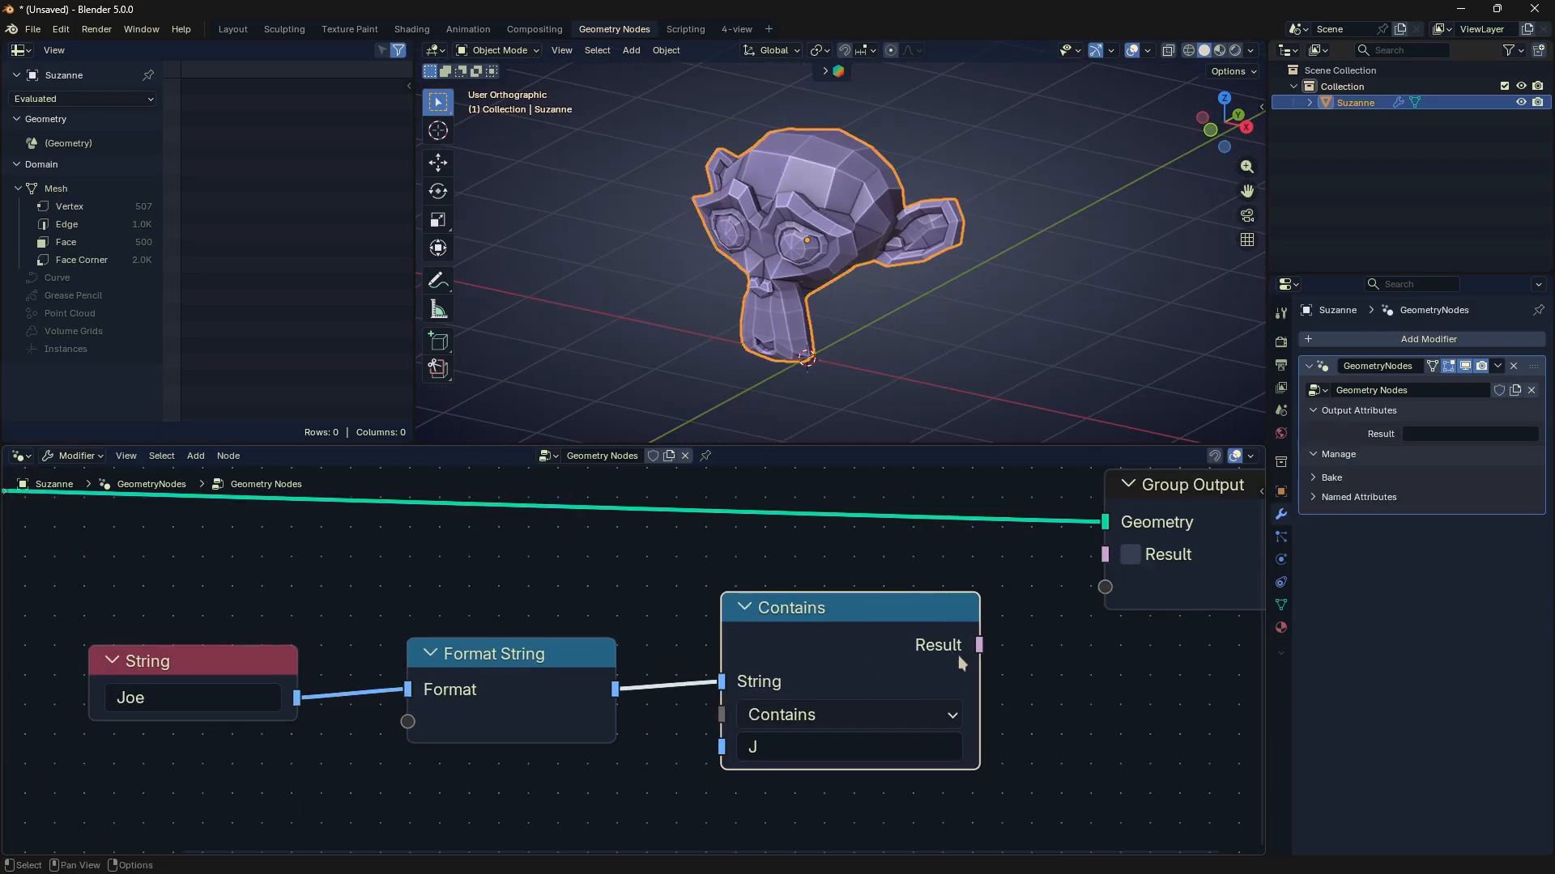
- Replace the Contains node with a new Starts With string matching node between Format String and Group Output
middle_drag(937, 646, 863, 619)
key(x)
key(shift+a)
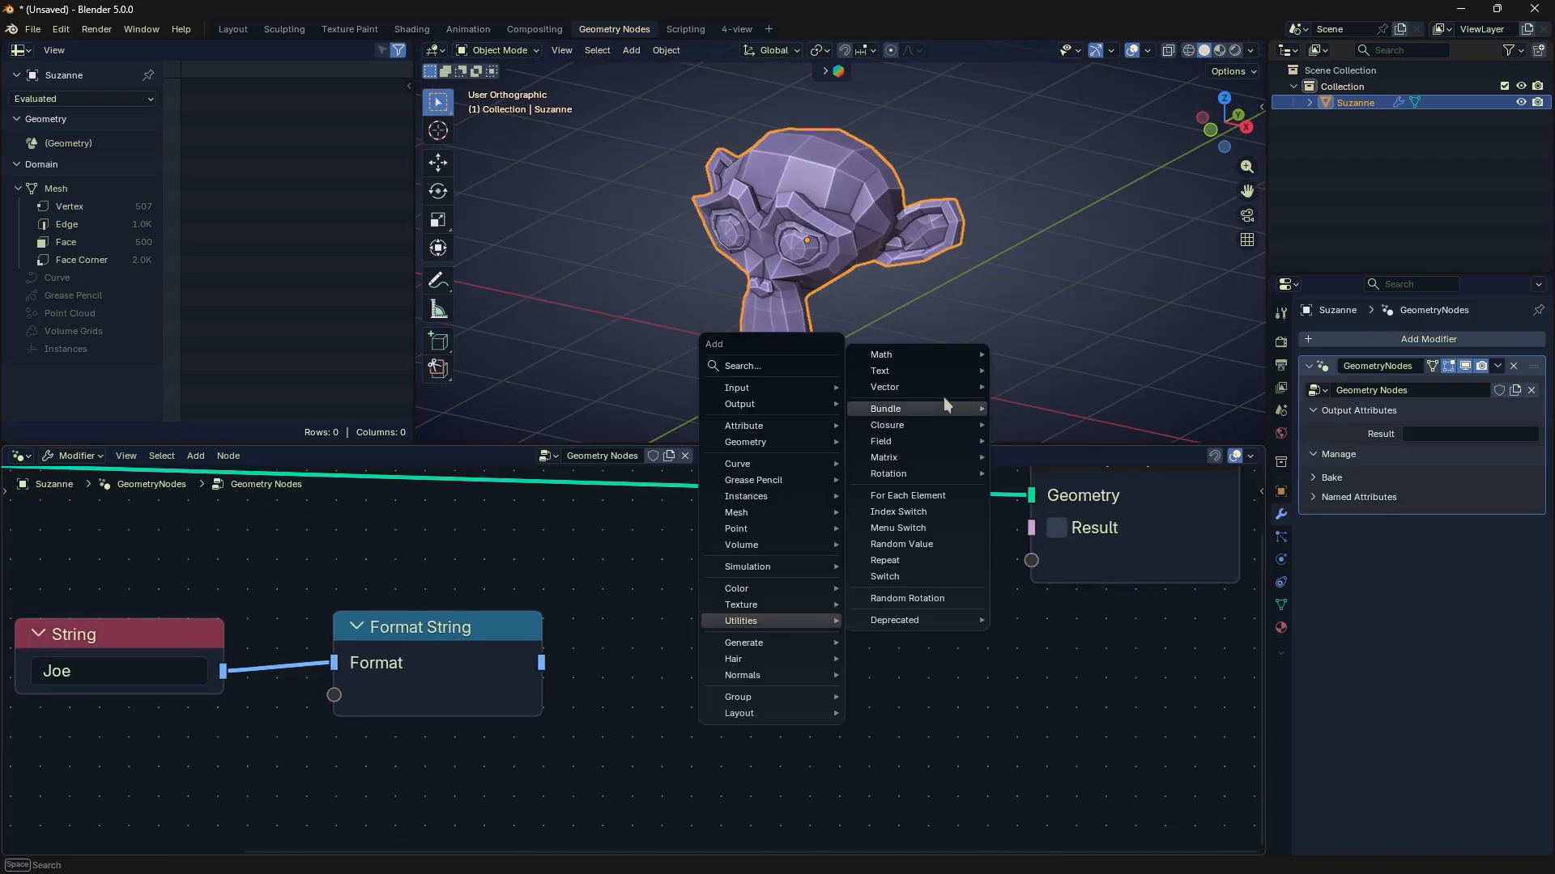
mouse_move(959, 371)
click(1085, 402)
click(664, 478)
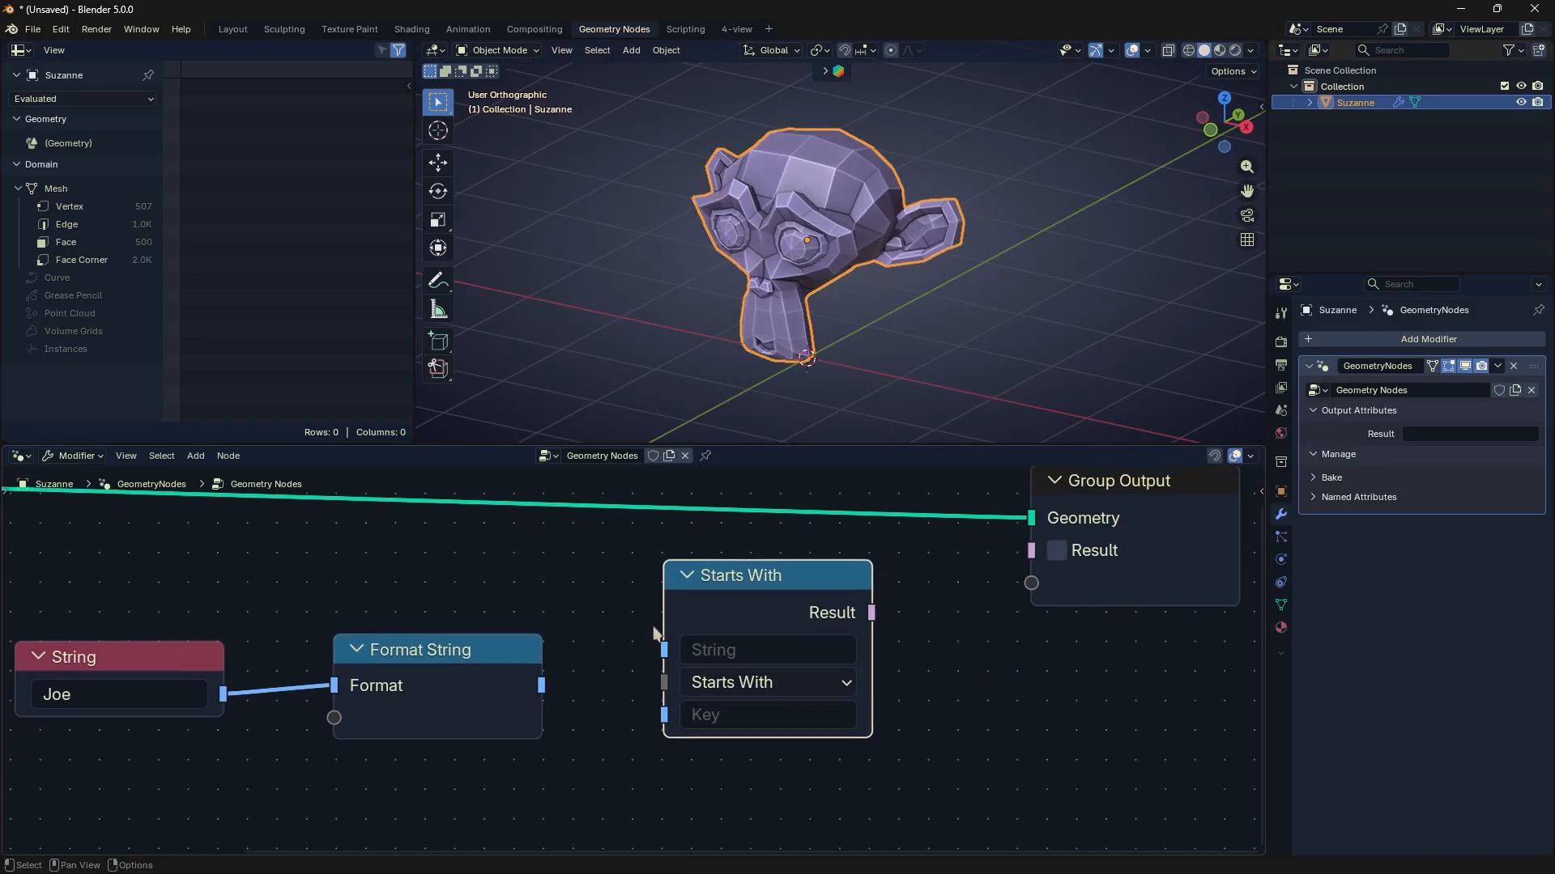
- Widen the Starts With node and move the Format String node closer to it
middle_drag(728, 601, 745, 556)
scroll(745, 555, up, 3)
click(932, 522)
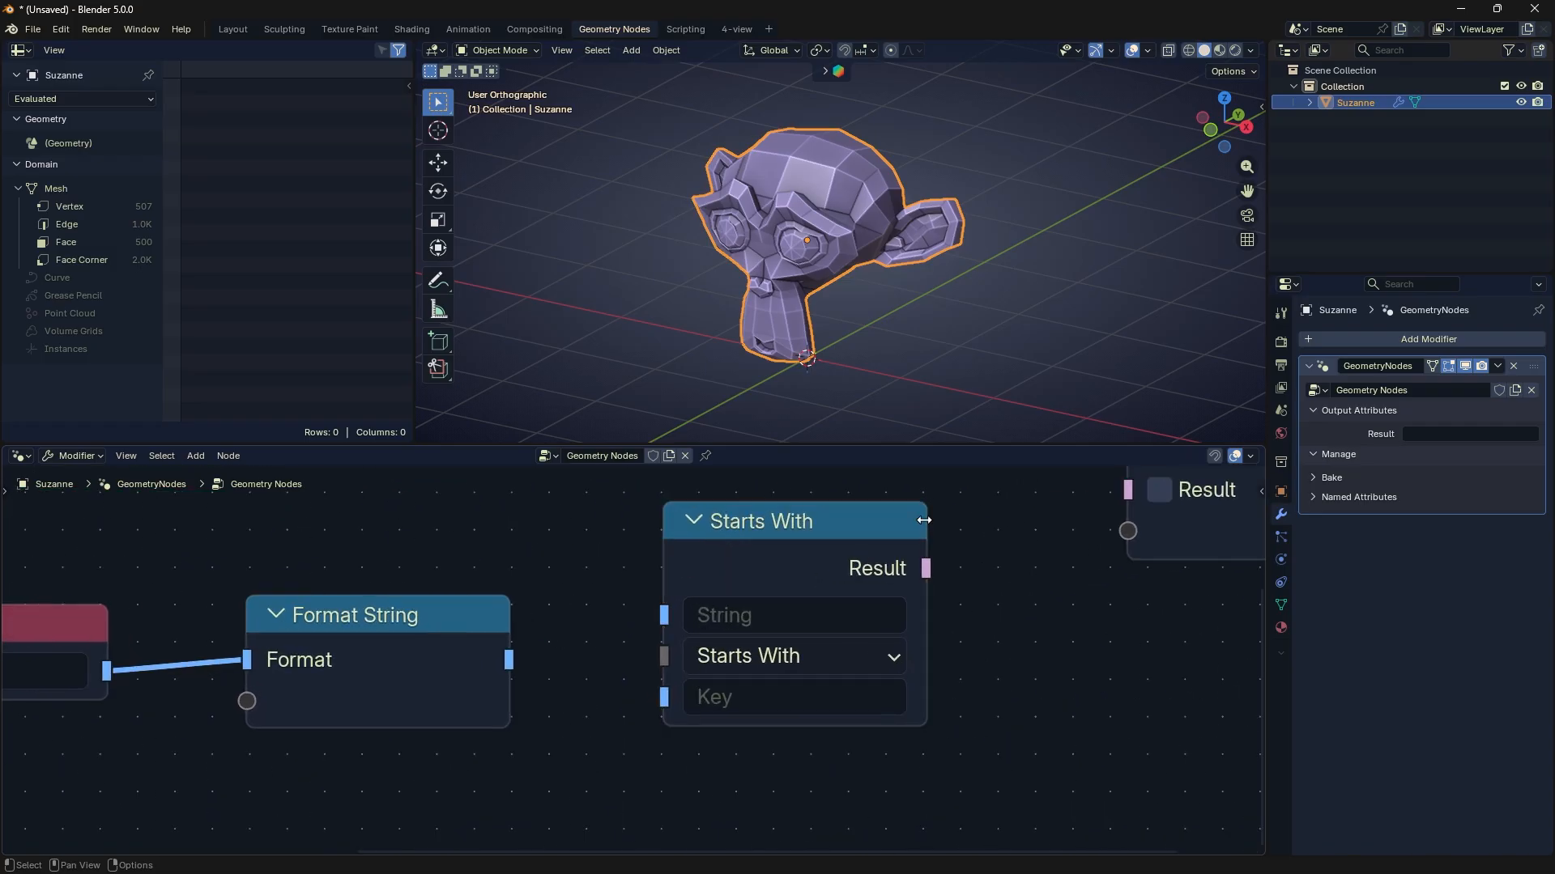
drag(927, 521, 959, 522)
middle_drag(865, 561, 923, 549)
drag(446, 638, 527, 606)
middle_drag(526, 605, 684, 586)
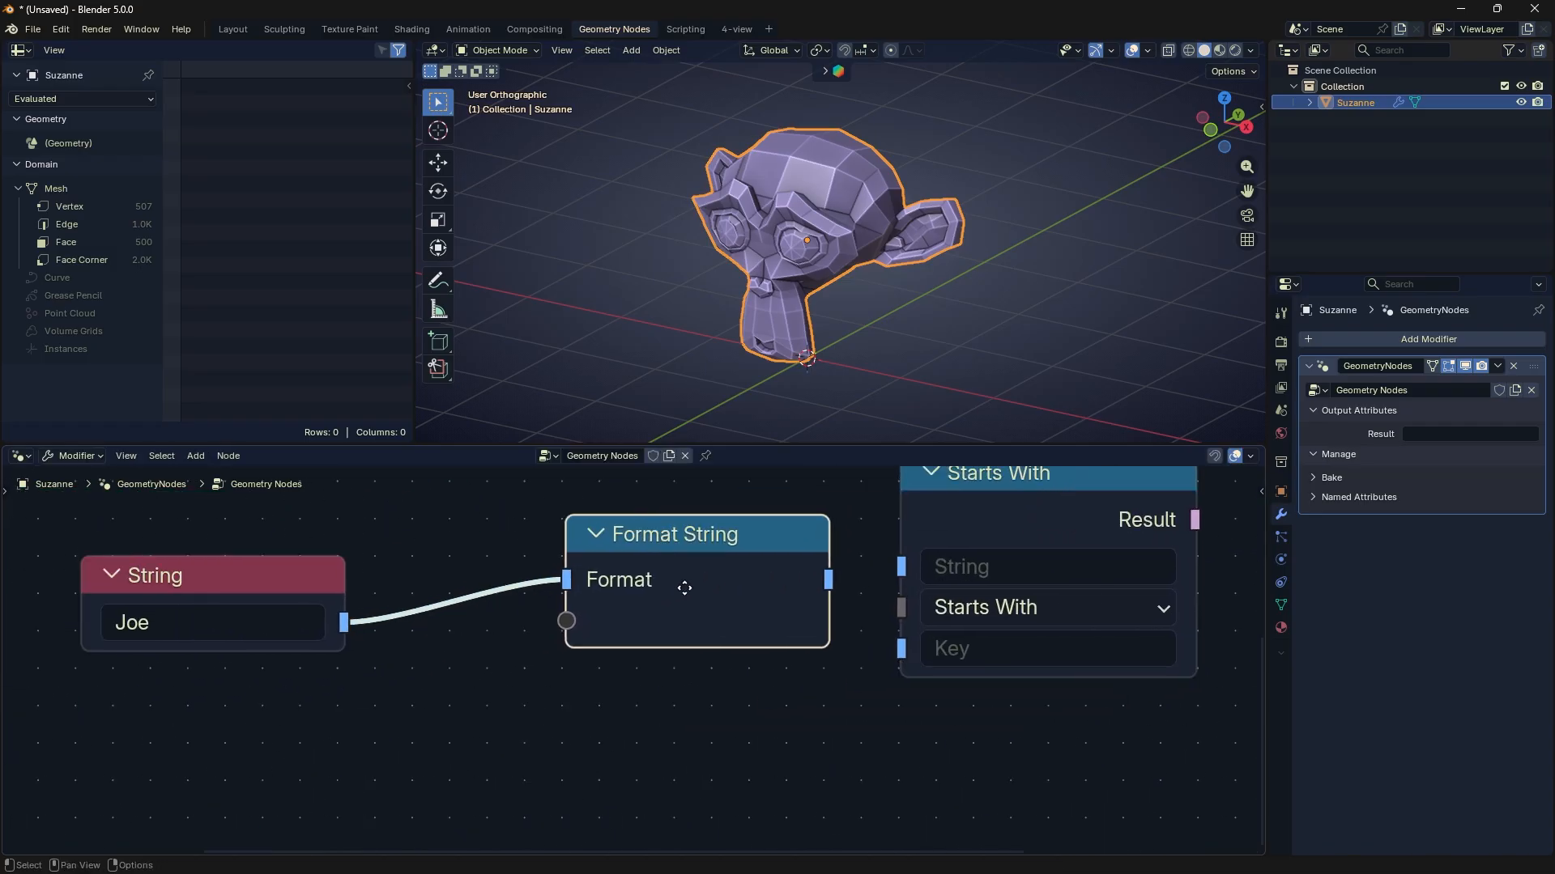
- Move the String node next to Format String and cut the link between the two nodes
drag(290, 587, 431, 573)
middle_drag(577, 630, 495, 670)
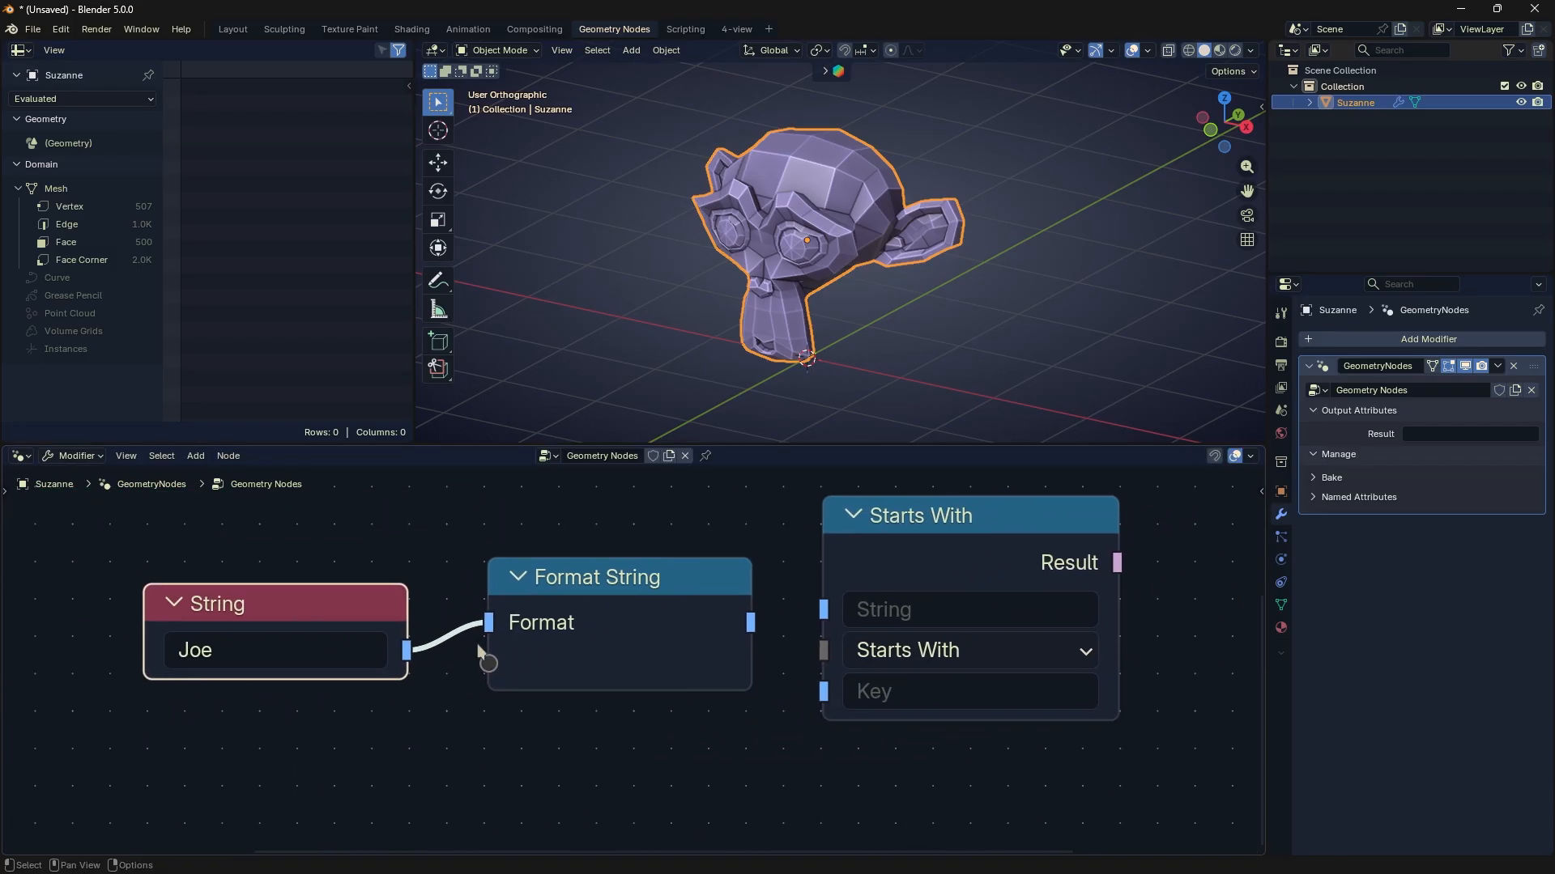
ctrl+right_drag(448, 606, 460, 647)
click(600, 585)
- Connect Format String's output to the Starts With node's String input and set its Key to N
drag(751, 623, 823, 610)
middle_drag(867, 653, 766, 668)
click(794, 706)
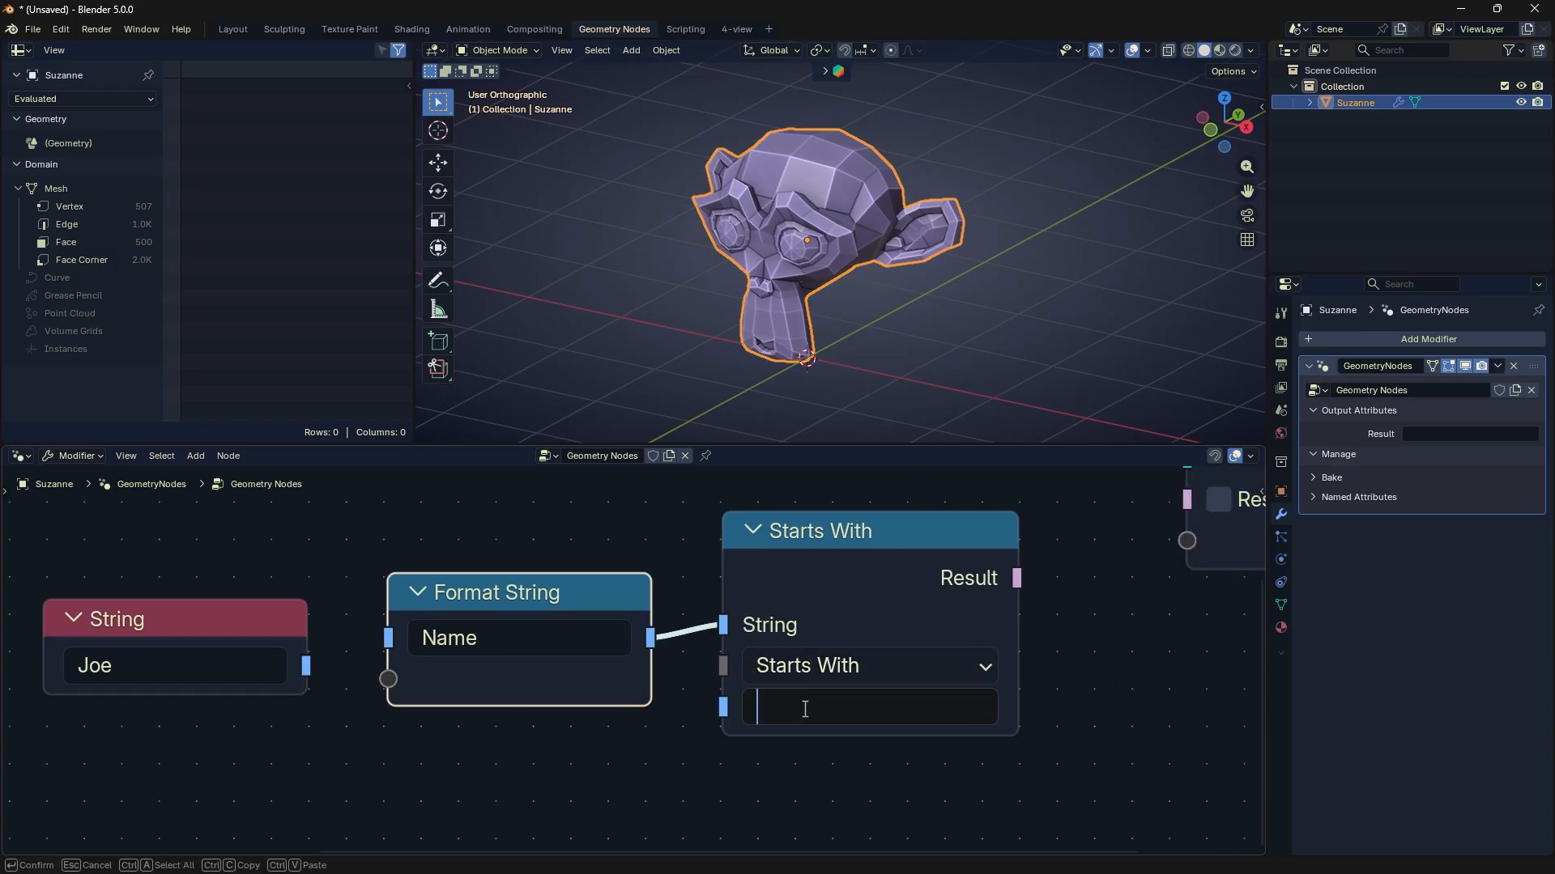
text(N)
key(Return)
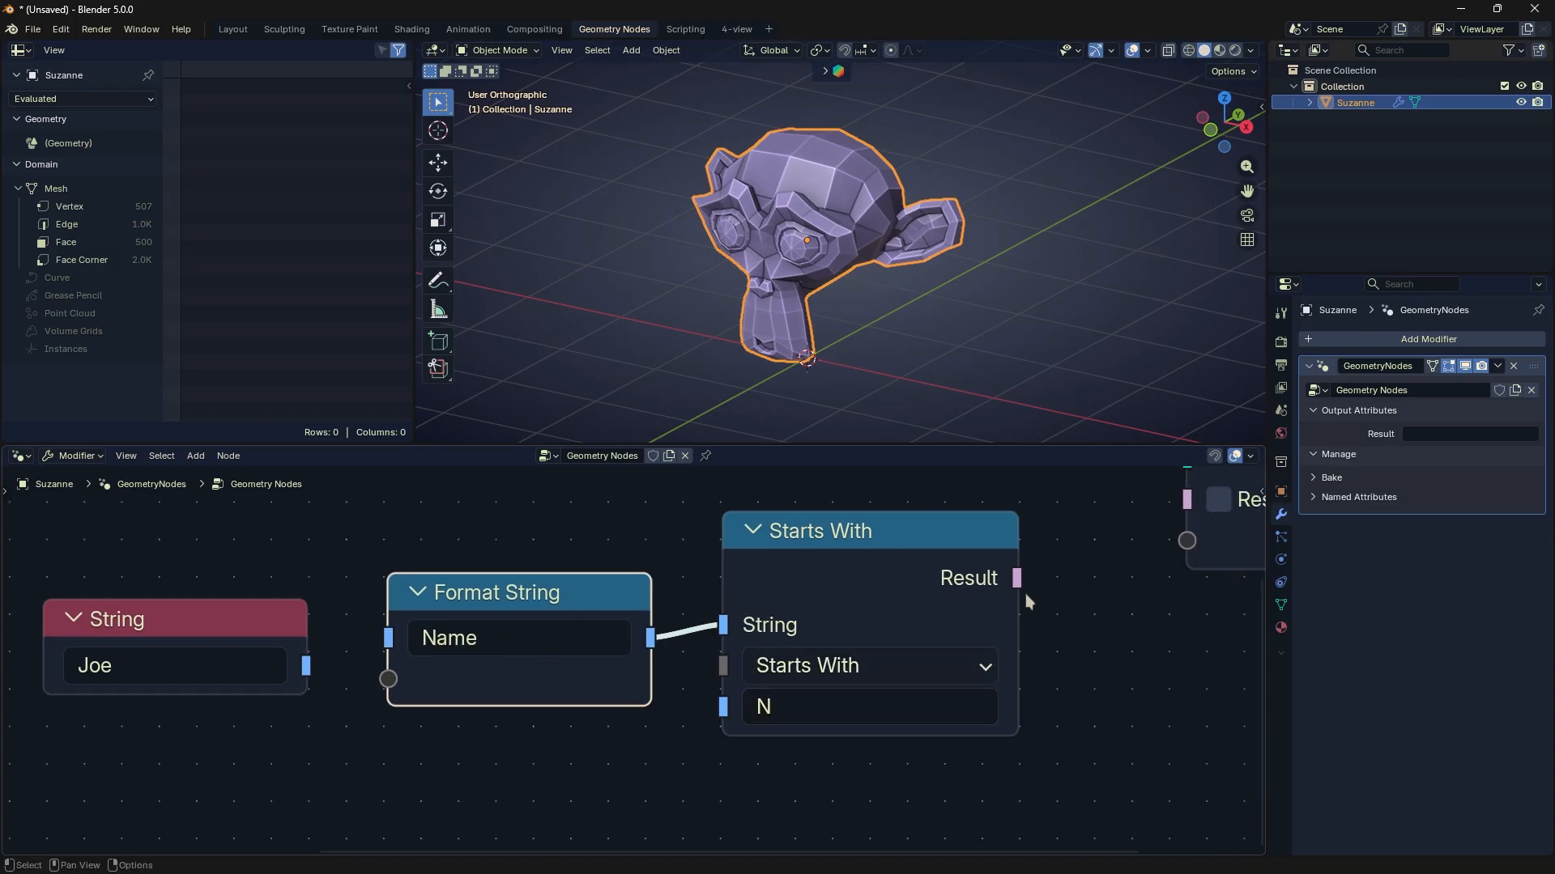
- Add a Switch node fed by the Starts With result into its True input, placed beside Starts With
middle_drag(1025, 596, 996, 603)
drag(988, 585, 1051, 636)
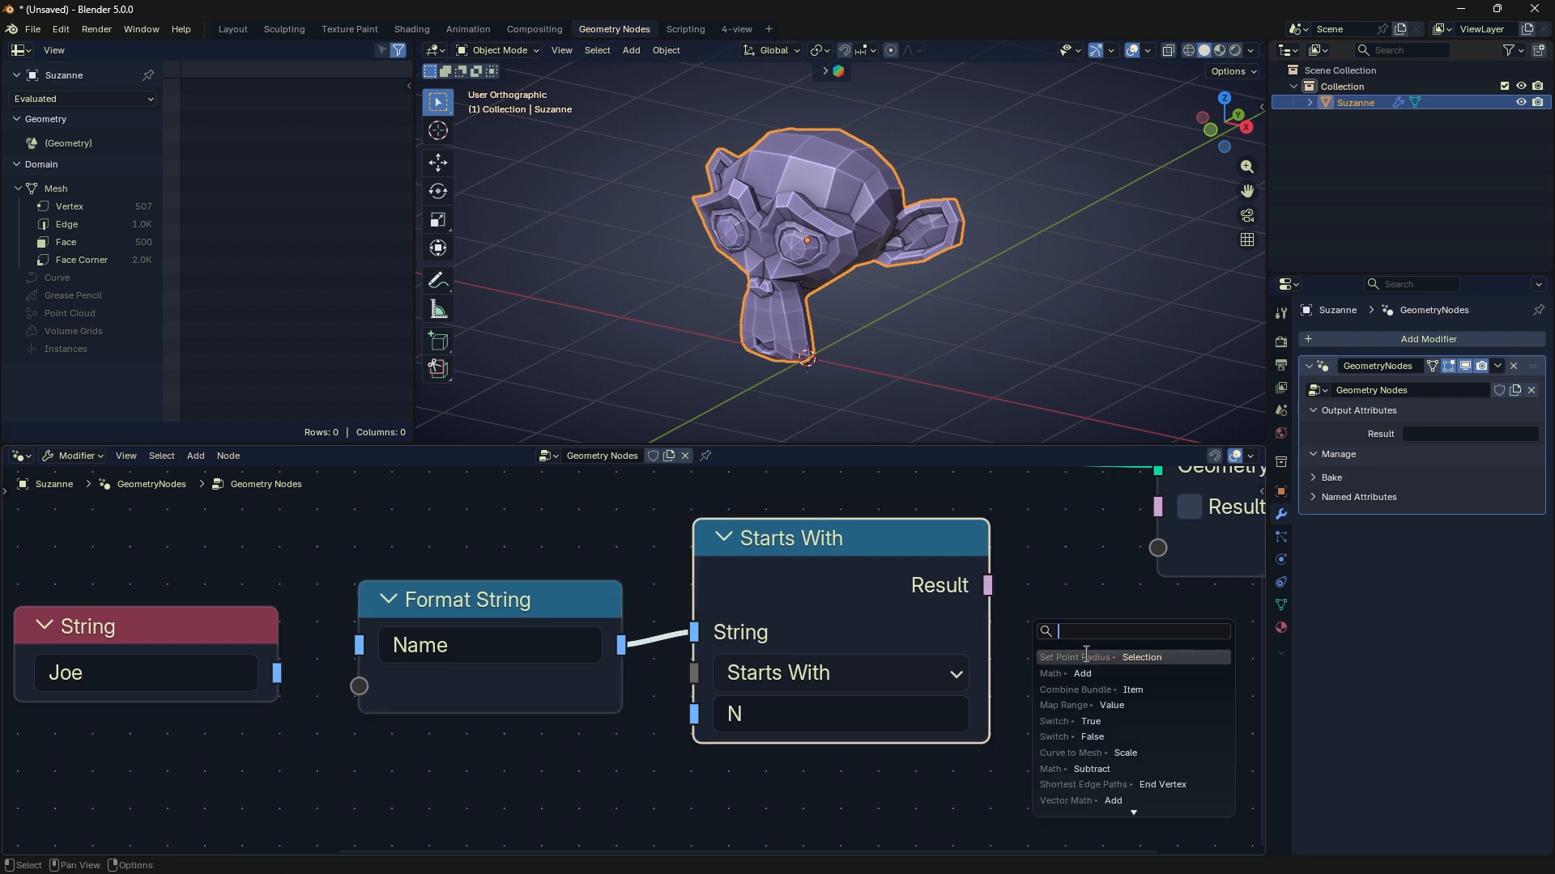
click(1094, 723)
click(1136, 714)
- Tidy the node layout and delete the disconnected String node
middle_drag(1166, 627, 916, 631)
drag(921, 631, 985, 642)
scroll(1025, 641, down, 3)
middle_drag(999, 817, 1026, 692)
drag(1058, 737, 485, 489)
drag(479, 495, 332, 645)
click(239, 519)
key(x)
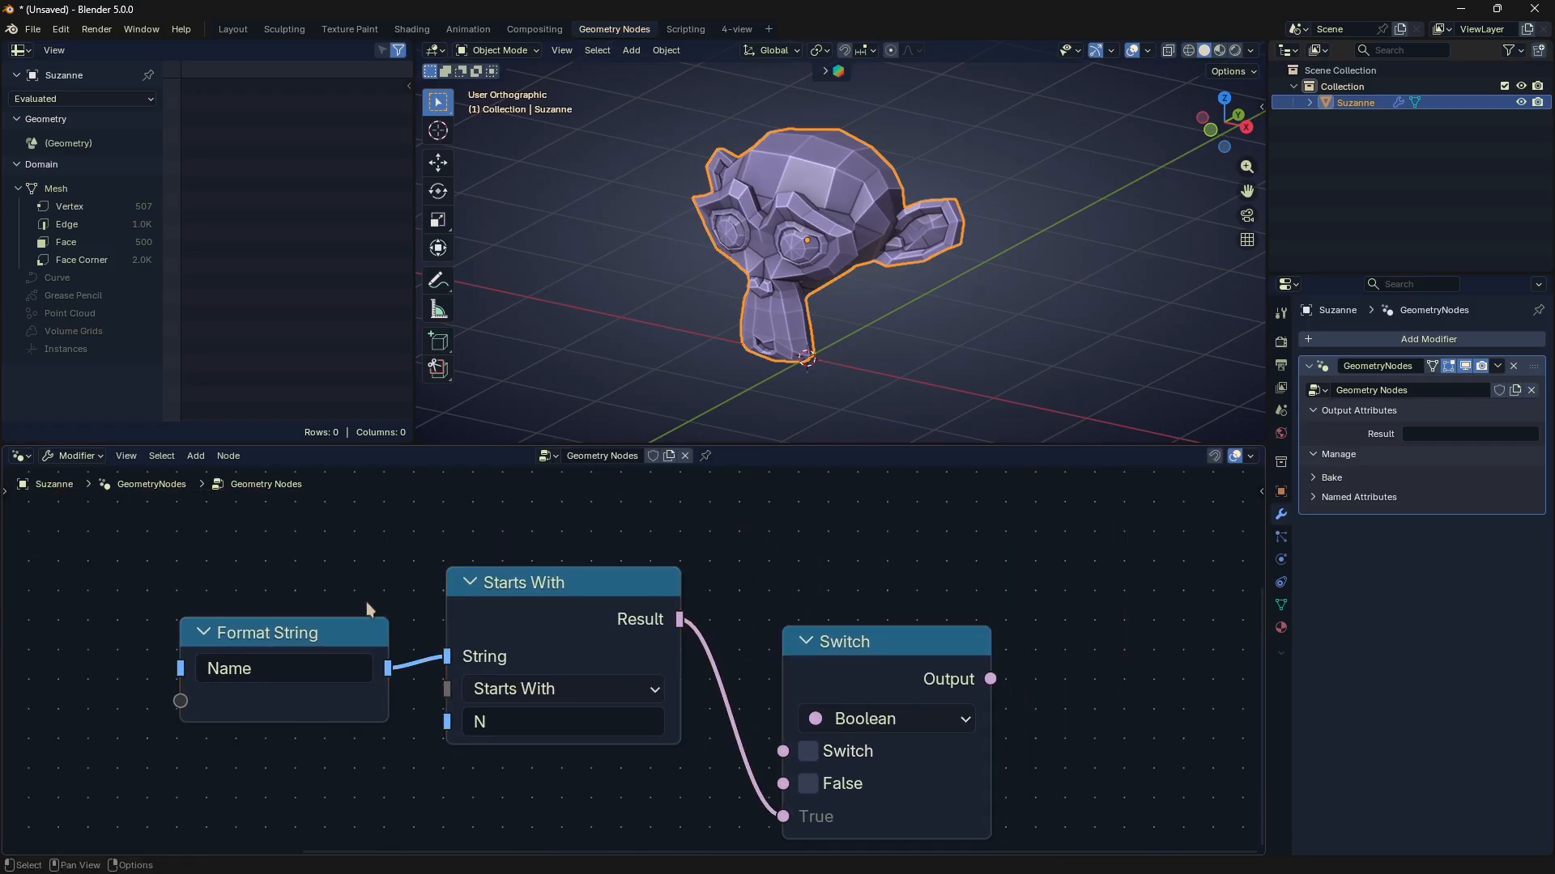
- Reroute the Starts With result to the Switch input of the Switch node and enable its True value
scroll(558, 765, up, 2)
drag(899, 613, 918, 525)
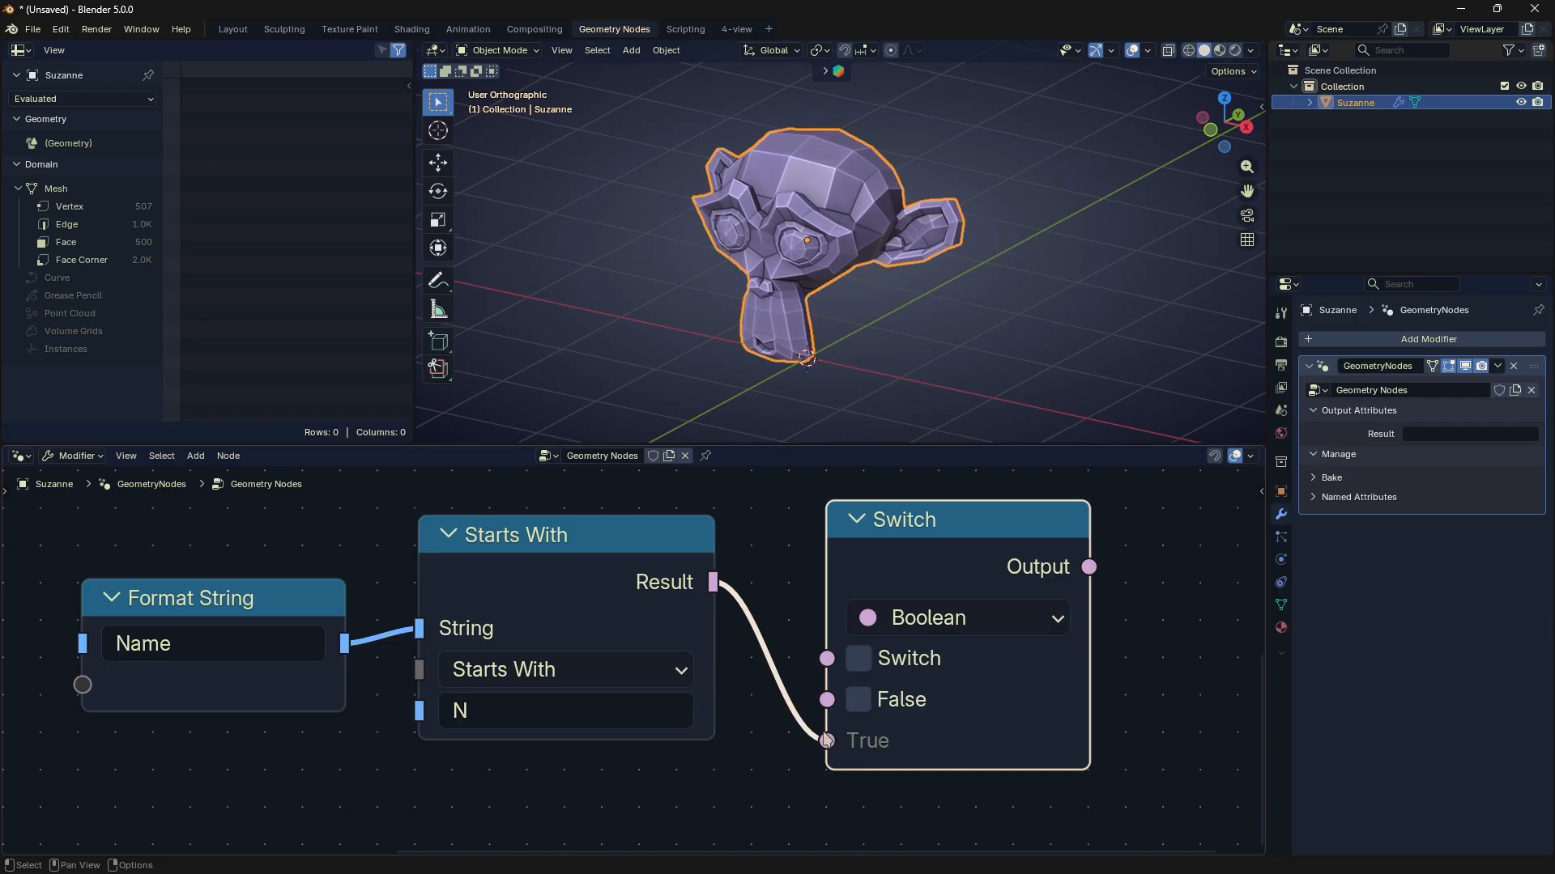
drag(827, 741, 842, 665)
click(855, 740)
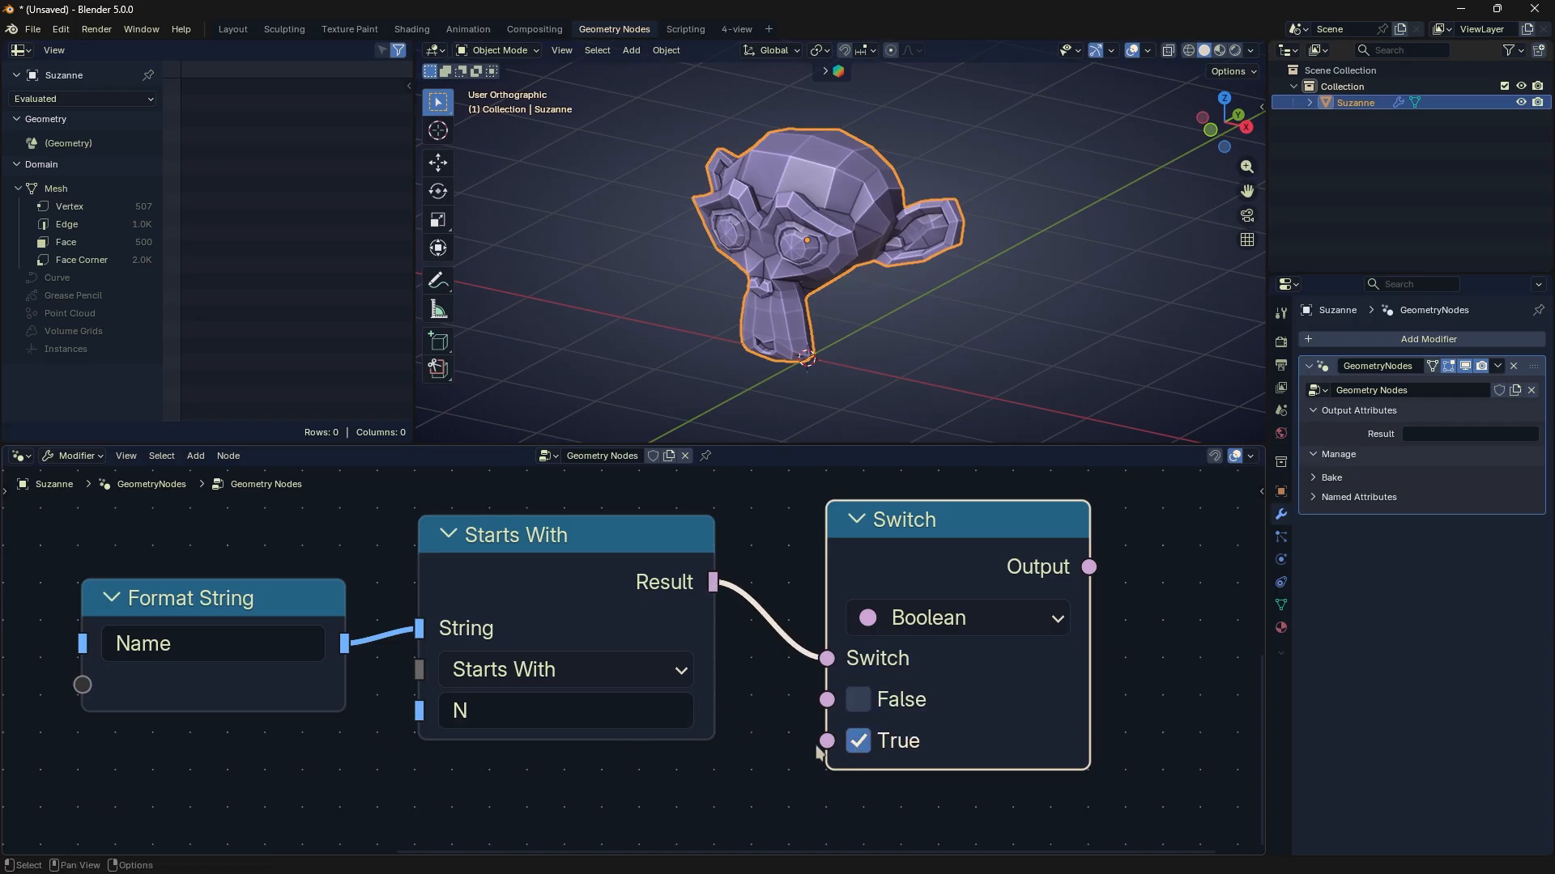
drag(1089, 567, 1183, 658)
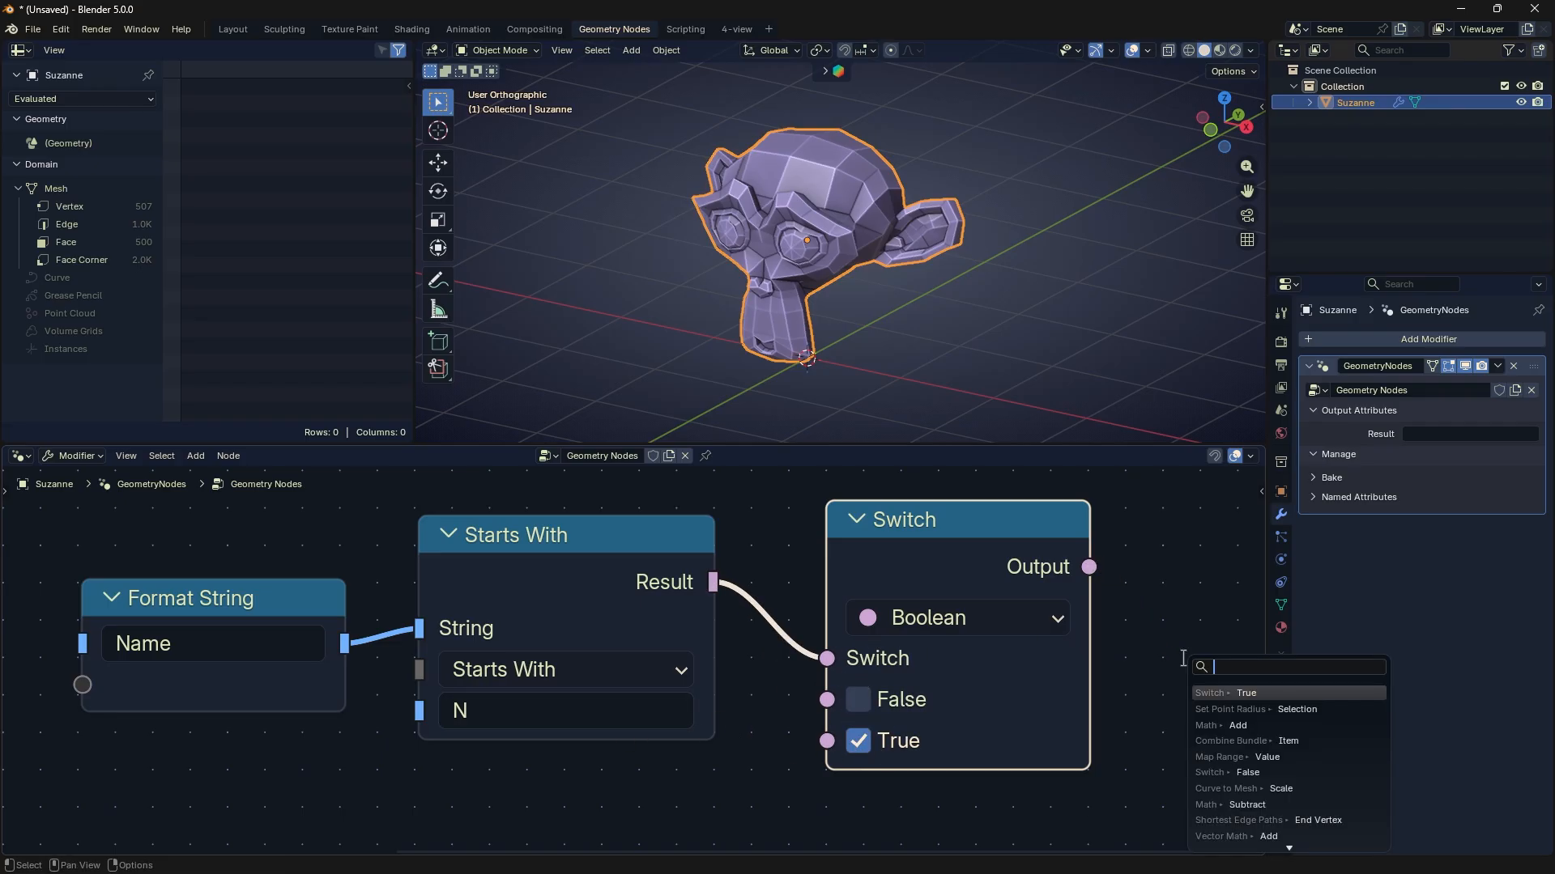
- Set the Starts With Key to Q, then enable the Switch node's False value and disable True
click(489, 711)
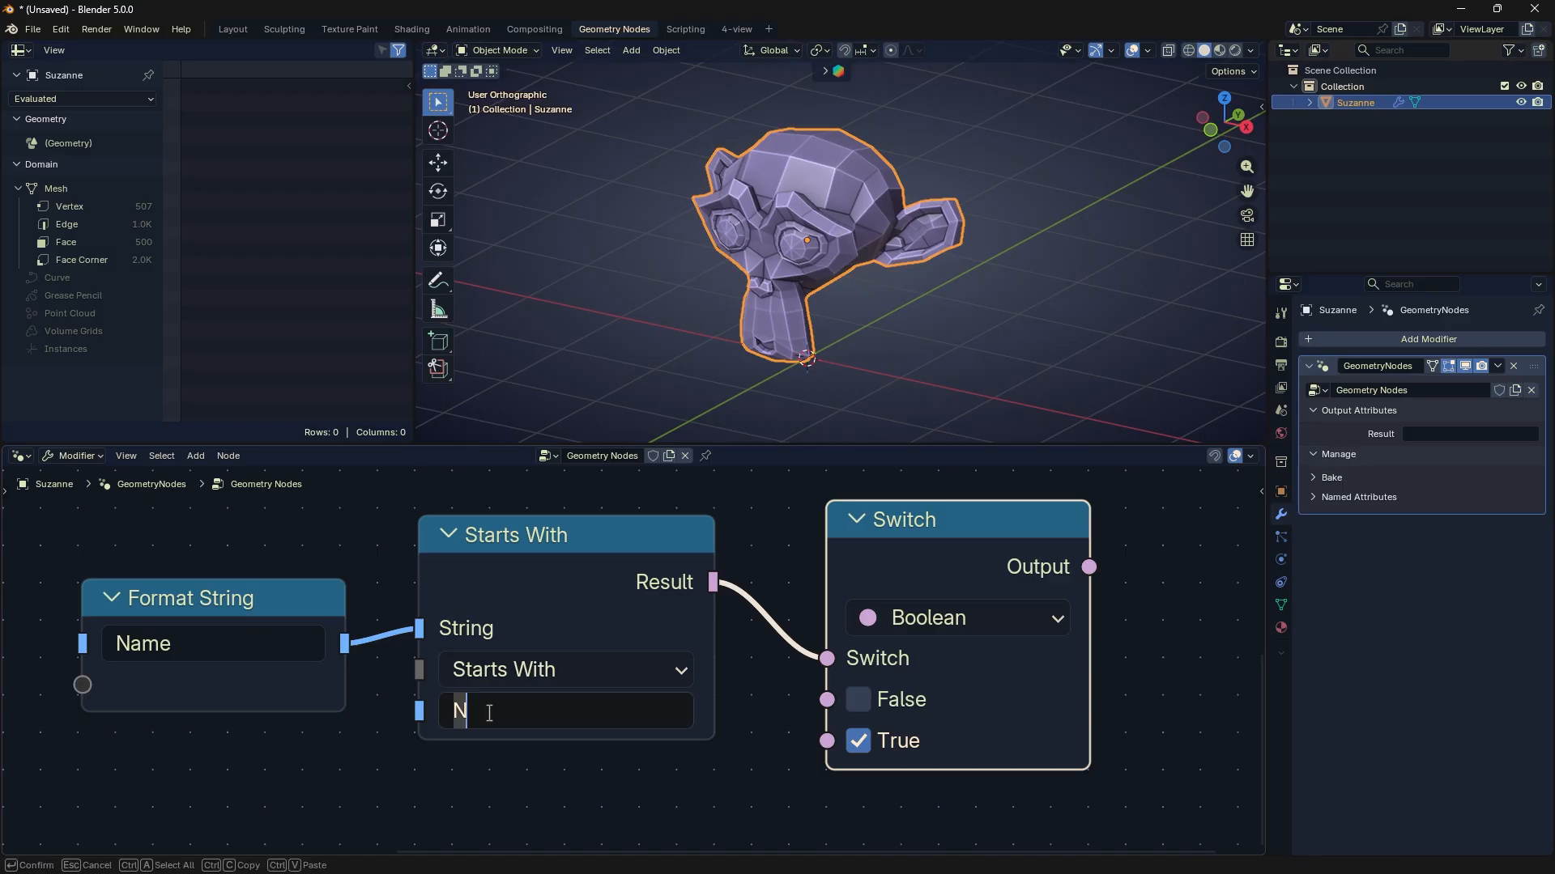
text(Q)
key(Return)
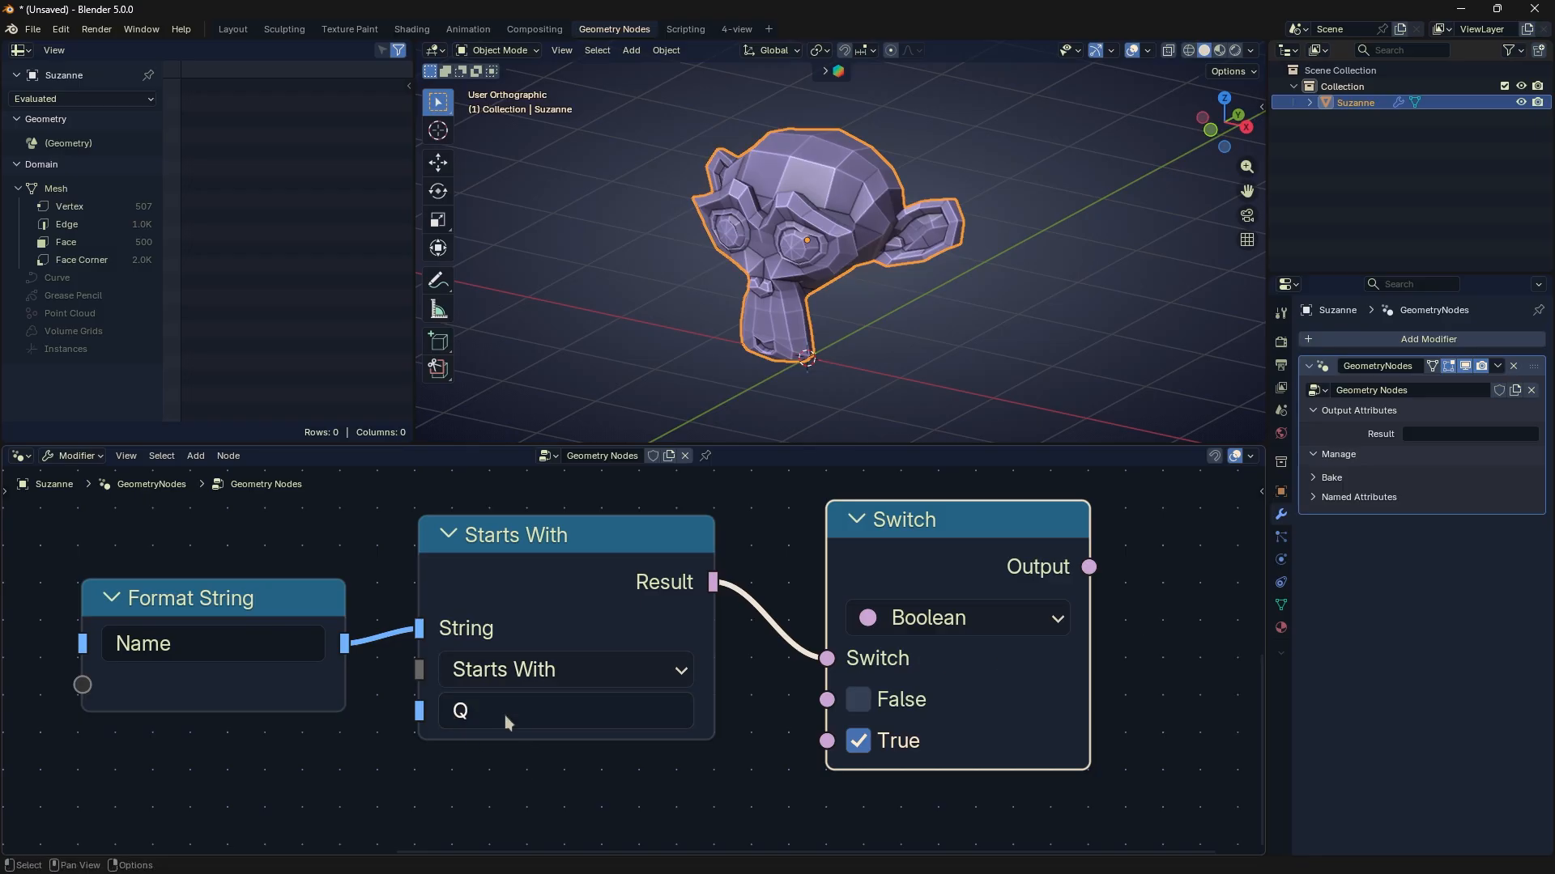
click(857, 701)
click(855, 741)
- Delete the Starts With, Switch and Format String nodes
scroll(589, 526, down, 1)
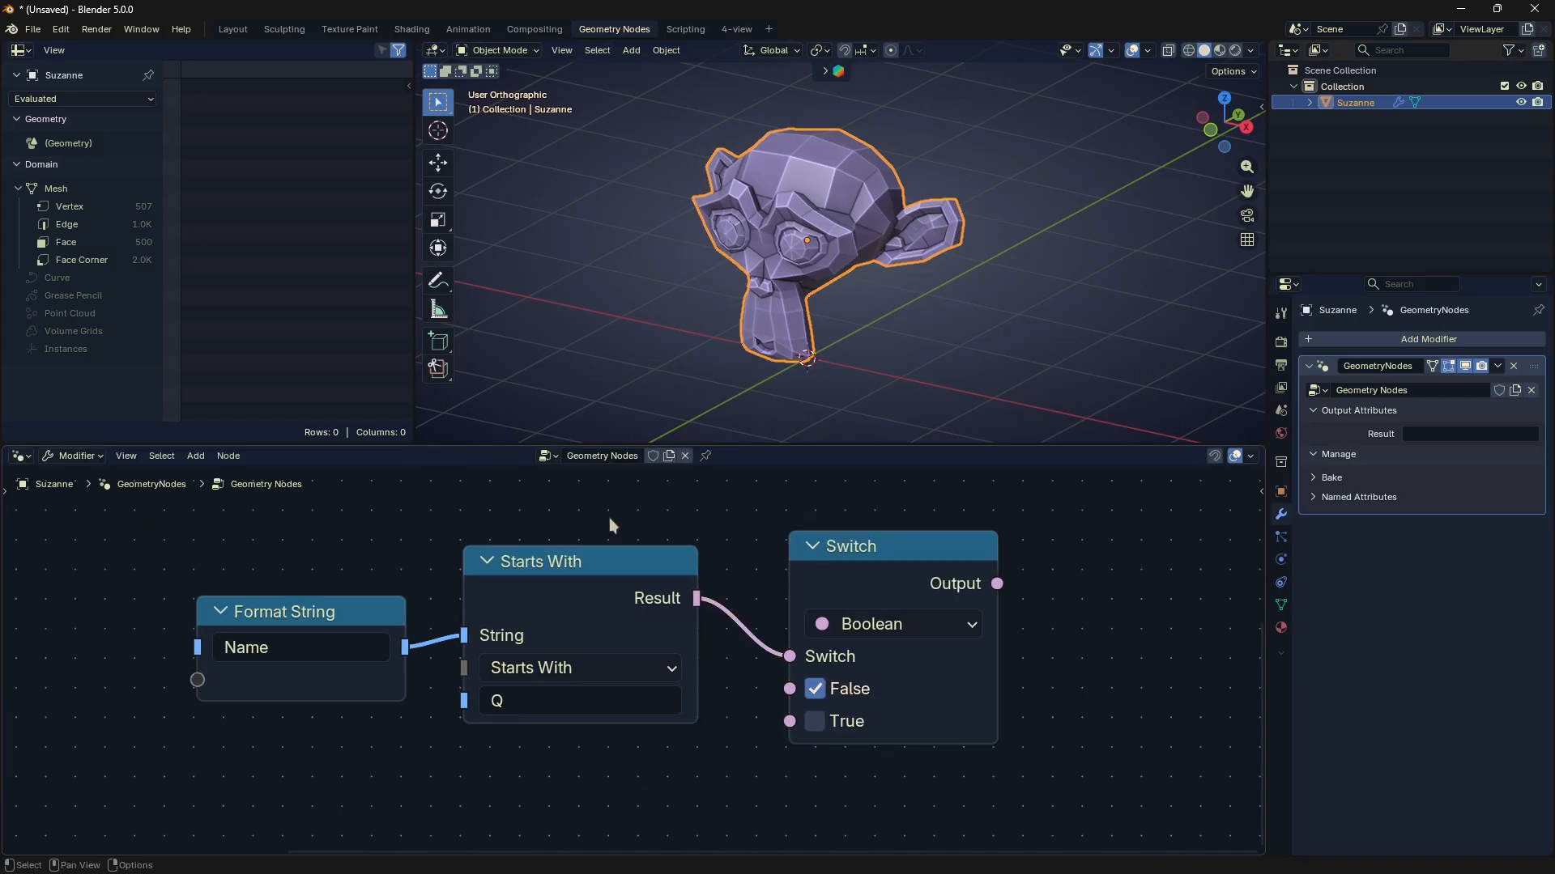
drag(660, 527, 838, 645)
key(x)
click(380, 620)
key(x)
- Add a Replace String node from the text utilities
key(shift+a)
mouse_move(576, 577)
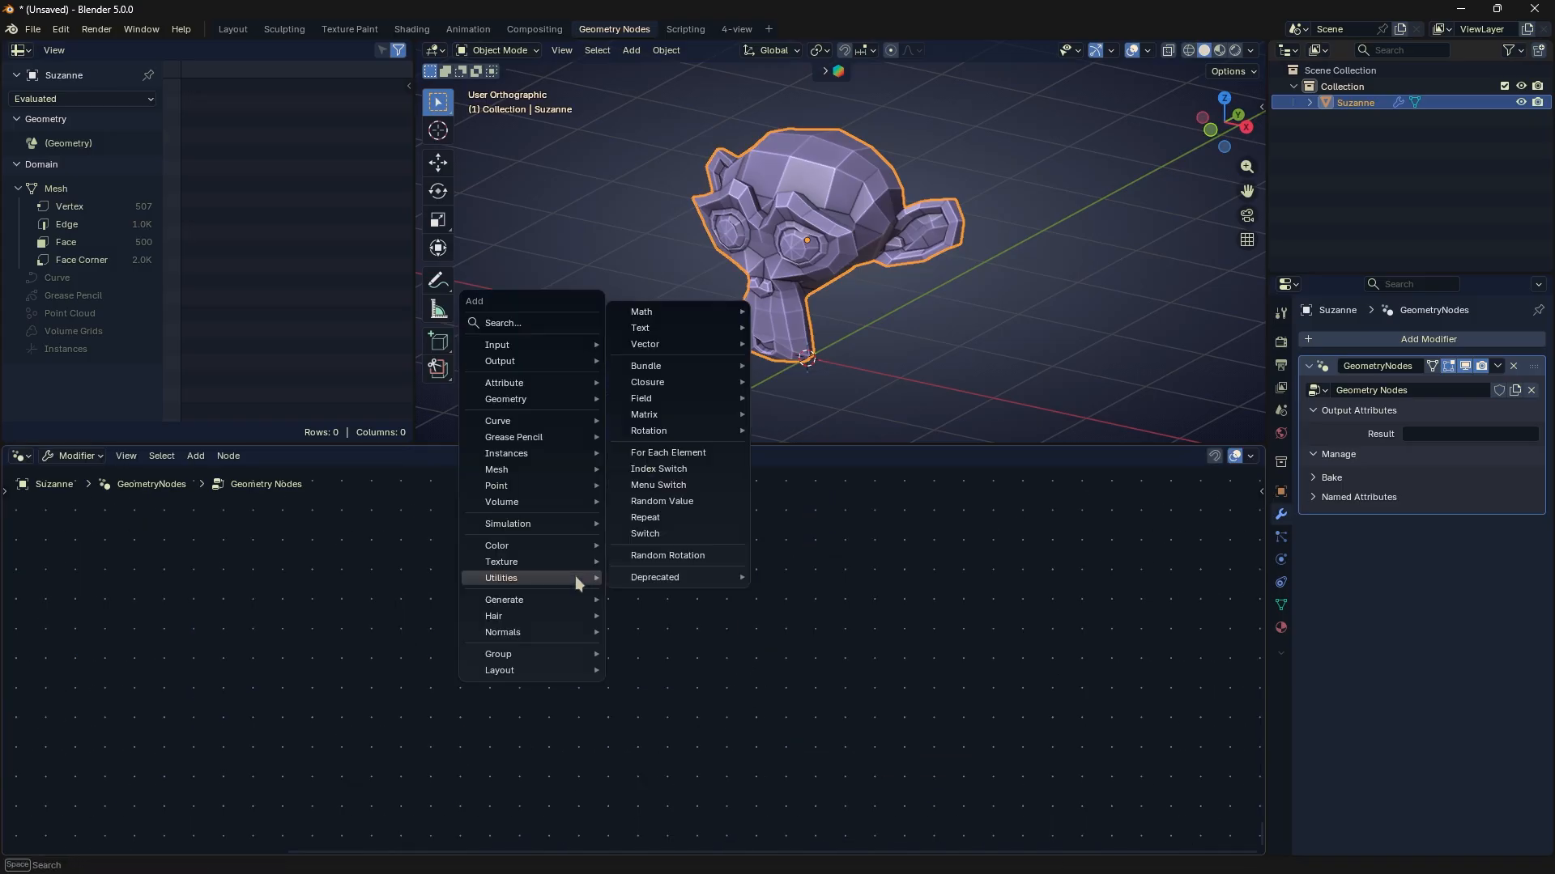
mouse_move(703, 328)
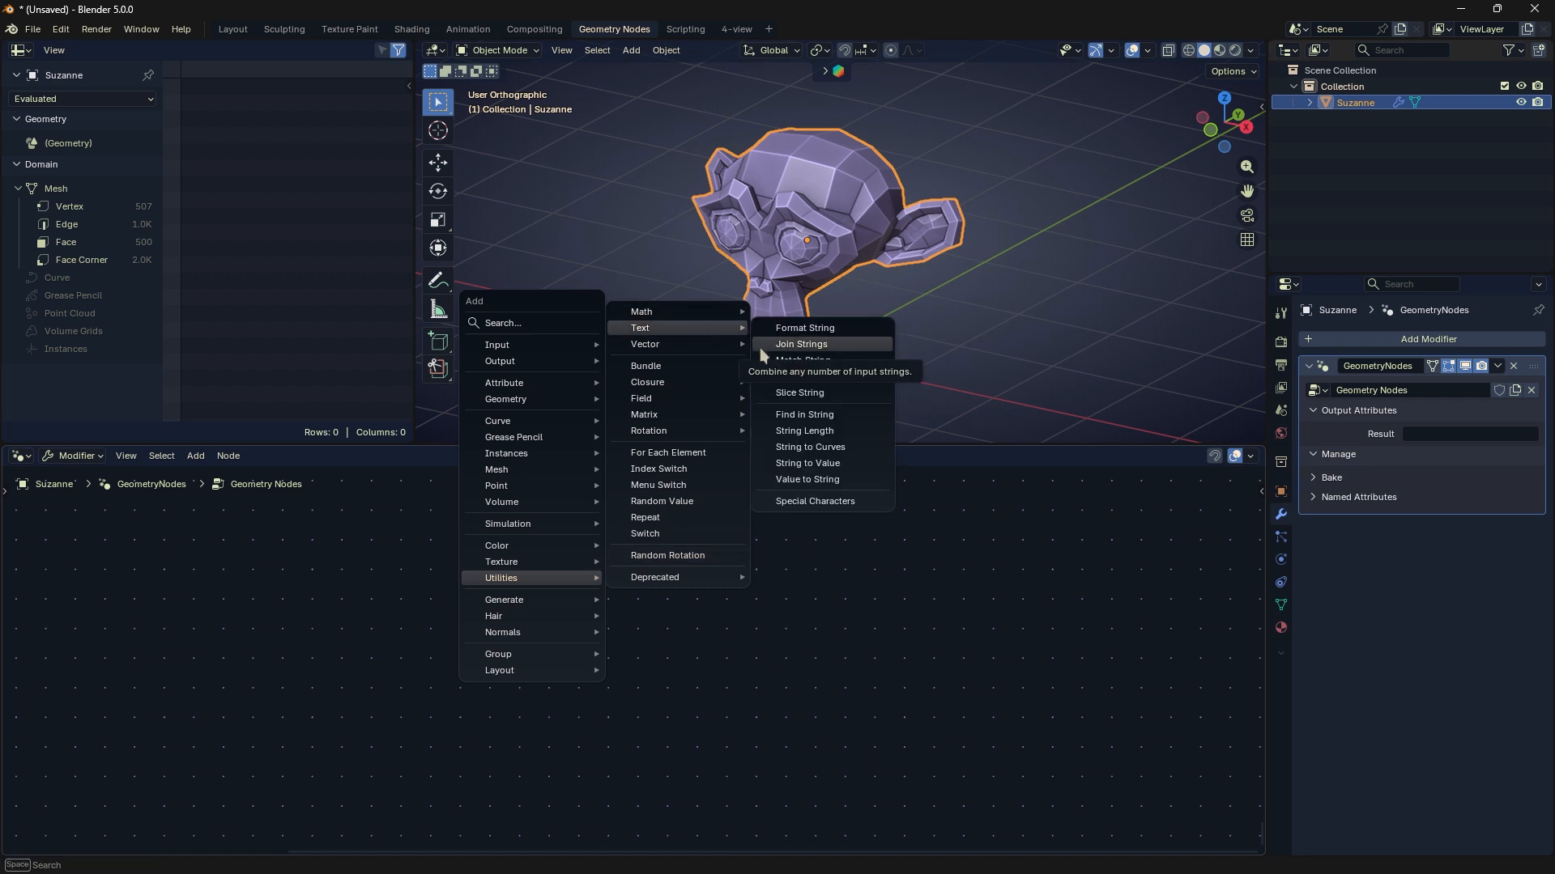
click(781, 376)
click(716, 478)
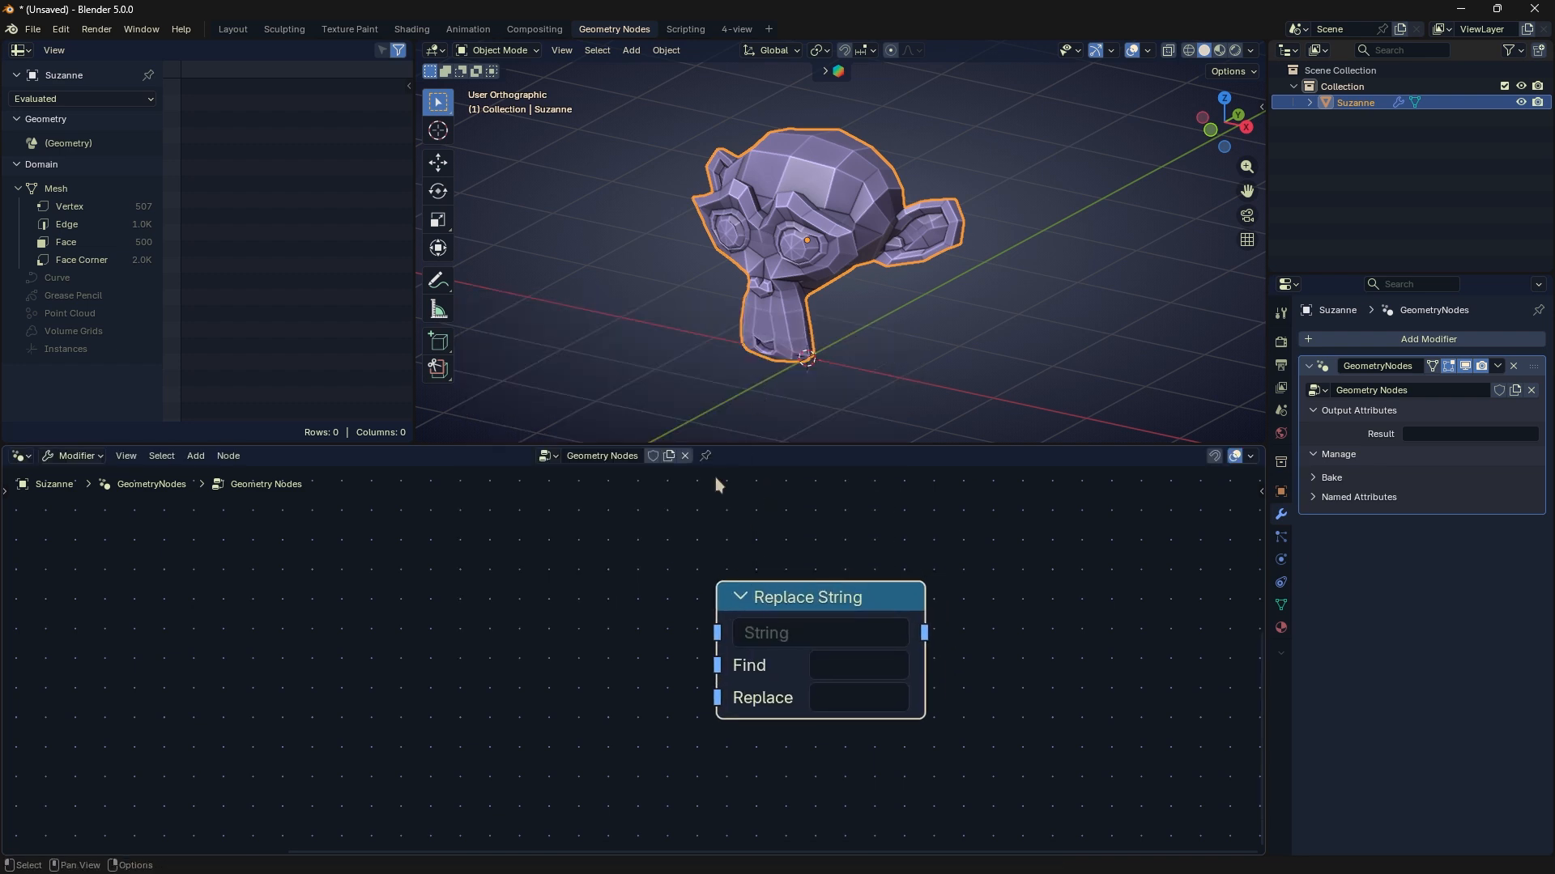
- Insert the Replace String node between the String node containing Name and the String to Curves node
scroll(719, 498, down, 6)
middle_drag(740, 581, 733, 660)
drag(737, 697, 622, 660)
middle_drag(469, 611, 571, 605)
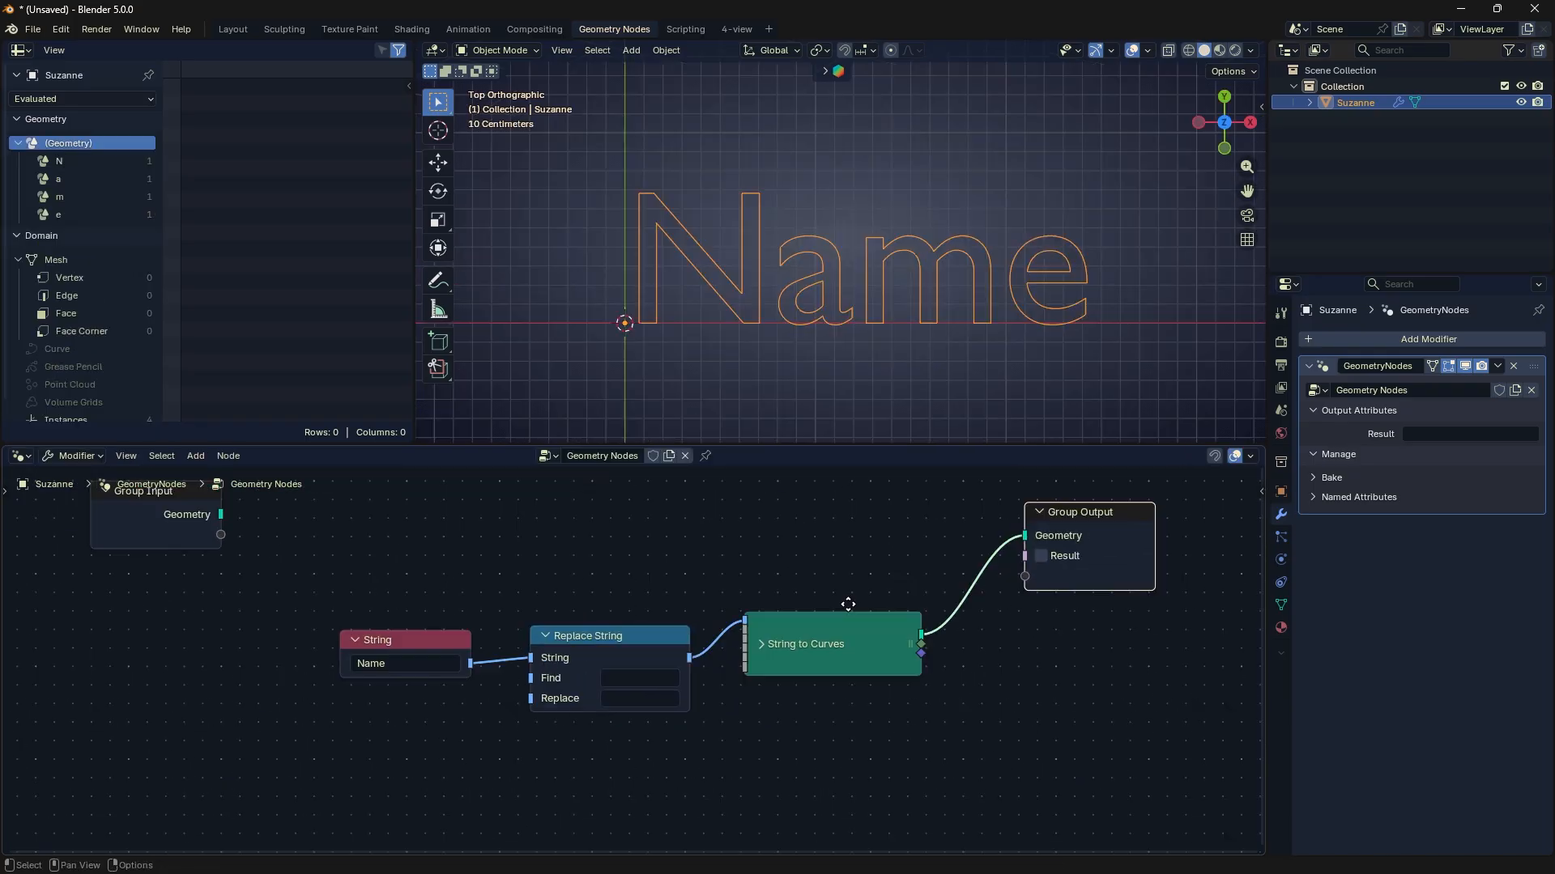
middle_drag(848, 604, 842, 609)
scroll(842, 609, up, 2)
drag(625, 646, 632, 613)
scroll(638, 648, up, 3)
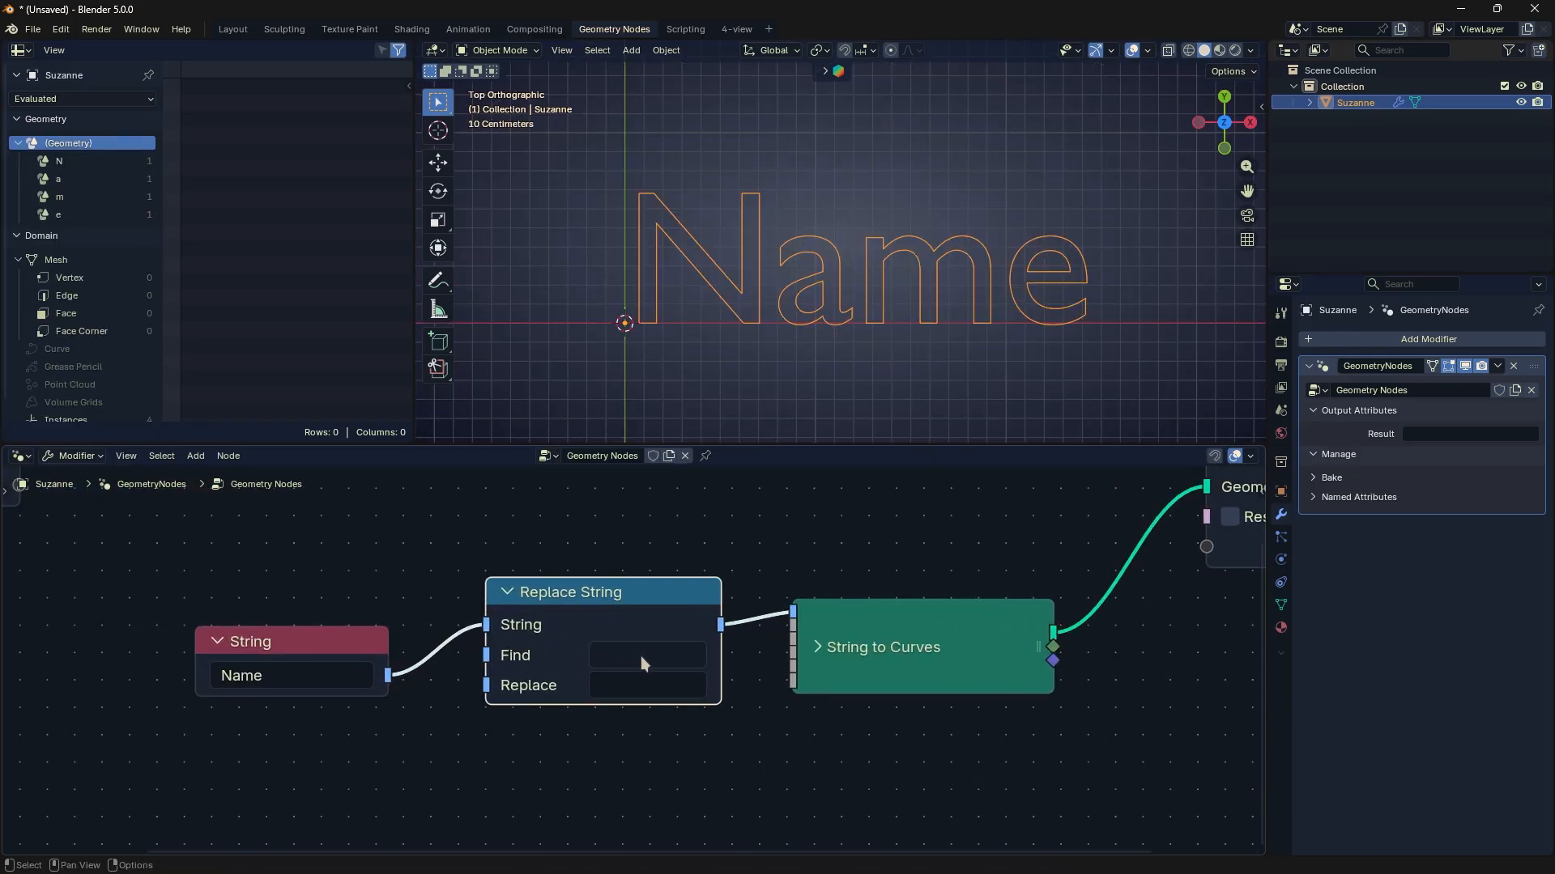
- Set Replace String to find "am" and replace it with "w"
click(642, 658)
text(am)
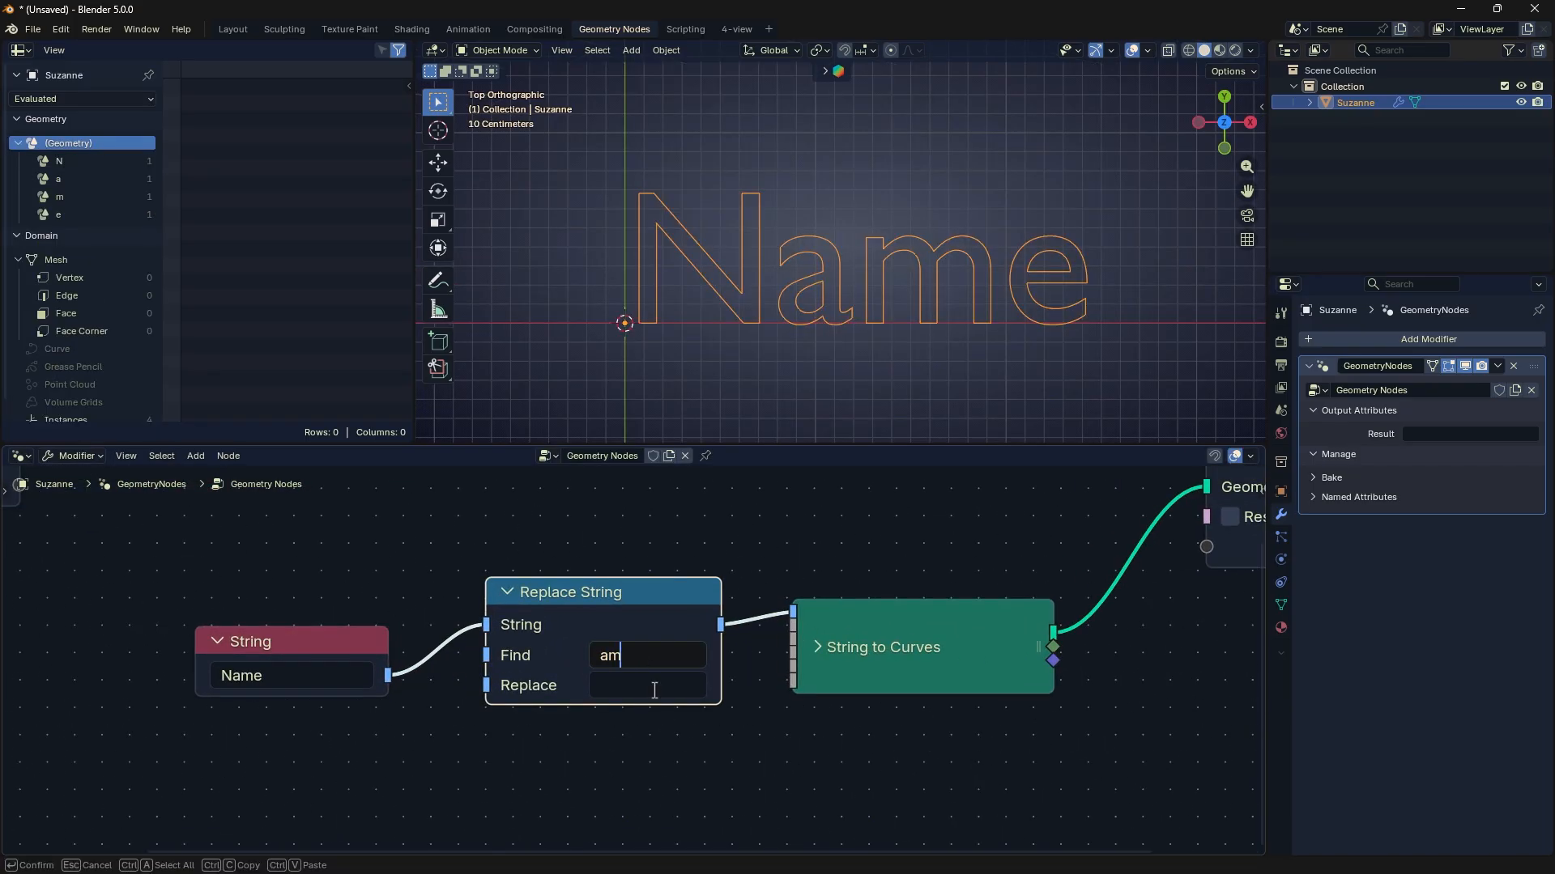
key(Return)
click(654, 684)
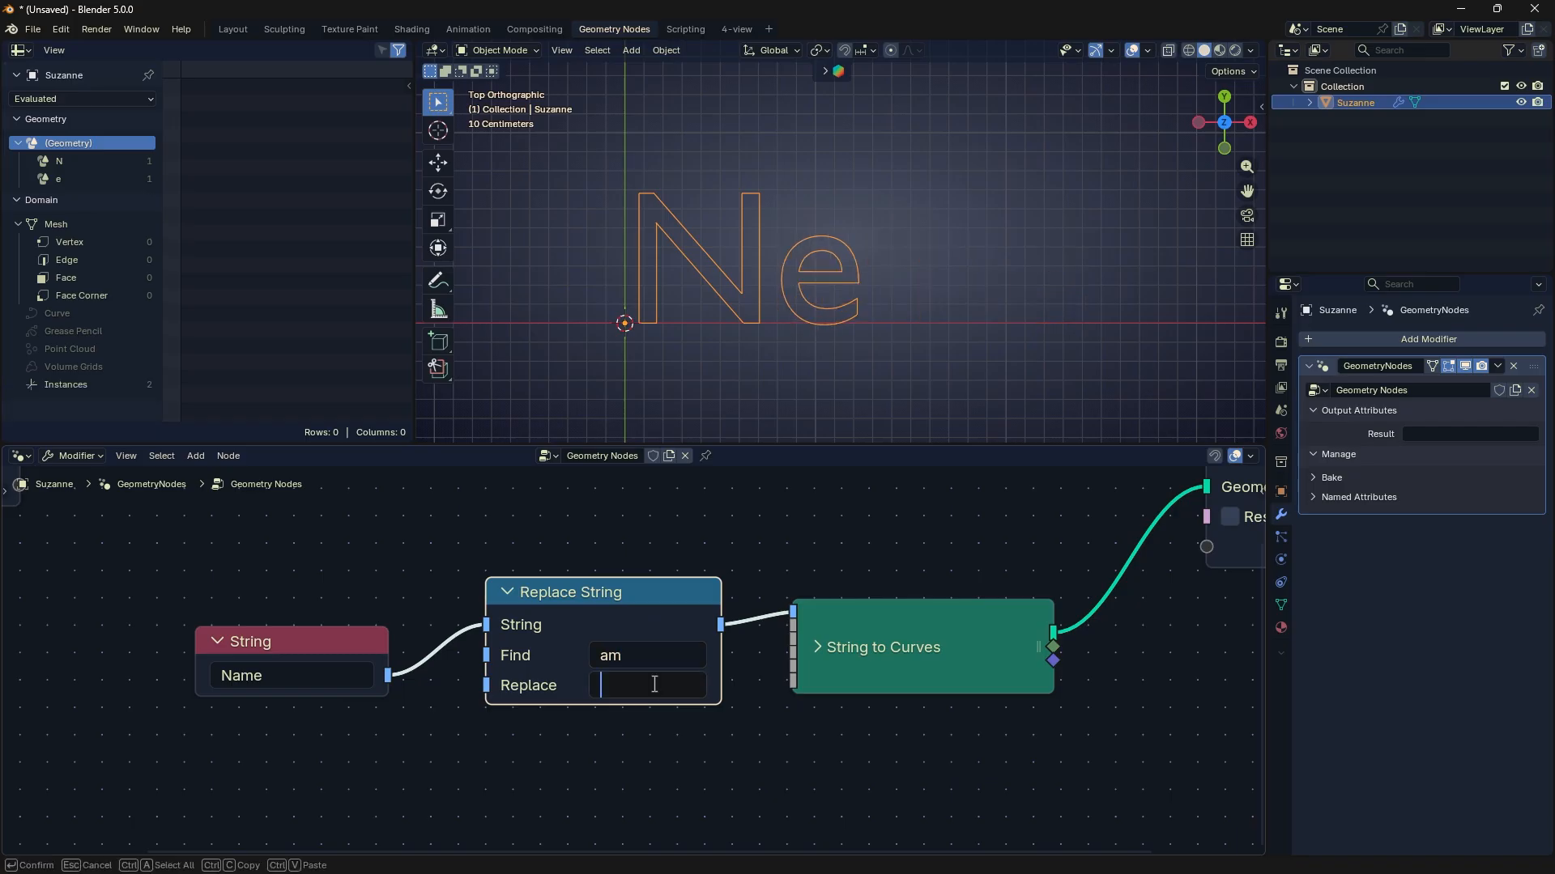
text(ew)
key(BackSpace)
text(w)
key(Return)
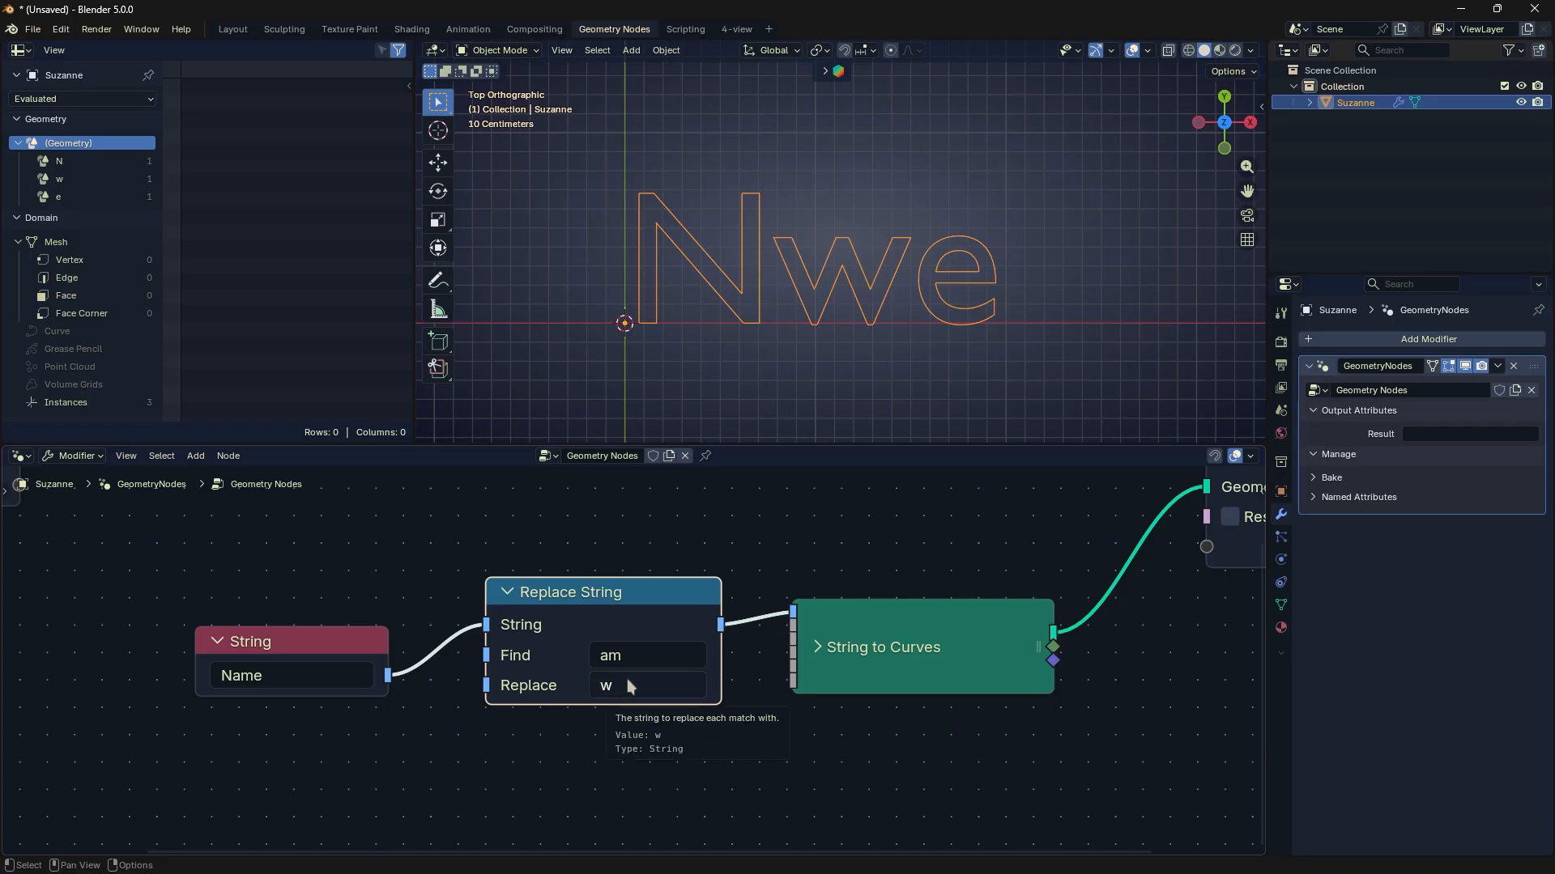
- Clear the Find and Replace values of the Replace String node
click(649, 656)
key(BackSpace)
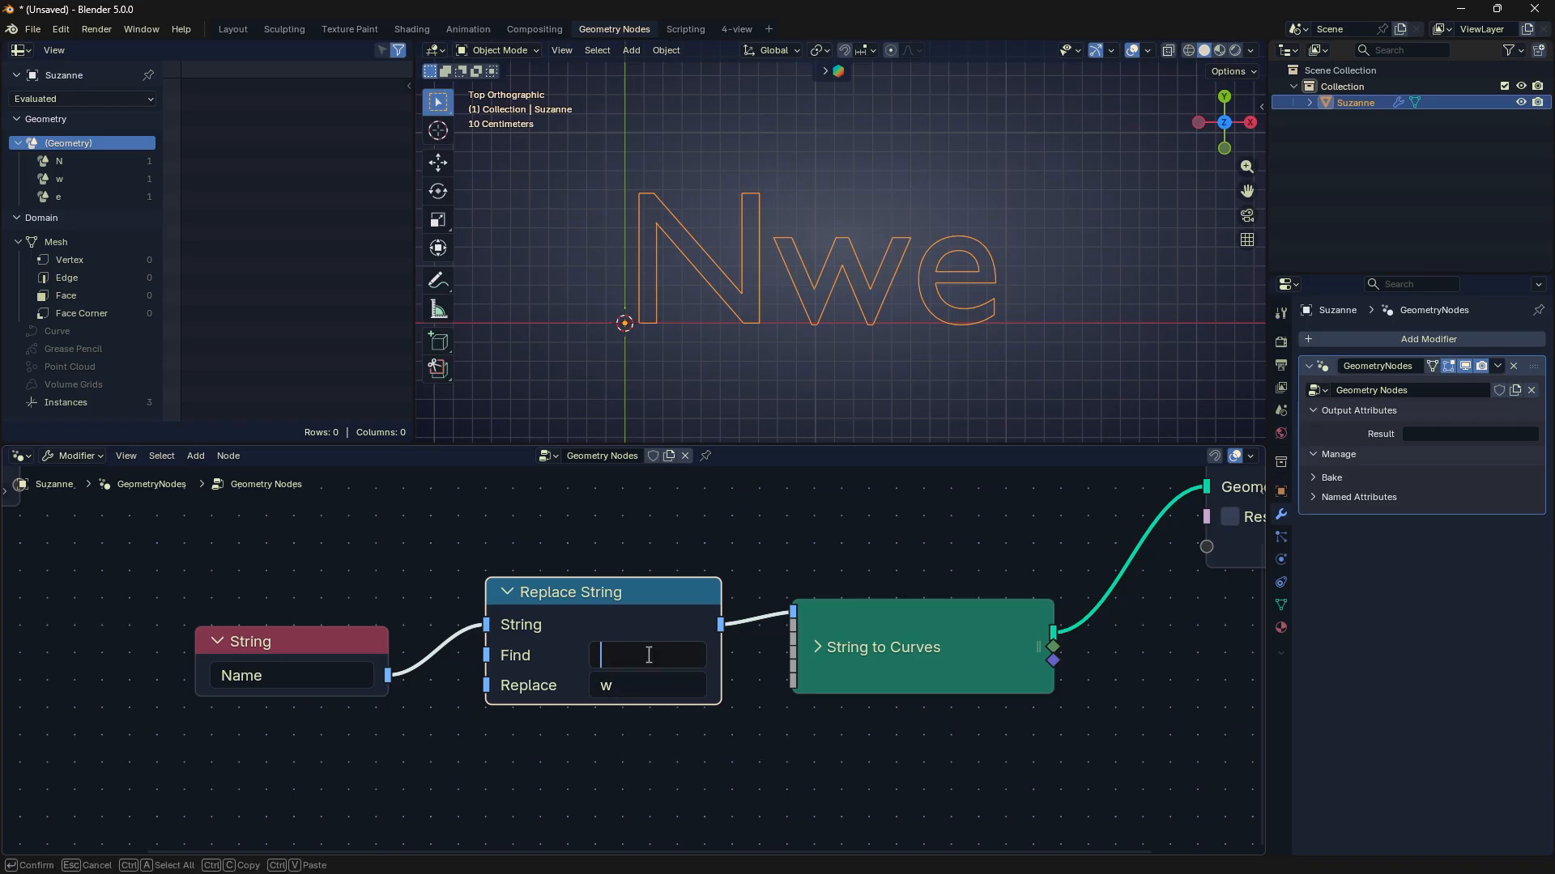
click(599, 695)
key(BackSpace)
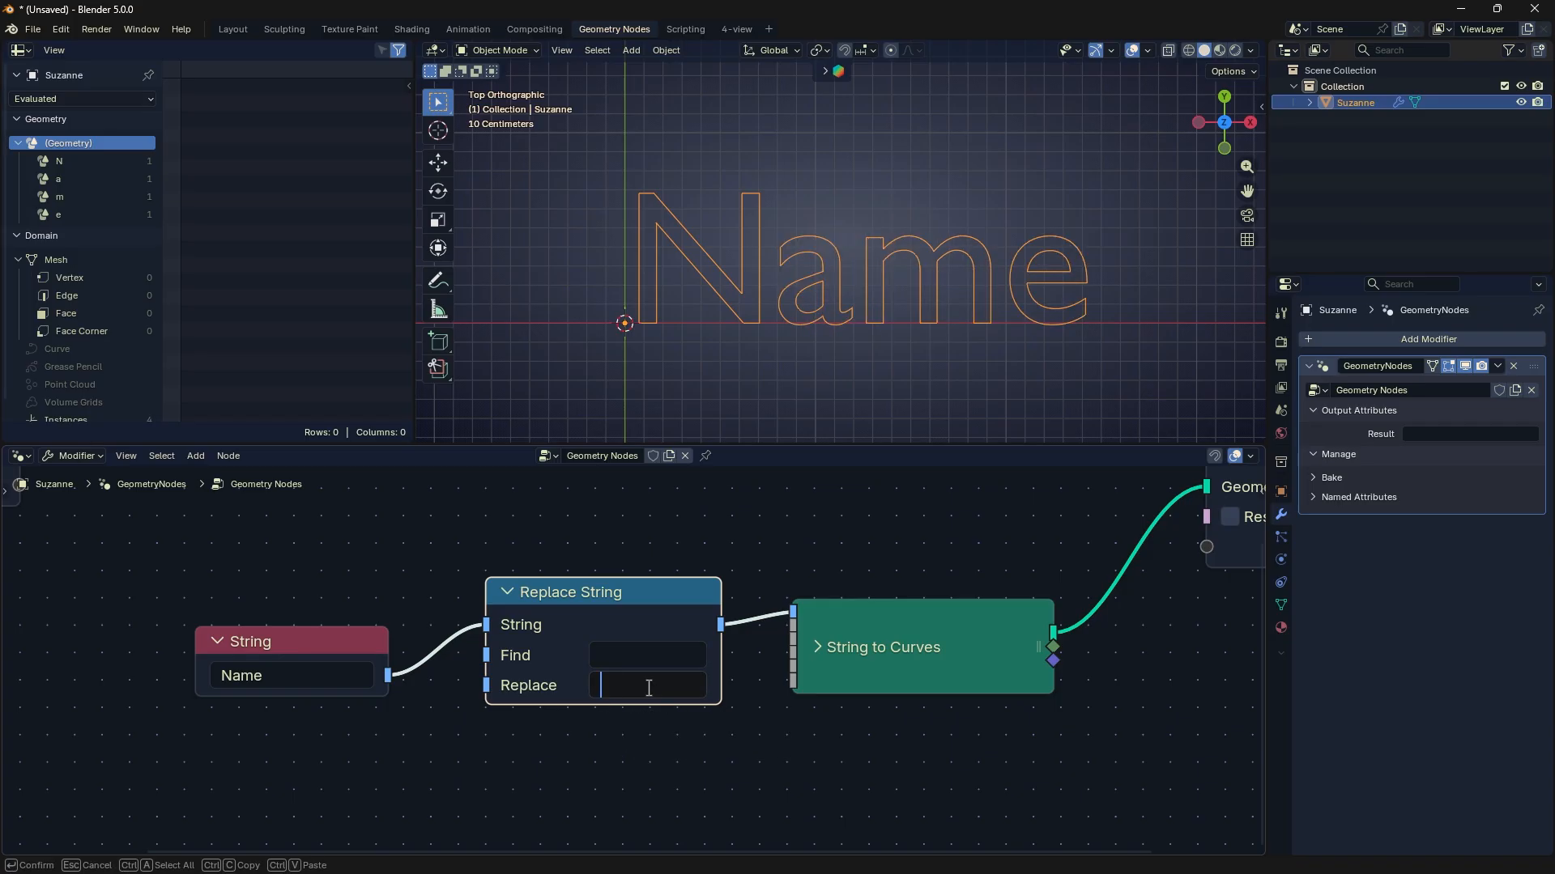
key(Return)
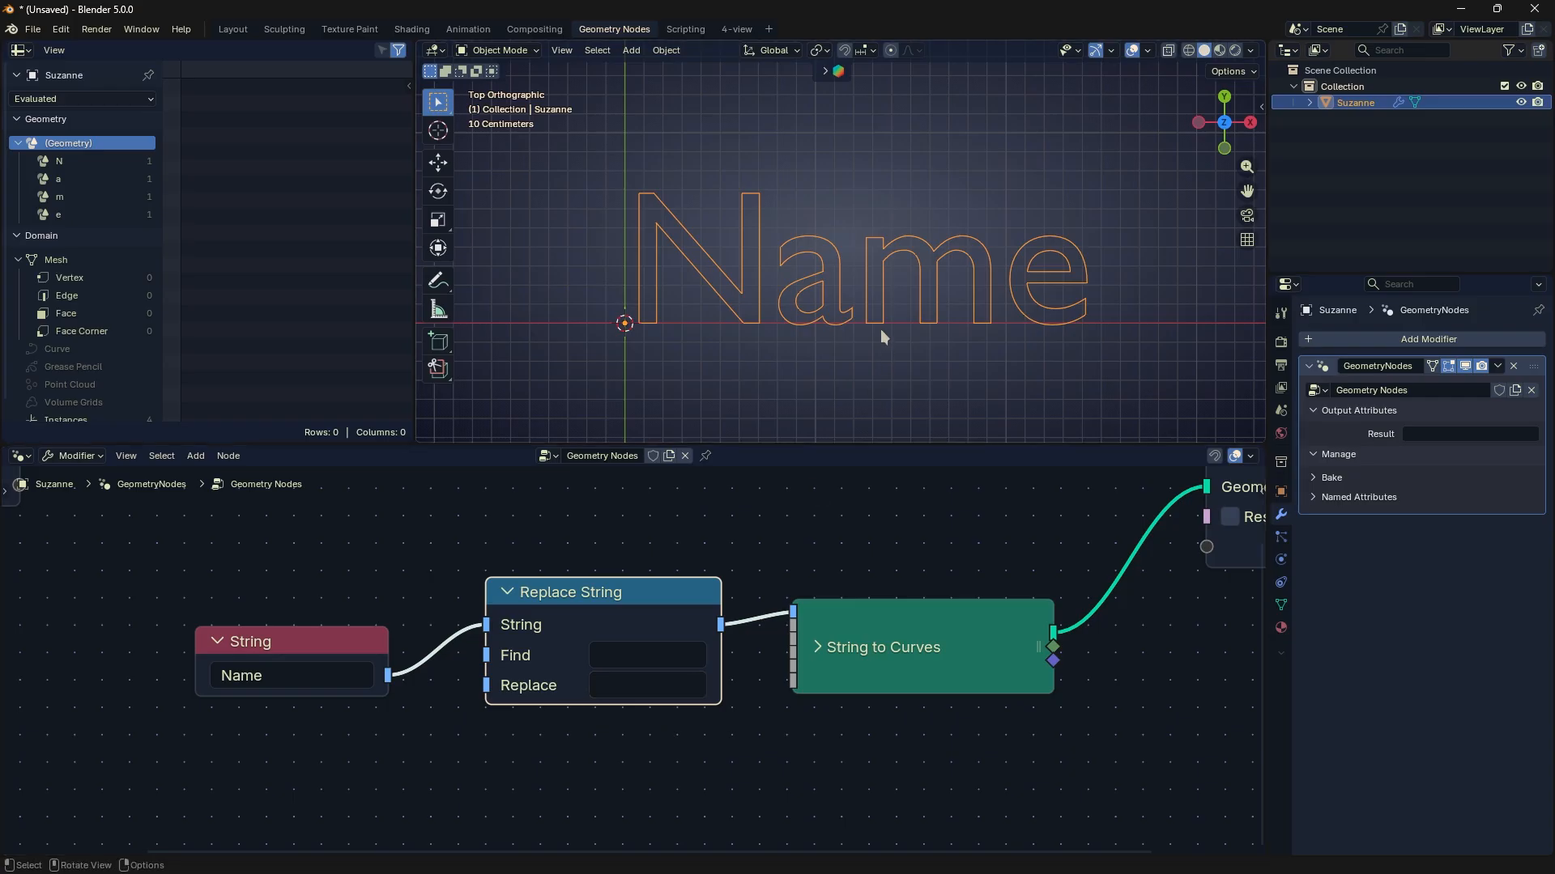
- Replace the String node's text with a lowercase first name
middle_drag(397, 658, 469, 643)
click(401, 670)
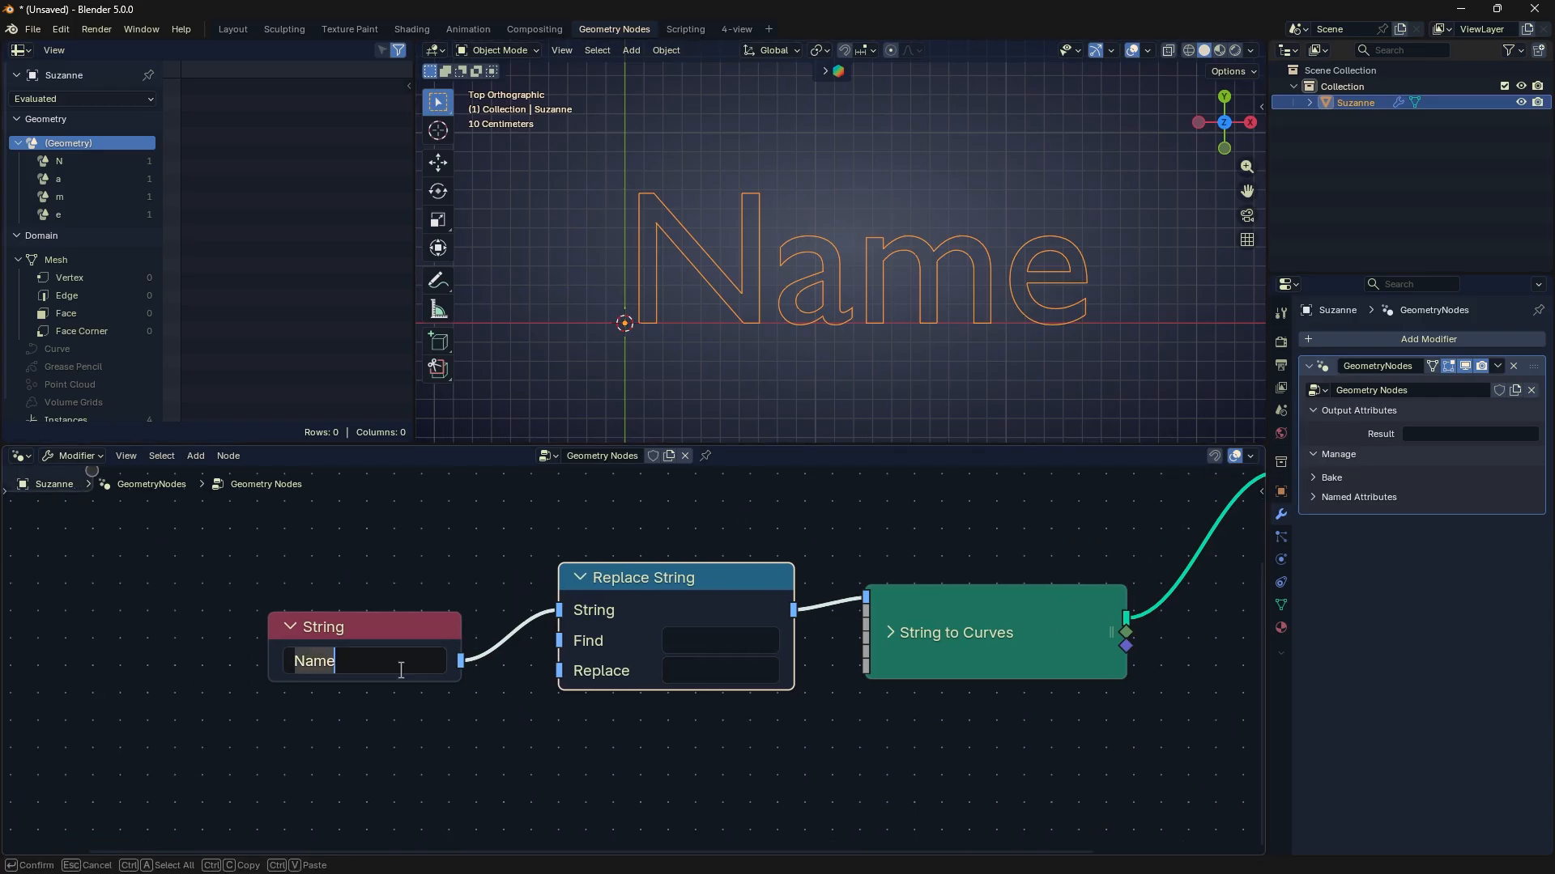
text(john)
key(Return)
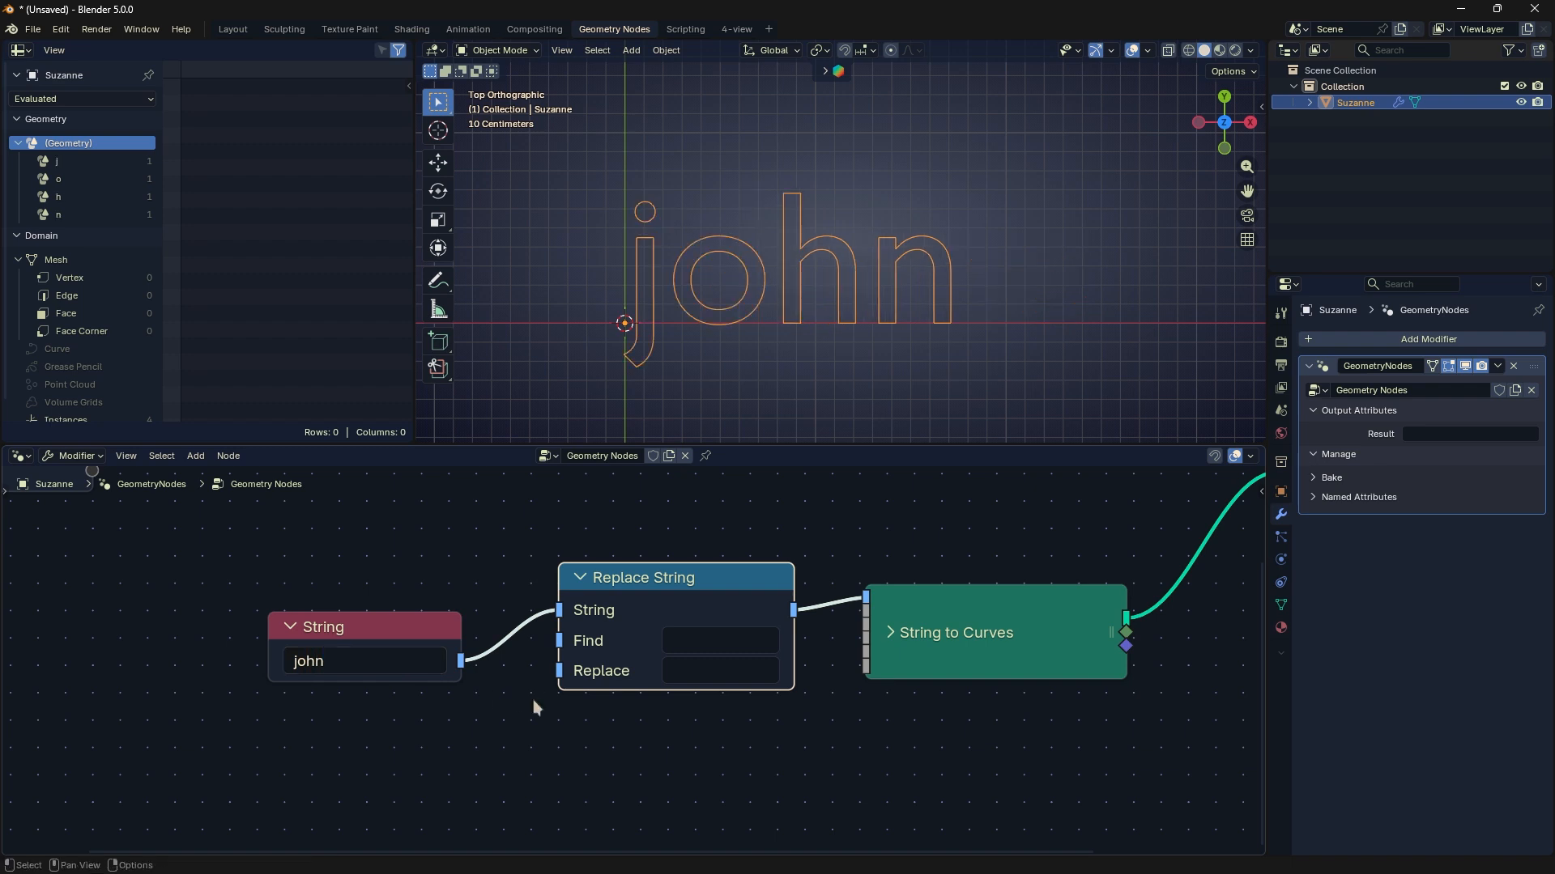
- Set Replace String to find "hn" and replace it with "hnana"
click(725, 641)
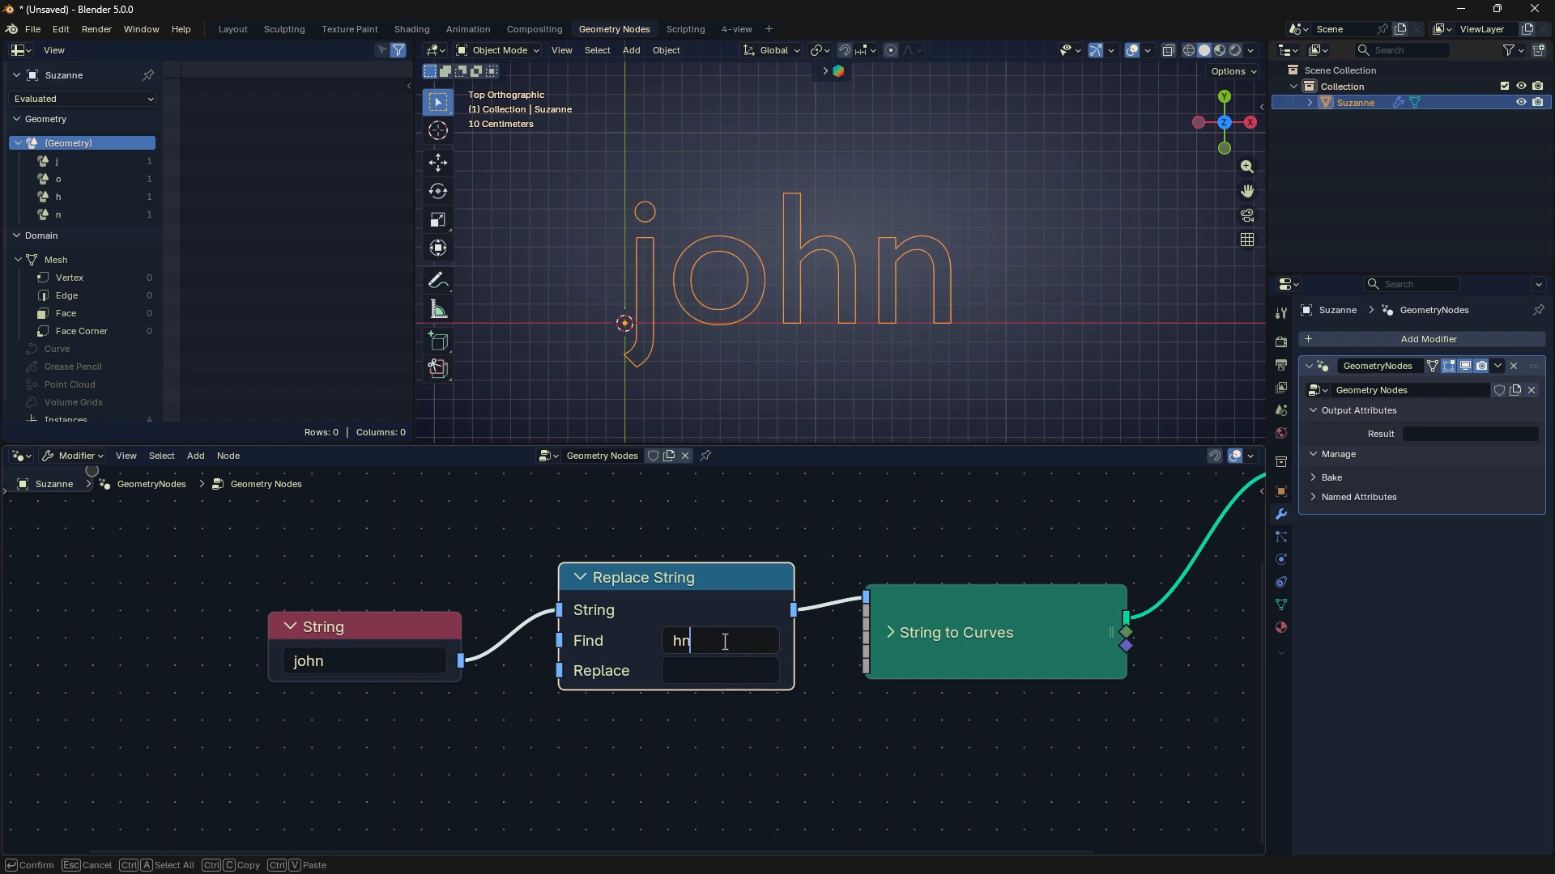
text(hn)
click(718, 671)
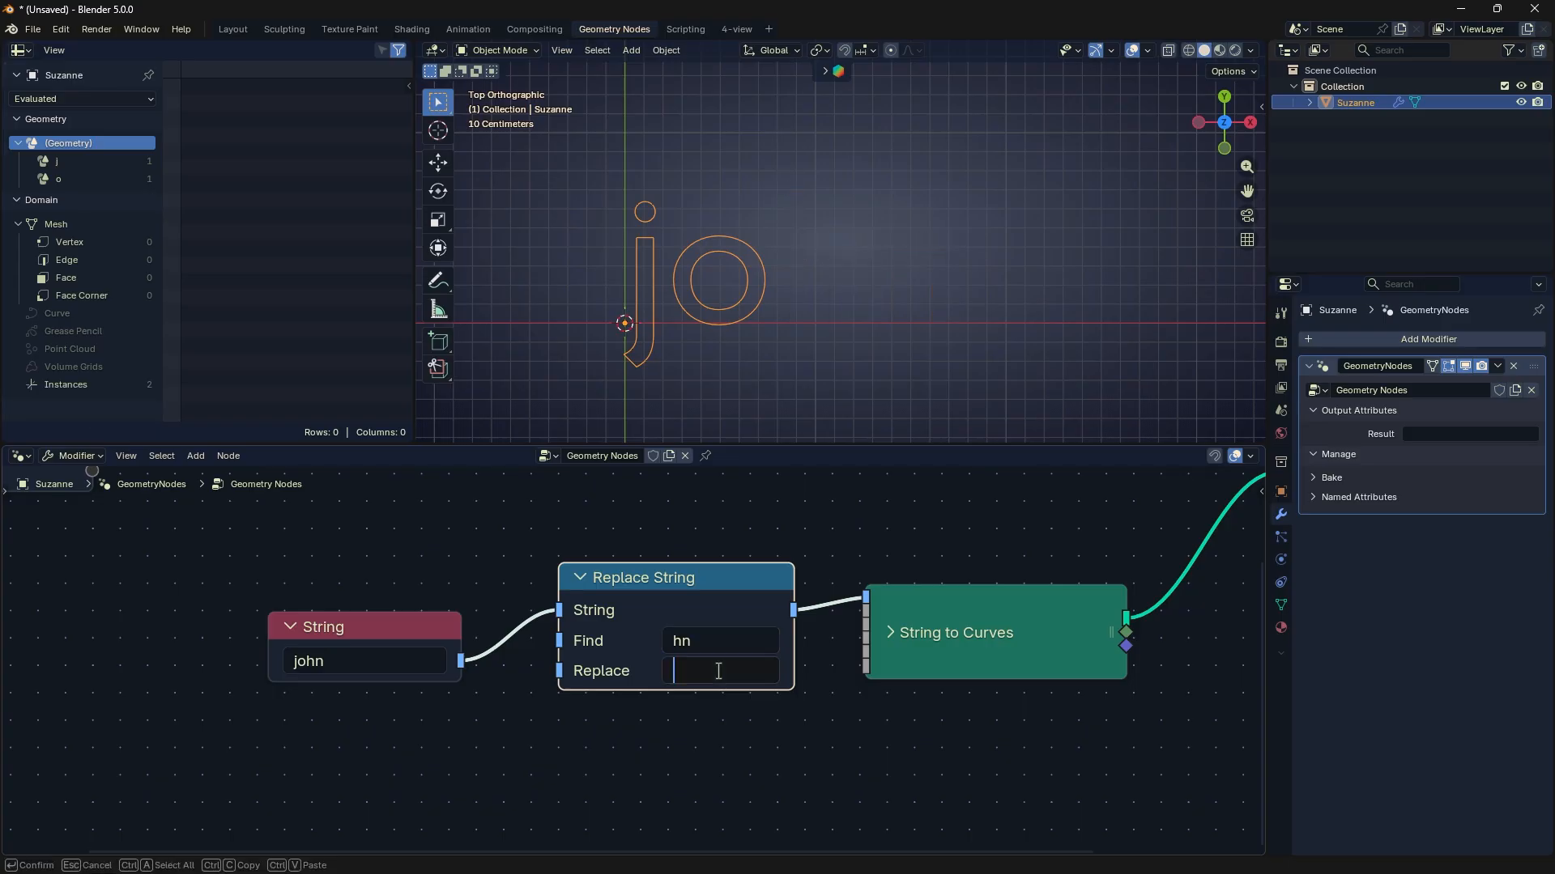
text(hnana)
key(Return)
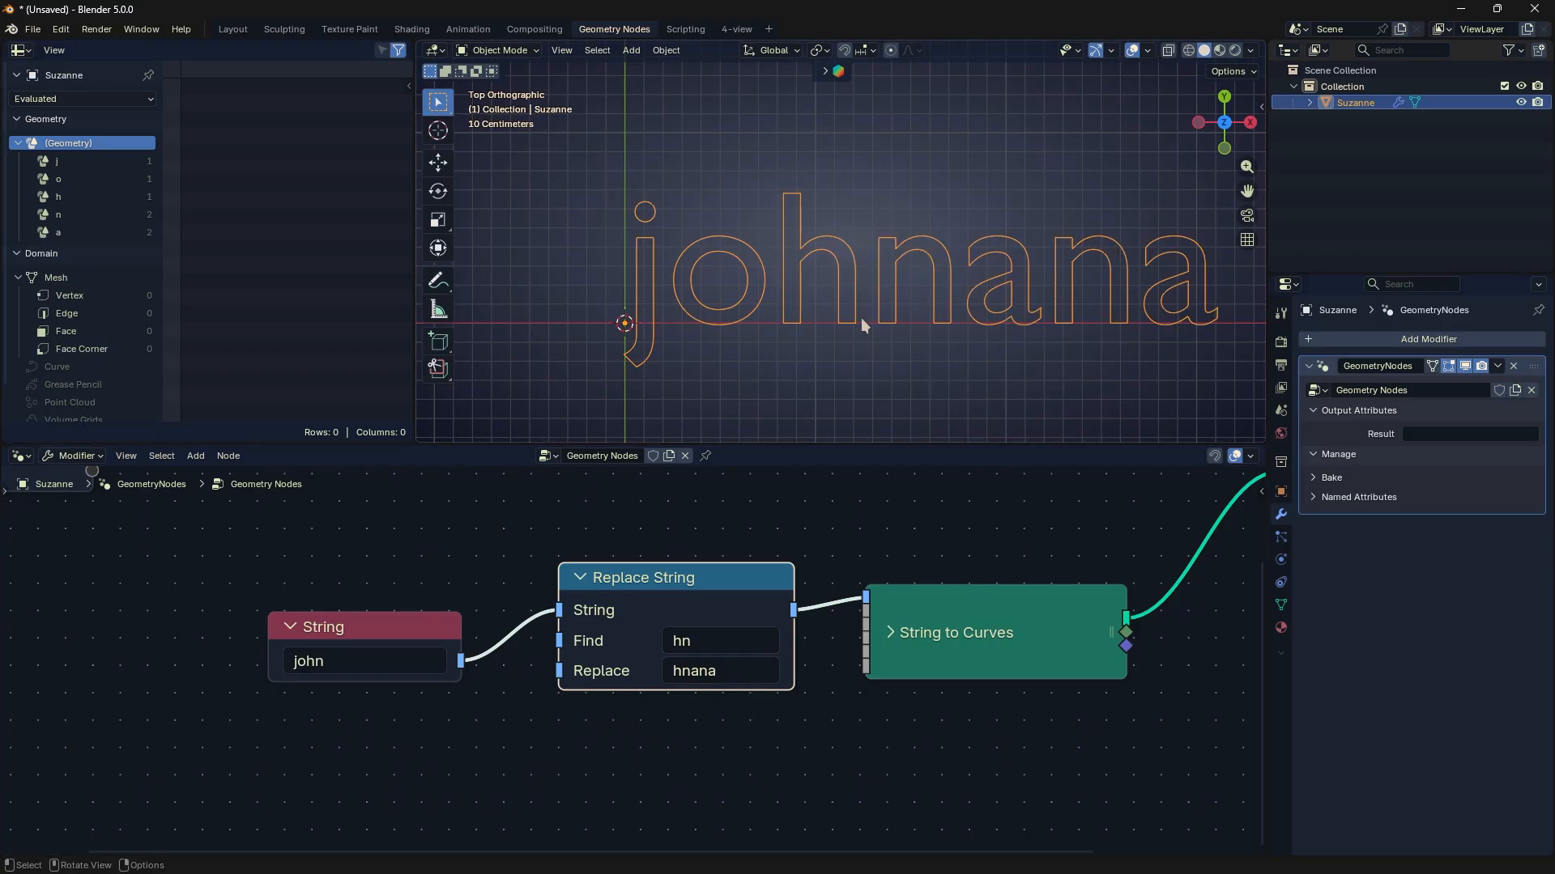
- Change the Replace value of the Replace String node to "seph"
click(737, 682)
text(seph)
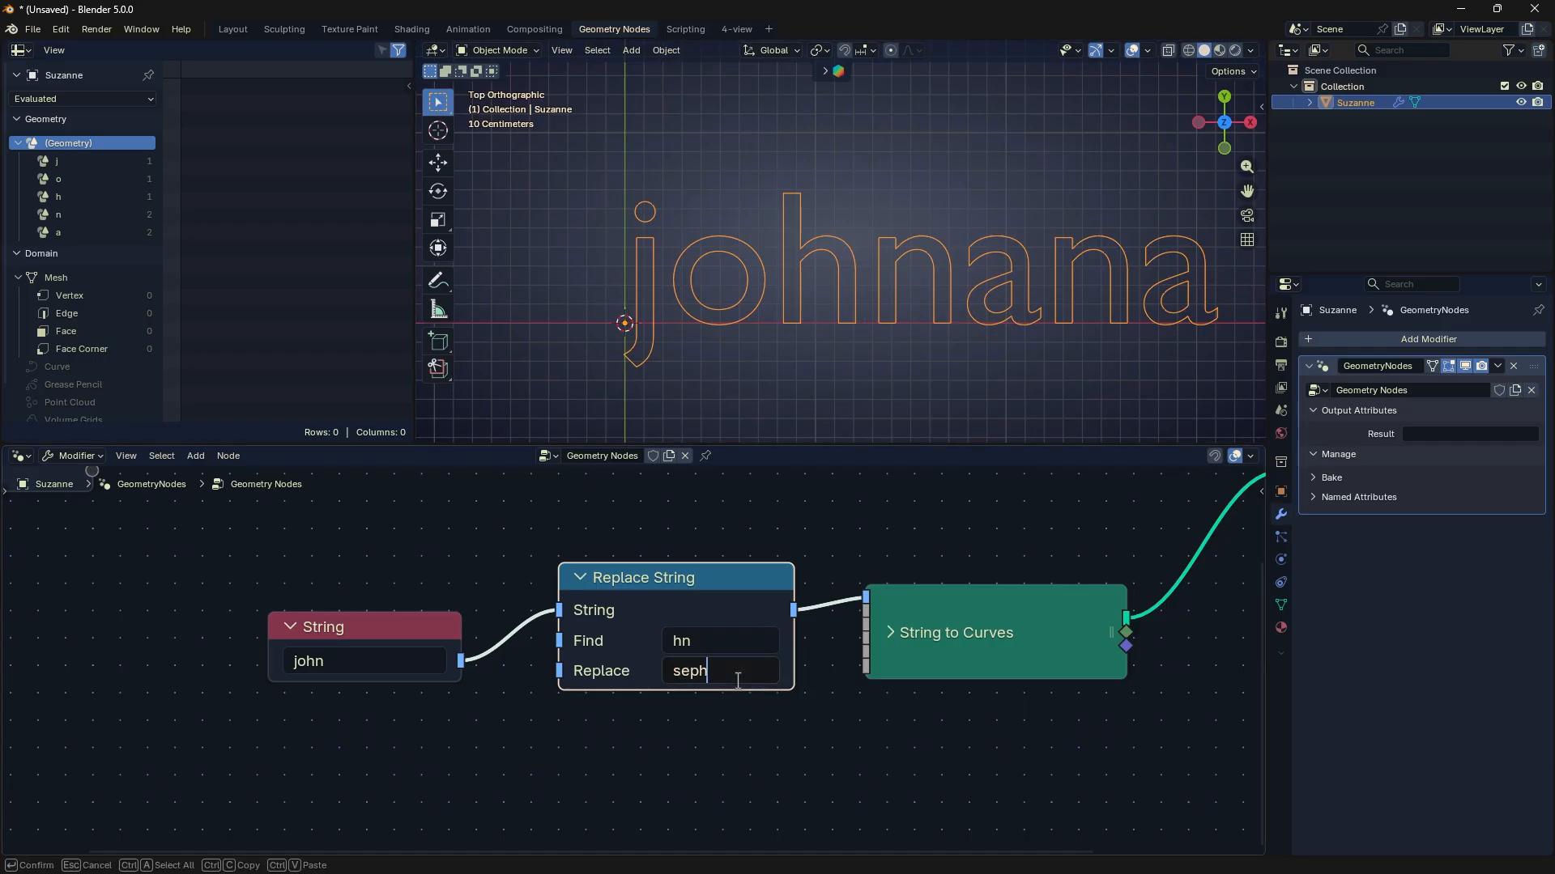
key(Return)
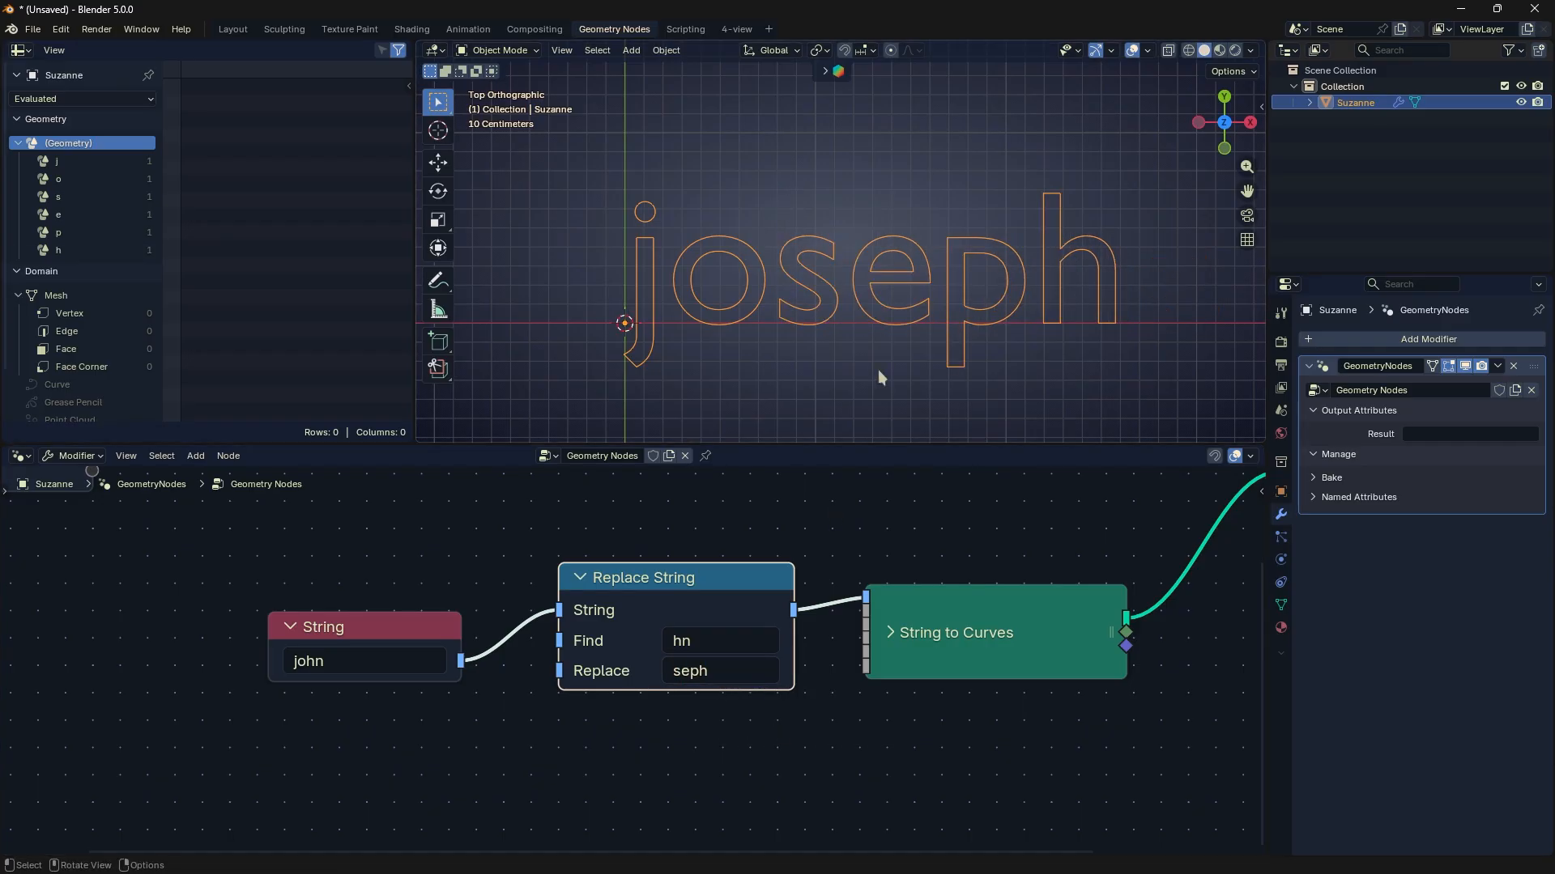
scroll(713, 643, up, 2)
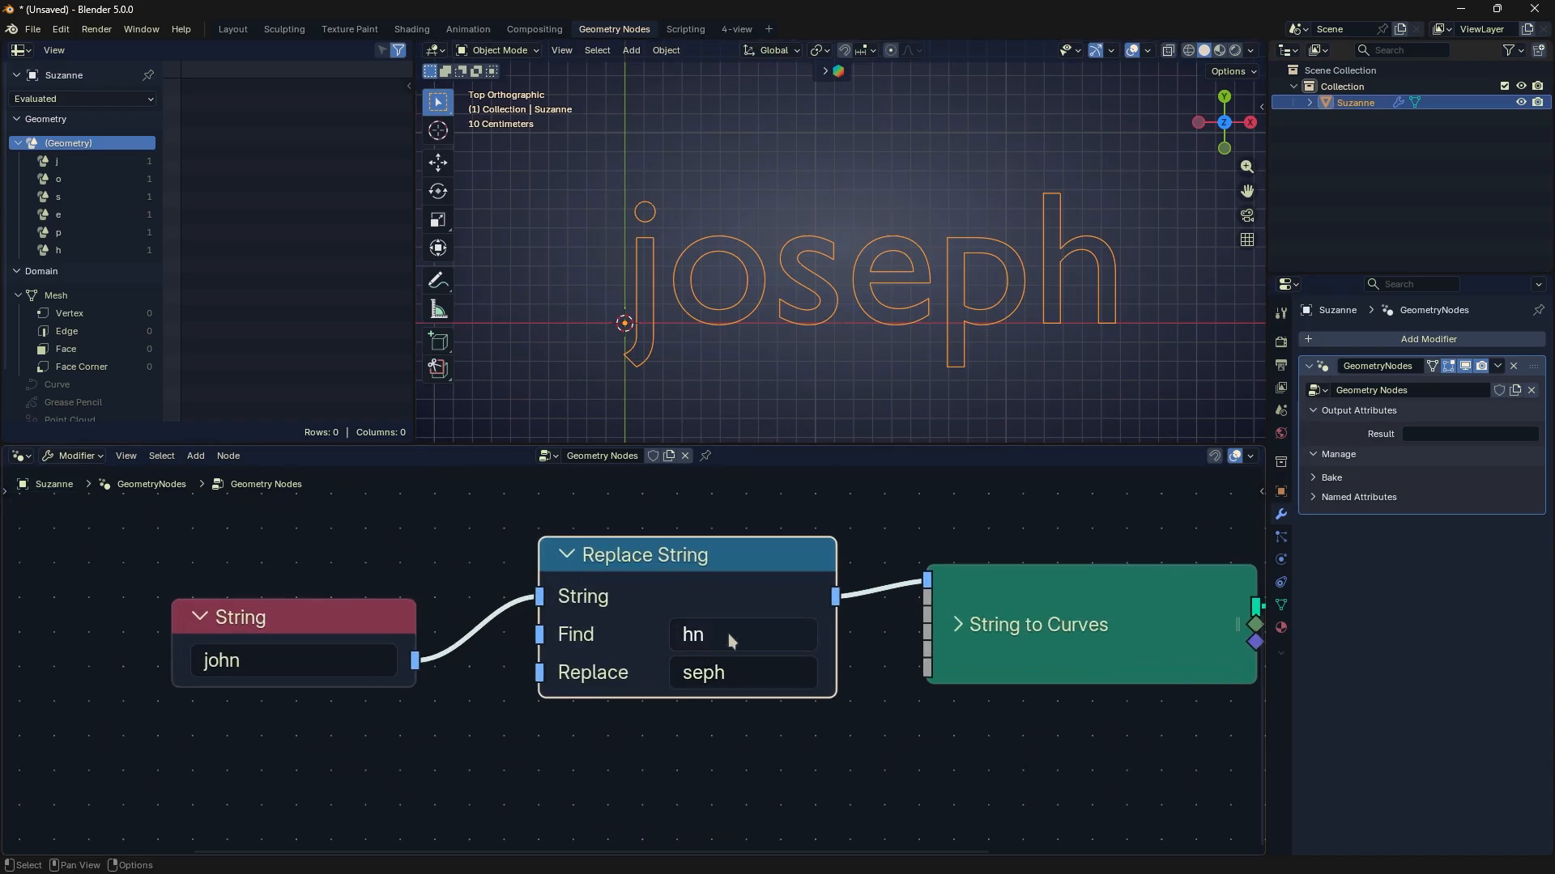
click(230, 658)
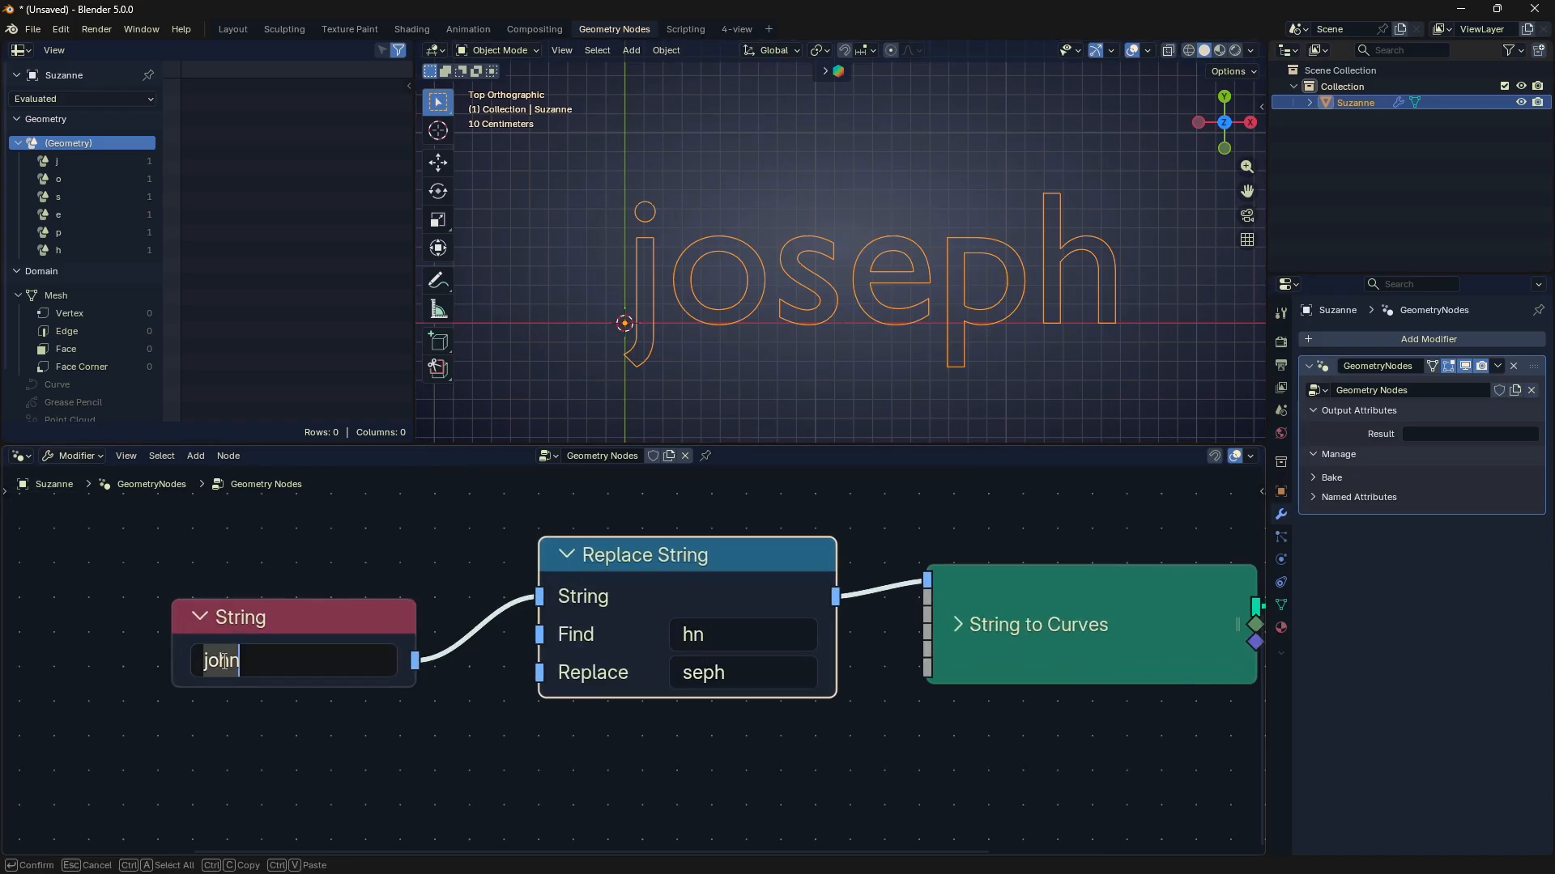
drag(219, 657, 260, 653)
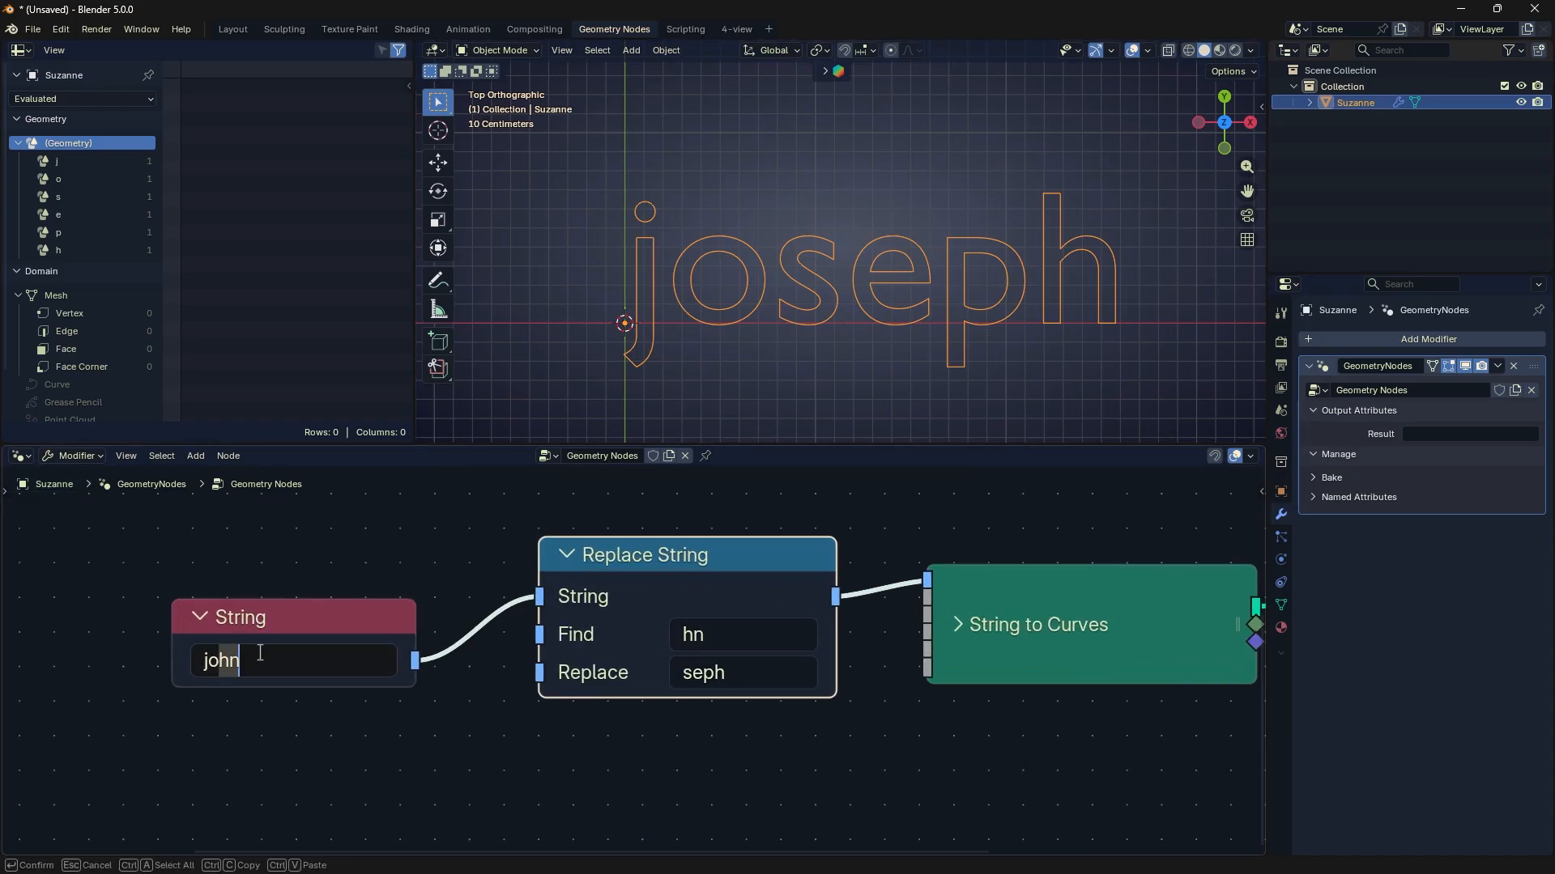
click(759, 673)
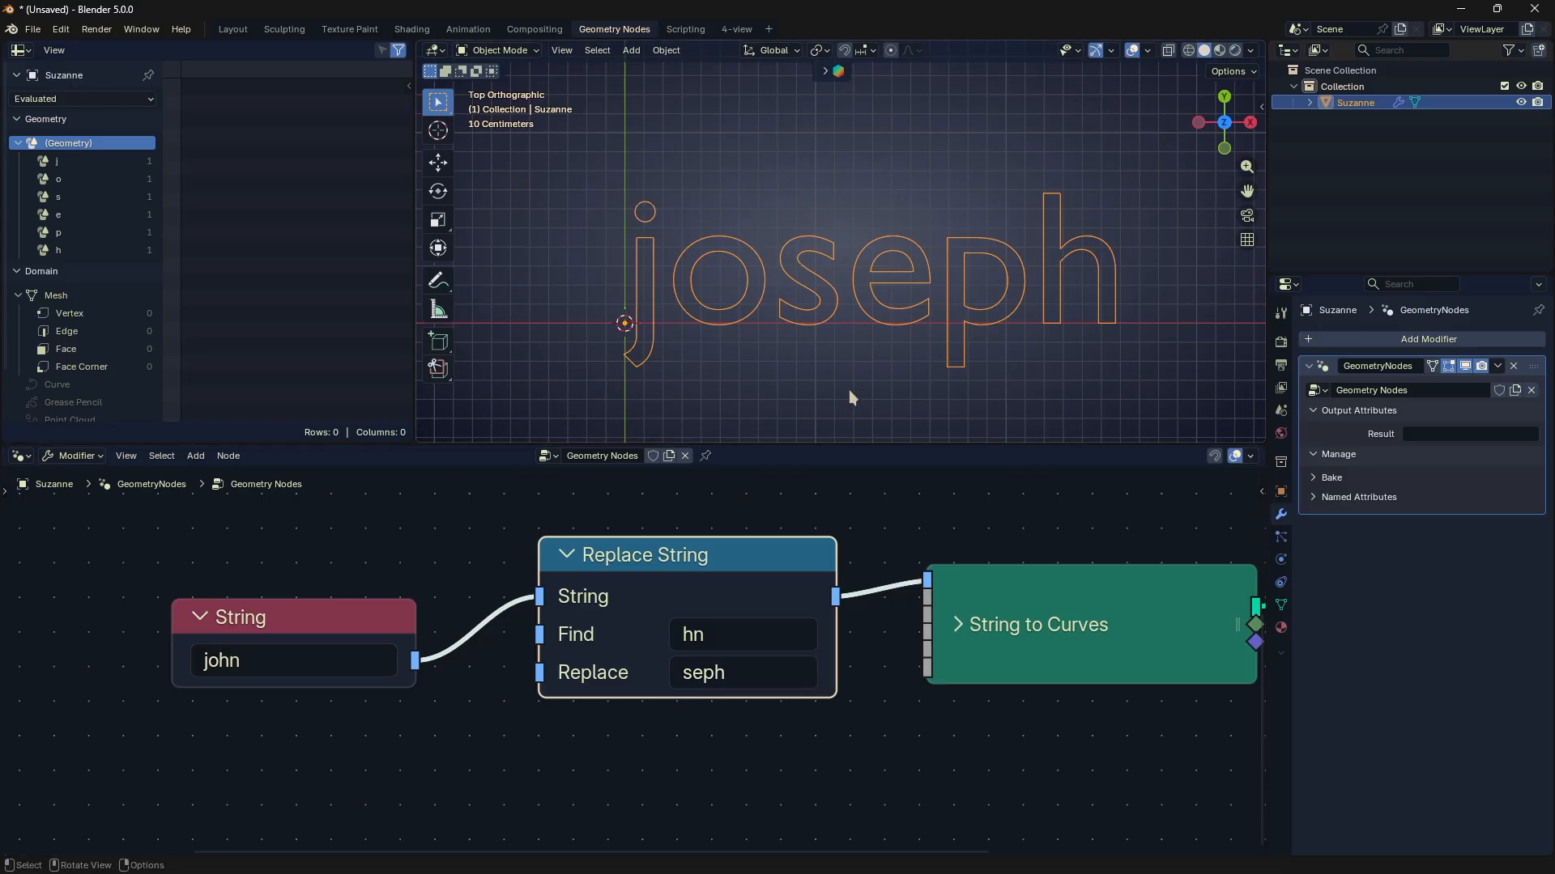
scroll(826, 345, down, 3)
scroll(828, 344, up, 1)
scroll(868, 314, up, 1)
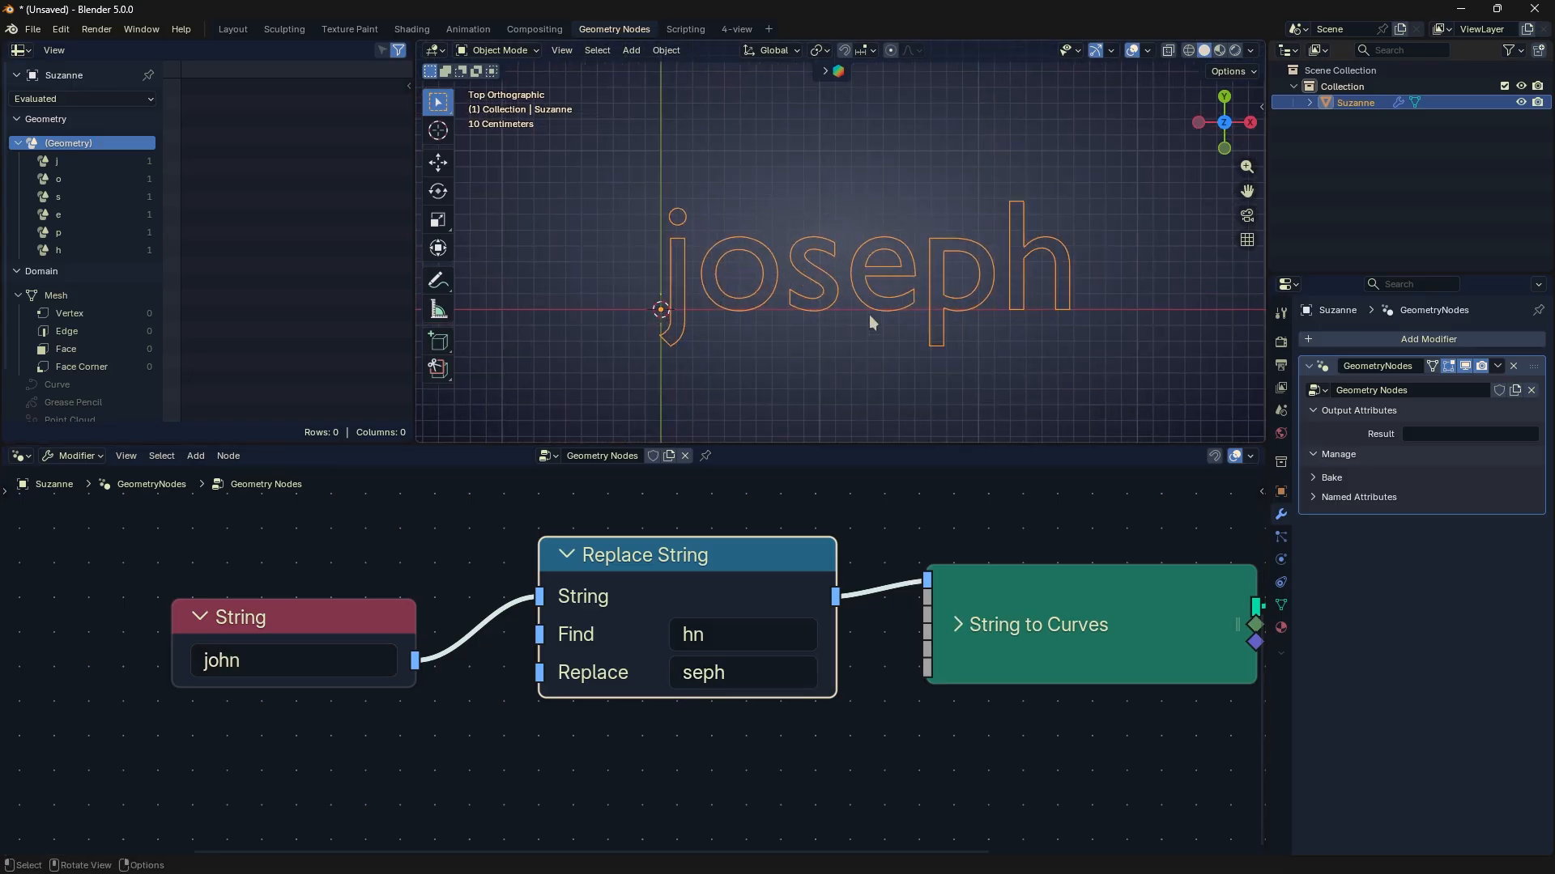
scroll(883, 656, down, 2)
- Add a Slice String node, widen it slightly and place it below the String and Replace String nodes
middle_drag(883, 651, 915, 599)
click(834, 702)
key(shift+a)
mouse_move(834, 702)
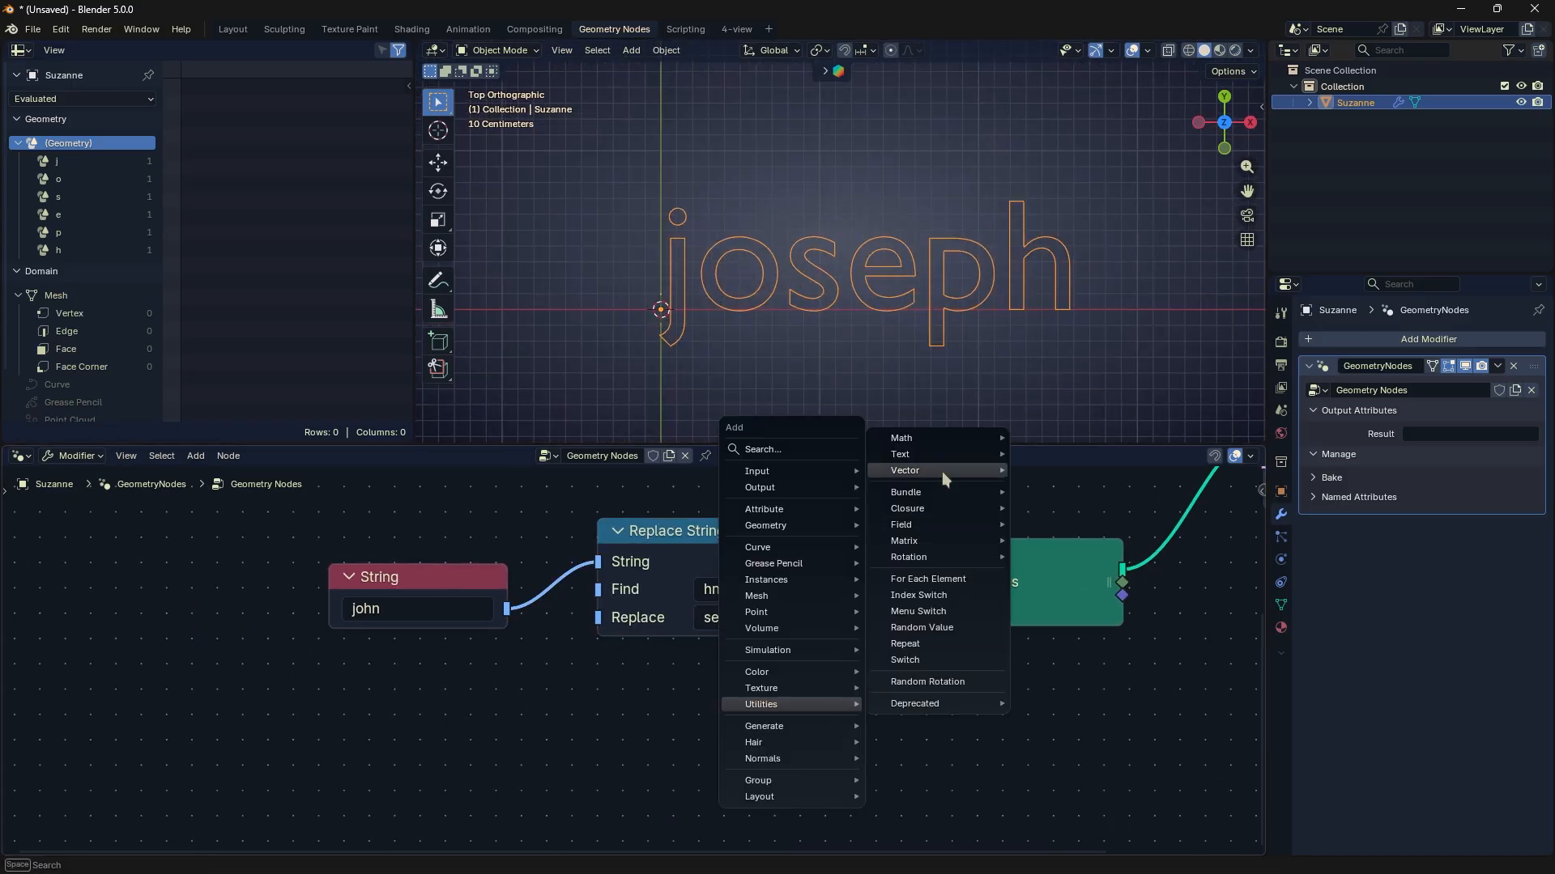
mouse_move(940, 459)
click(1022, 518)
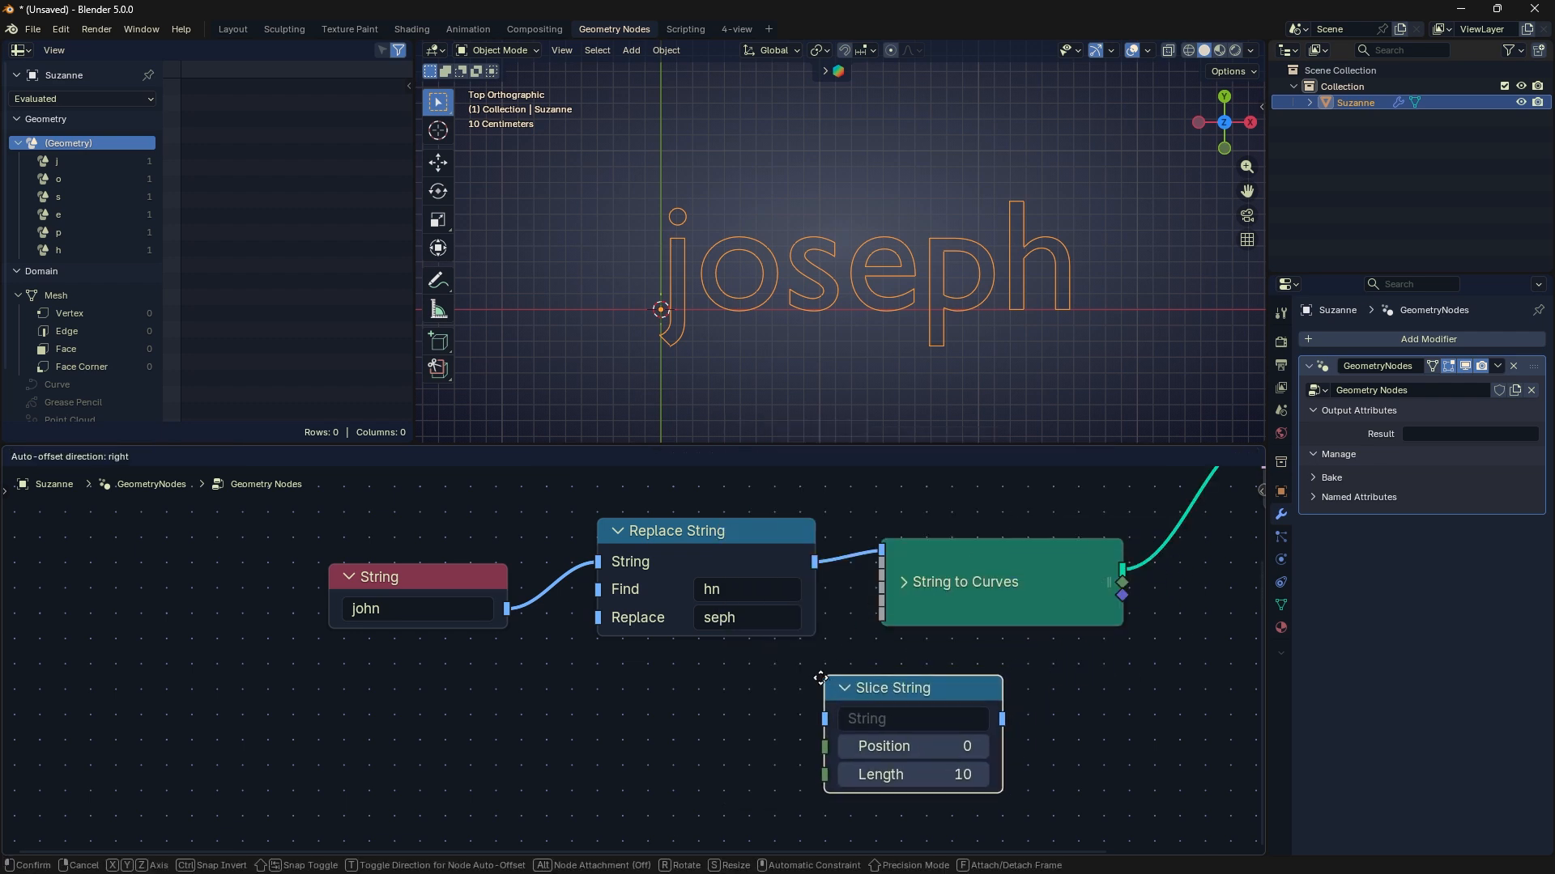
click(752, 676)
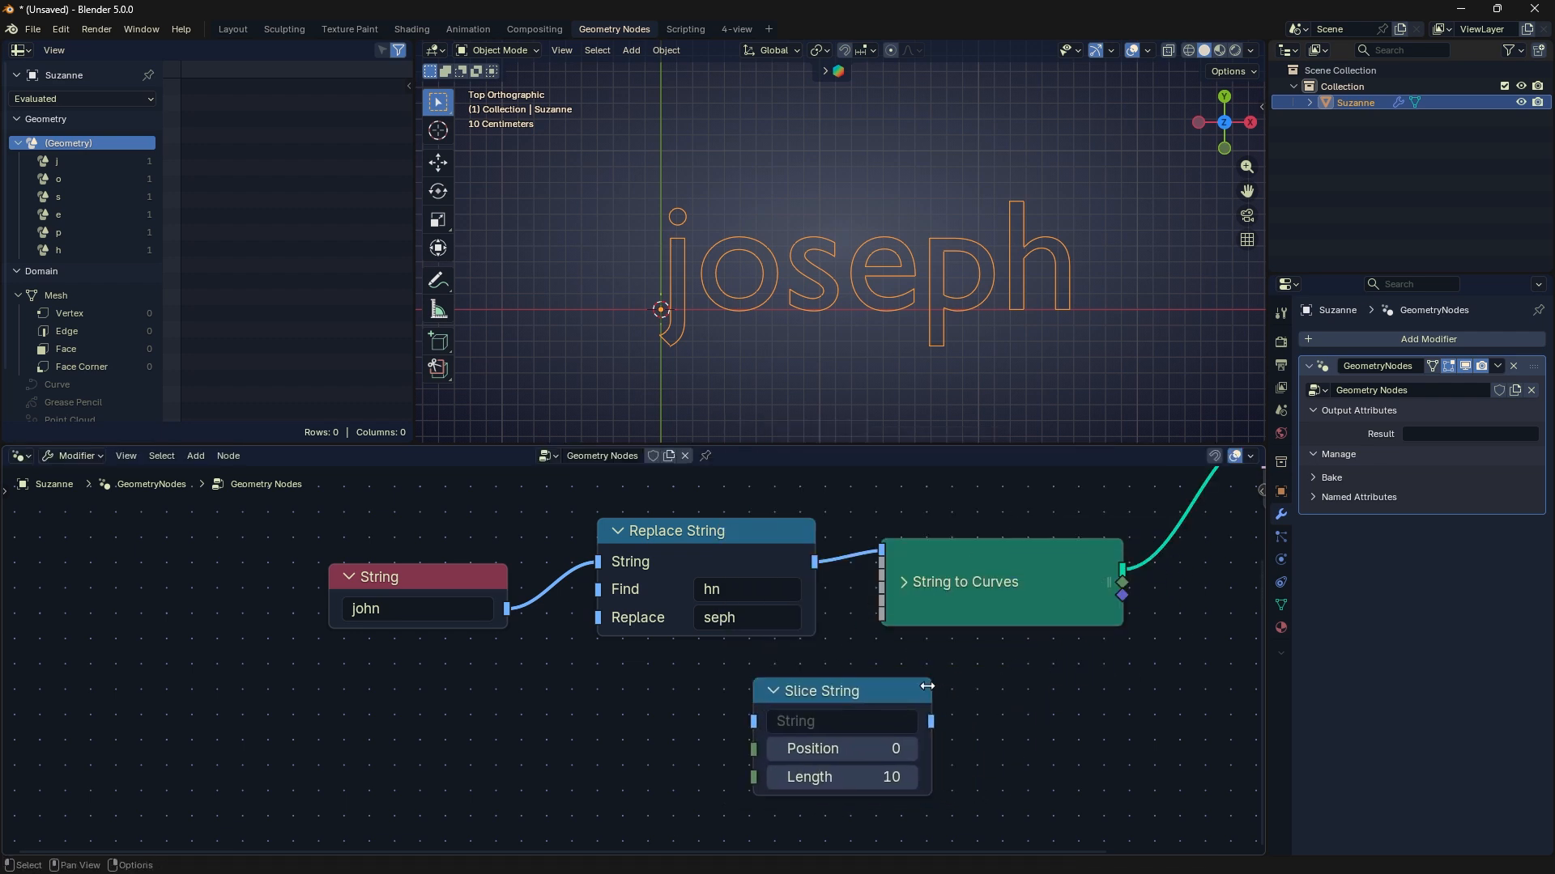
drag(931, 685, 958, 687)
drag(850, 691, 638, 675)
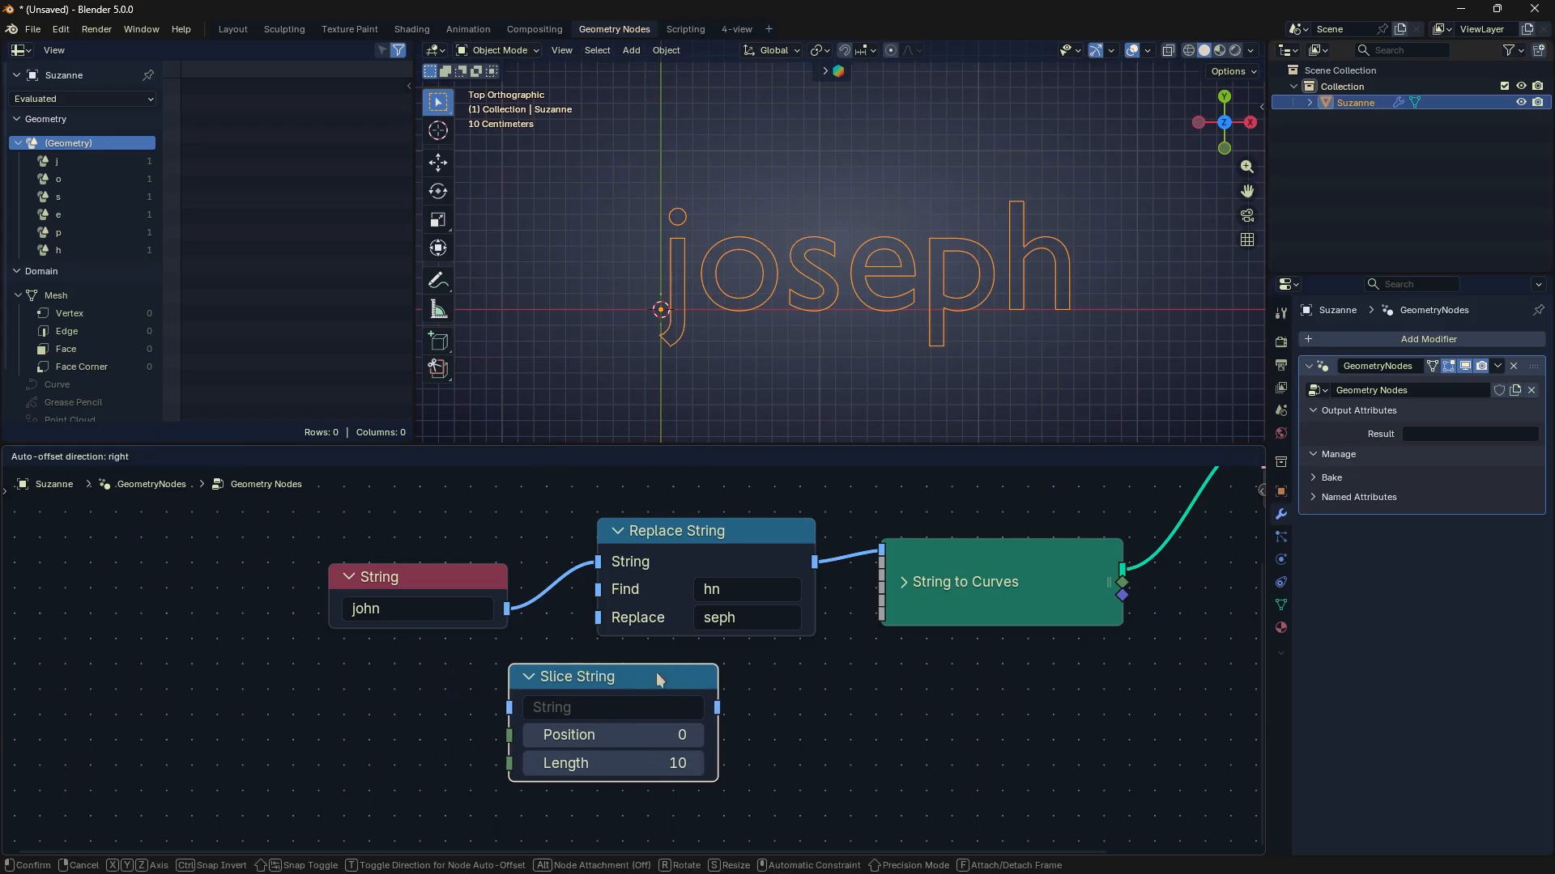
- Connect Slice String's output to the String to Curves text input and set its string to "Slice"
click(659, 536)
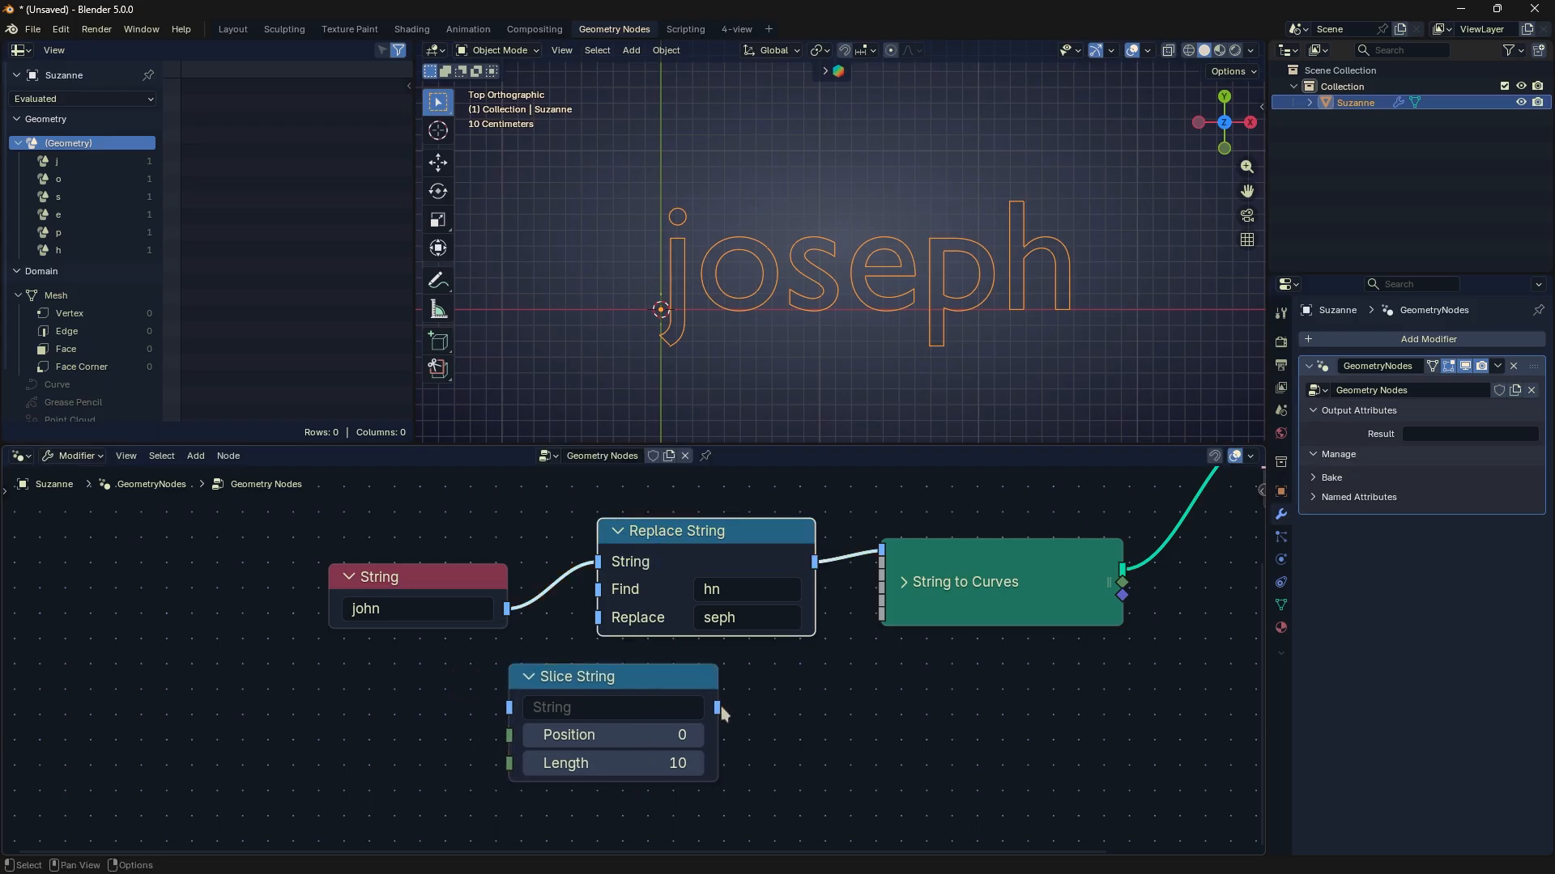
drag(718, 708, 884, 552)
double_click(619, 706)
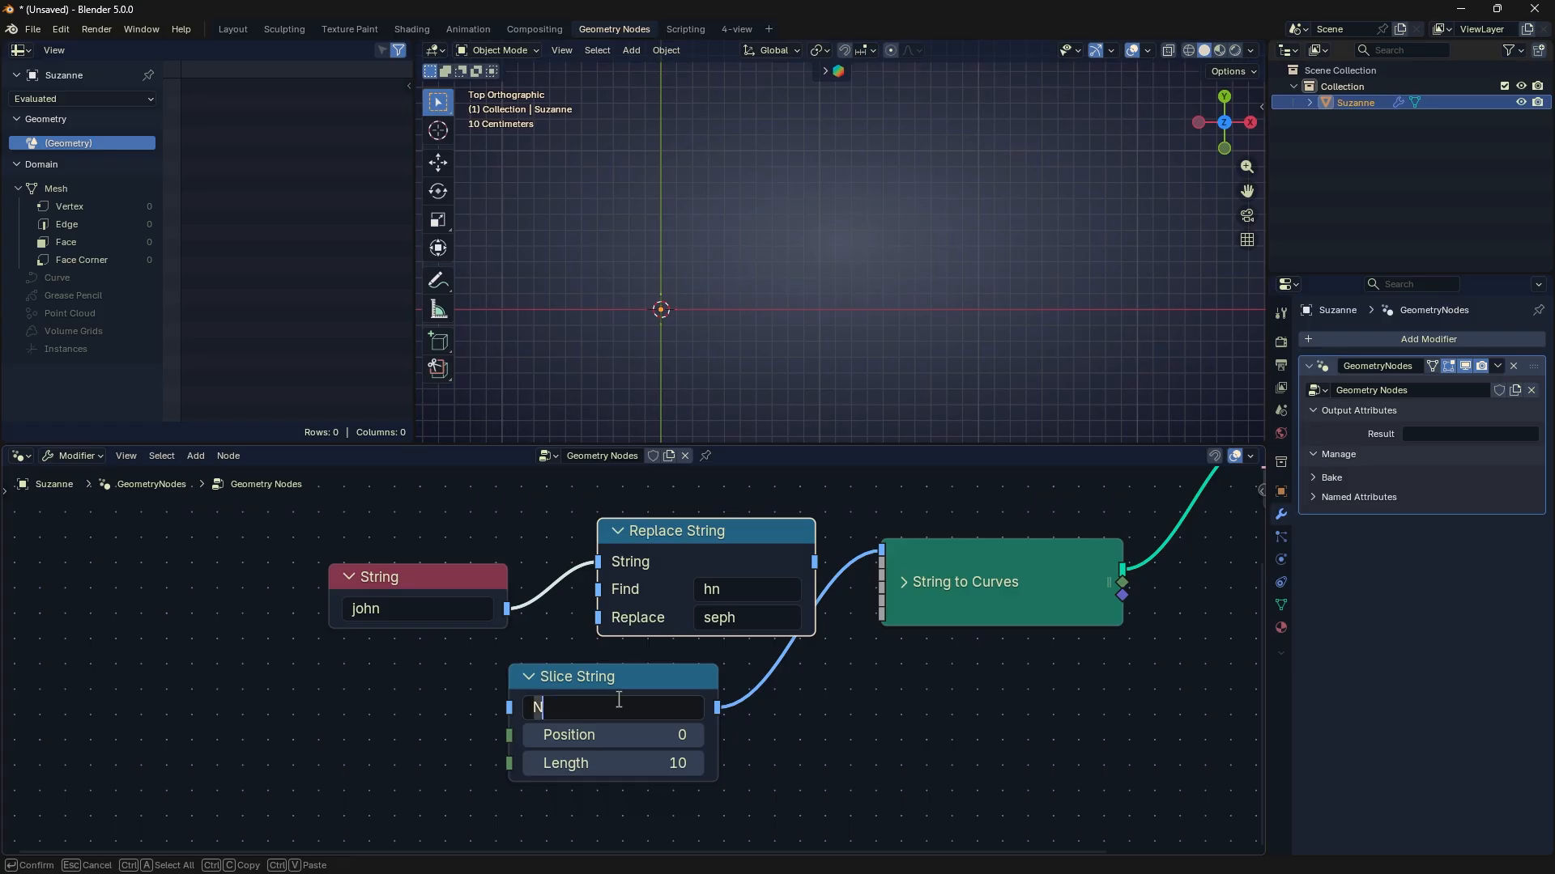
text(Slice)
key(Return)
- Delete the String and Replace String nodes
drag(449, 500, 748, 547)
key(Delete)
scroll(749, 548, up, 2)
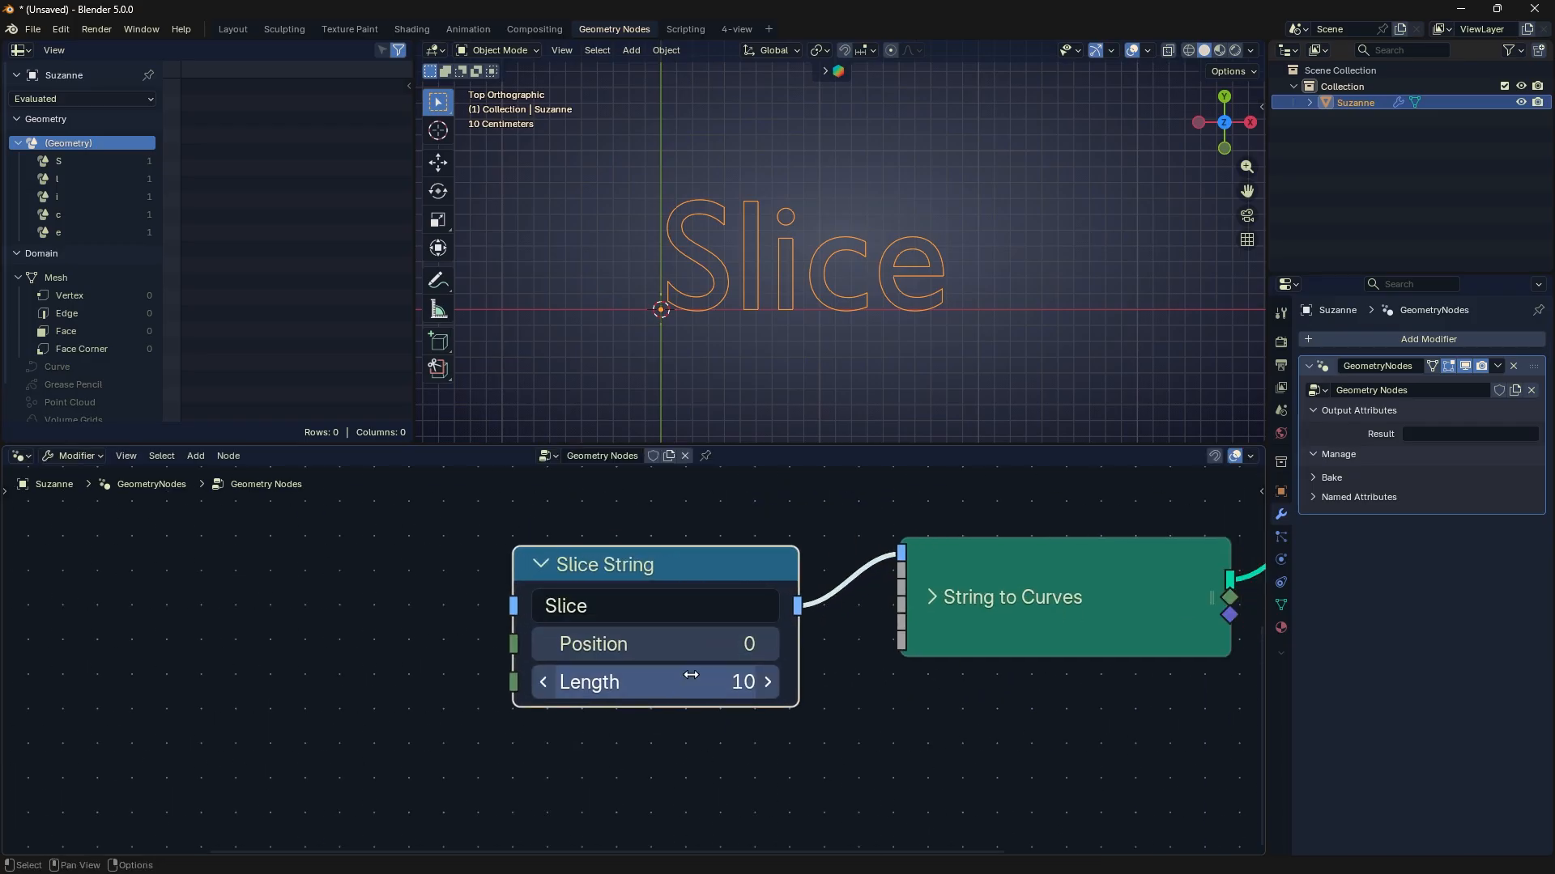
- Set the Slice String node's Length to 1 and its Position to 0
drag(712, 682, 678, 682)
scroll(725, 324, up, 2)
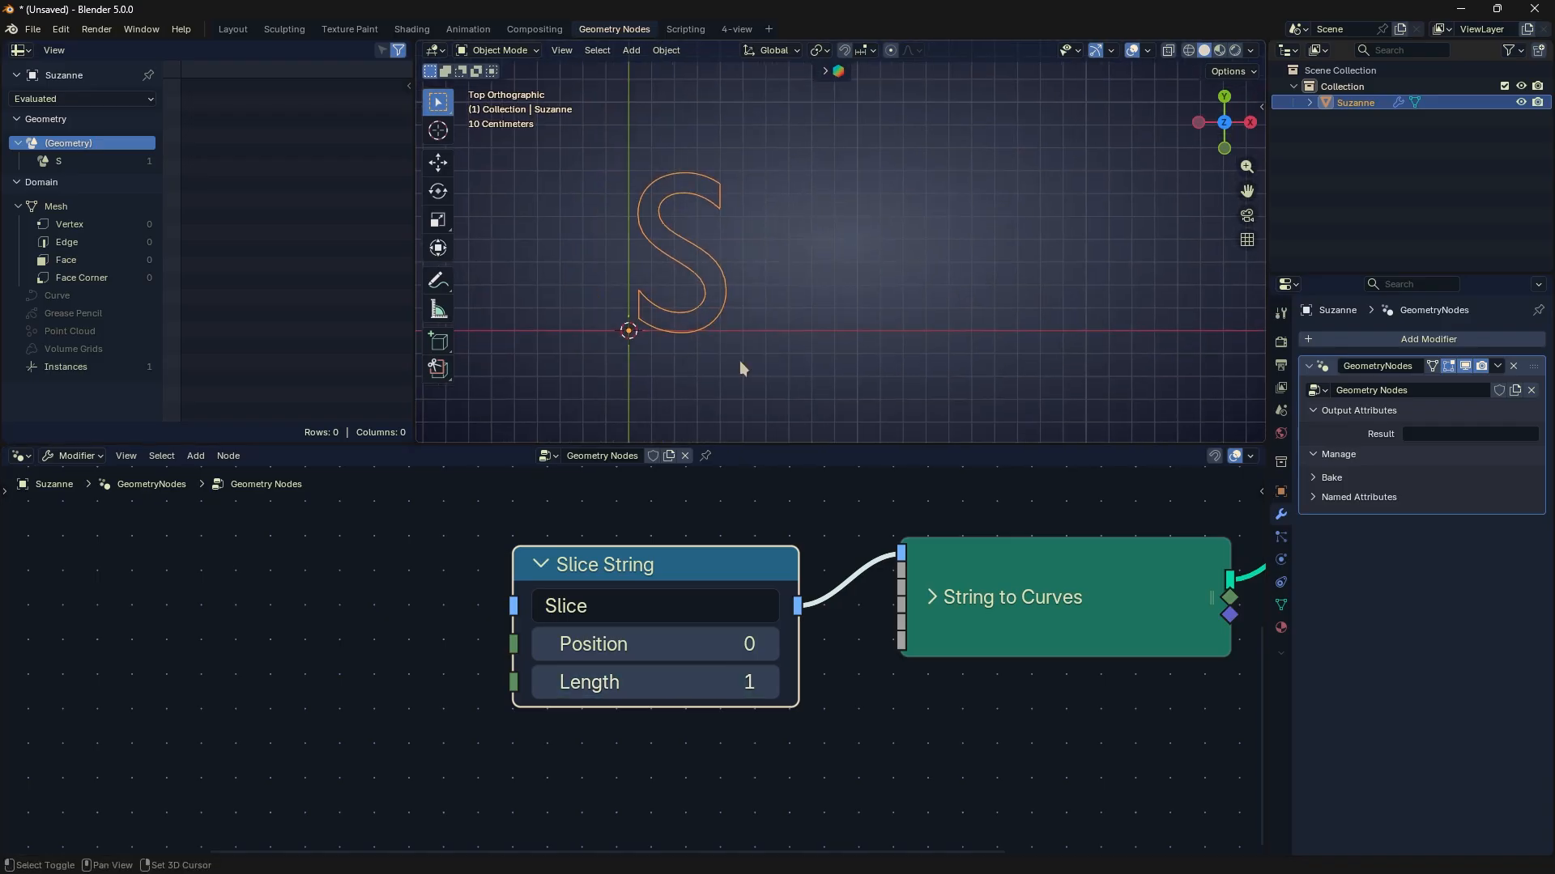
mouse_move(628, 645)
mouse_down()
mouse_move(685, 645)
mouse_move(629, 645)
mouse_up()
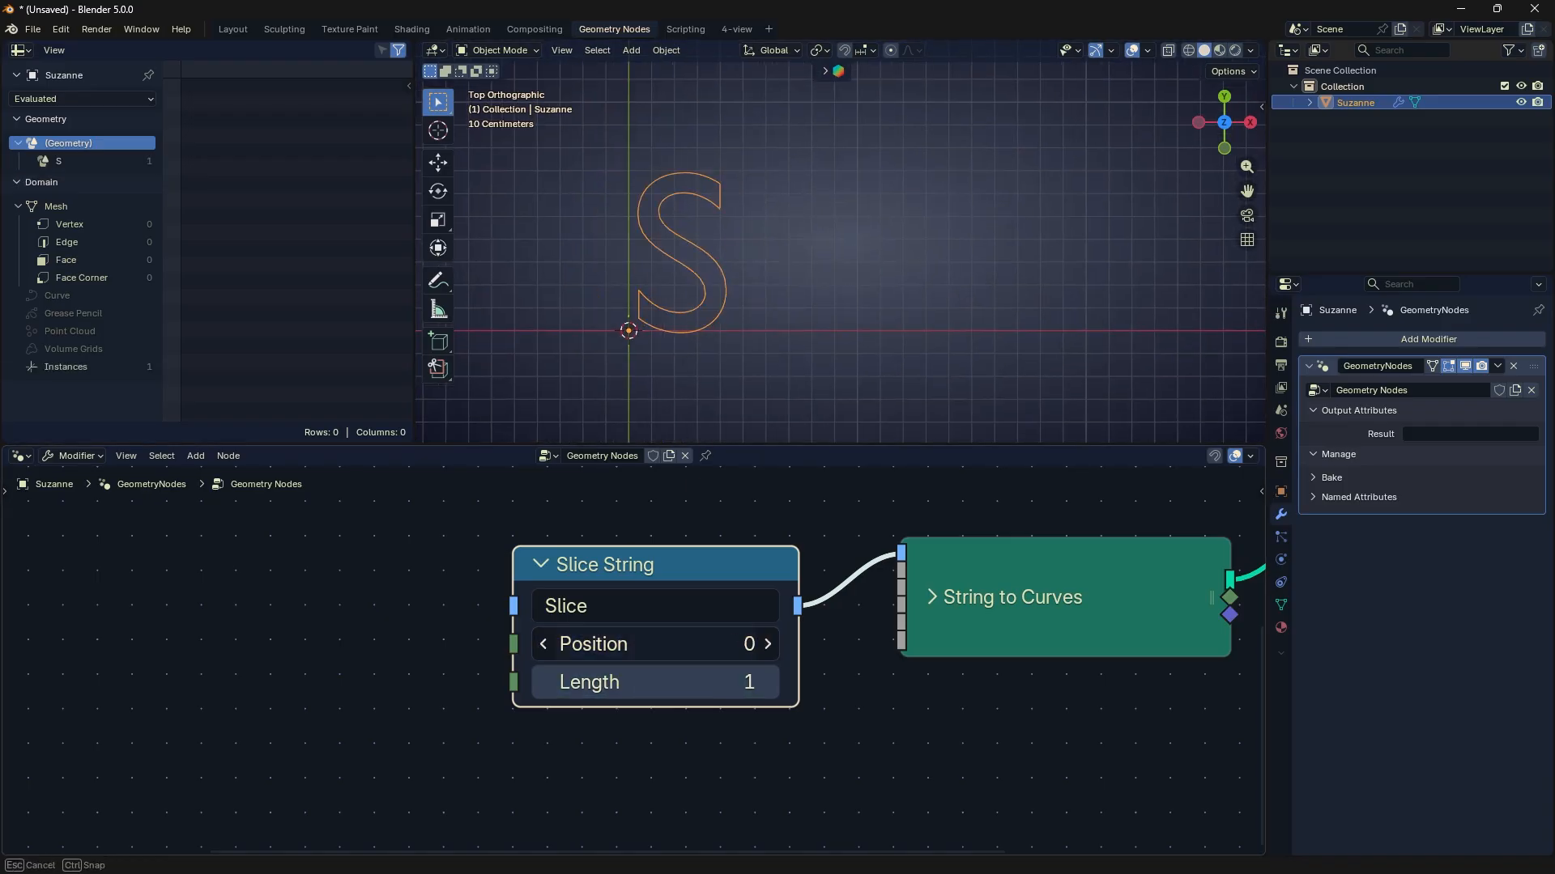
click(628, 638)
text(0)
key(Return)
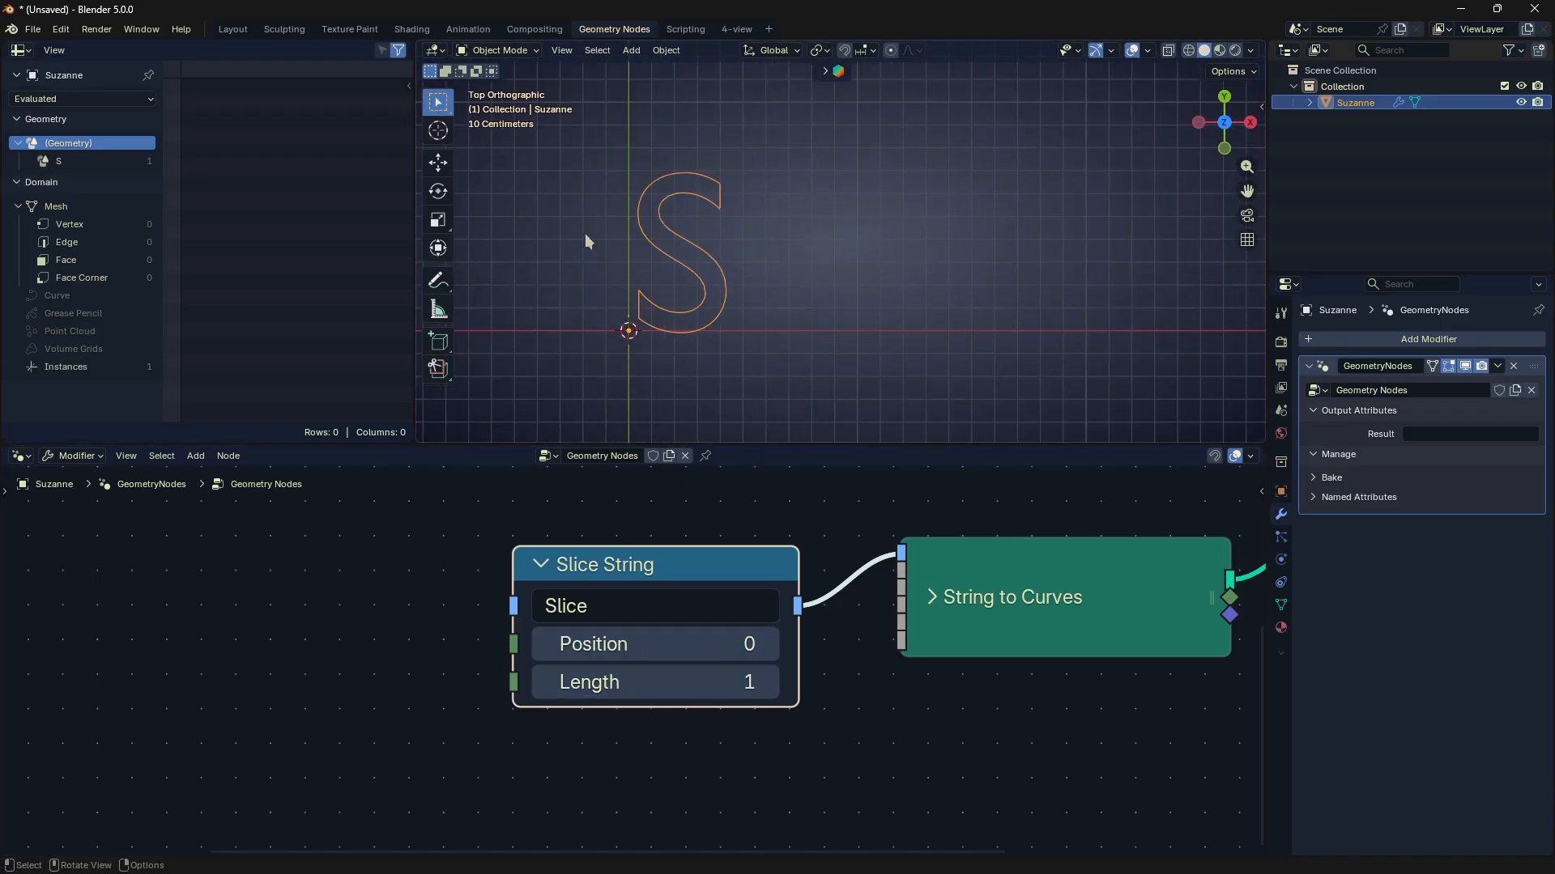
- Sketch an annotation arrow beneath the letter S along the text direction and erase it
key(d)
drag(632, 317, 639, 323)
right_drag(639, 323, 633, 327)
drag(652, 363, 913, 363)
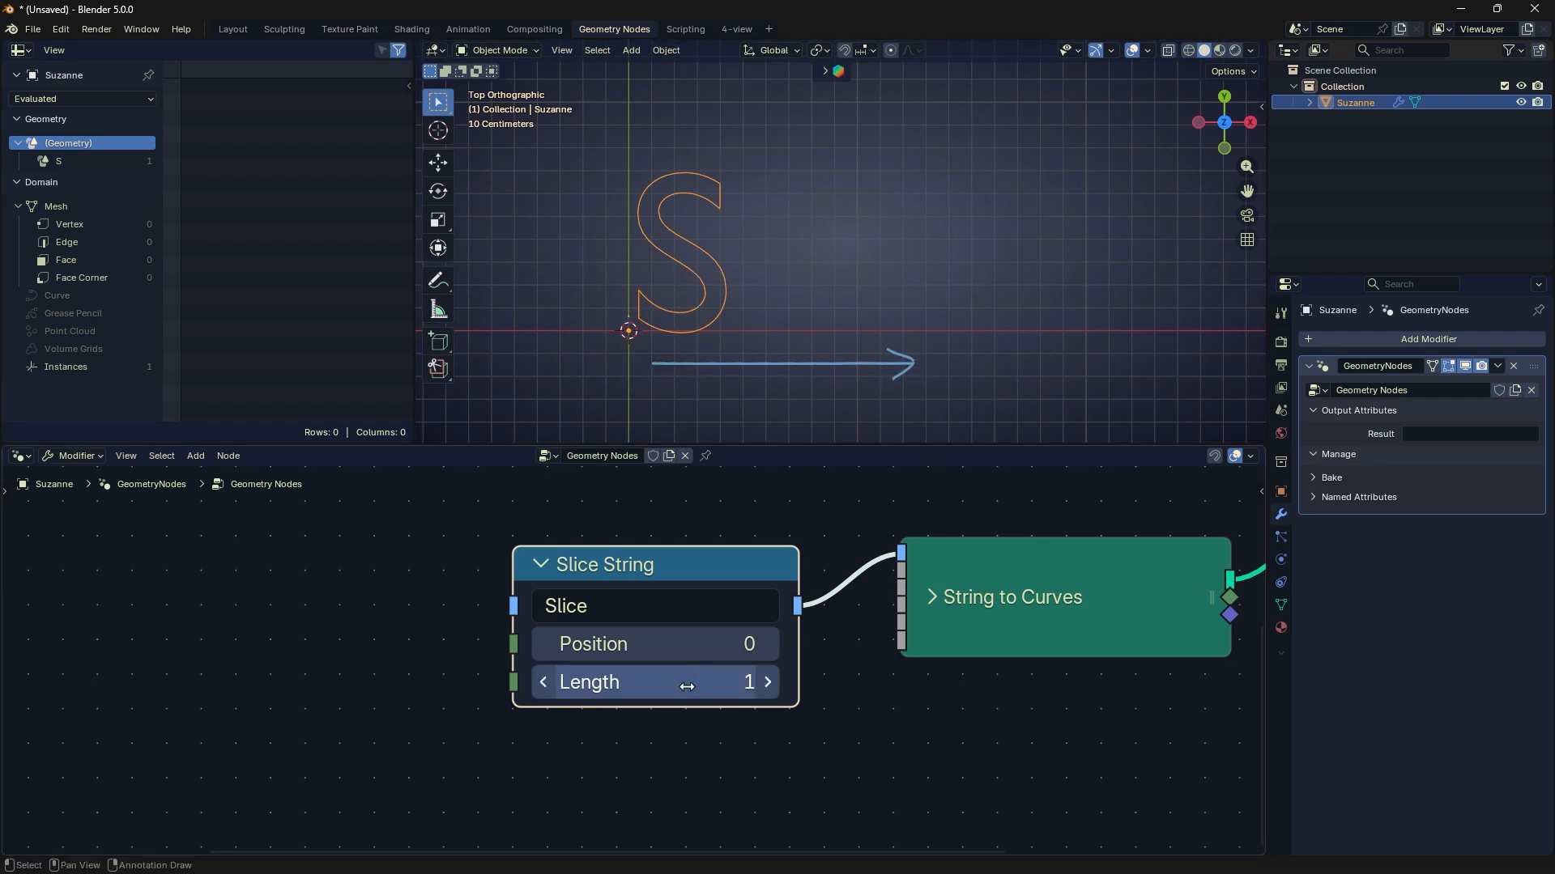
right_drag(923, 364, 590, 357)
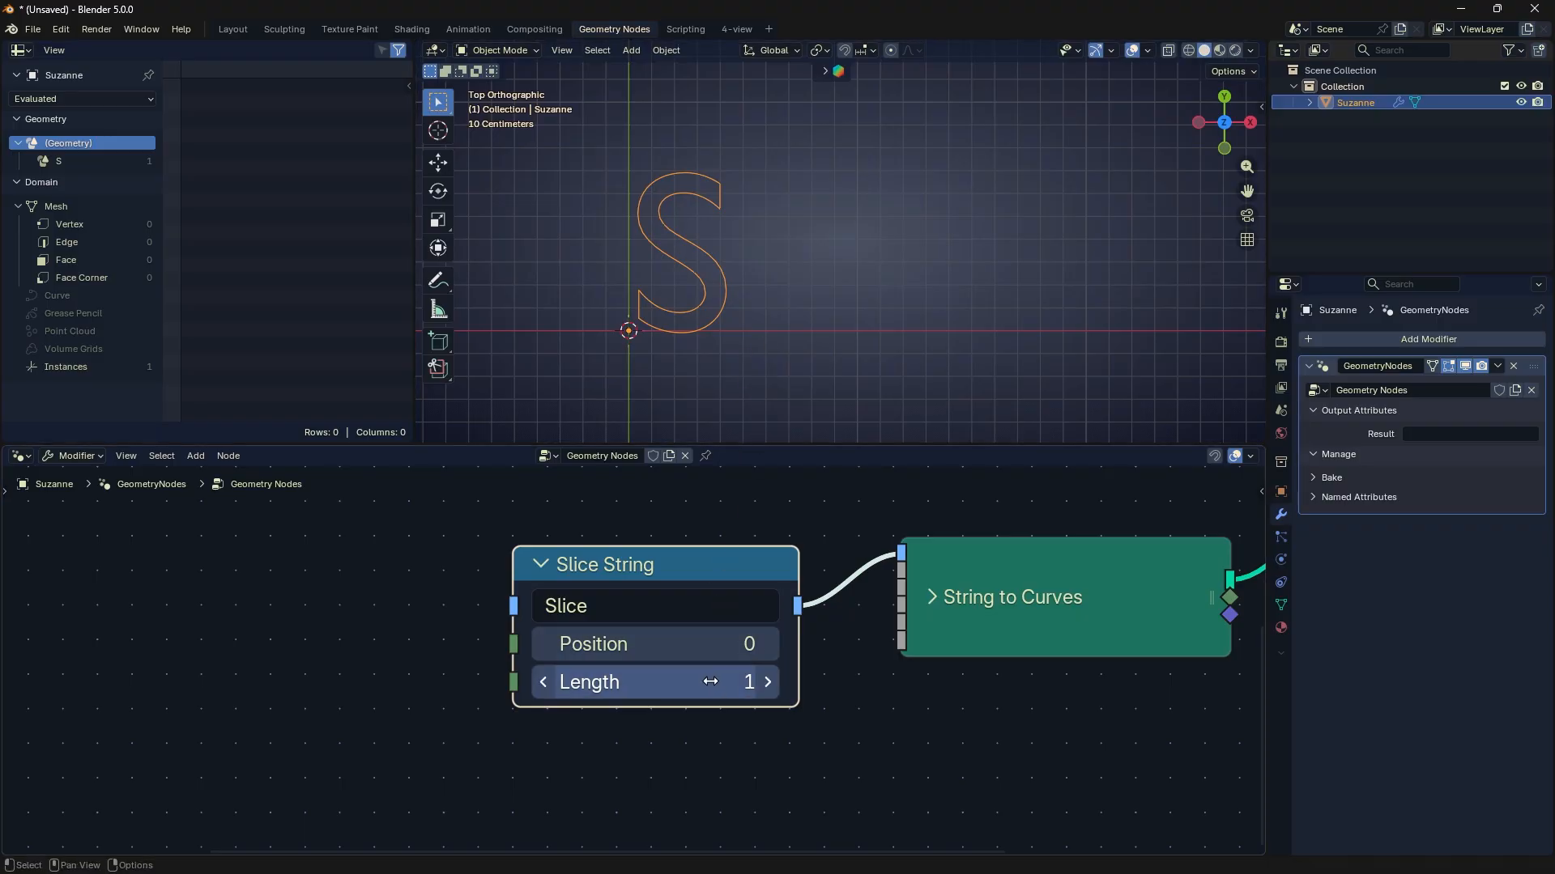
- Set the Slice String Length to 4 and change its string to "Slice-String-Here"
drag(711, 682, 744, 682)
click(689, 606)
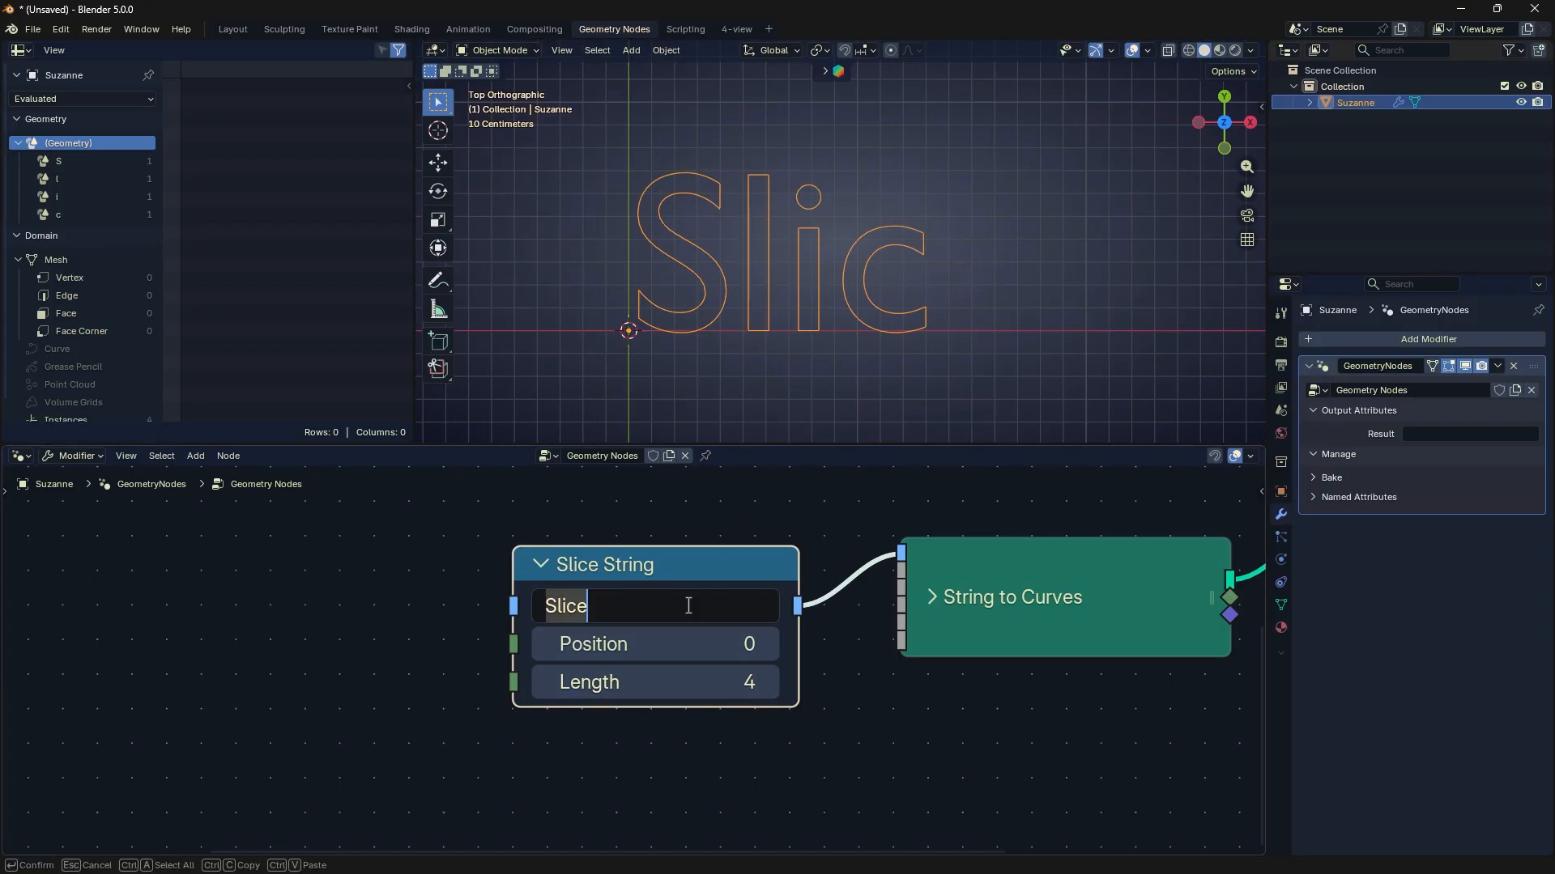
text(Slice)
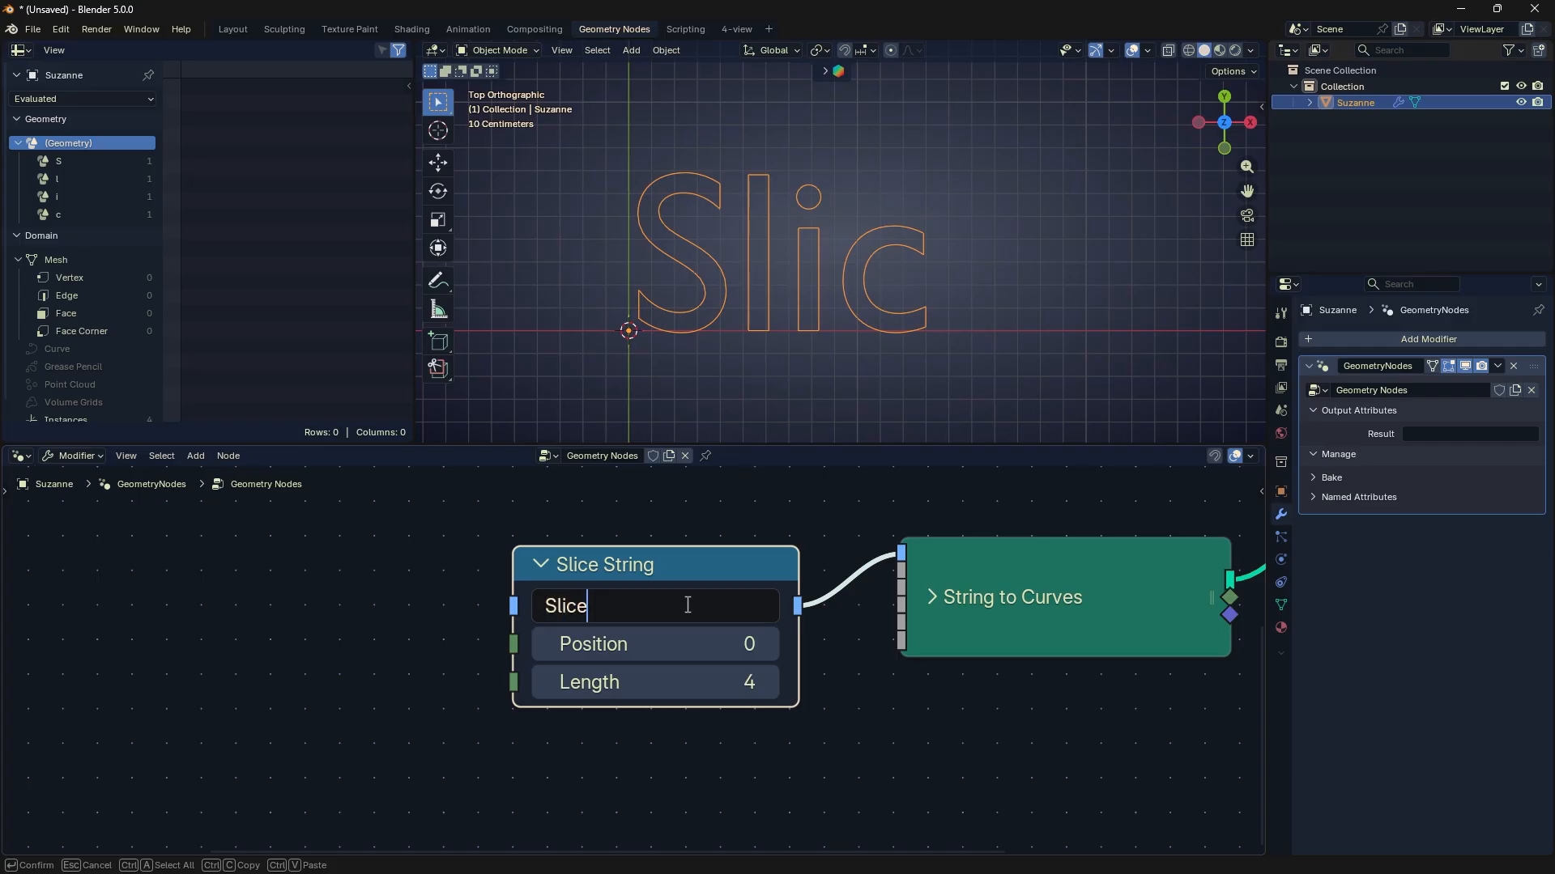
text(-String-Here)
key(Return)
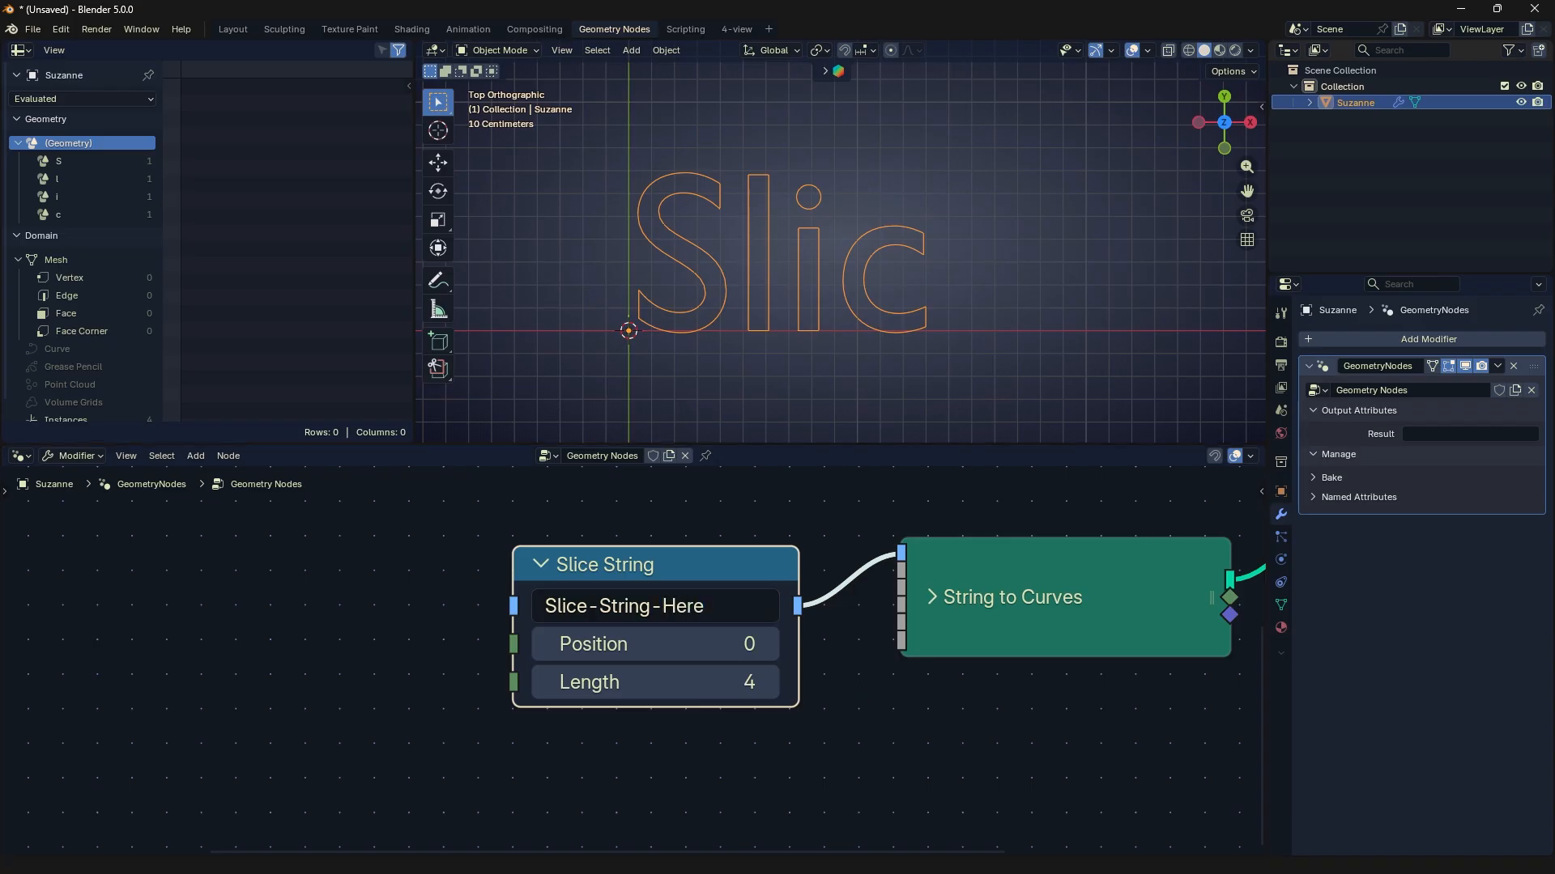
- Increase the Slice String node's Length to 10
click(804, 730)
drag(745, 687, 790, 687)
scroll(746, 288, down, 5)
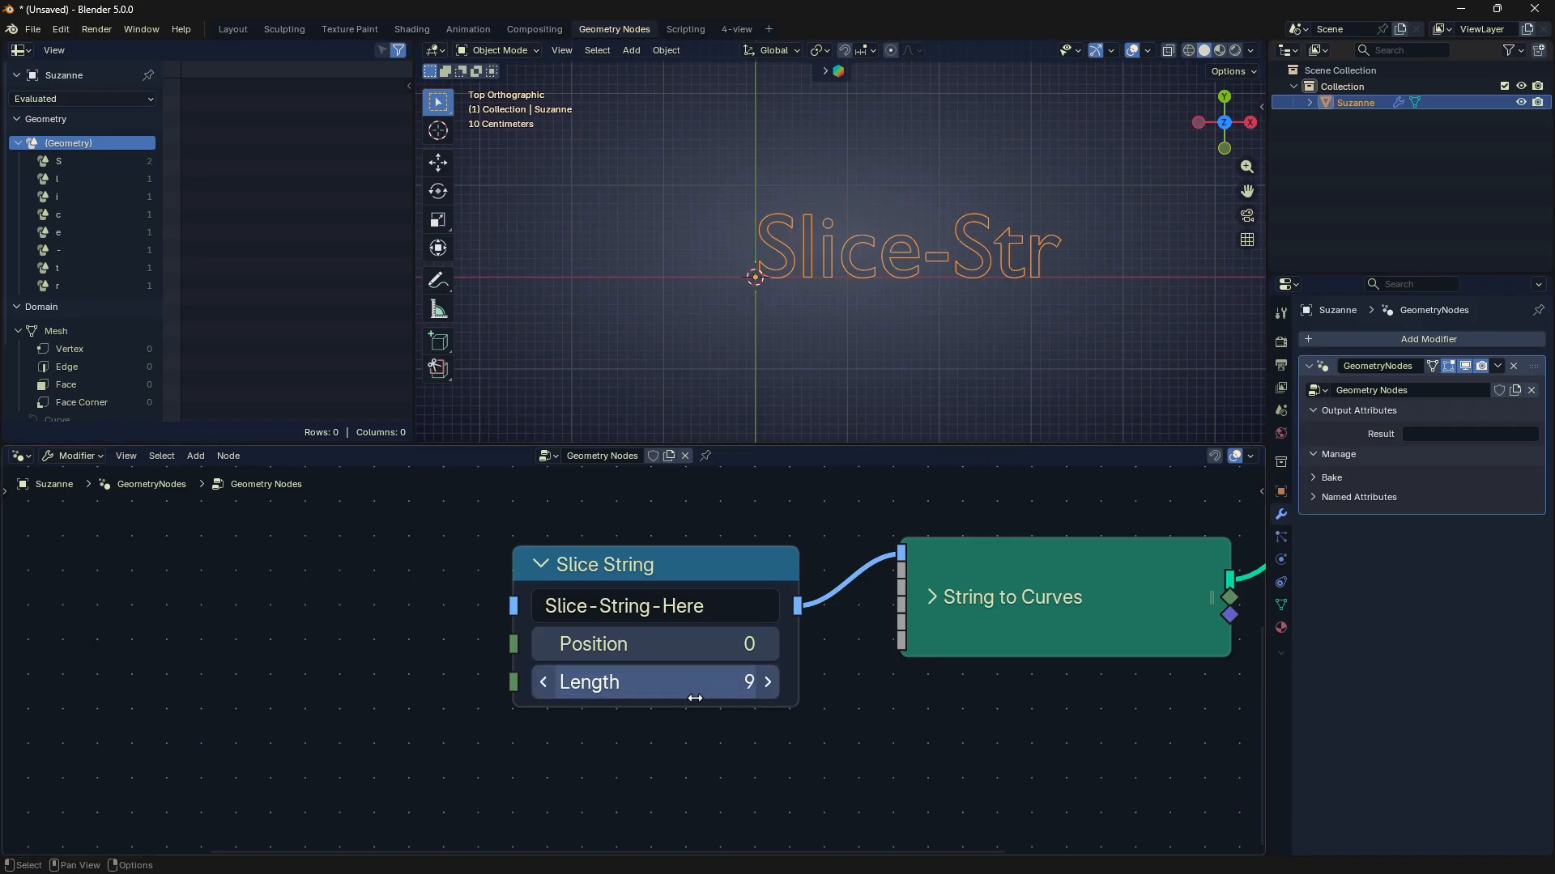
drag(693, 696, 648, 682)
scroll(941, 369, down, 2)
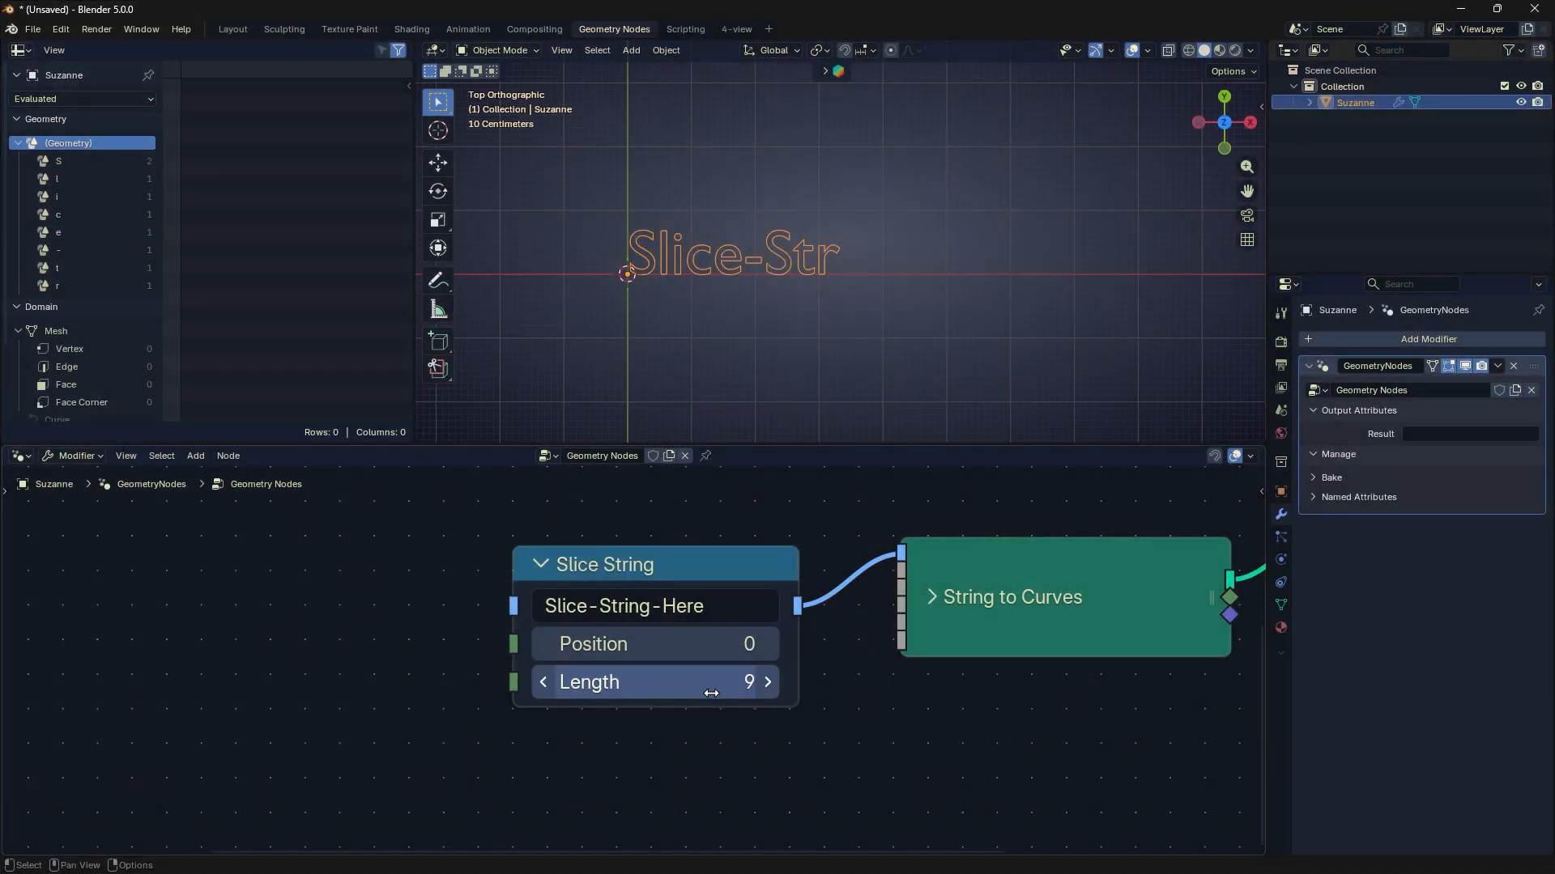
mouse_move(711, 693)
mouse_down()
mouse_move(735, 693)
mouse_move(638, 693)
mouse_move(719, 693)
mouse_up()
- Add a Find in String node and place it below the String to Curves node
key(shift+a)
mouse_move(868, 663)
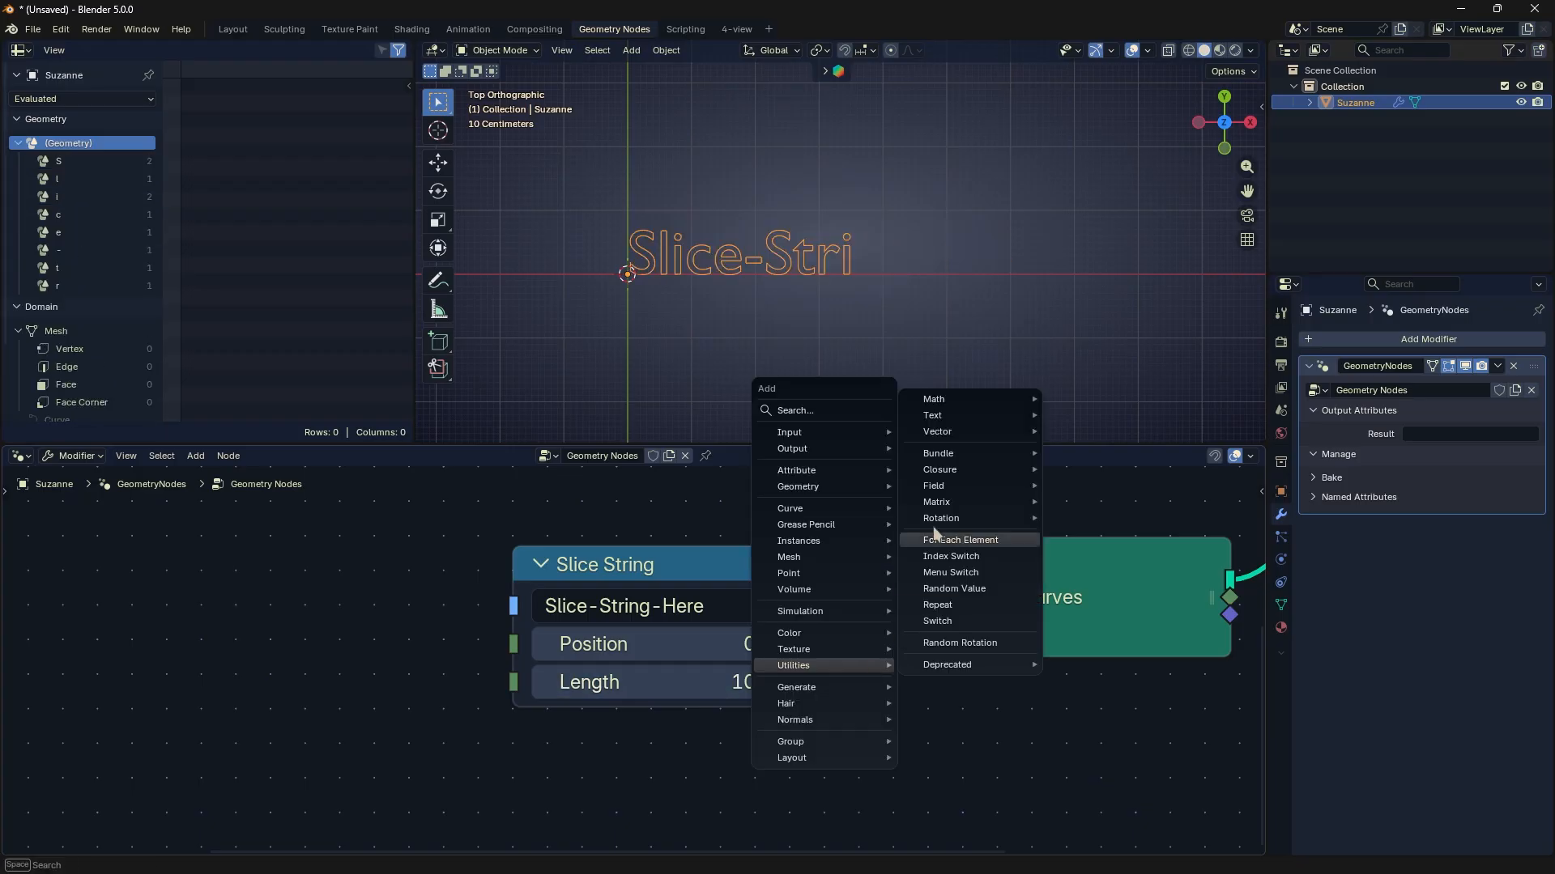
mouse_move(958, 420)
click(1066, 502)
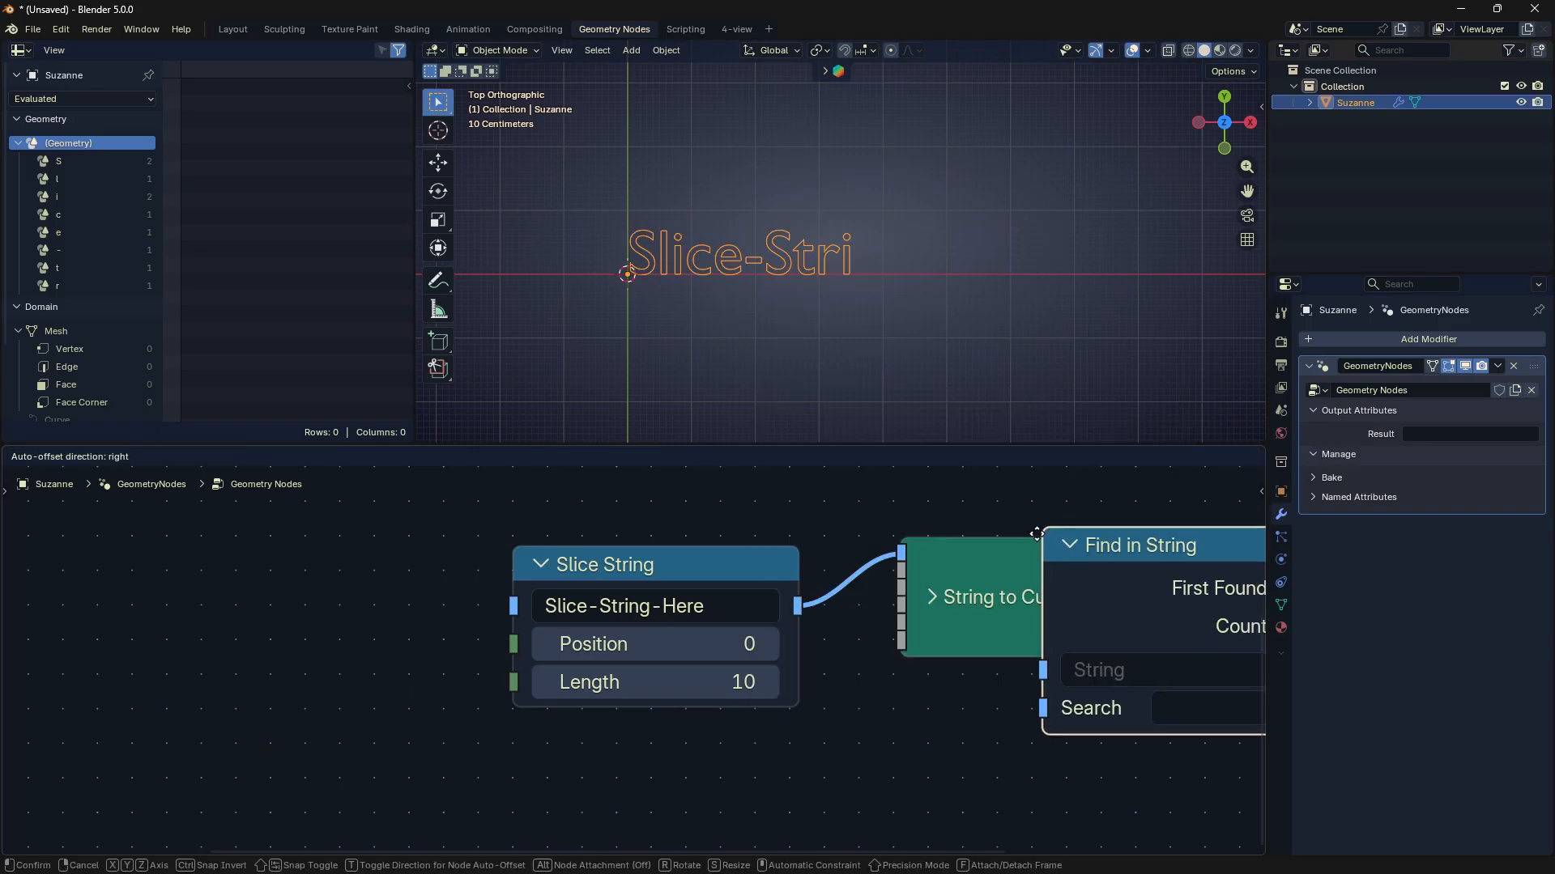
scroll(834, 672, down, 2)
click(811, 673)
drag(812, 674, 924, 698)
middle_drag(855, 707, 763, 716)
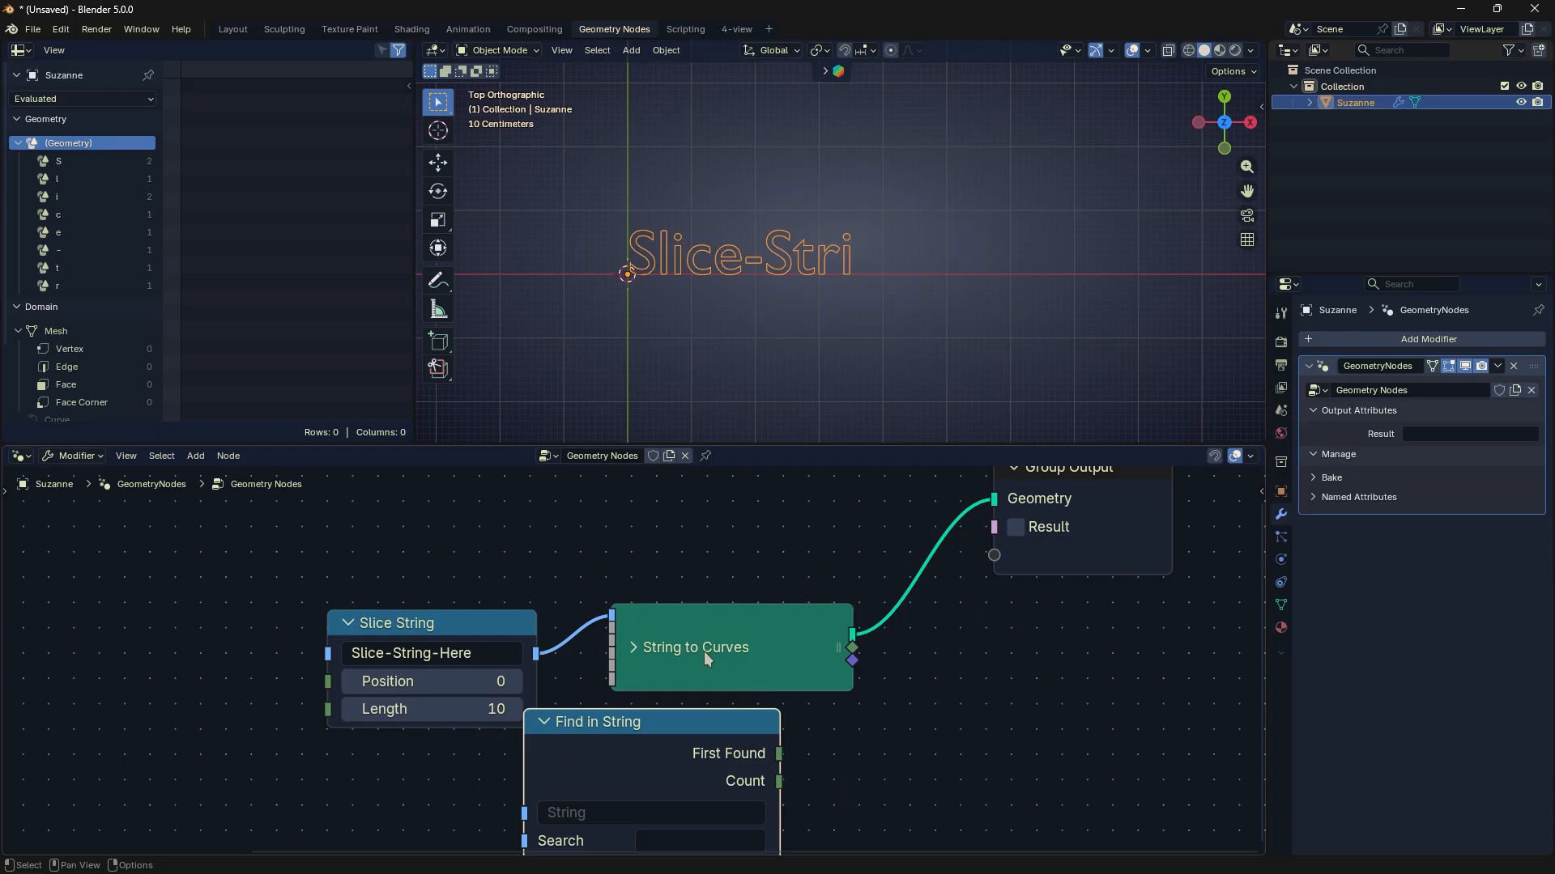
- Move String to Curves away from Find in String and connect First Found to the Group Output's Result input
drag(706, 658, 738, 603)
drag(779, 753, 995, 527)
middle_drag(790, 685, 814, 632)
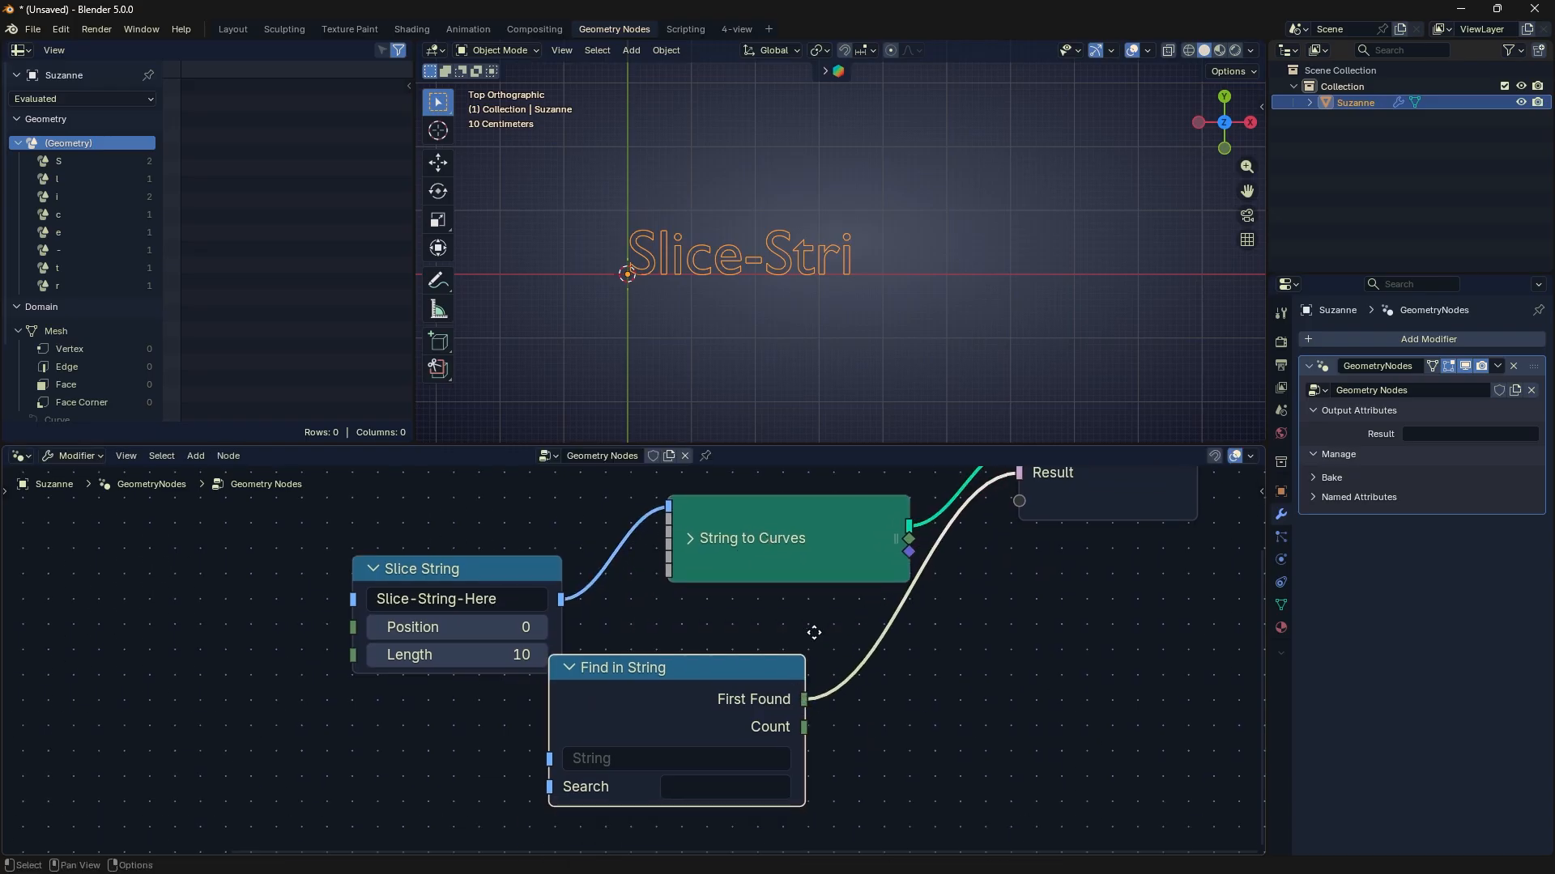
drag(750, 687, 816, 646)
middle_drag(820, 649, 776, 685)
- Feed Slice String's output into Find in String, set Search to "Slice" and show Count in a Viewer node
drag(519, 638, 572, 753)
drag(710, 682, 735, 650)
middle_drag(735, 649, 689, 694)
ctrl+right_drag(549, 634, 541, 580)
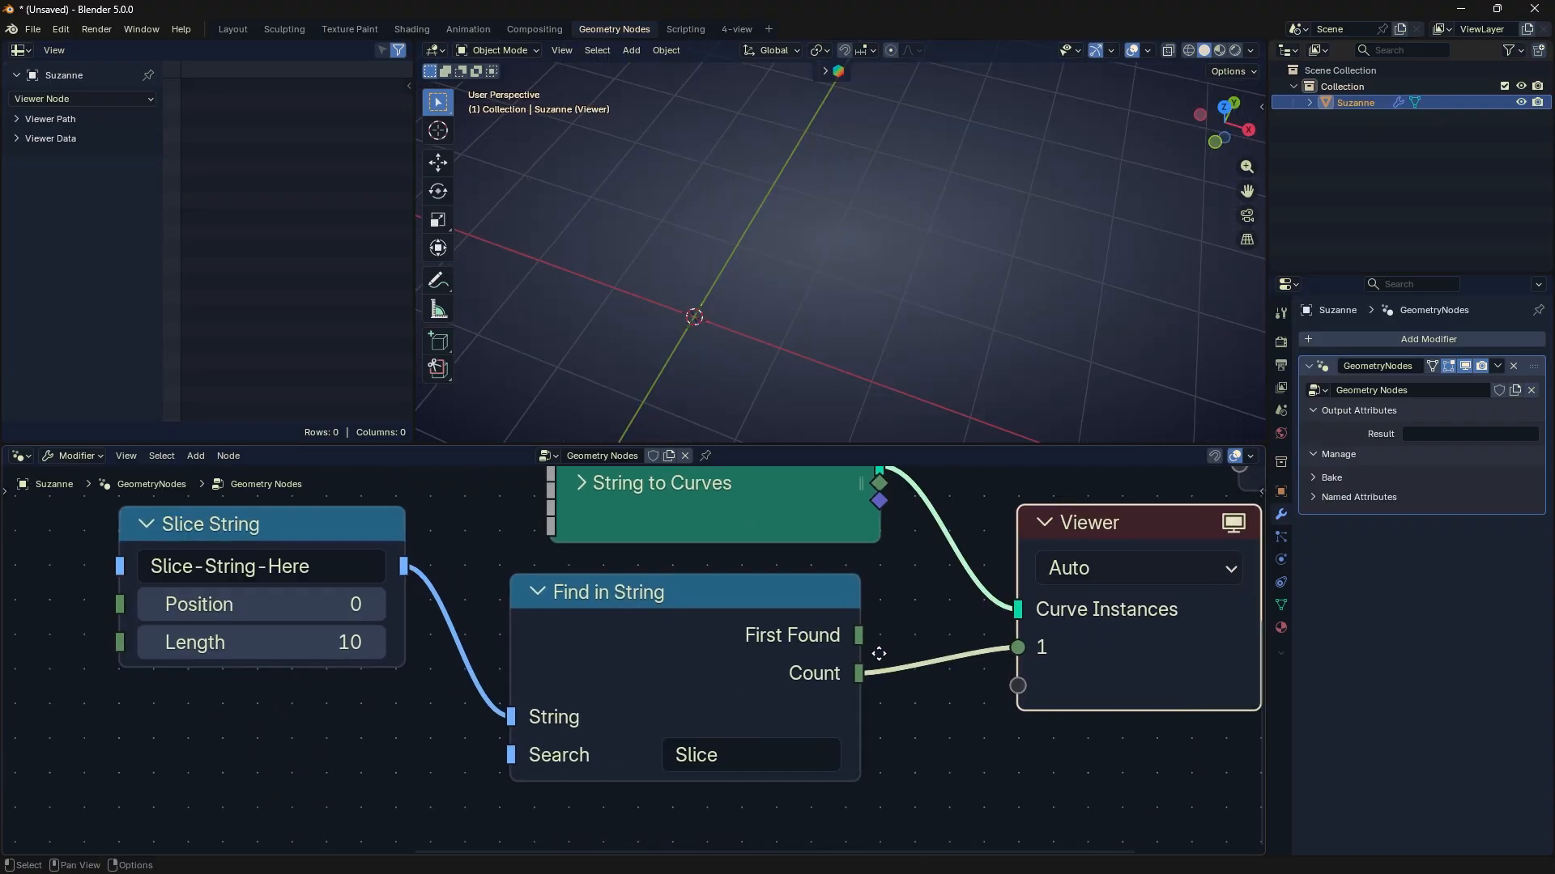
middle_drag(754, 654, 825, 633)
- Move the Slice String node down and expand Viewer Path and Viewer Data in the spreadsheet
drag(357, 521, 349, 599)
click(80, 118)
click(48, 191)
scroll(478, 664, up, 1)
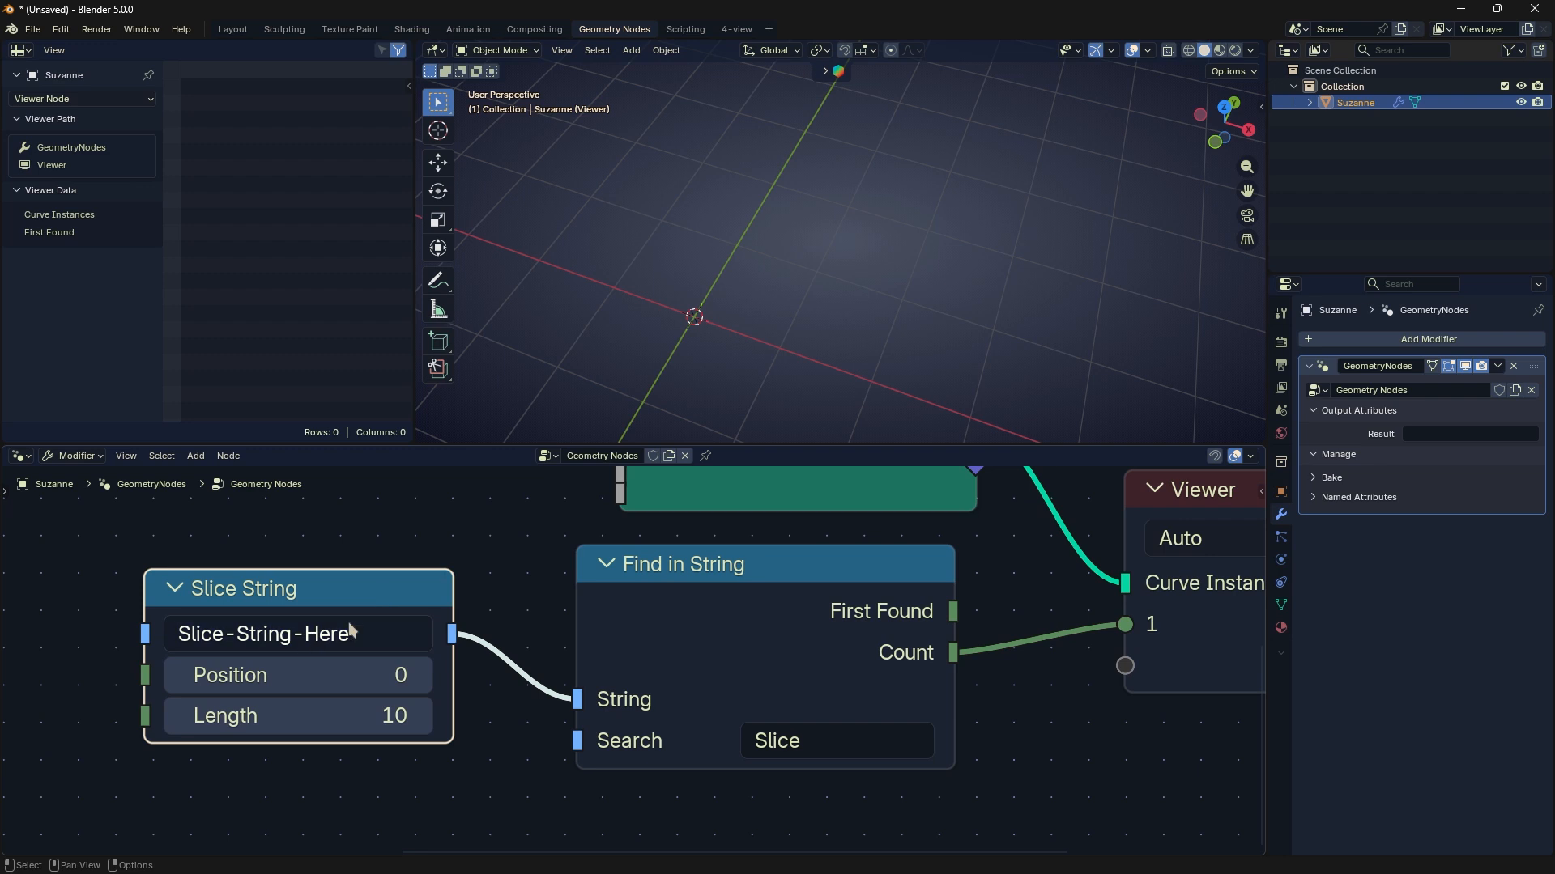
- Raise the Slice String node's Length to 25
click(356, 717)
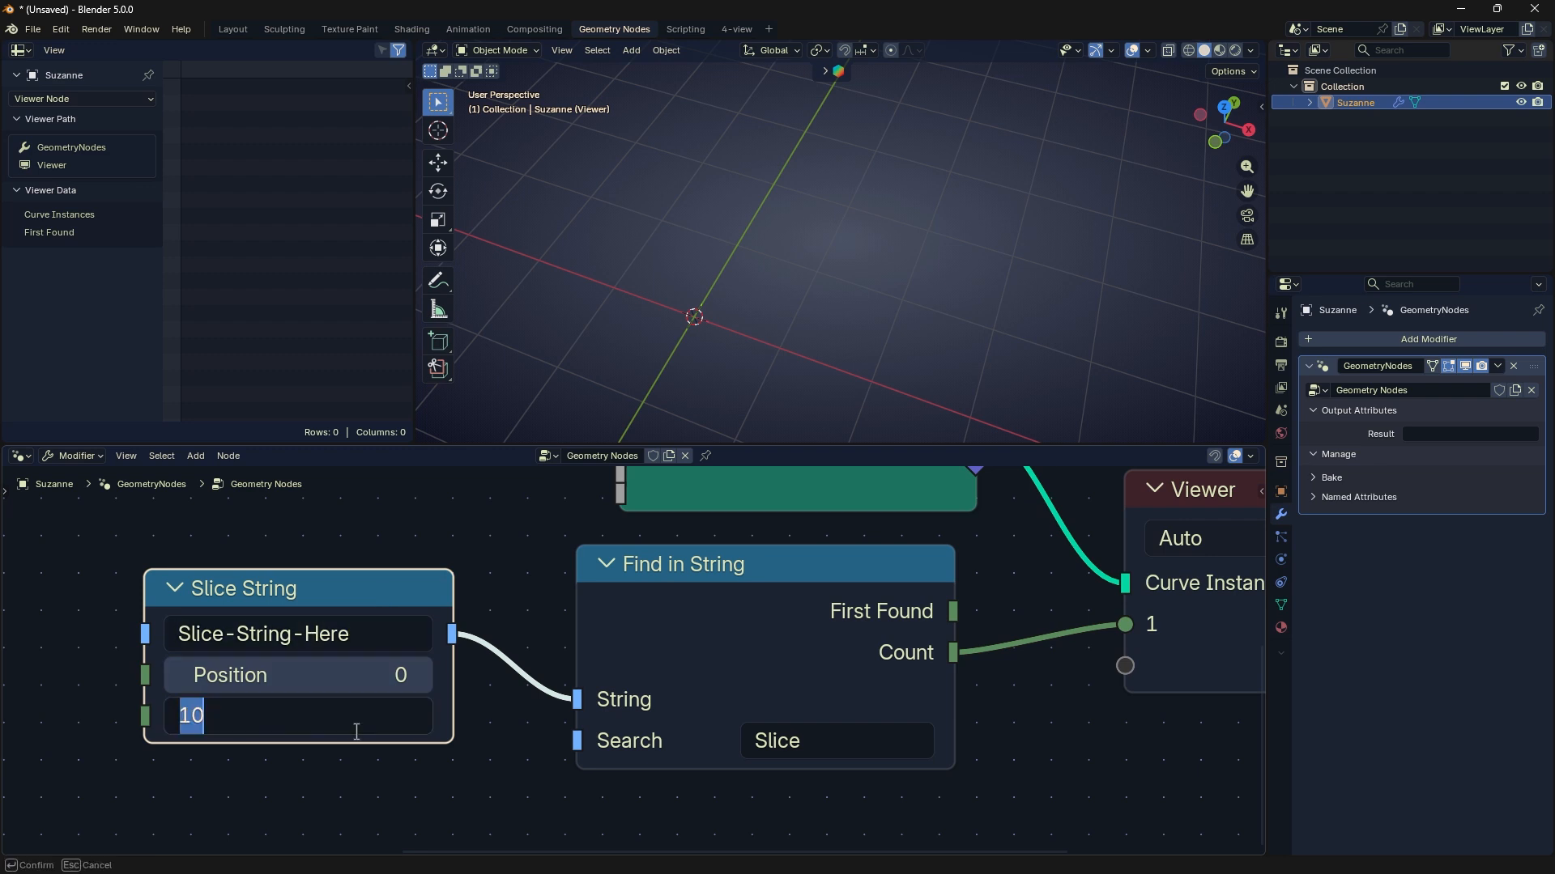
click(357, 737)
drag(337, 715, 469, 715)
click(338, 715)
text(19)
key(Return)
click(337, 715)
text(25)
key(Return)
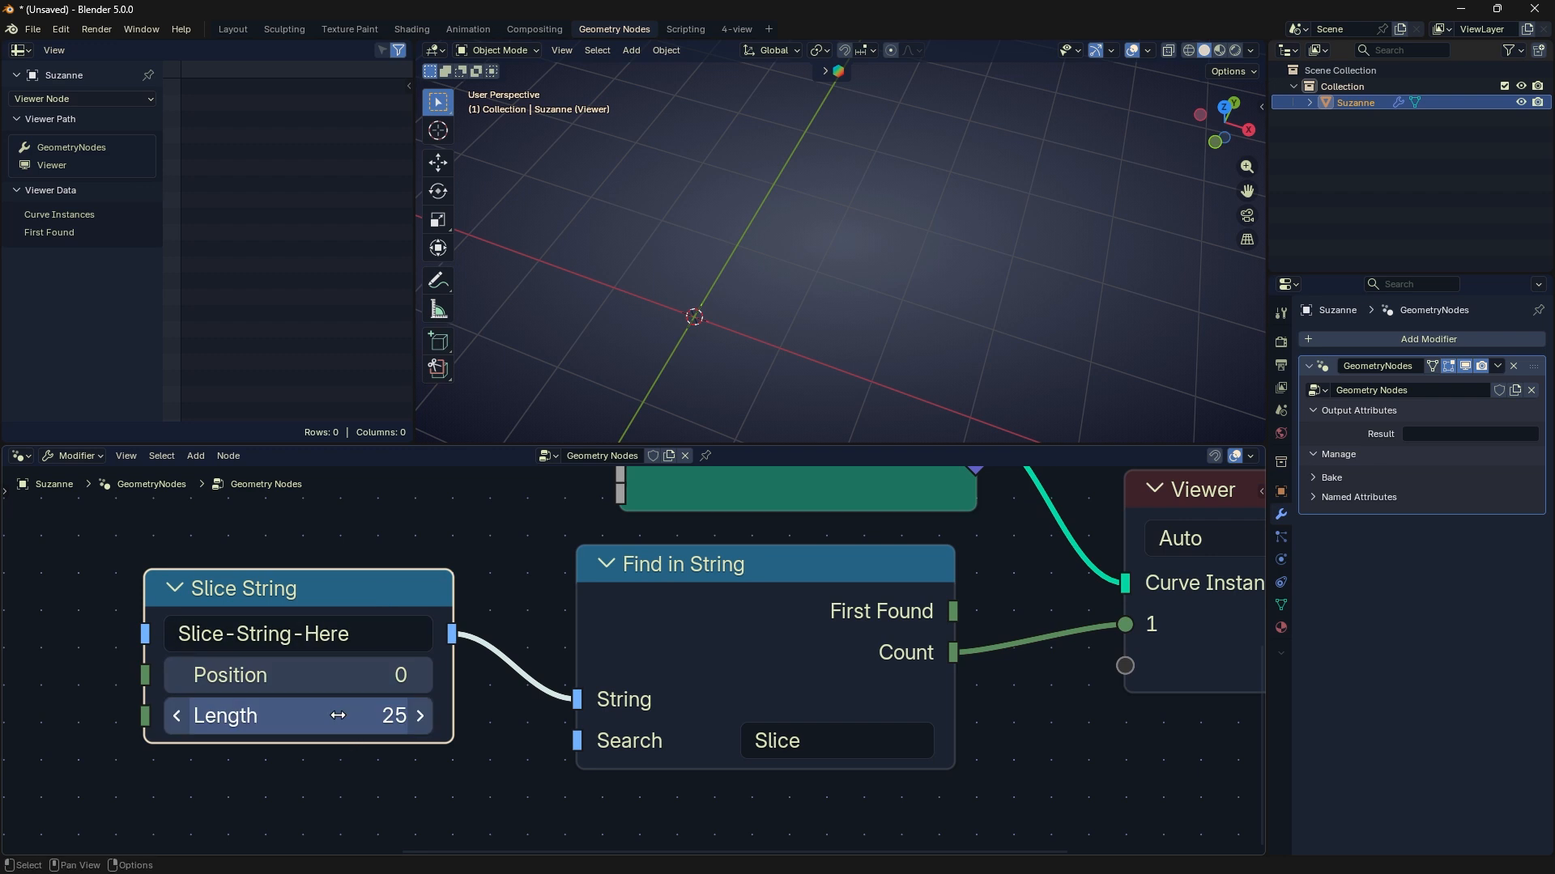
click(518, 710)
- Delete the Slice String node and enter "Slice-here" as the Find in String node's own string
ctrl+right_drag(510, 635, 488, 677)
drag(358, 603, 319, 617)
key(x)
click(681, 698)
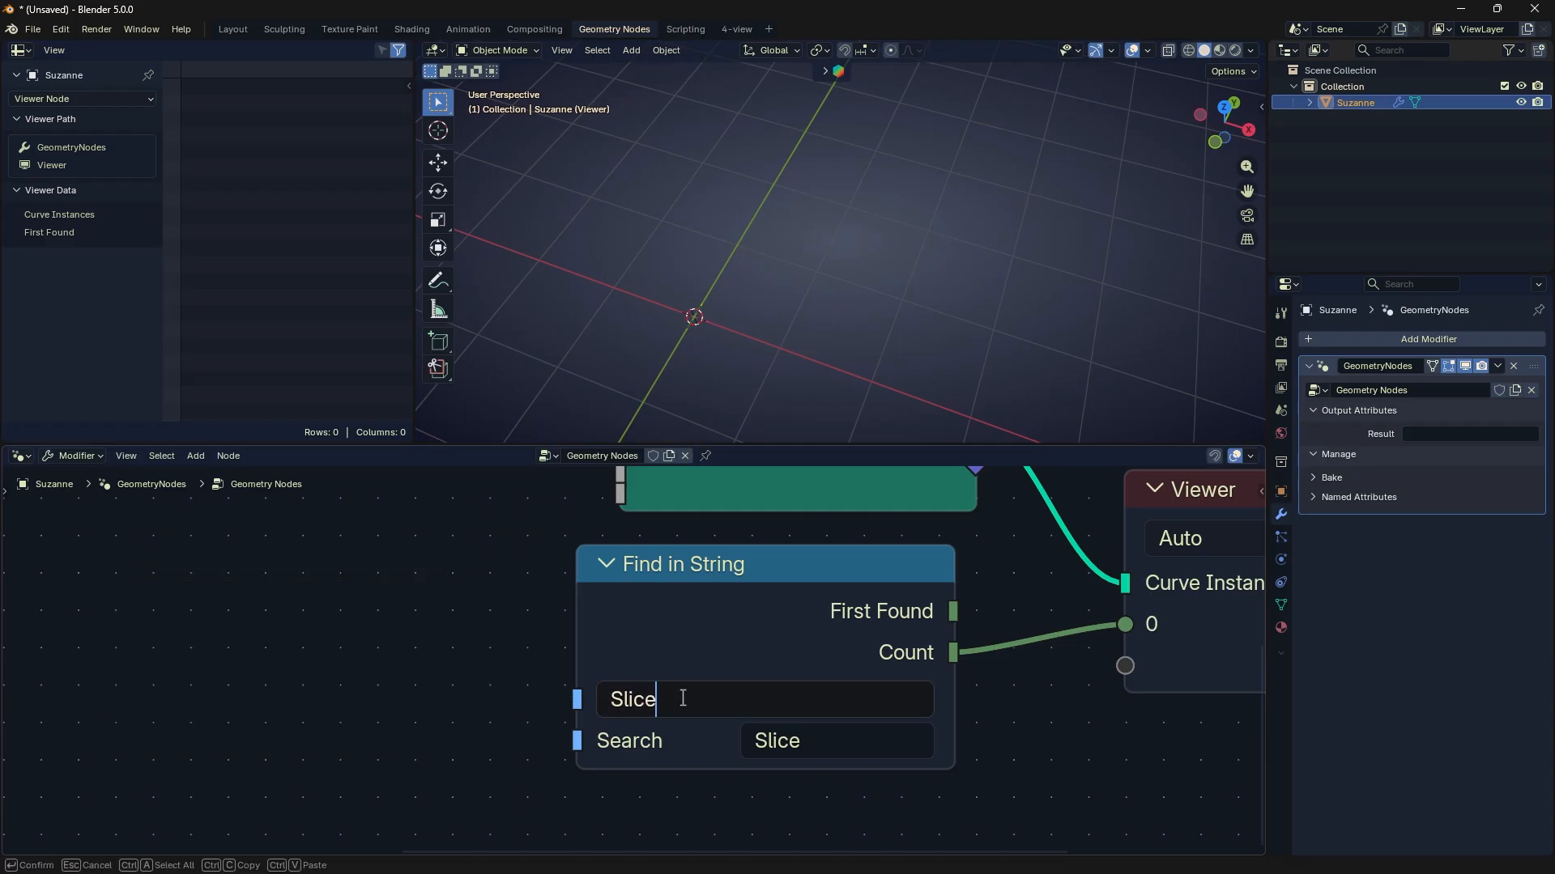
key(Return)
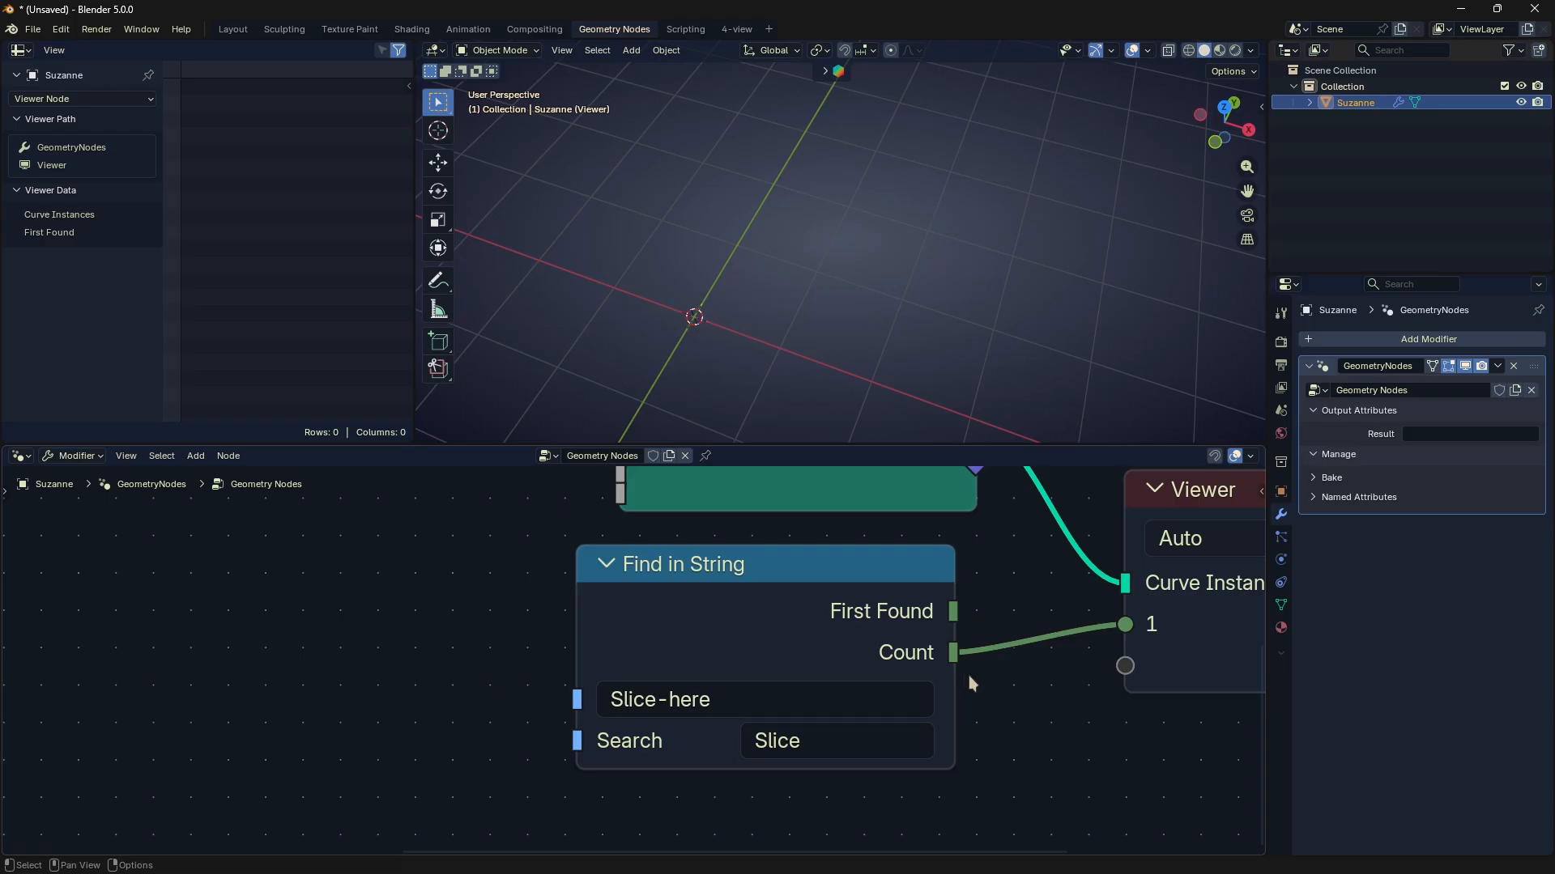
- Replace the Find in String node's string with "Name"
middle_drag(965, 699, 754, 702)
click(489, 703)
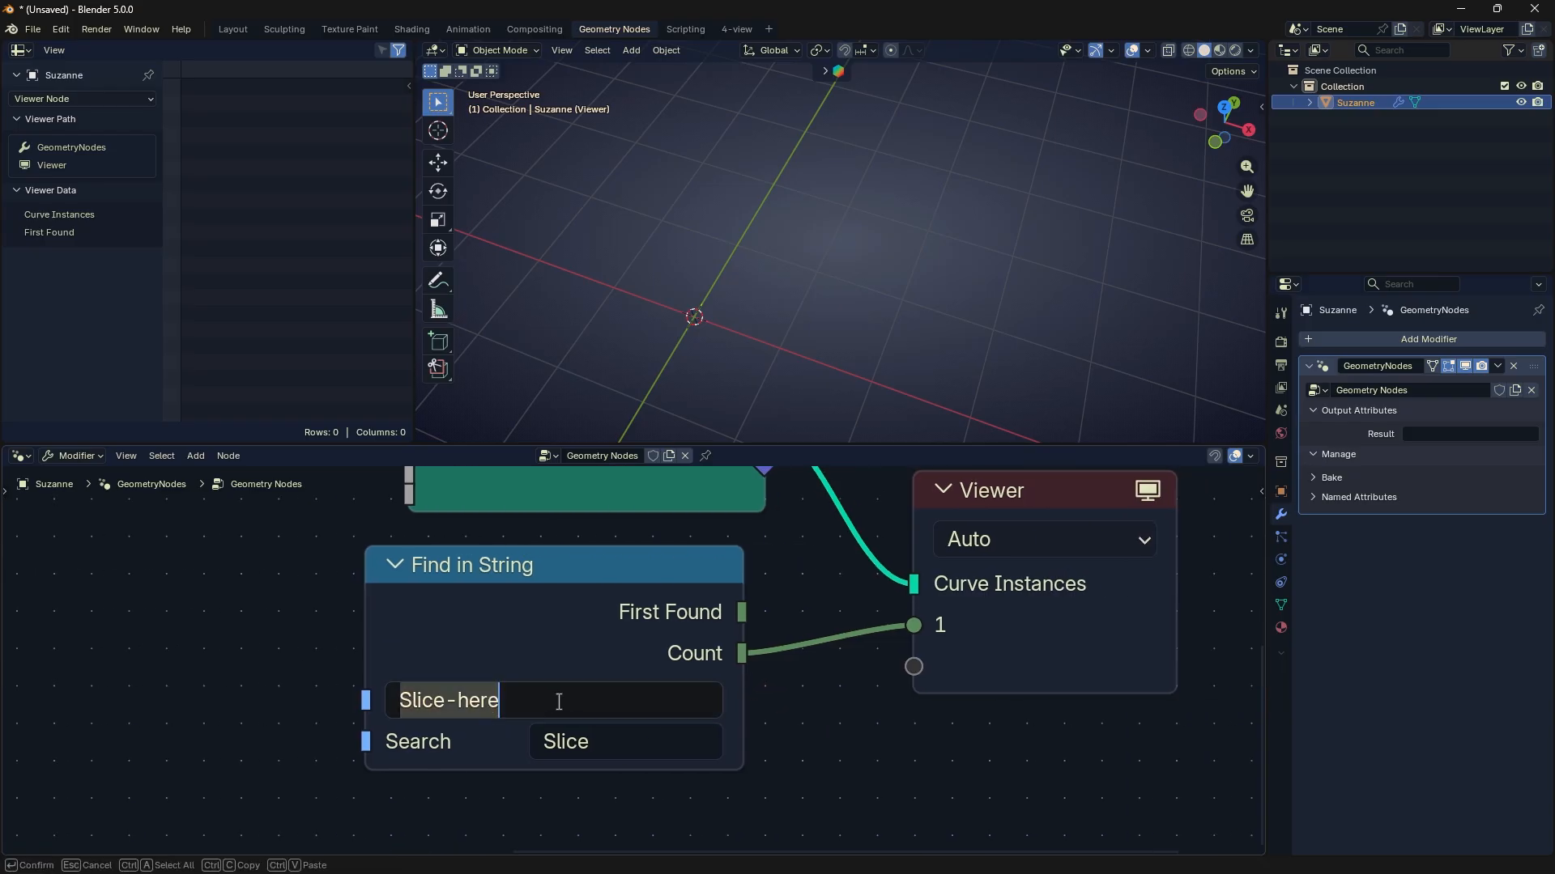
text(Name)
key(Return)
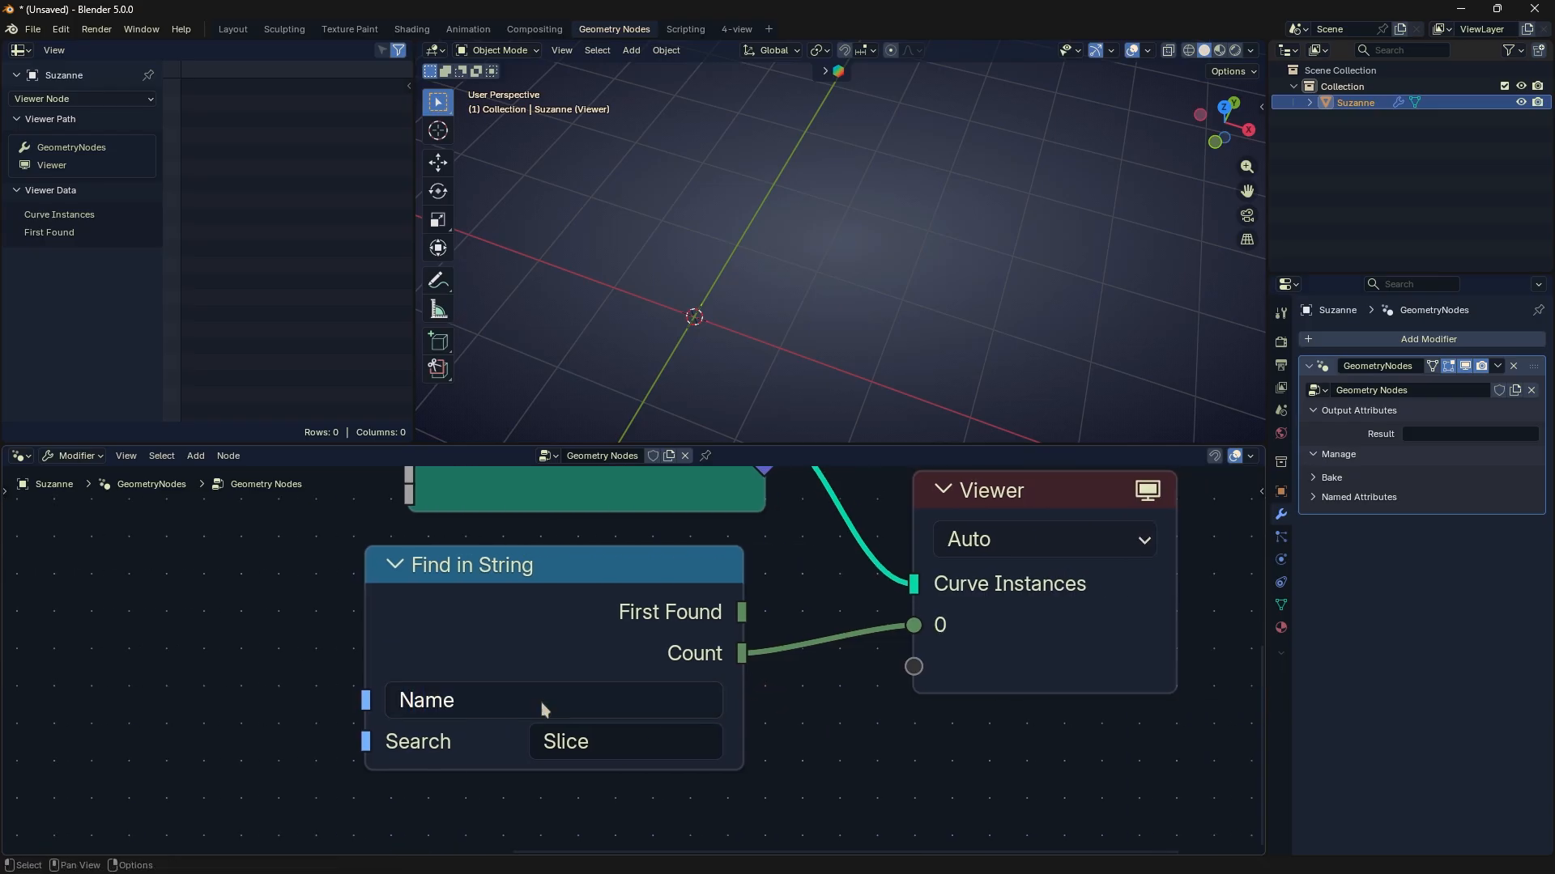
- Rewire the Viewer to show Find in String's First Found output alongside the curve instances
alt+drag(948, 606, 955, 643)
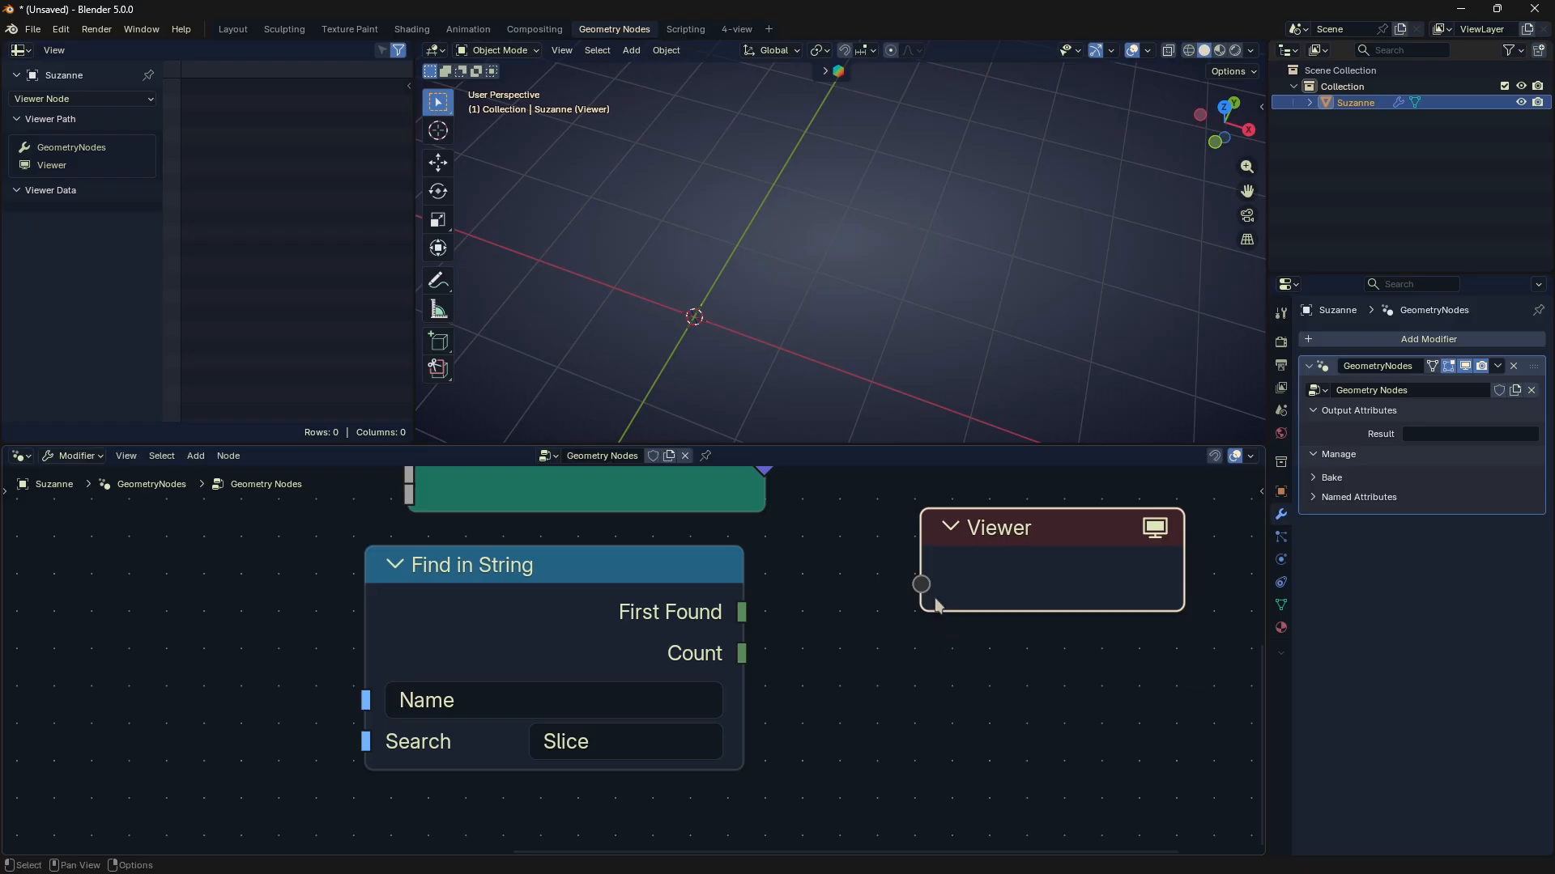
middle_drag(929, 562, 868, 698)
drag(702, 565, 684, 749)
middle_drag(882, 803, 864, 673)
key(d)
mouse_move(756, 715)
mouse_down()
mouse_move(907, 651)
mouse_move(863, 674)
mouse_up()
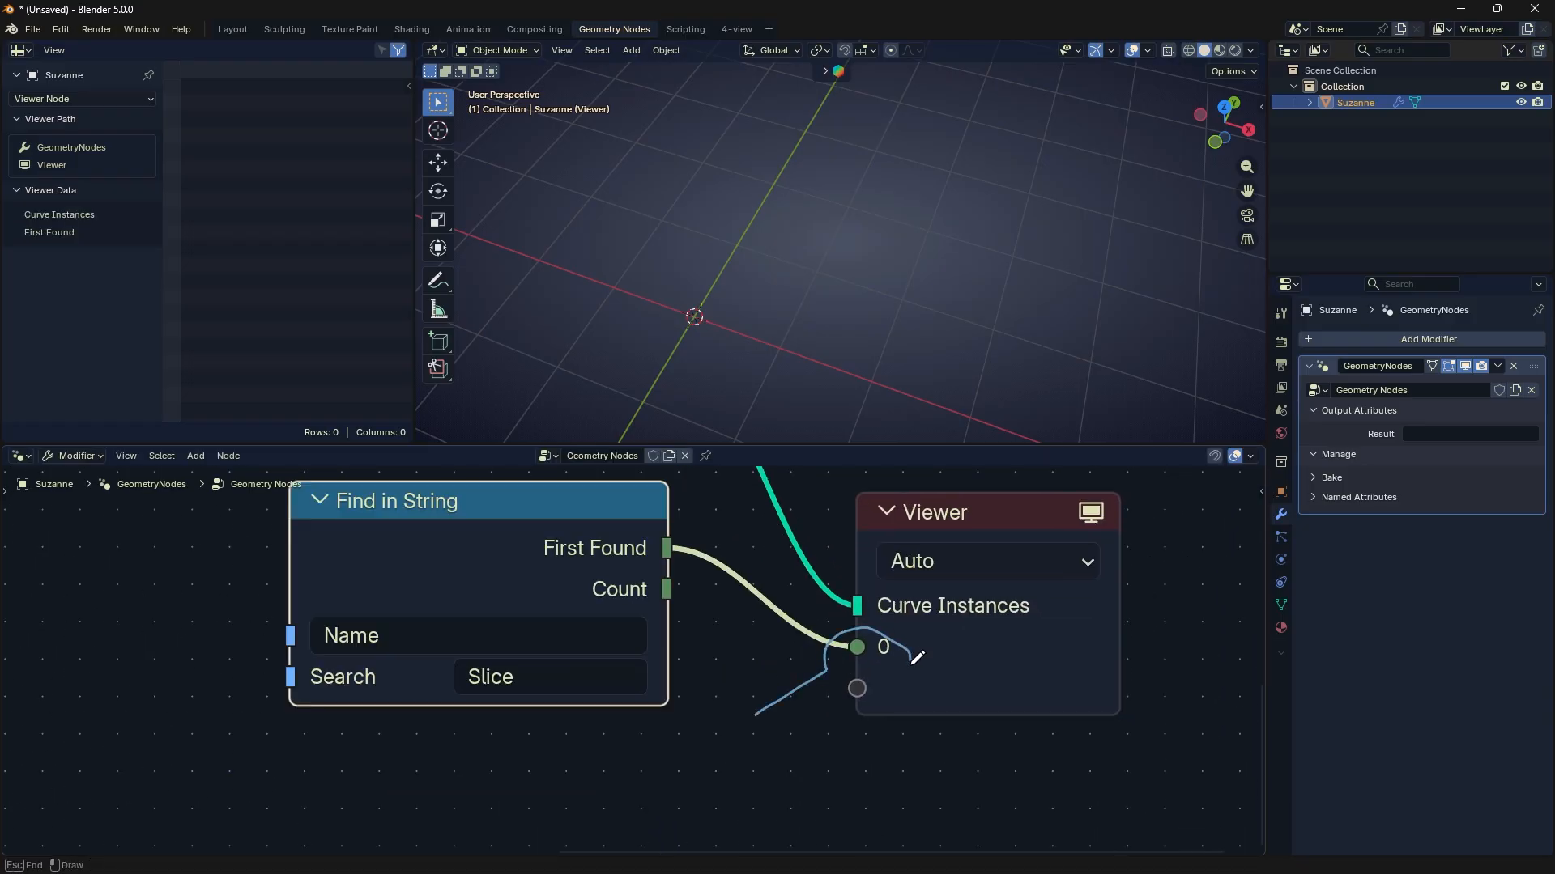
right_drag(863, 673, 753, 688)
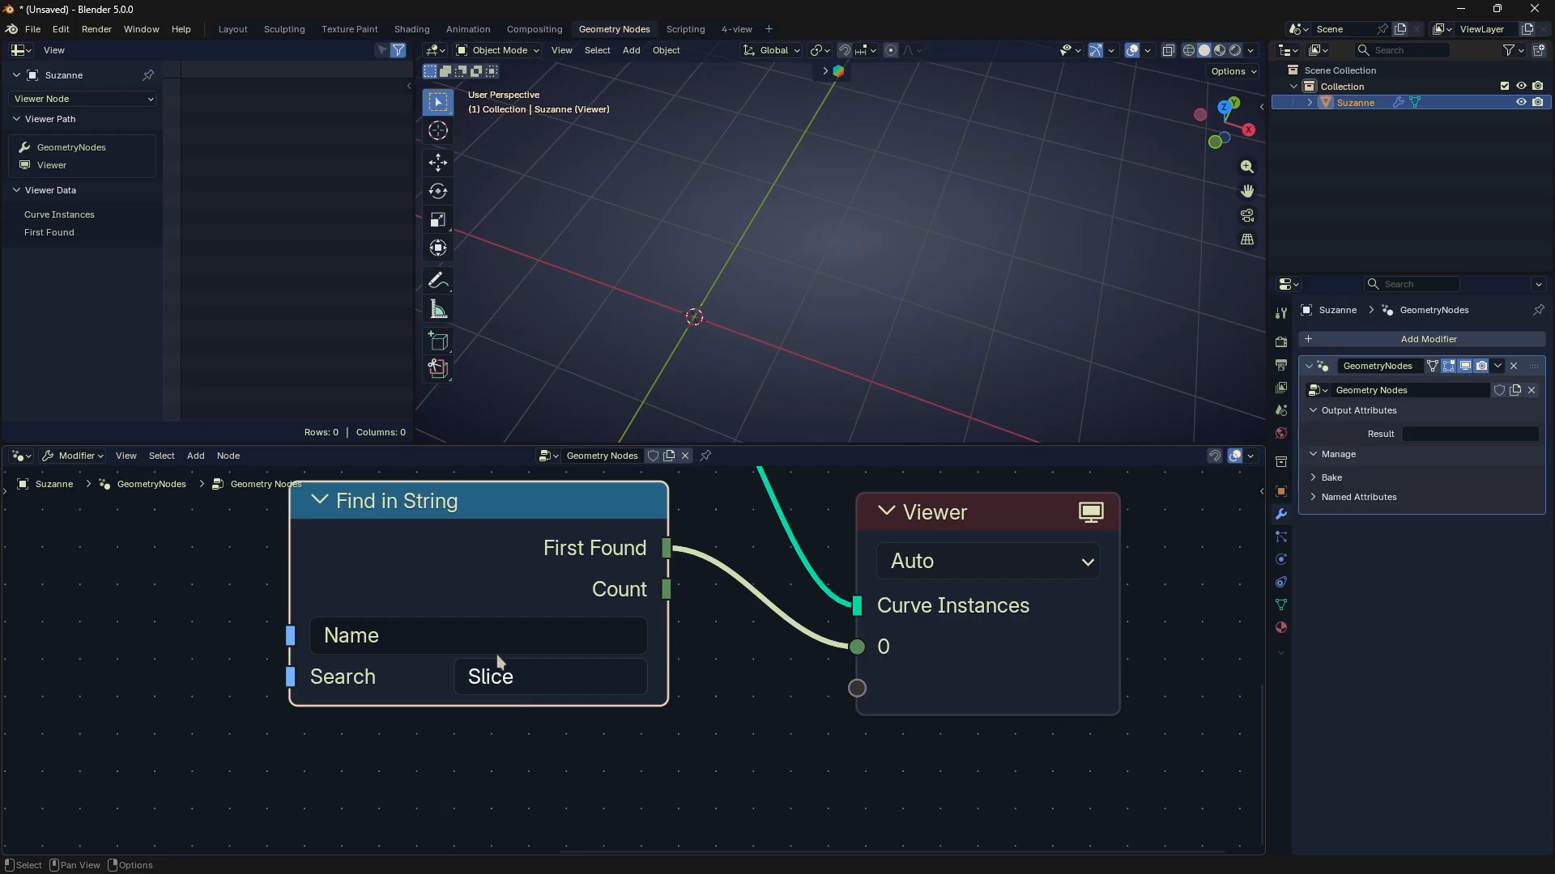
- Set the Find in String node's Search value to "Name"
click(575, 678)
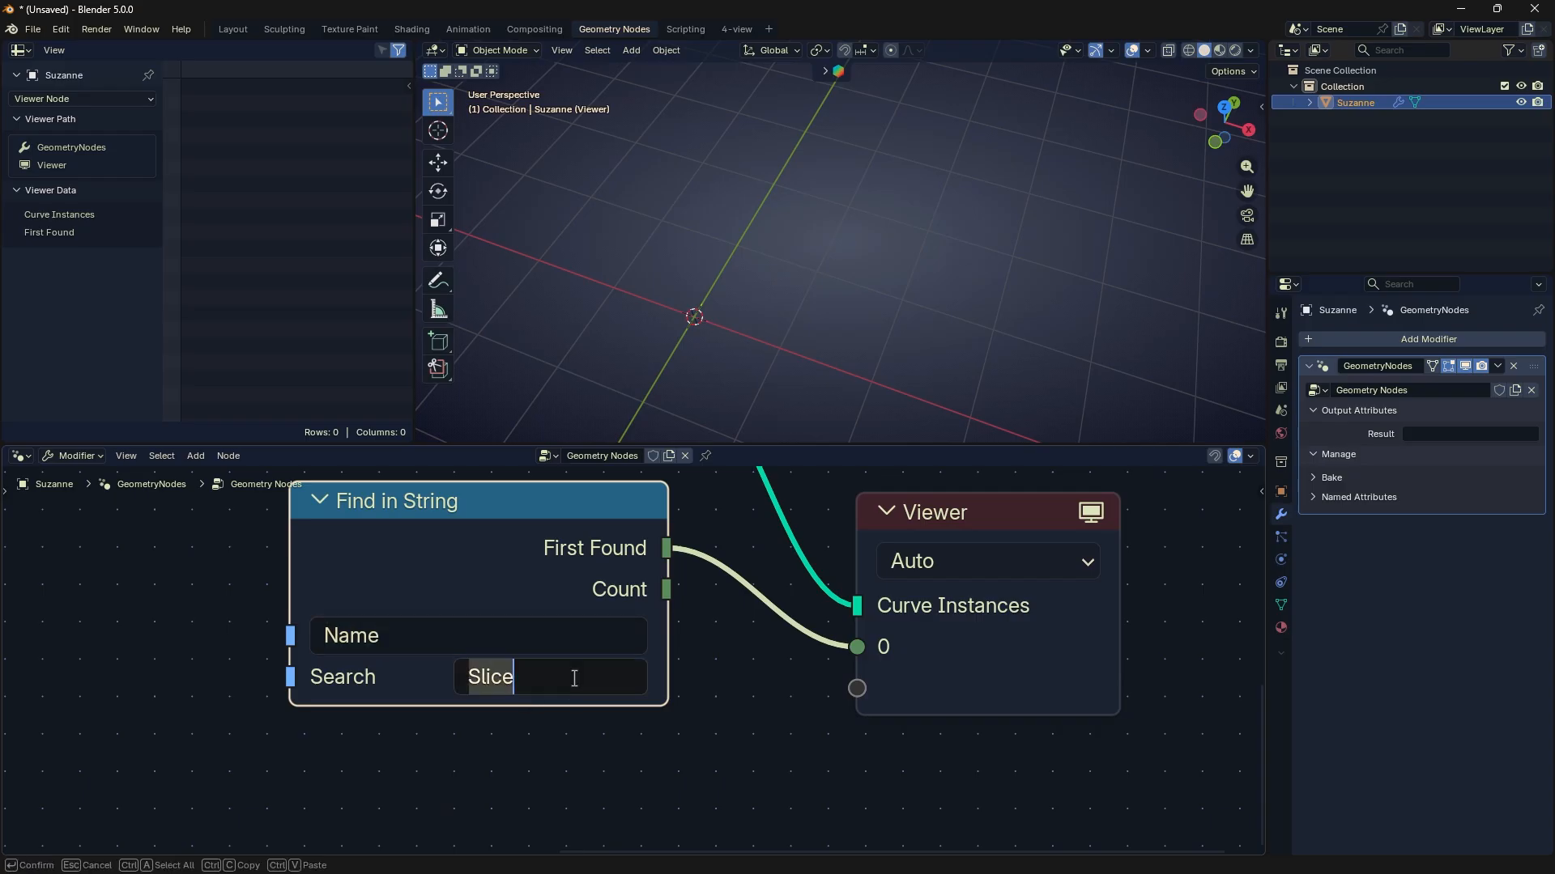
text(Name)
key(Return)
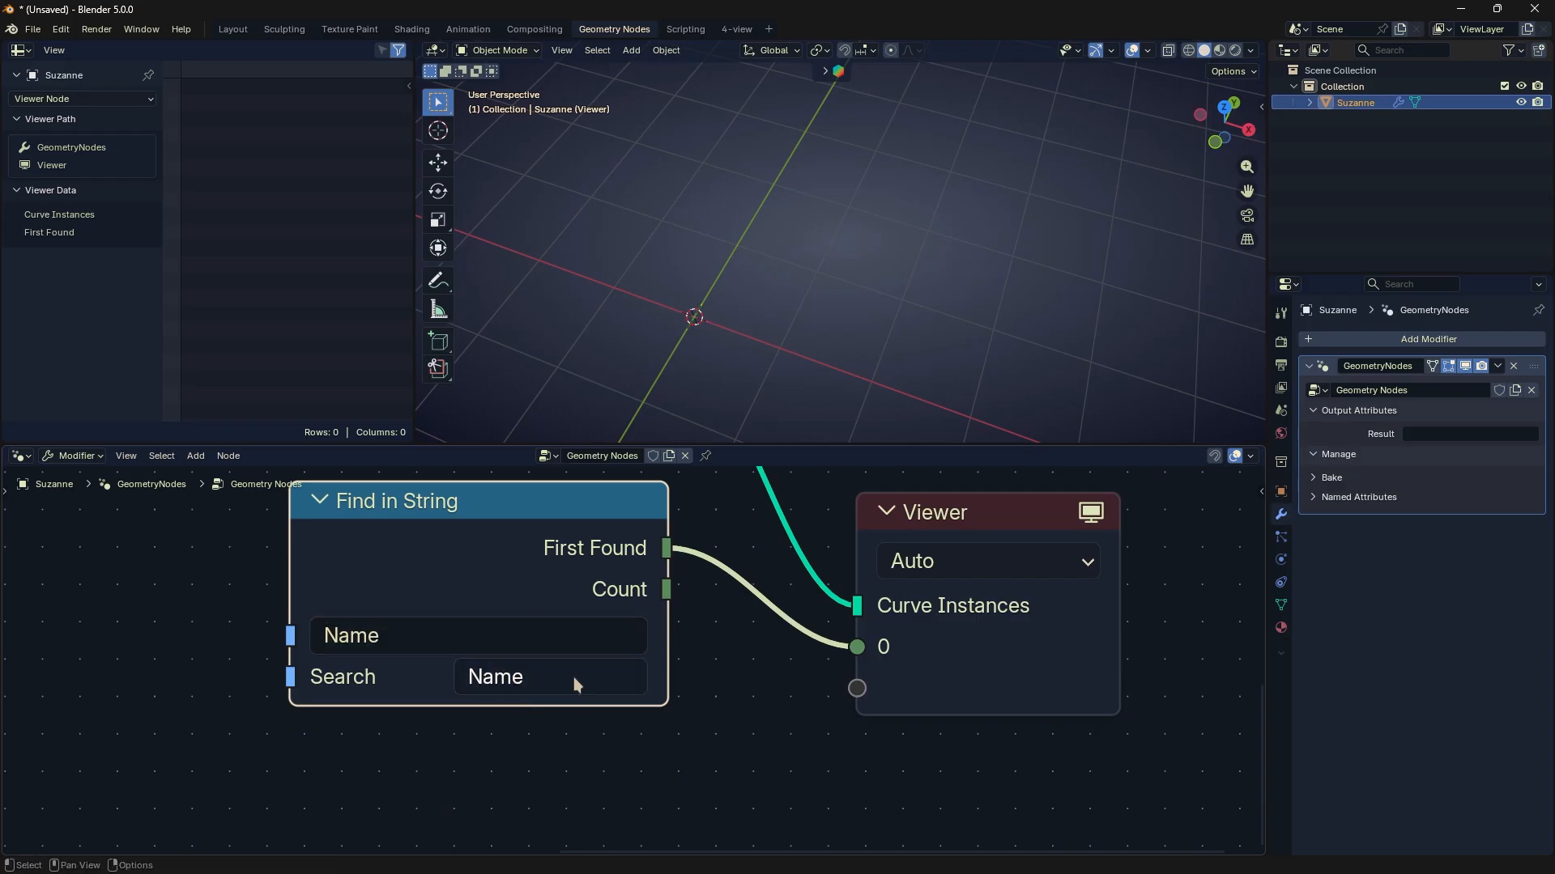
- Set both the string and the Search value of Find in String to "Slice"
click(538, 632)
text(Sli)
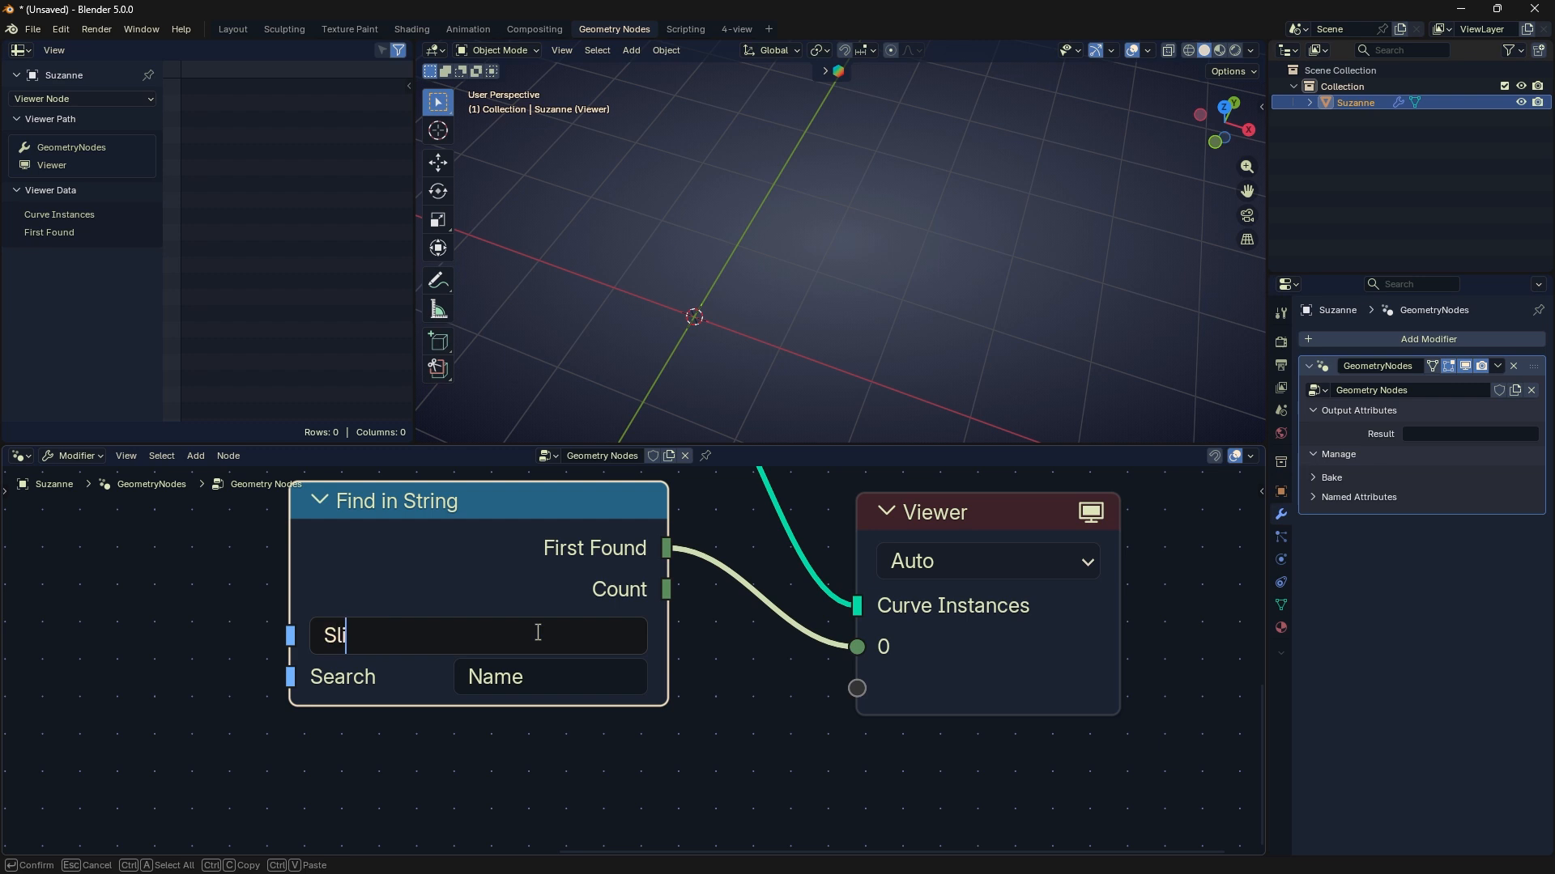
text(ce)
key(Tab)
text(S;l)
key(BackSpace)
key(BackSpace)
text(li)
key(Return)
- Set the Find in String node's string to "Slice-here"
click(538, 632)
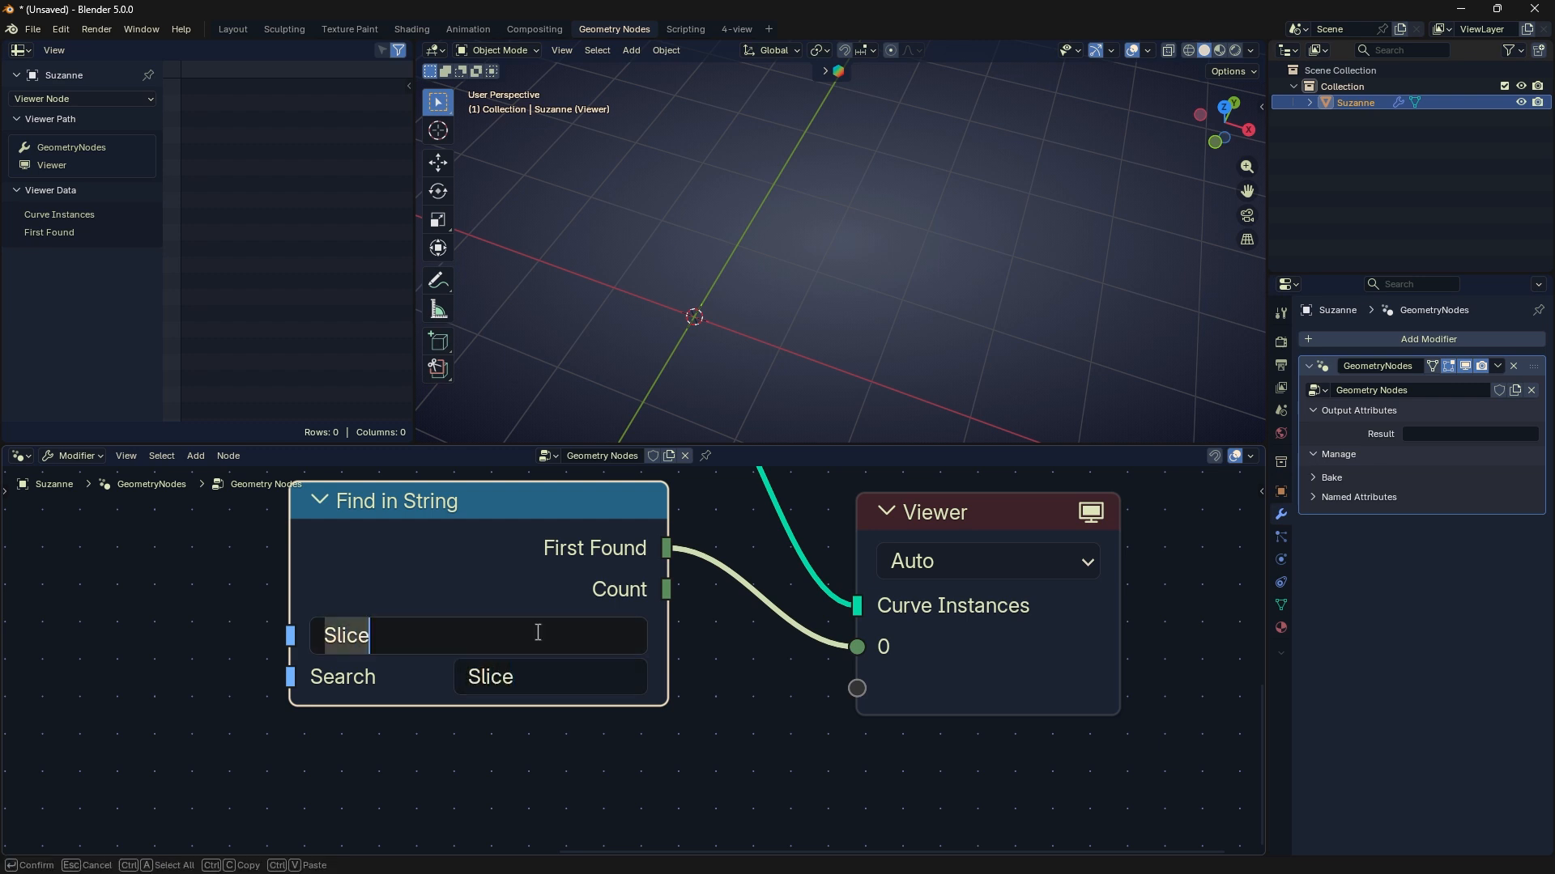
click(537, 632)
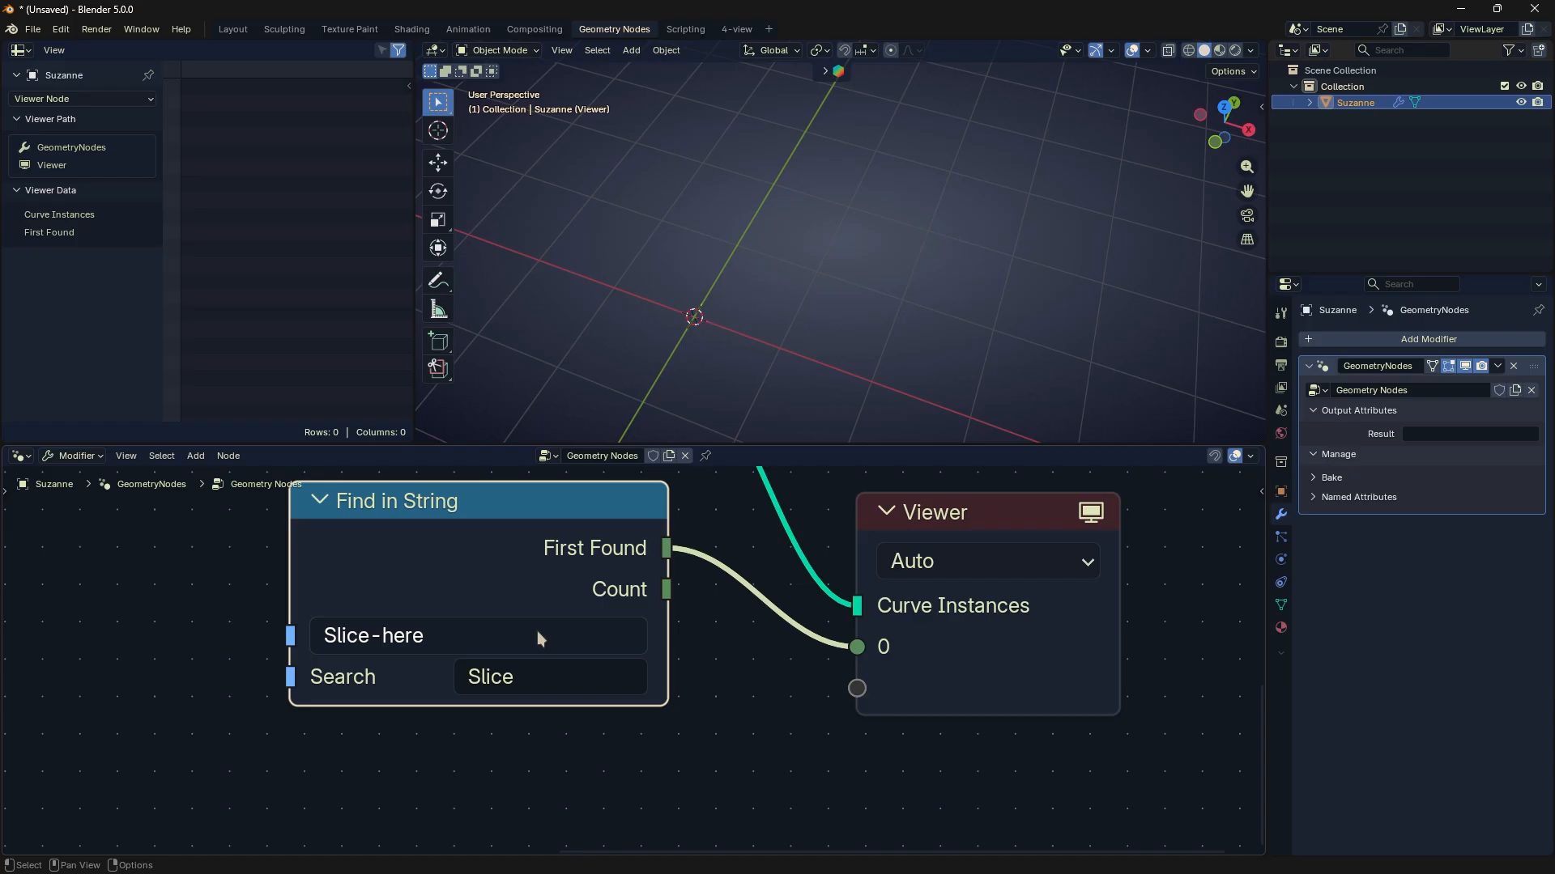
key(ctrl+a)
key(Return)
- Rewire the Viewer's value input to Find in String's Count output and set Search to "name"
middle_drag(723, 664, 727, 729)
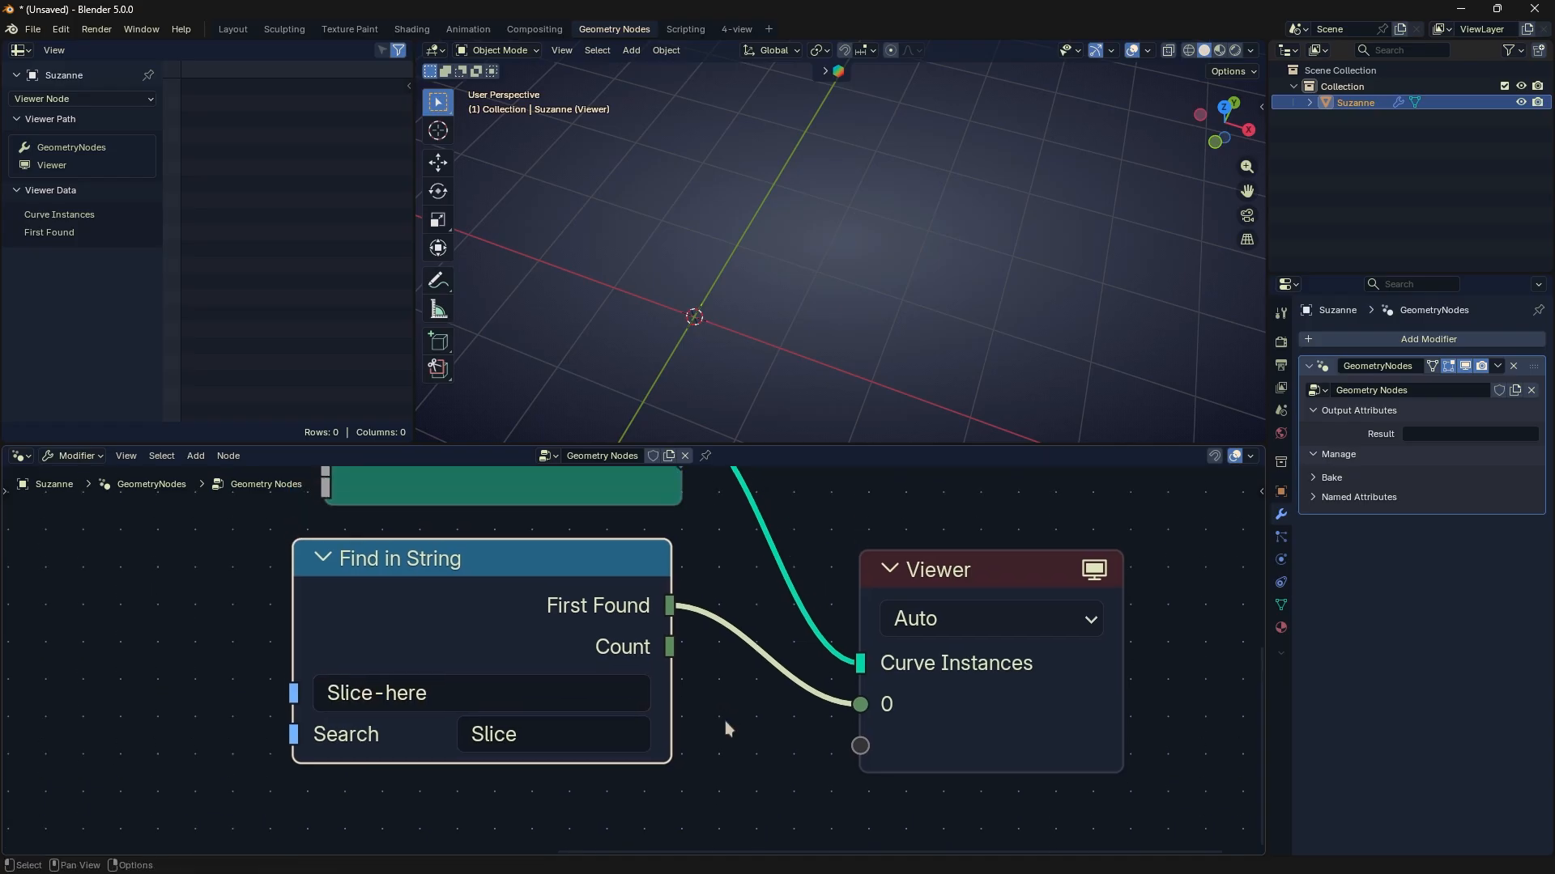
drag(672, 645, 860, 705)
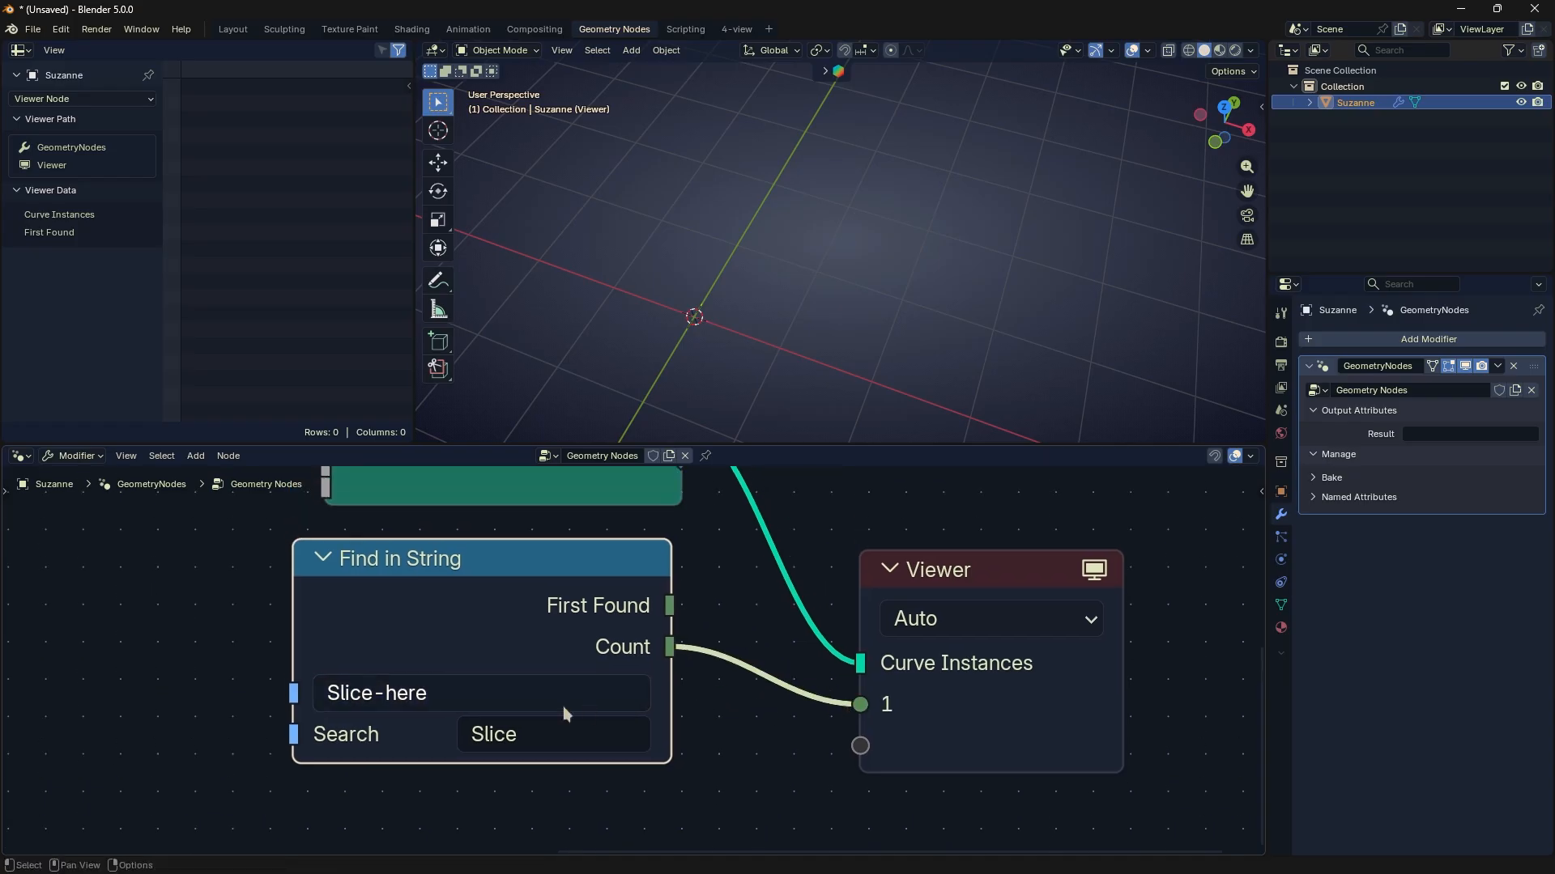
click(615, 737)
text(name)
key(Return)
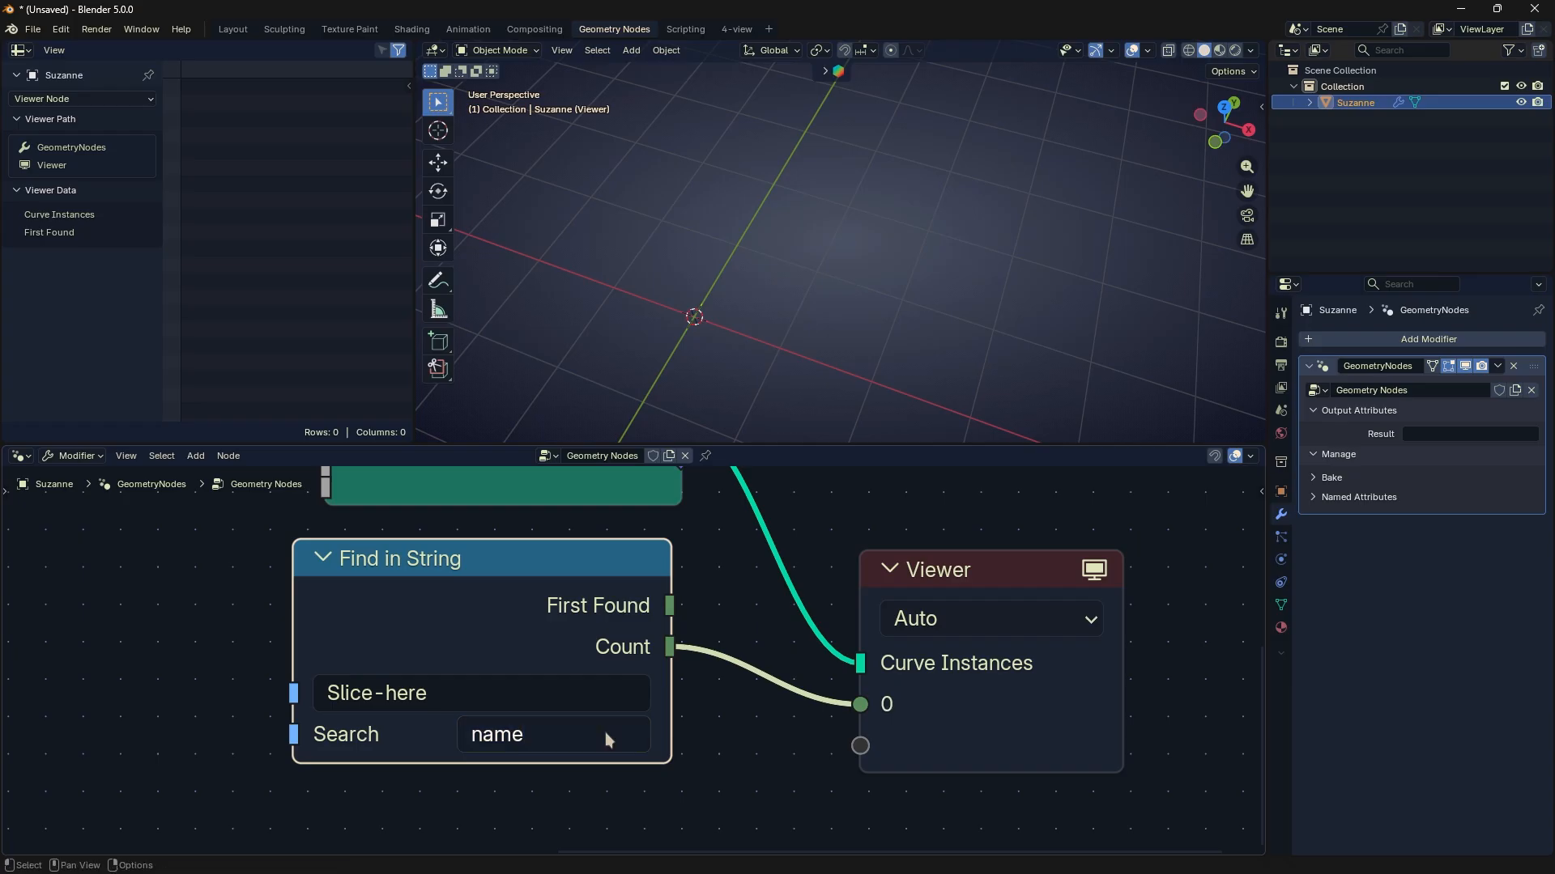
click(606, 734)
click(749, 748)
mouse_move(758, 770)
mouse_down()
mouse_move(859, 709)
mouse_move(843, 712)
mouse_move(923, 688)
mouse_move(801, 729)
mouse_move(801, 742)
mouse_up()
- Set the Find in String node's Search value to "Slice"
click(587, 730)
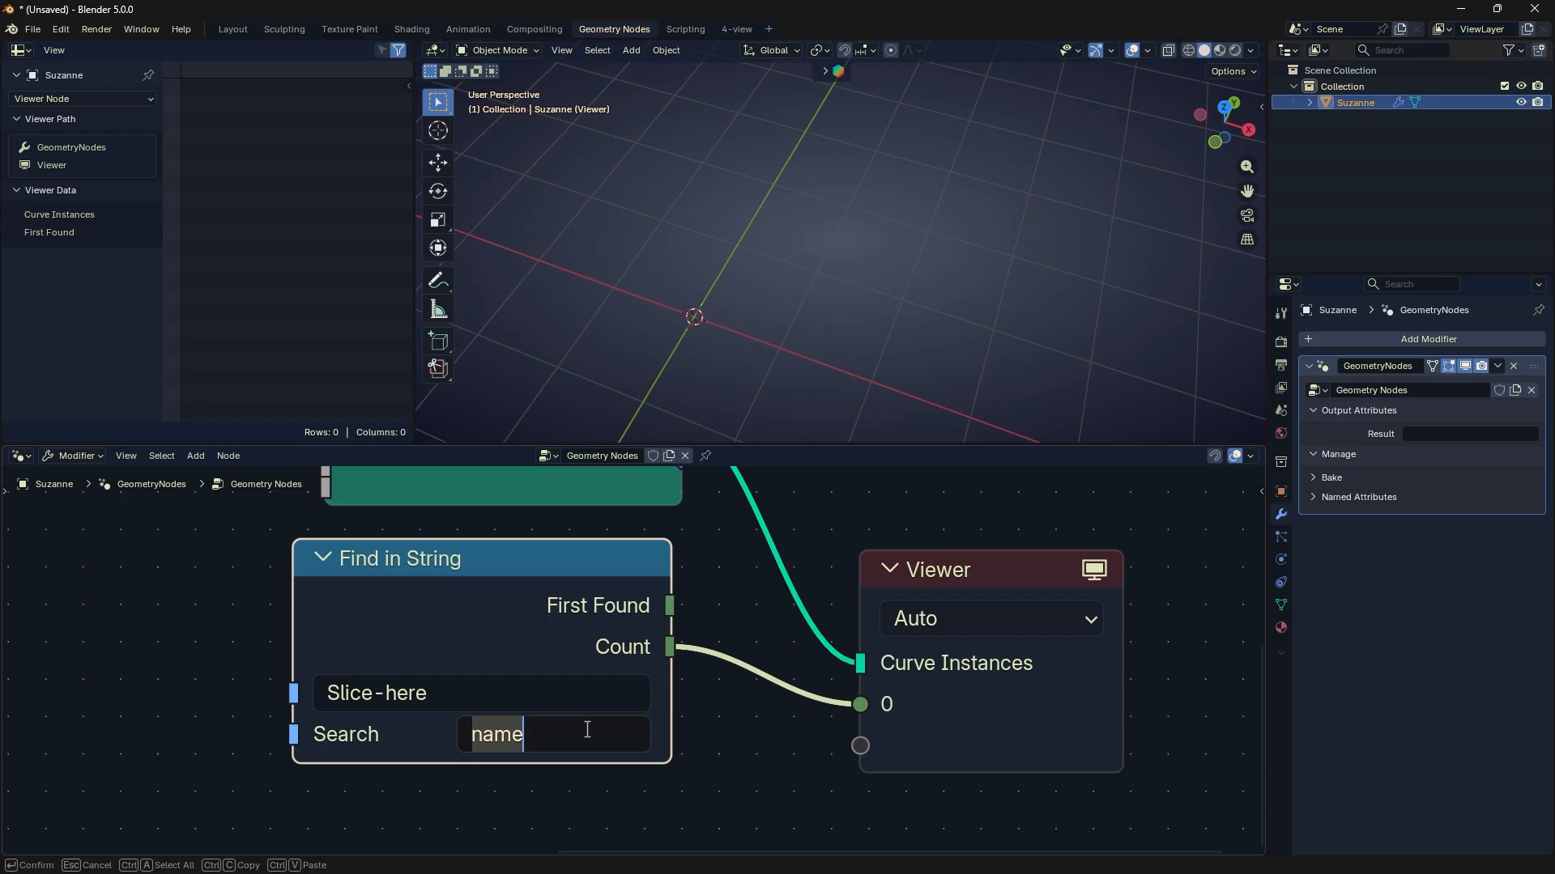
text(Slice)
key(Return)
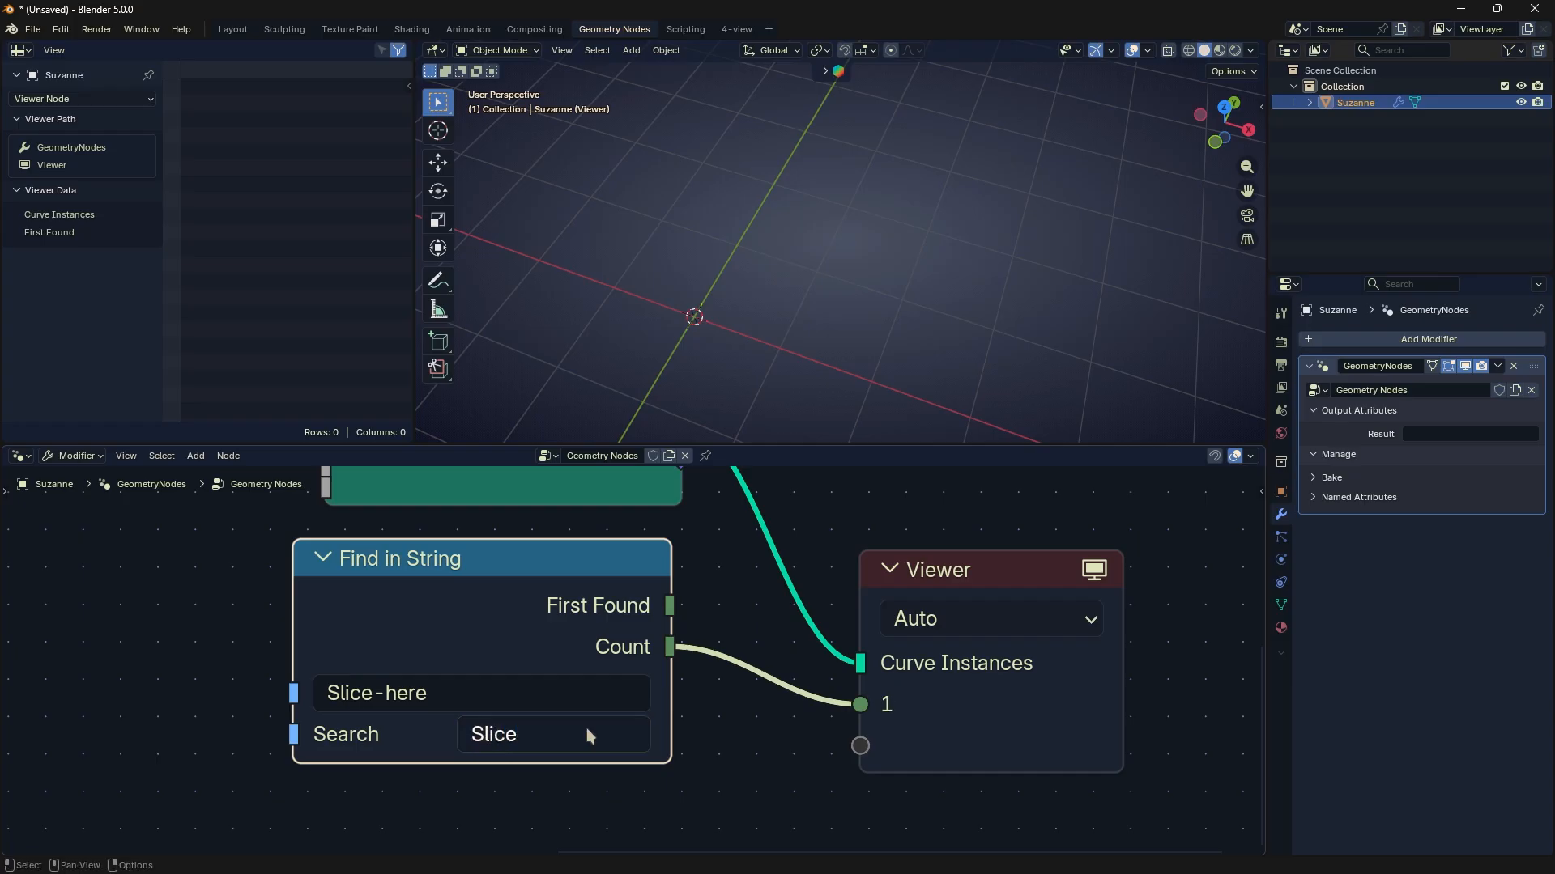
- Rewire the Viewer's value input to Find in String's First Found output and set Search to "name"
click(549, 730)
key(BackSpace)
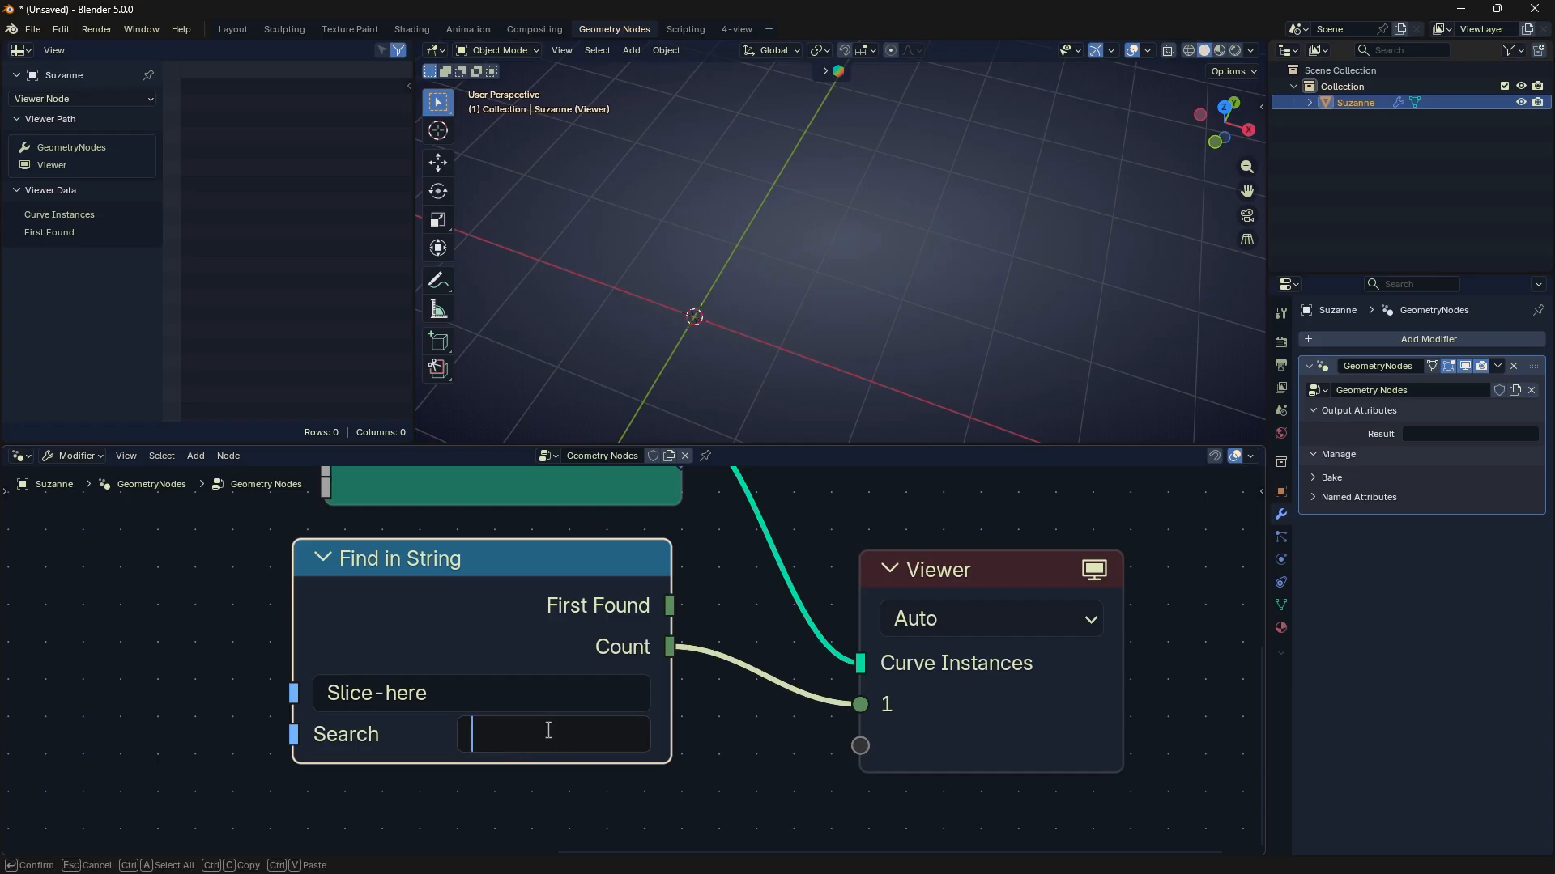
click(749, 714)
drag(670, 608, 860, 705)
click(496, 733)
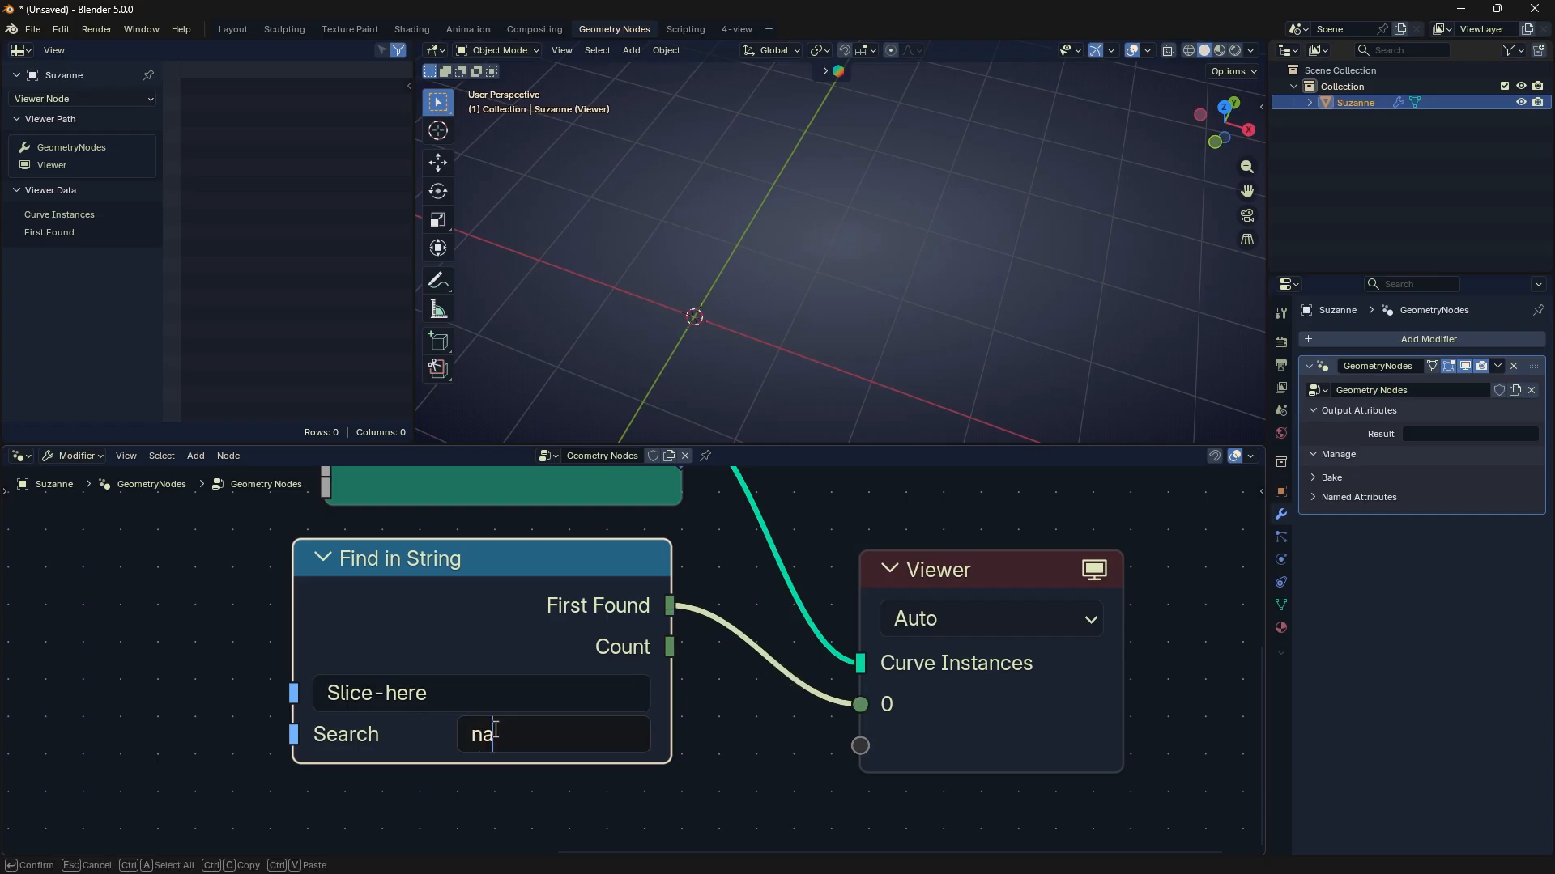
click(814, 716)
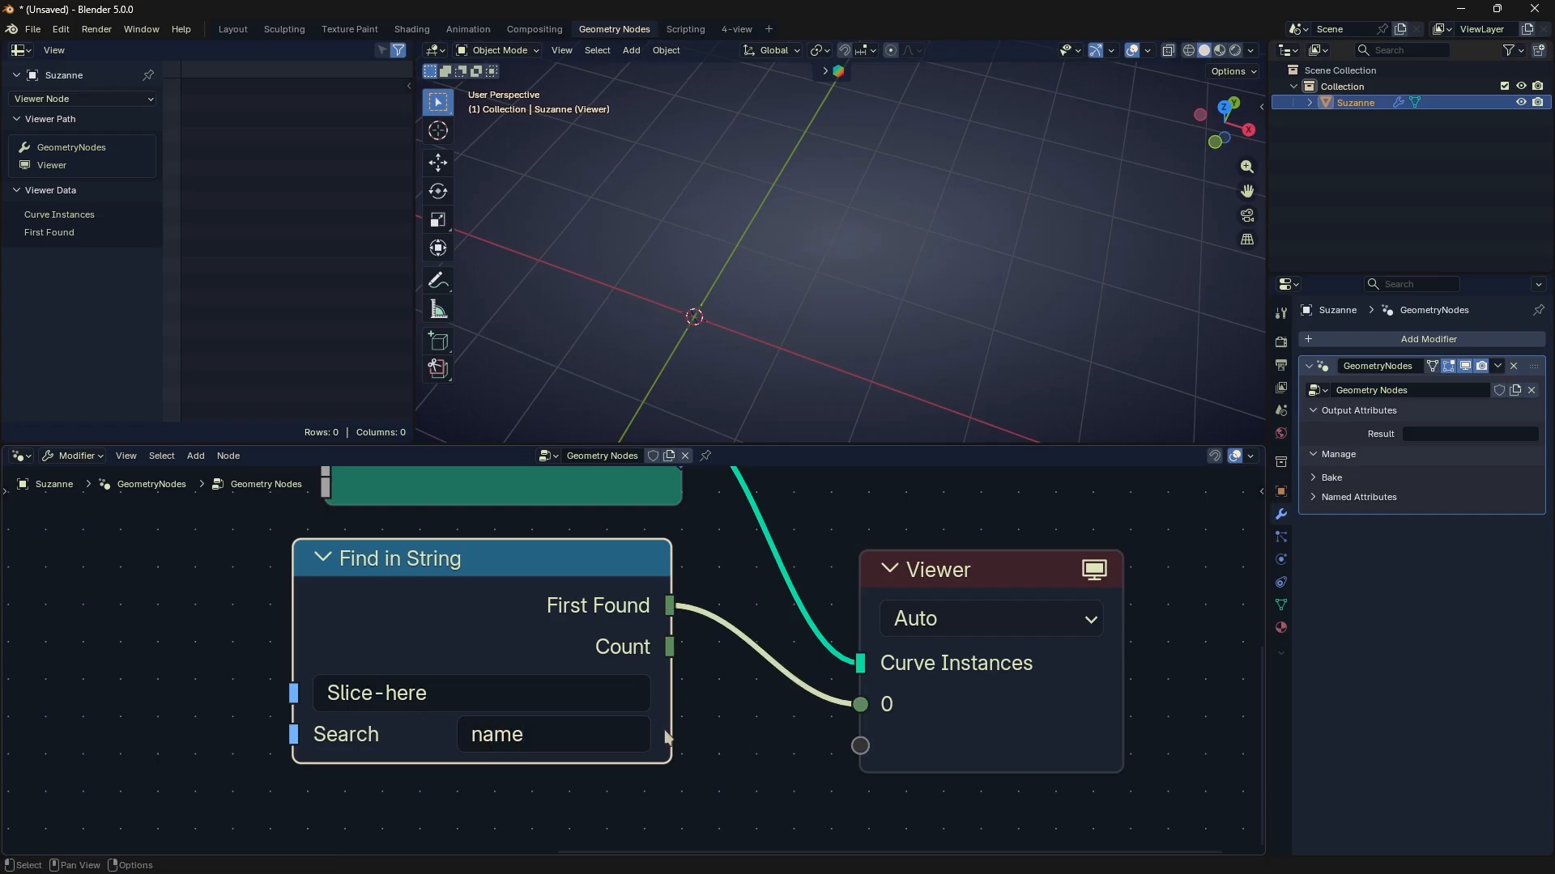
- Change the Find in String node's Search value to "-here"
click(559, 730)
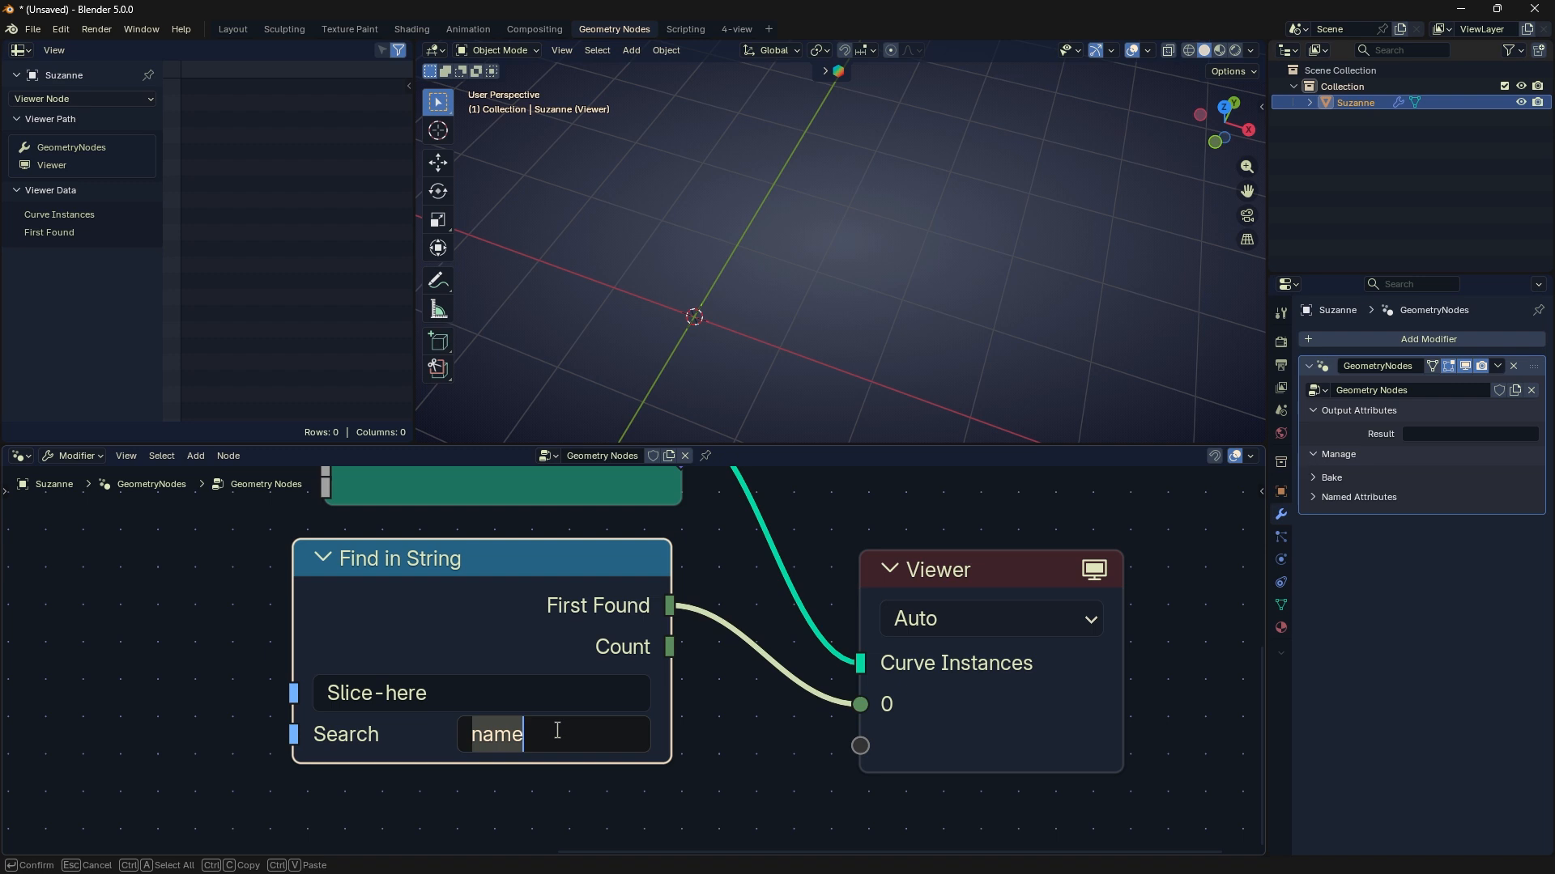
text(-here)
click(768, 742)
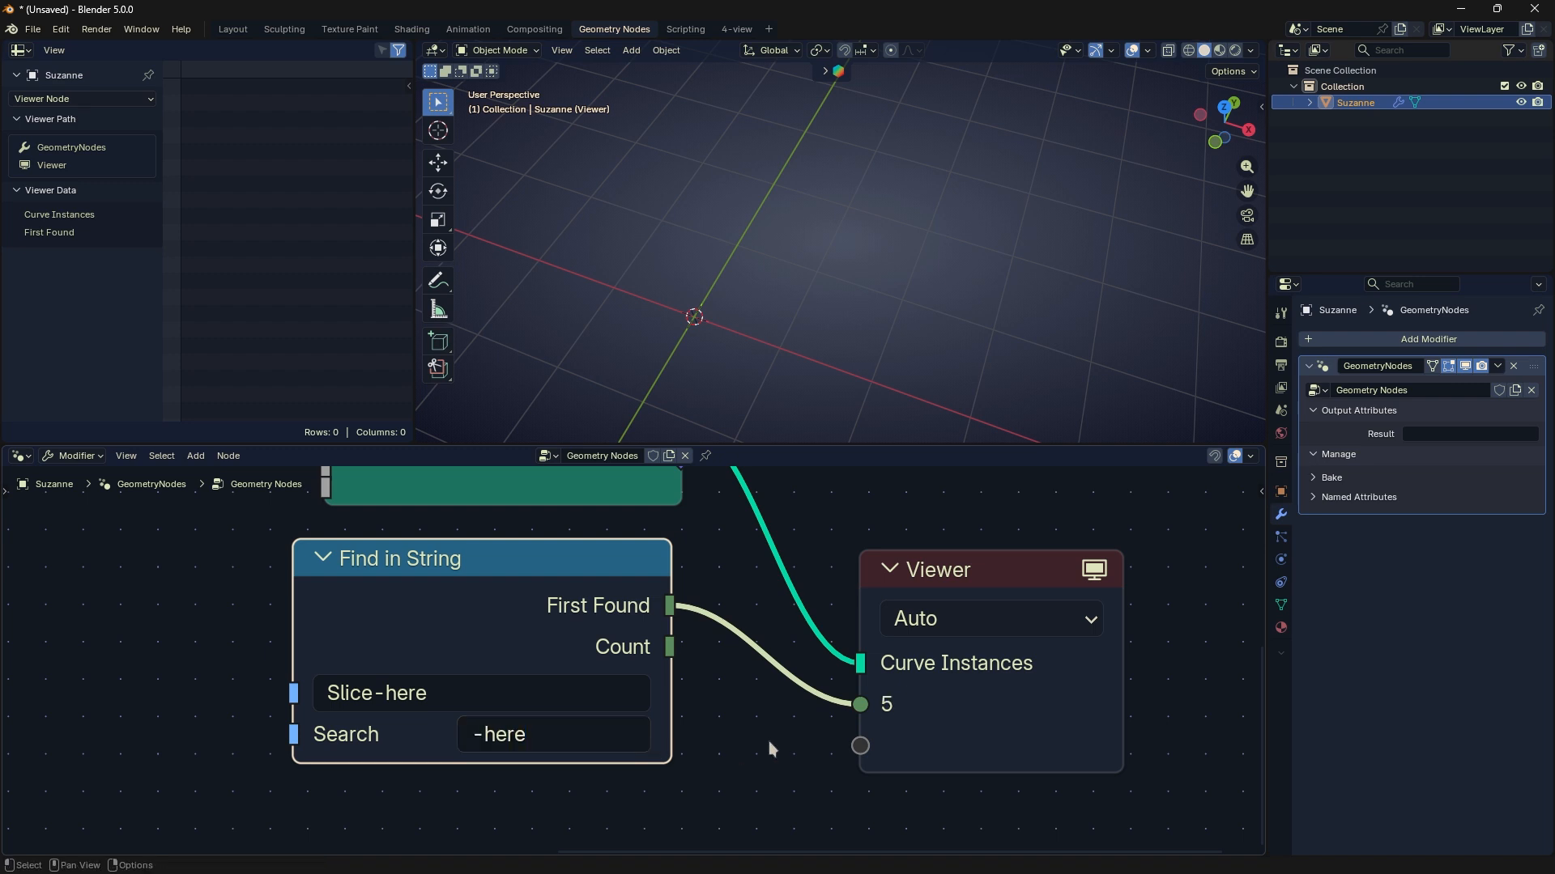
- Examine where the "-here" portion begins within the Find in String node's string
click(377, 697)
click(374, 697)
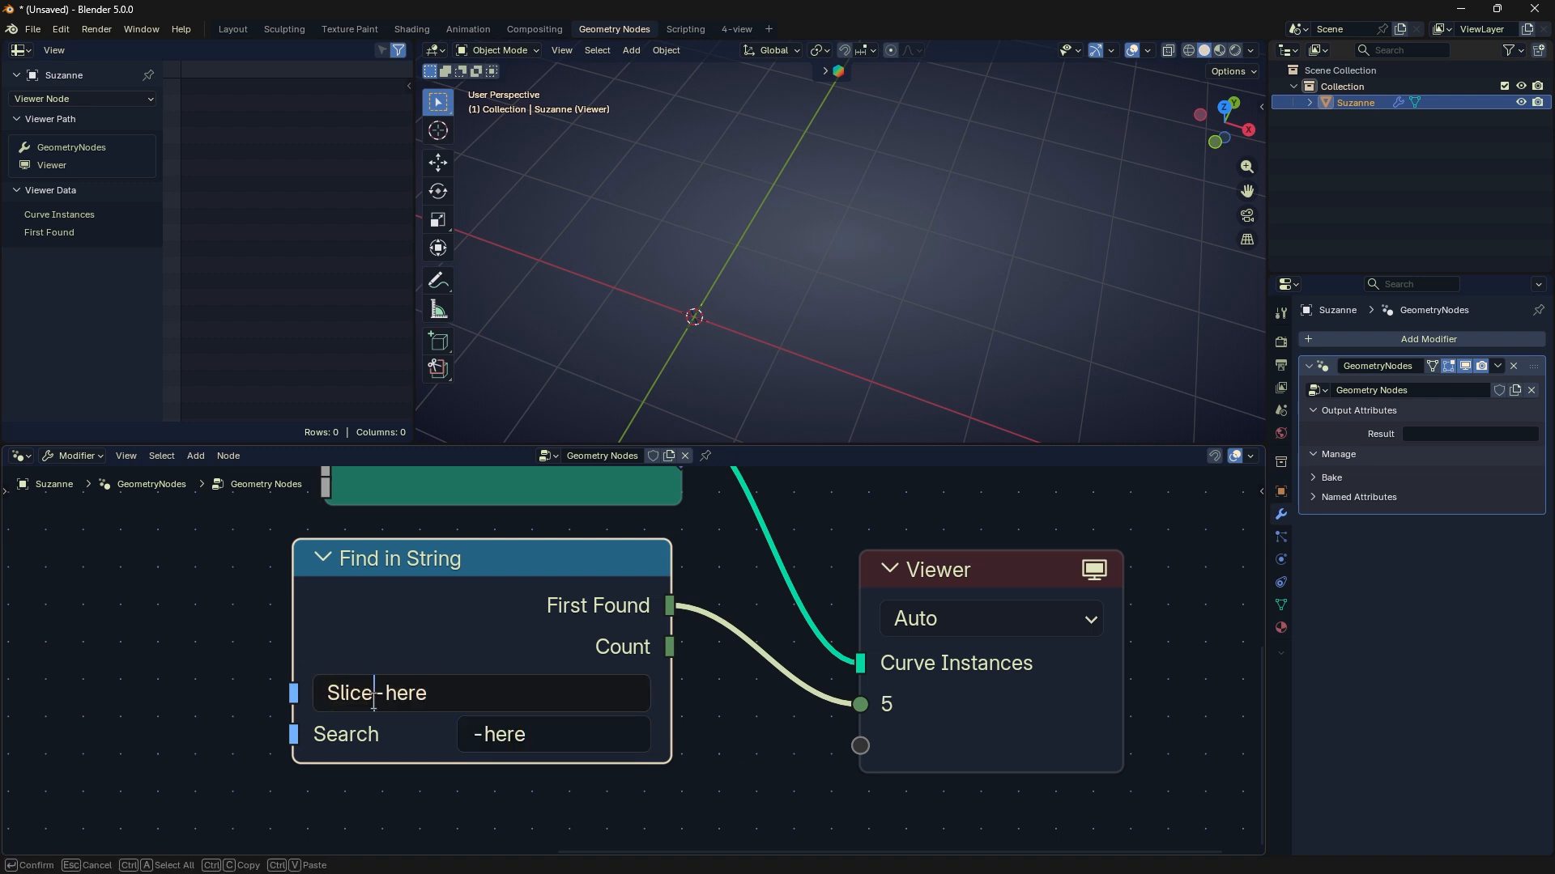
drag(386, 694, 468, 695)
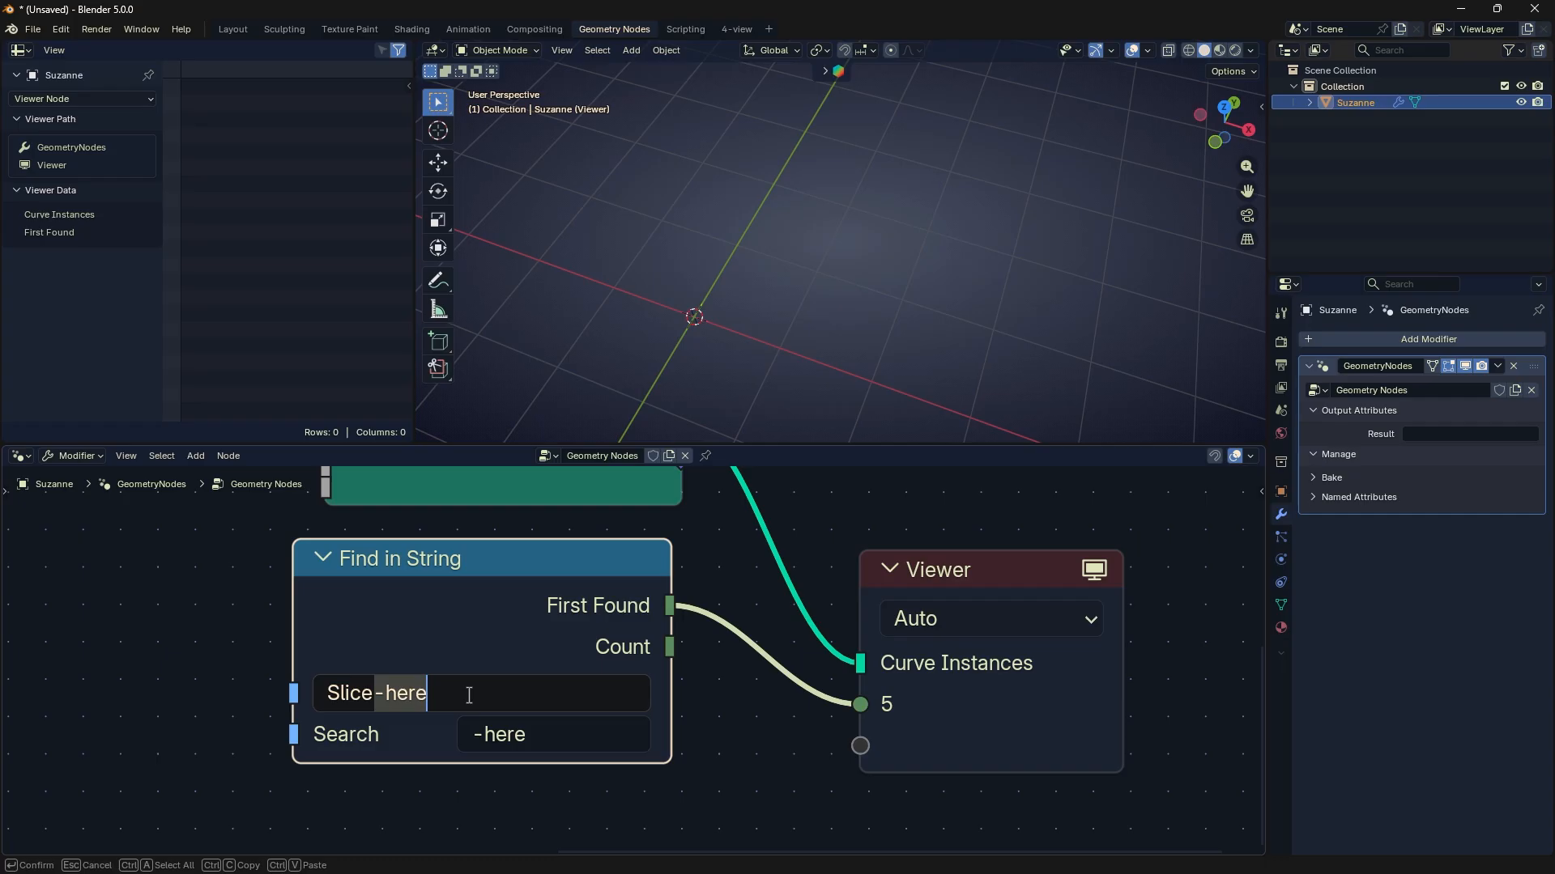
click(784, 748)
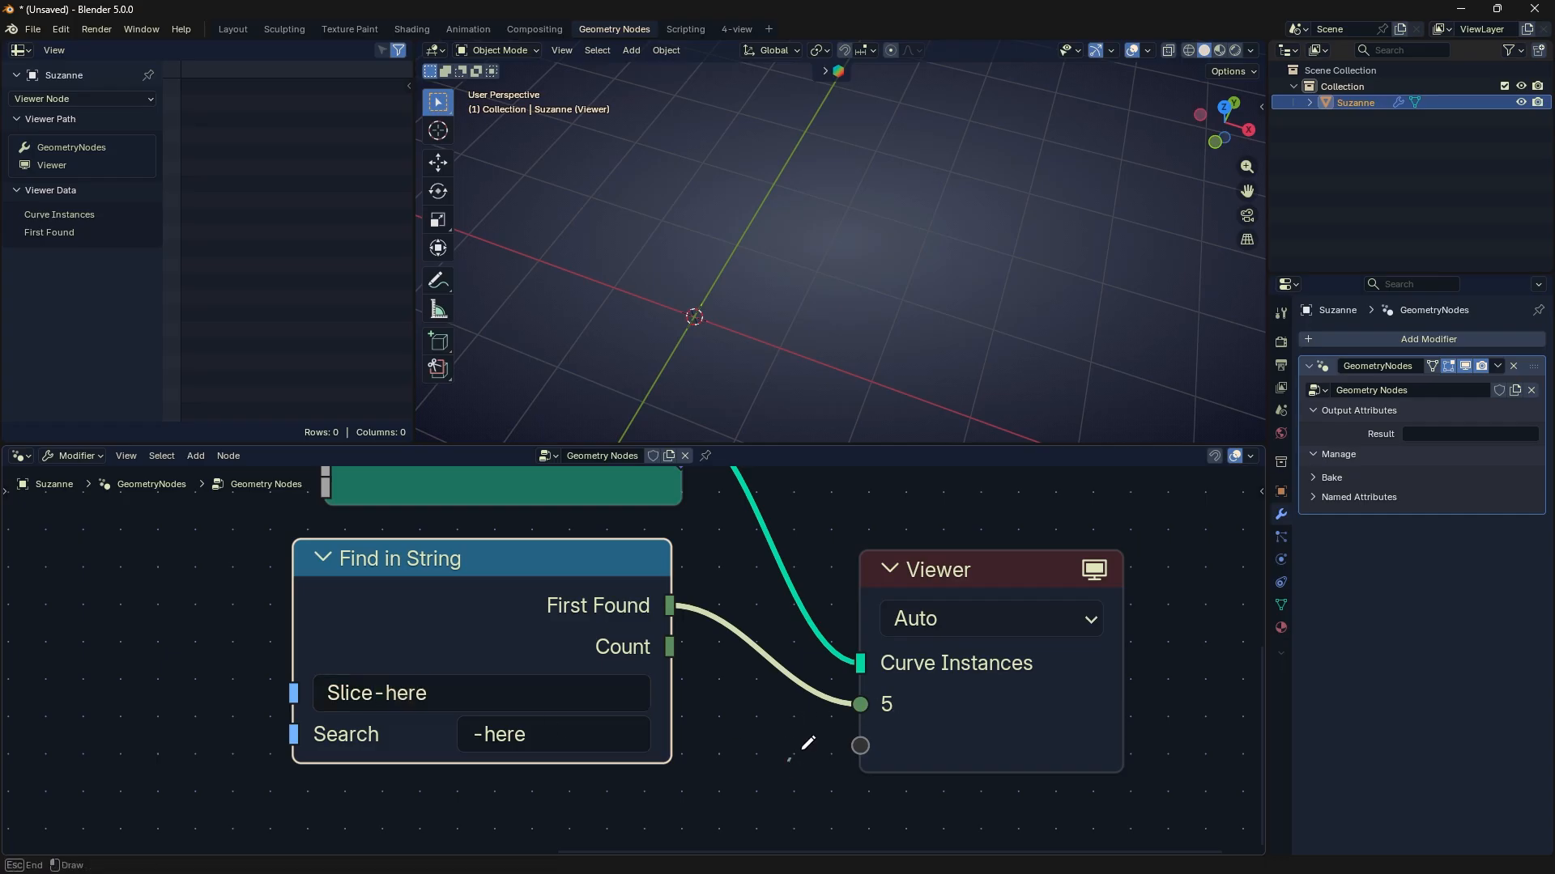
drag(790, 761, 877, 674)
- Delete the Find in String node from the node tree
mouse_move(552, 609)
mouse_down()
mouse_move(572, 629)
mouse_move(497, 659)
mouse_move(521, 639)
mouse_up()
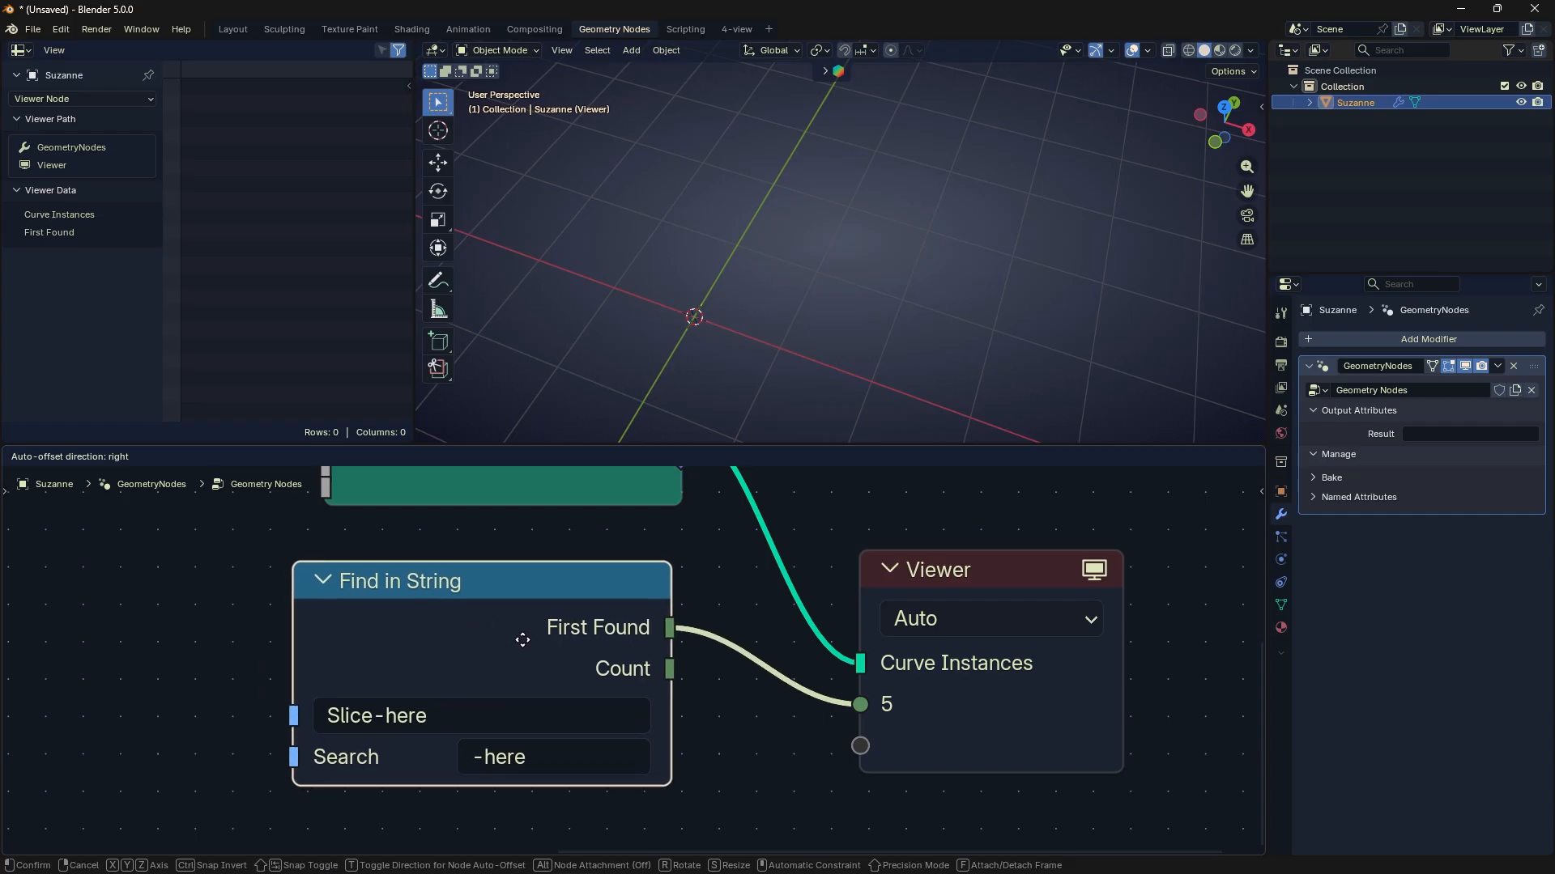
scroll(639, 725, down, 2)
scroll(551, 632, down, 2)
middle_drag(546, 644, 561, 665)
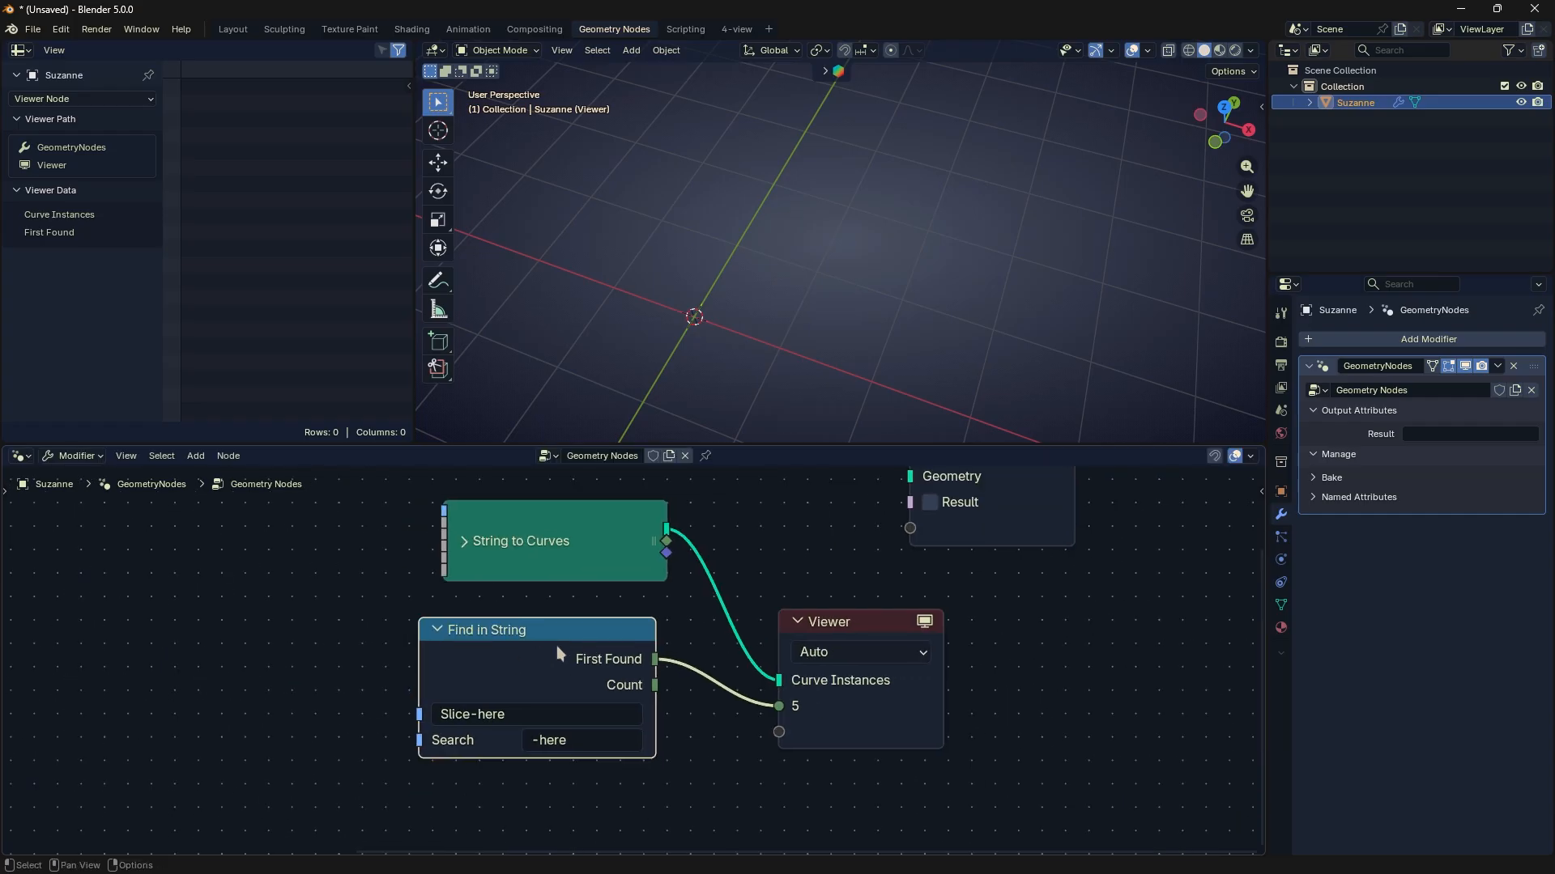
key(x)
- Add a String Length node below String to Curves and connect its Length output to the Viewer
key(shift+a)
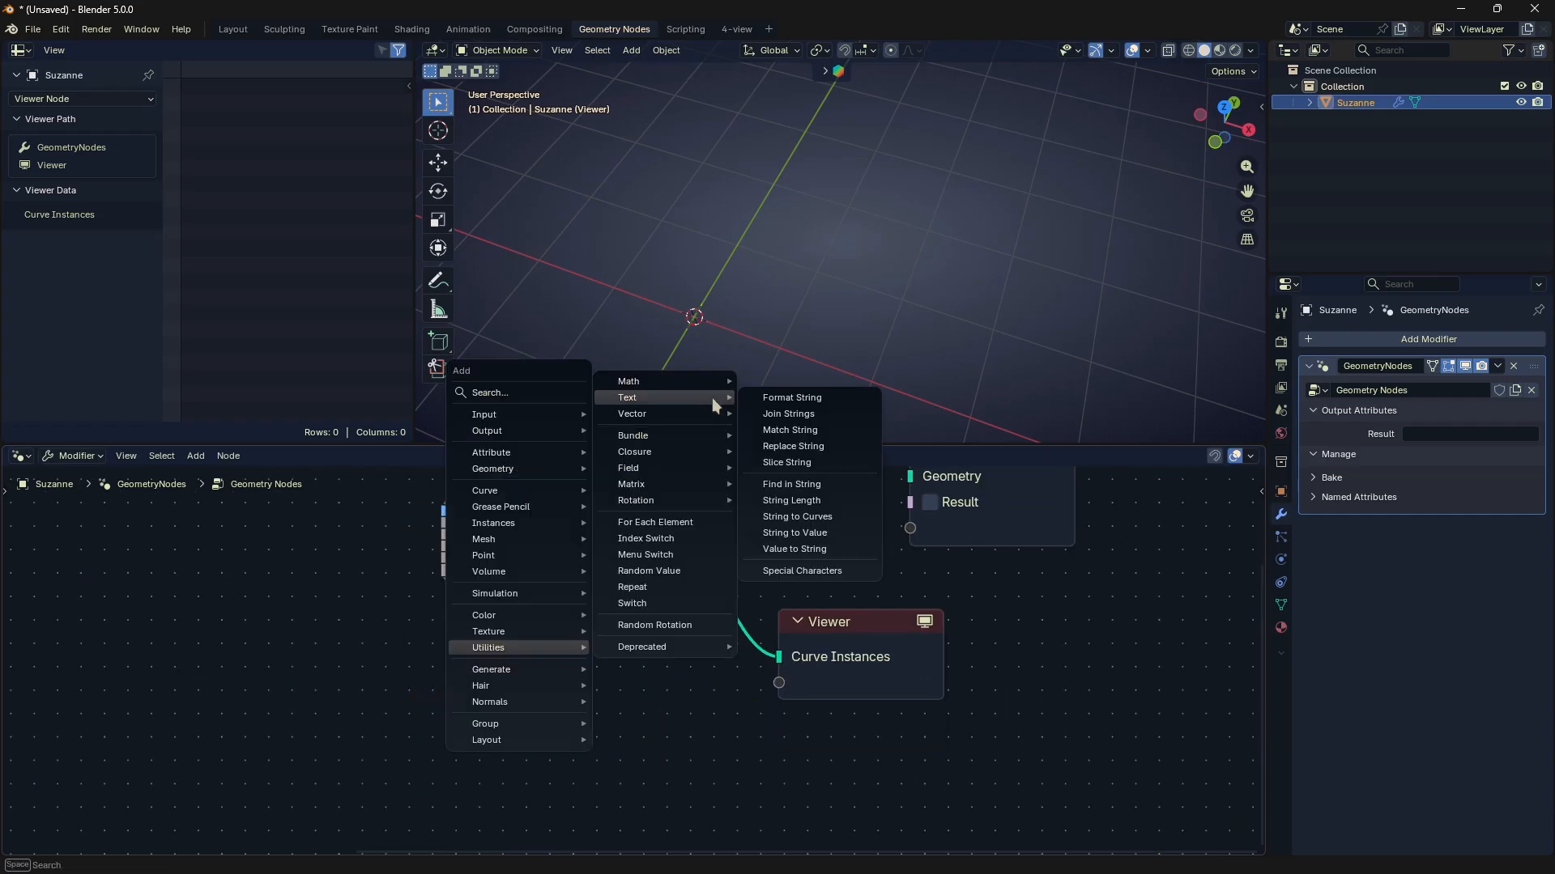
click(750, 500)
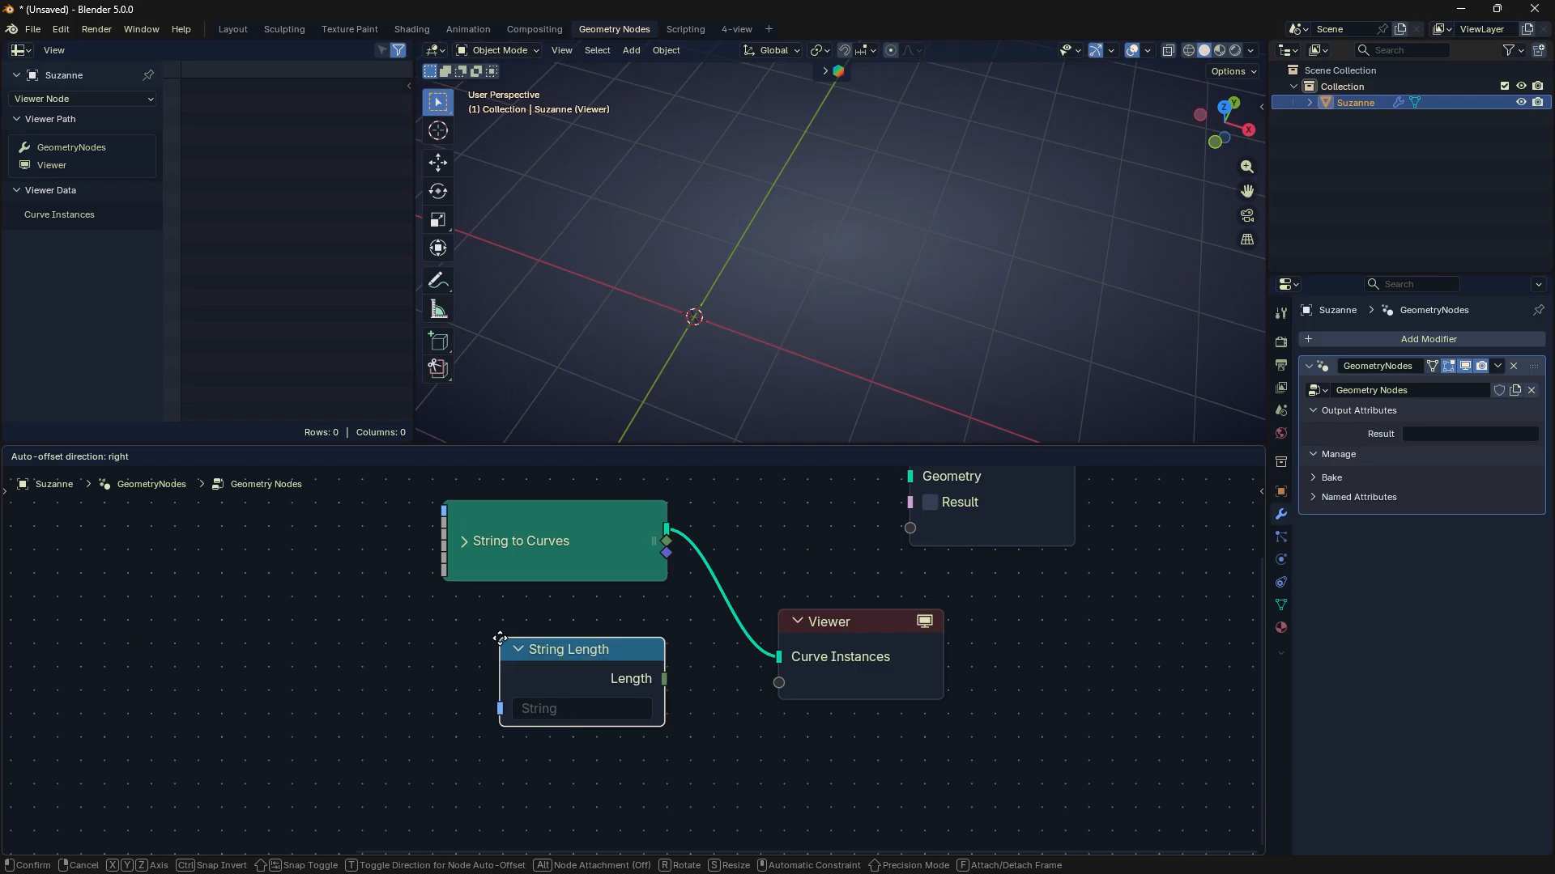
click(500, 636)
middle_drag(605, 683, 569, 692)
drag(629, 688, 726, 687)
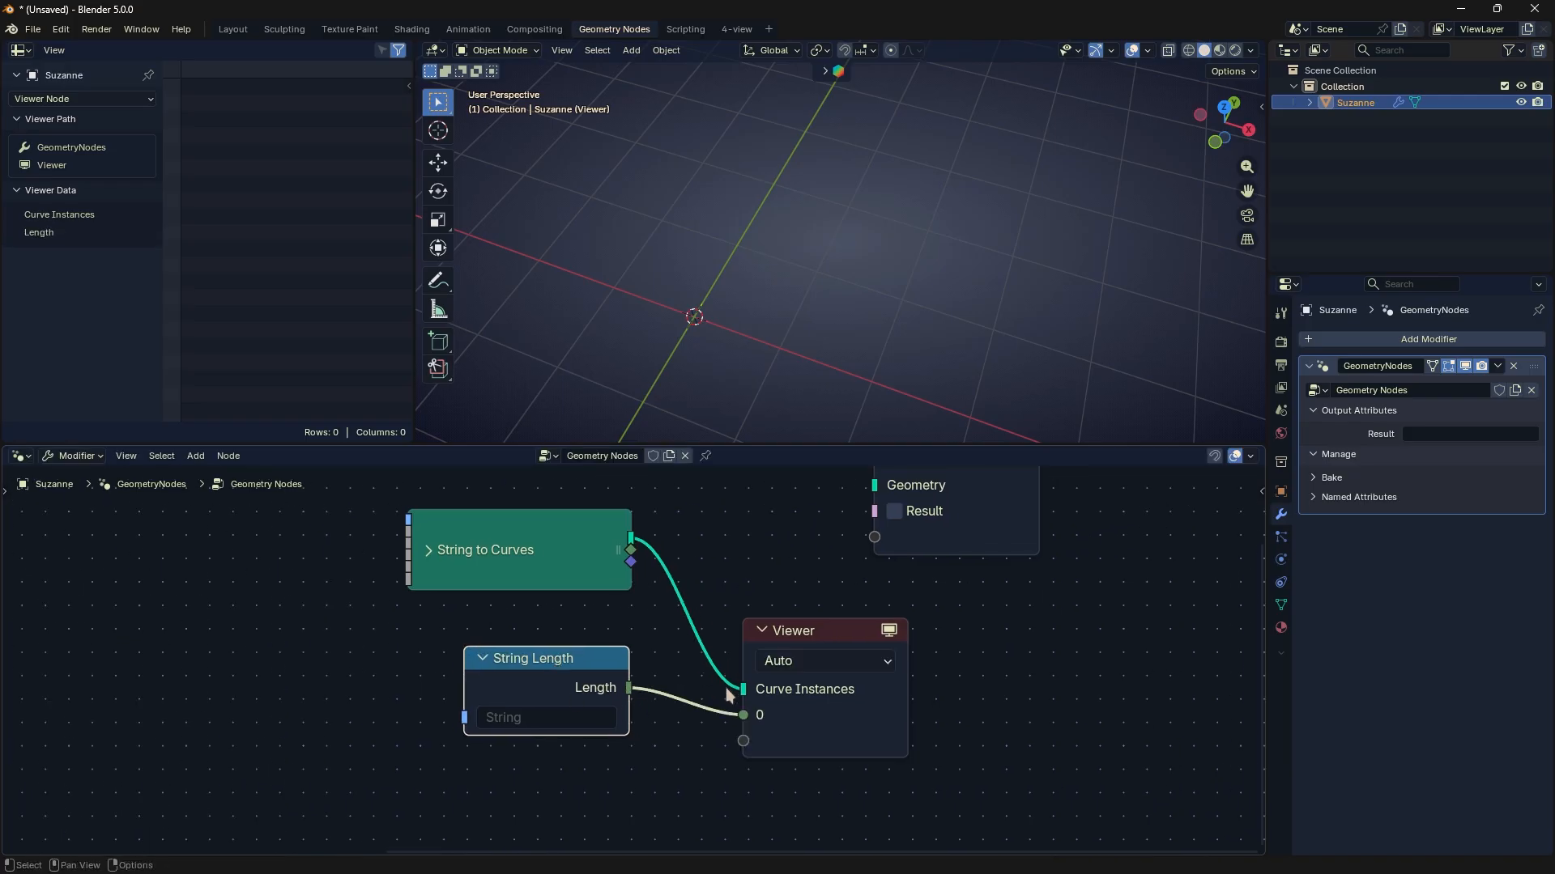
- Set the String Length node's string to "Name"
scroll(630, 659, up, 1)
click(577, 732)
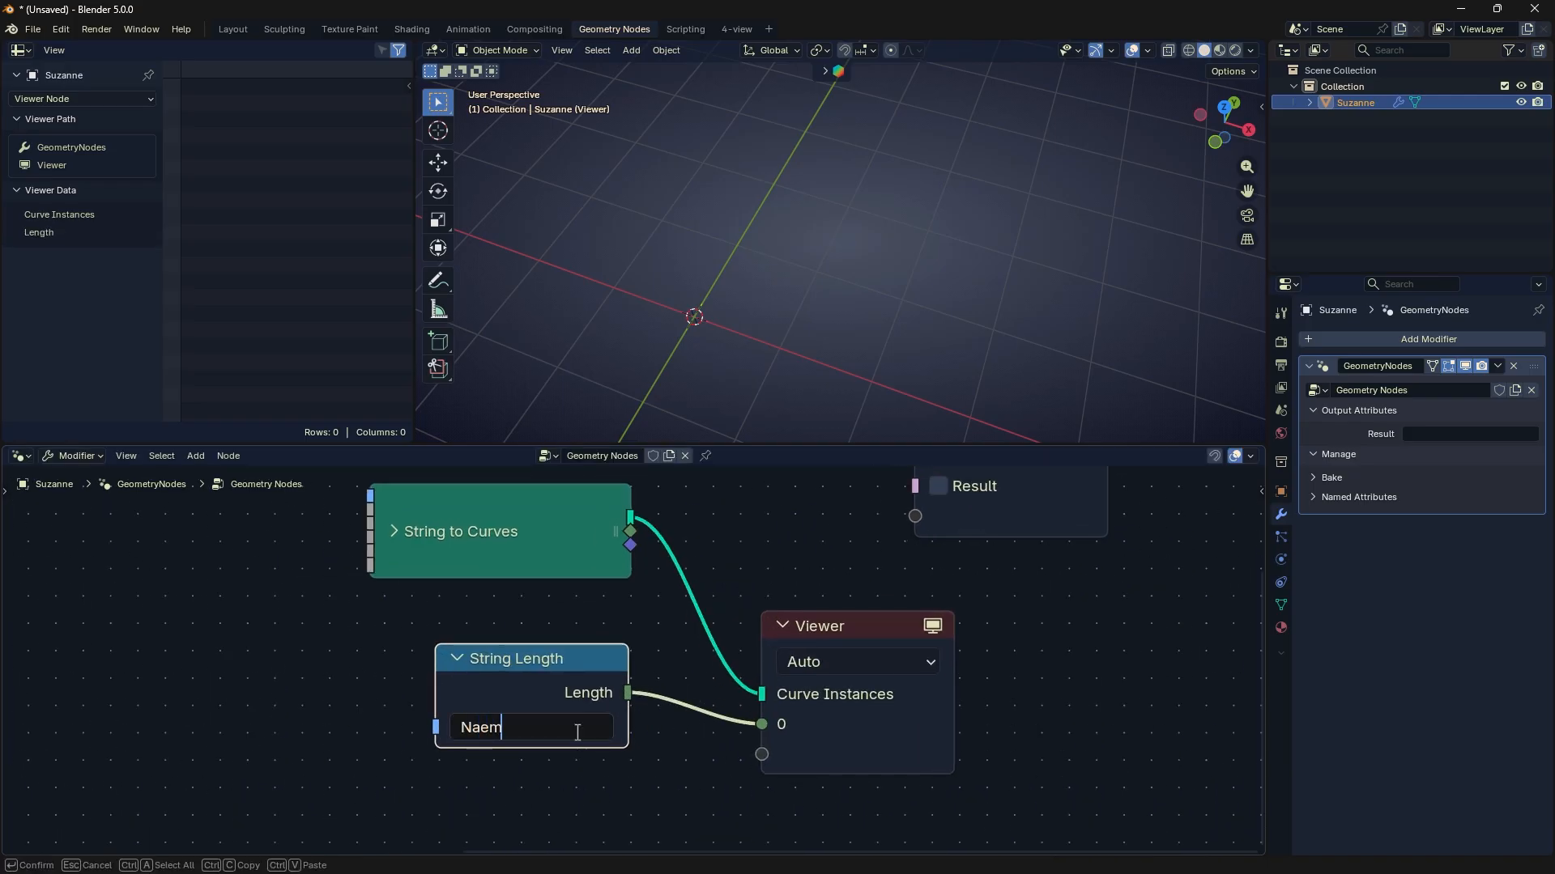
key(ctrl+a)
text(Name)
key(Return)
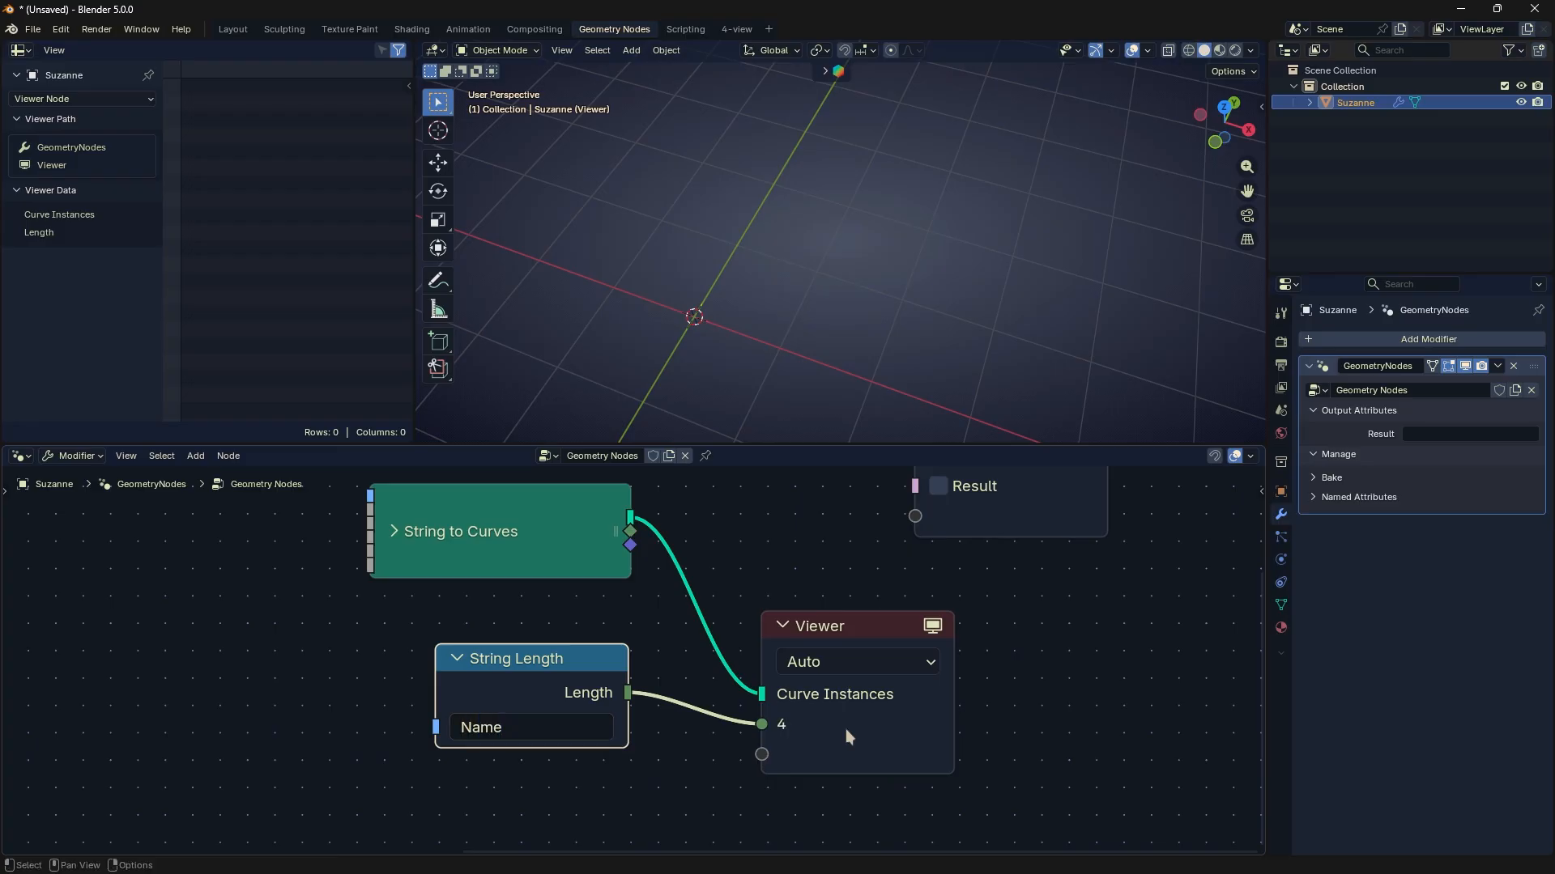
- Replace the String Length node's string with a three-letter first name and shift the node slightly away from the Viewer
scroll(750, 772, up, 1)
click(523, 739)
text(Joe)
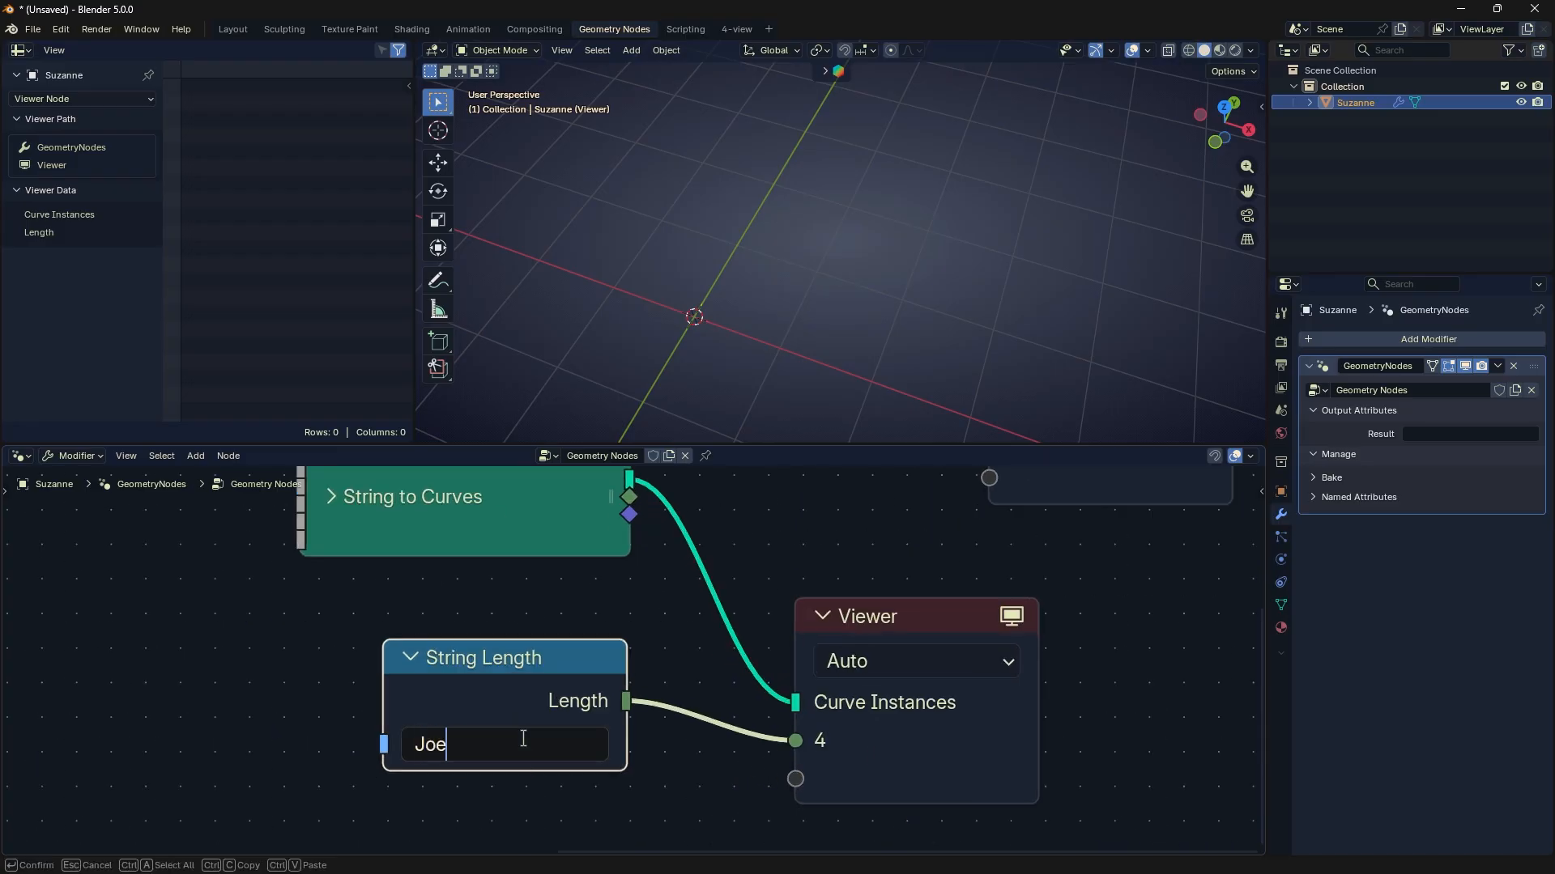
key(Return)
drag(551, 701, 528, 690)
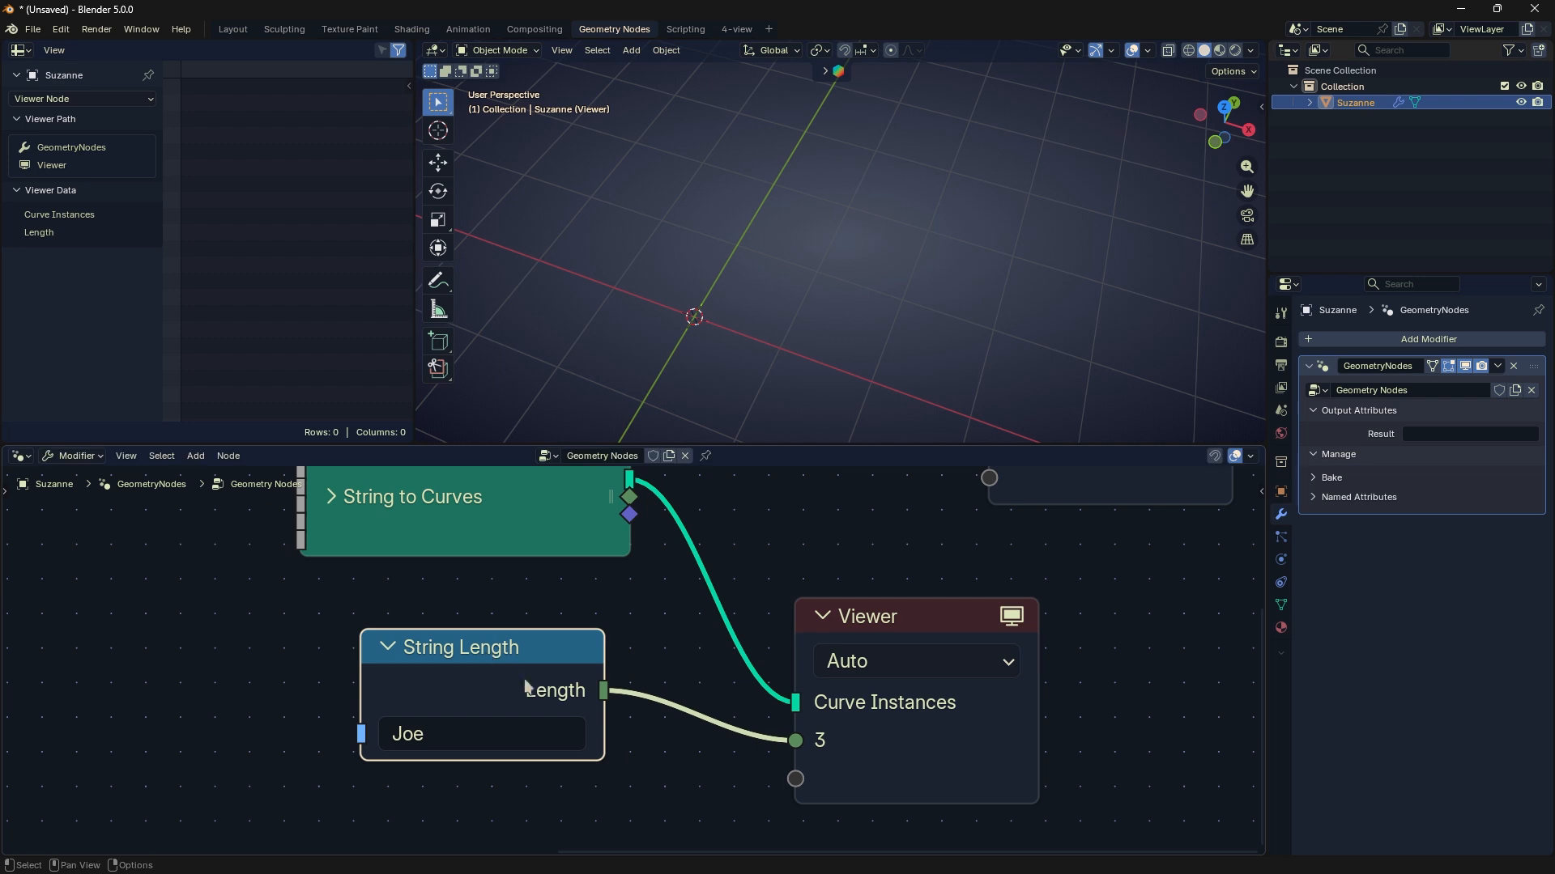
- Test the String Length node with a four-letter first name and delete the node
click(492, 745)
text(Gary)
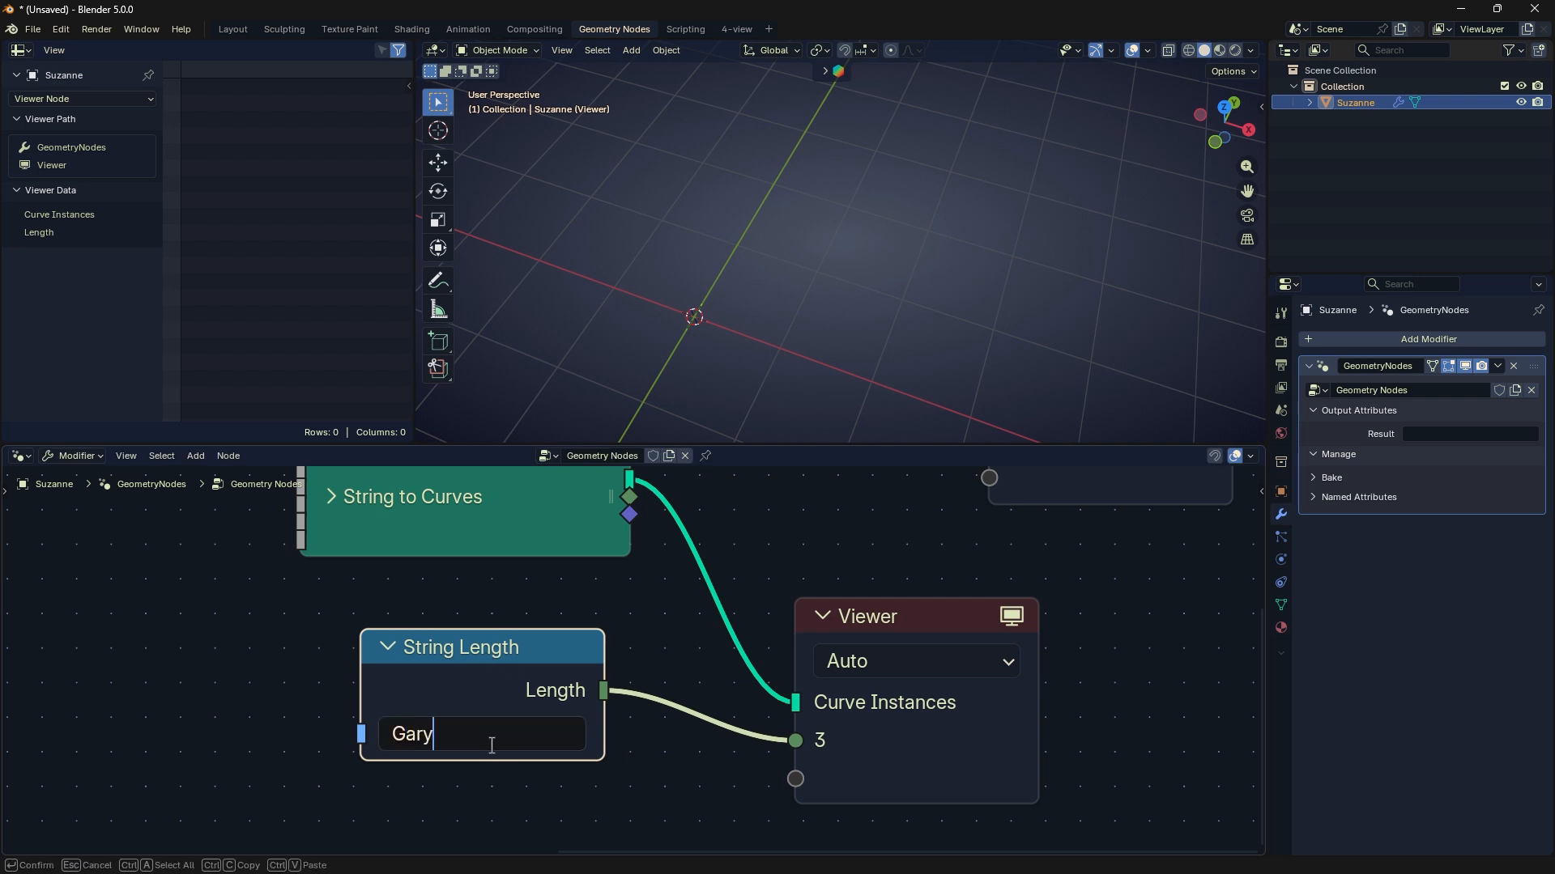
key(Return)
drag(535, 678, 524, 683)
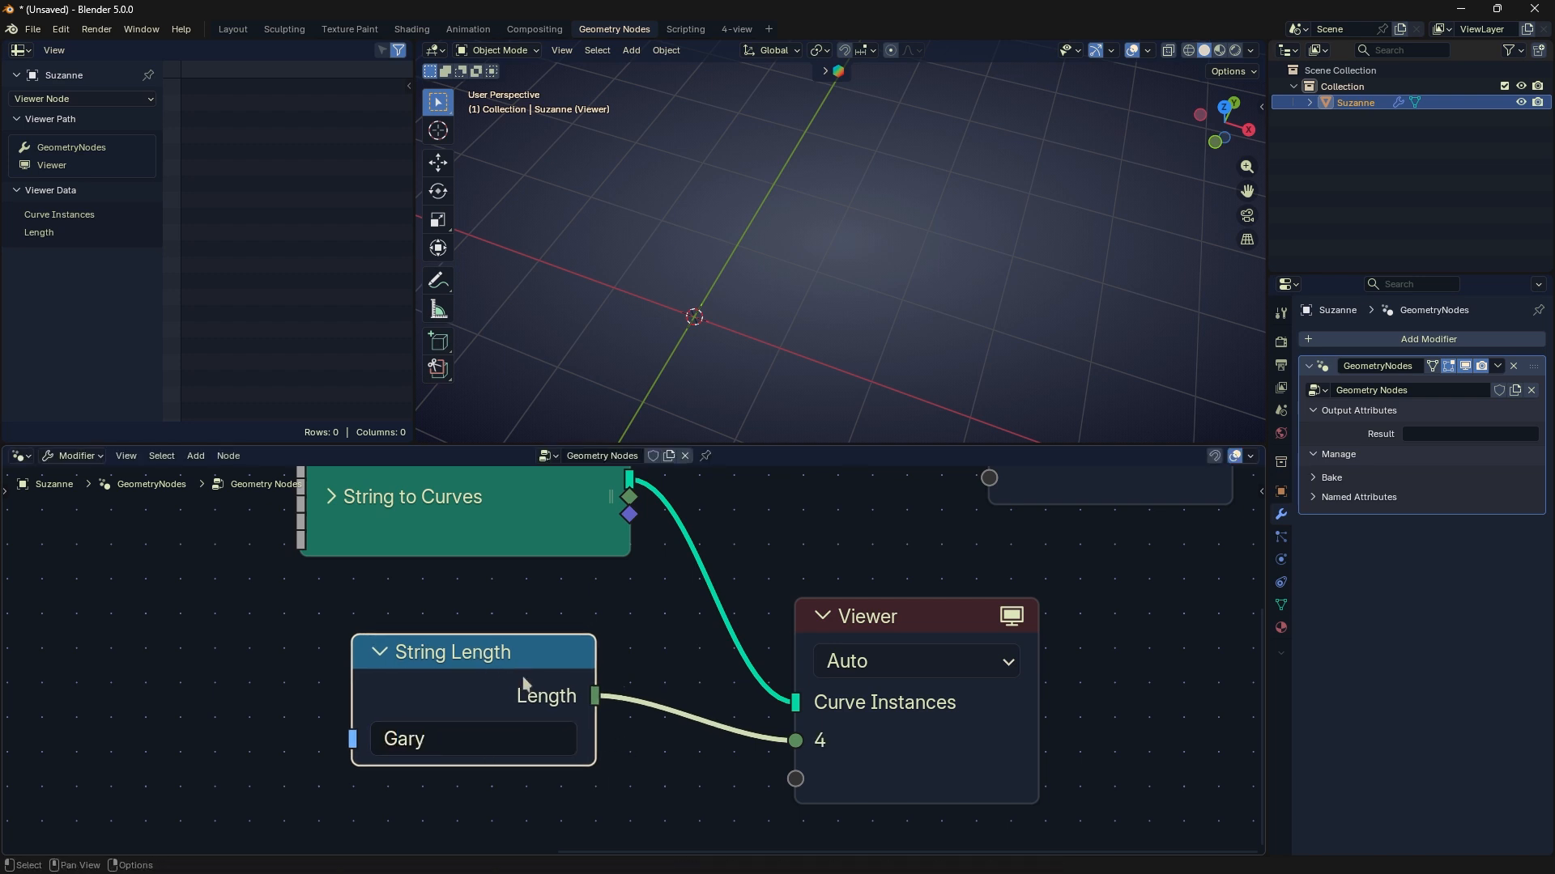
key(x)
key(shift+a)
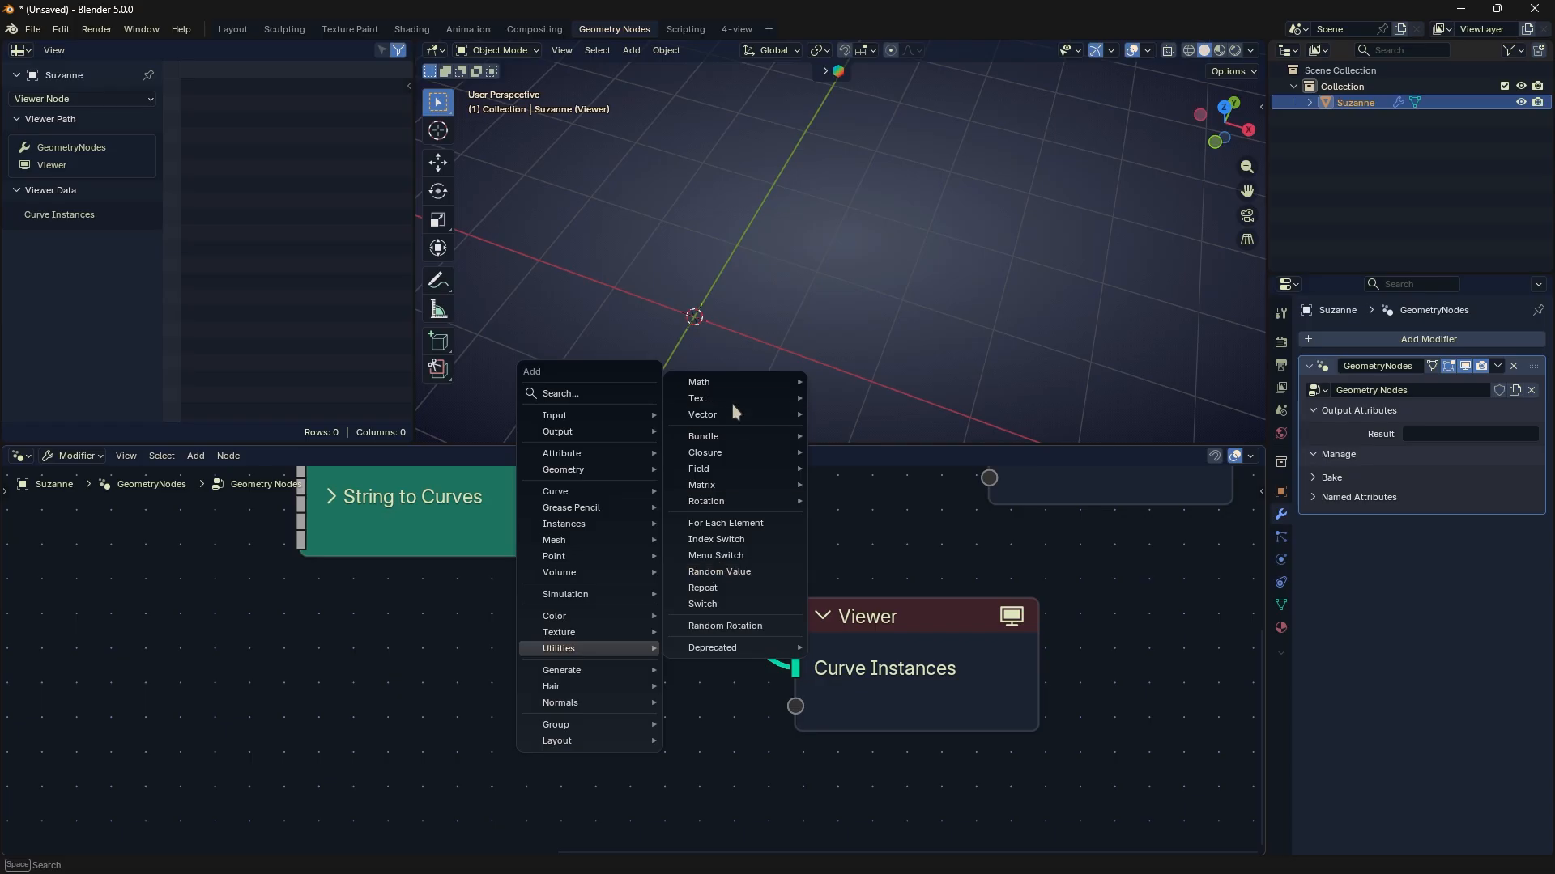
mouse_move(732, 403)
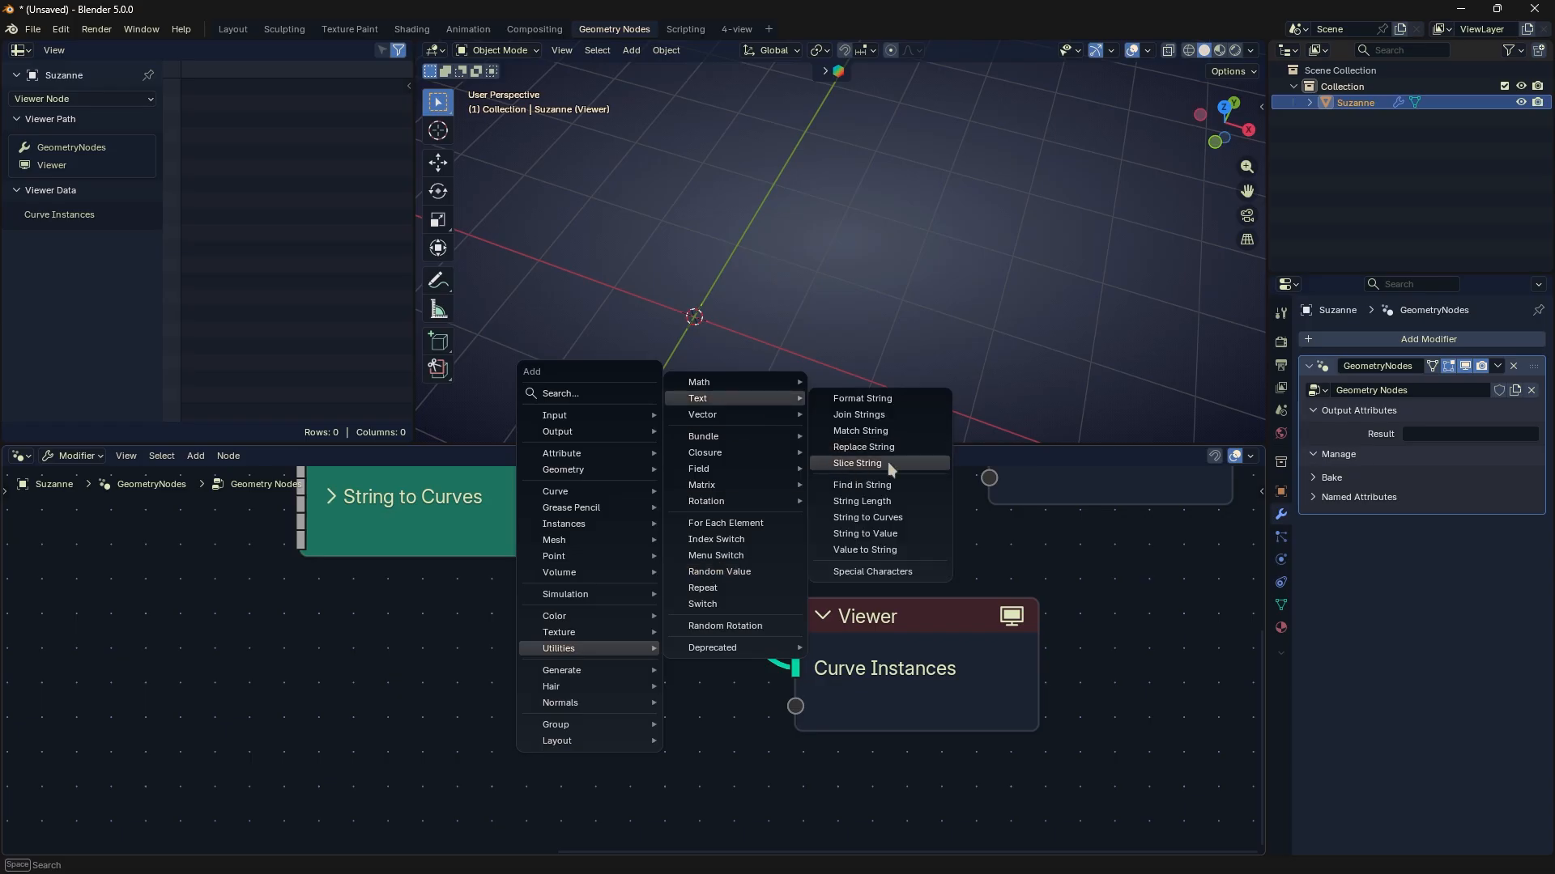
click(901, 517)
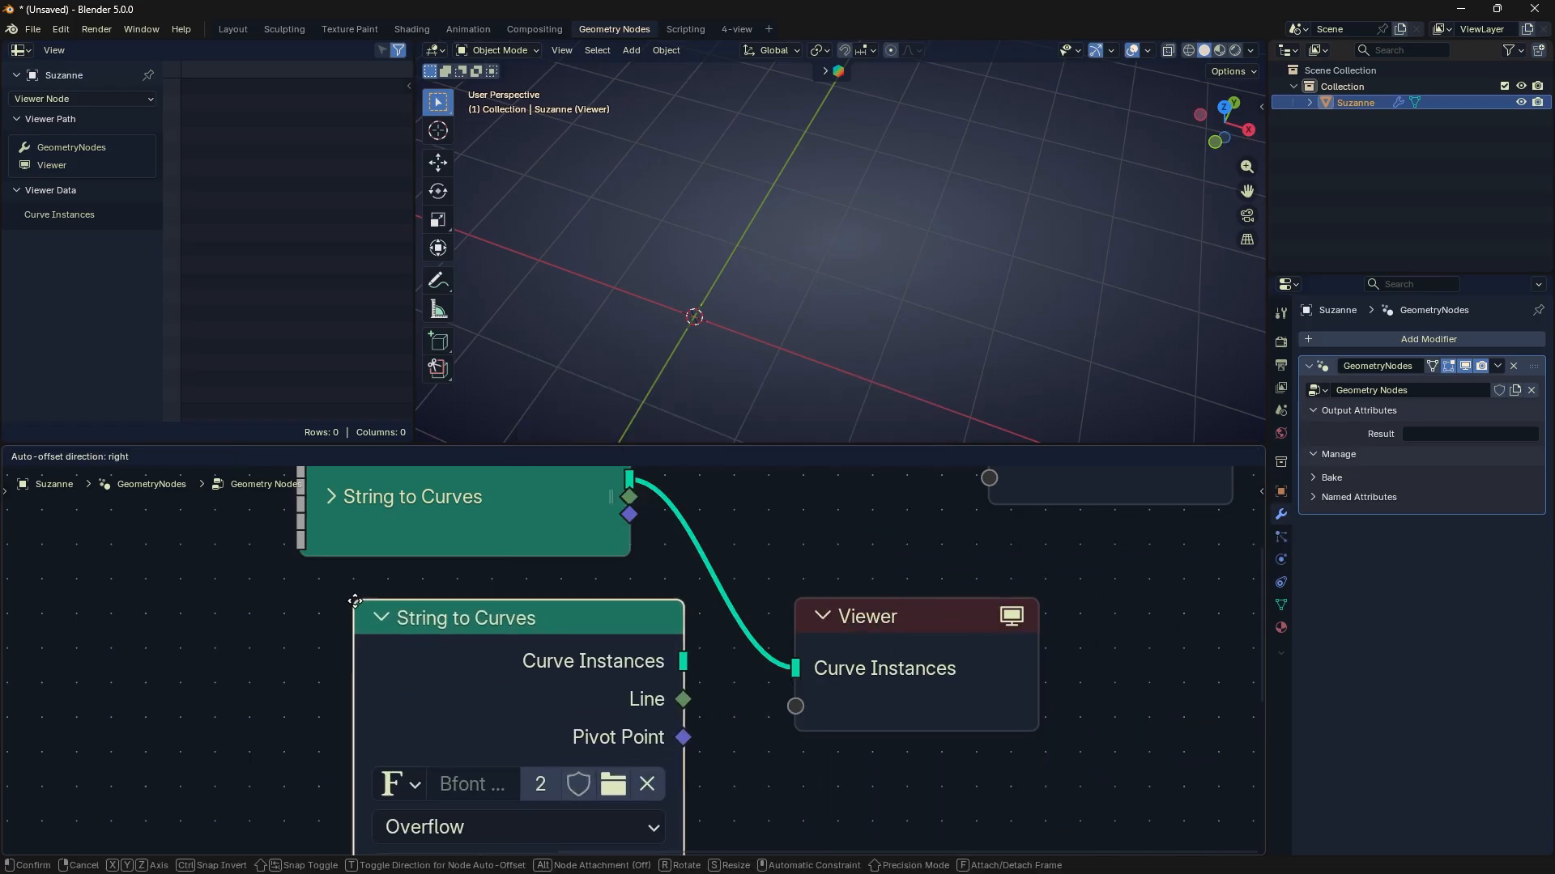
click(410, 619)
scroll(410, 619, down, 2)
key(x)
- Delete the Viewer node and connect String to Curves' Curve Instances output to the Group Output's Geometry input
click(801, 632)
key(x)
scroll(712, 656, down, 1)
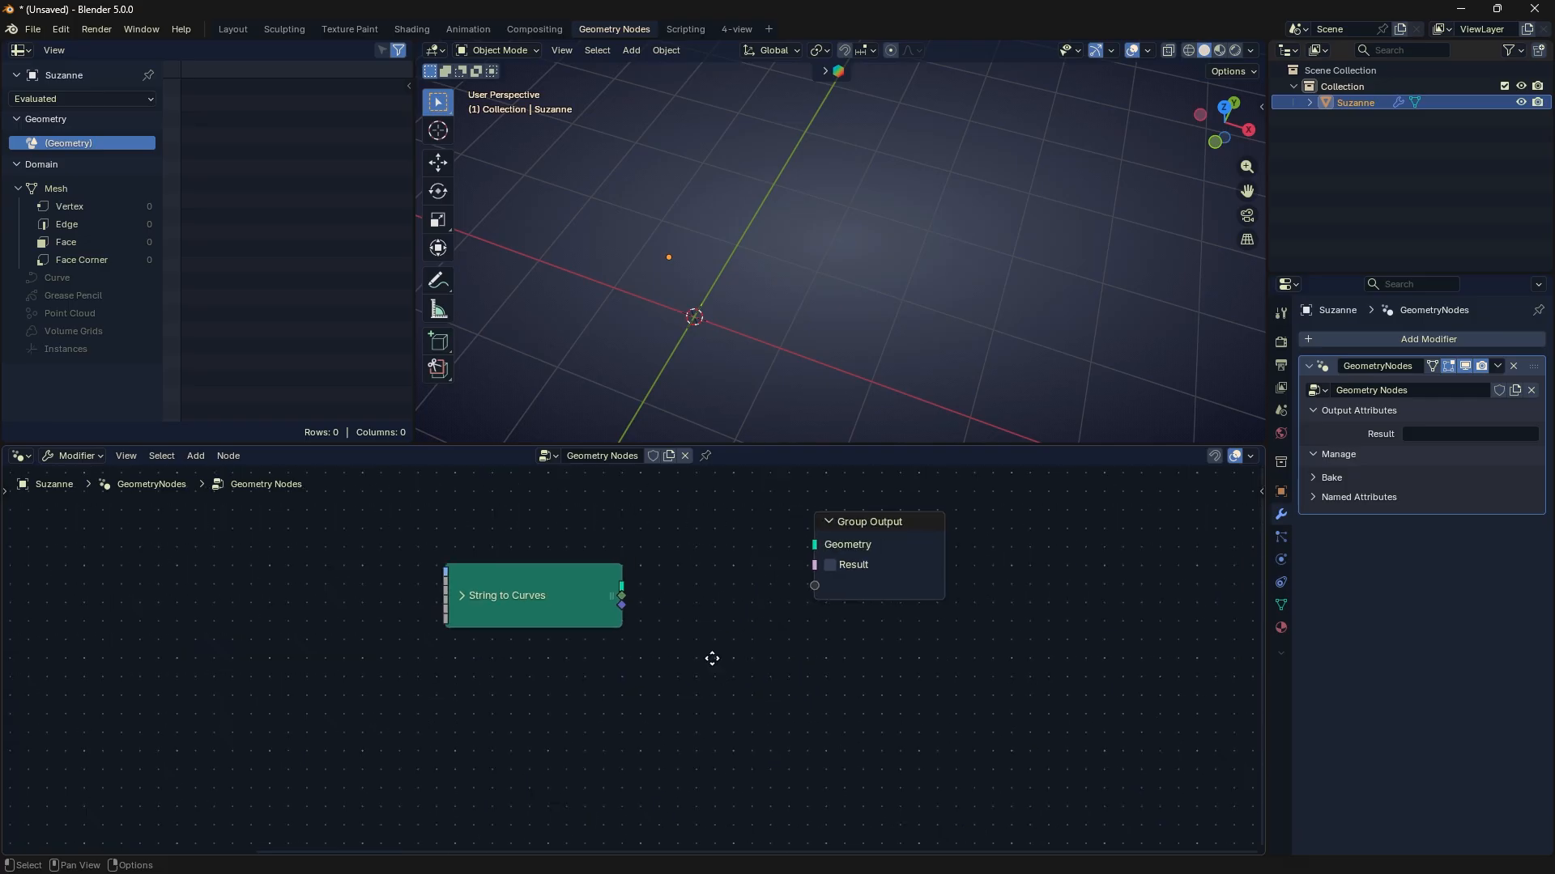
drag(624, 590, 810, 549)
middle_drag(809, 550, 878, 537)
- Expand the collapsed String to Curves node to reveal its font, alignment and spacing settings
click(529, 583)
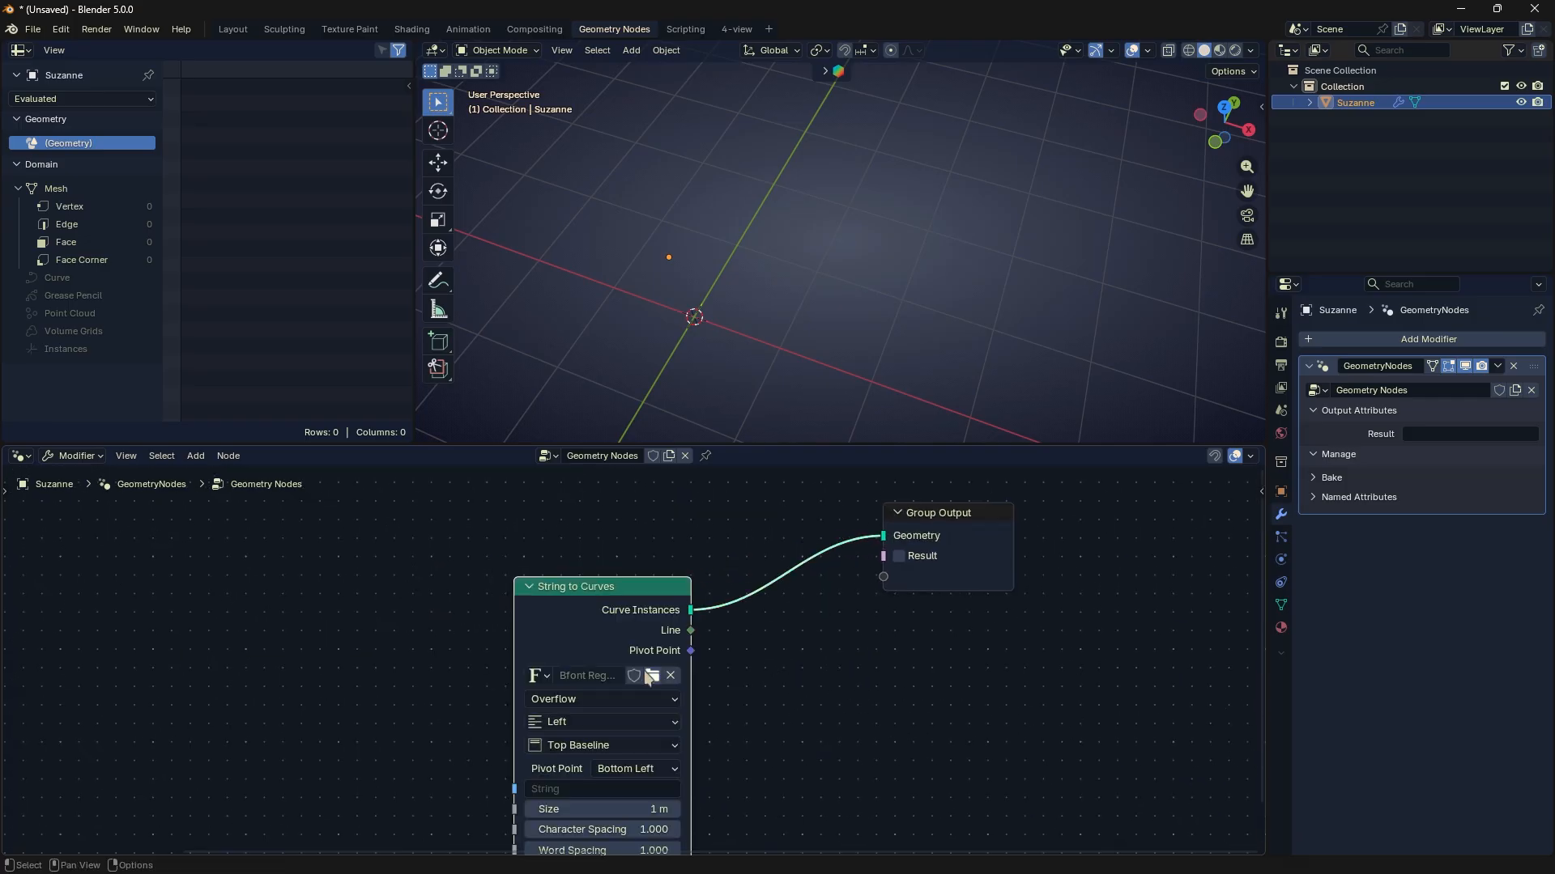
middle_drag(645, 670, 666, 510)
scroll(664, 593, up, 2)
key(shift+a)
mouse_move(907, 595)
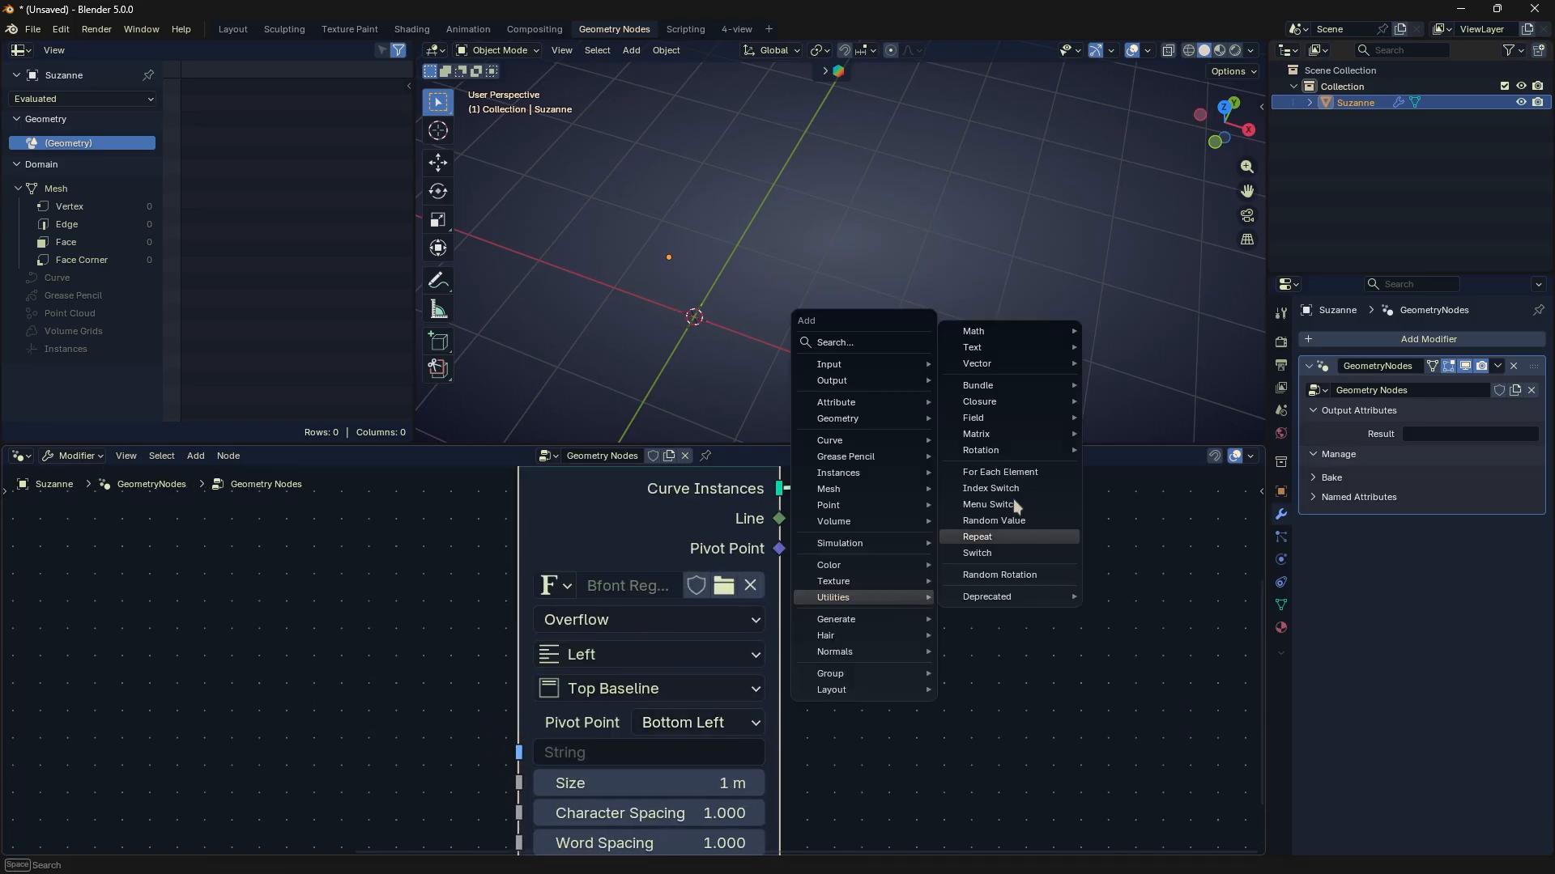
mouse_move(1014, 324)
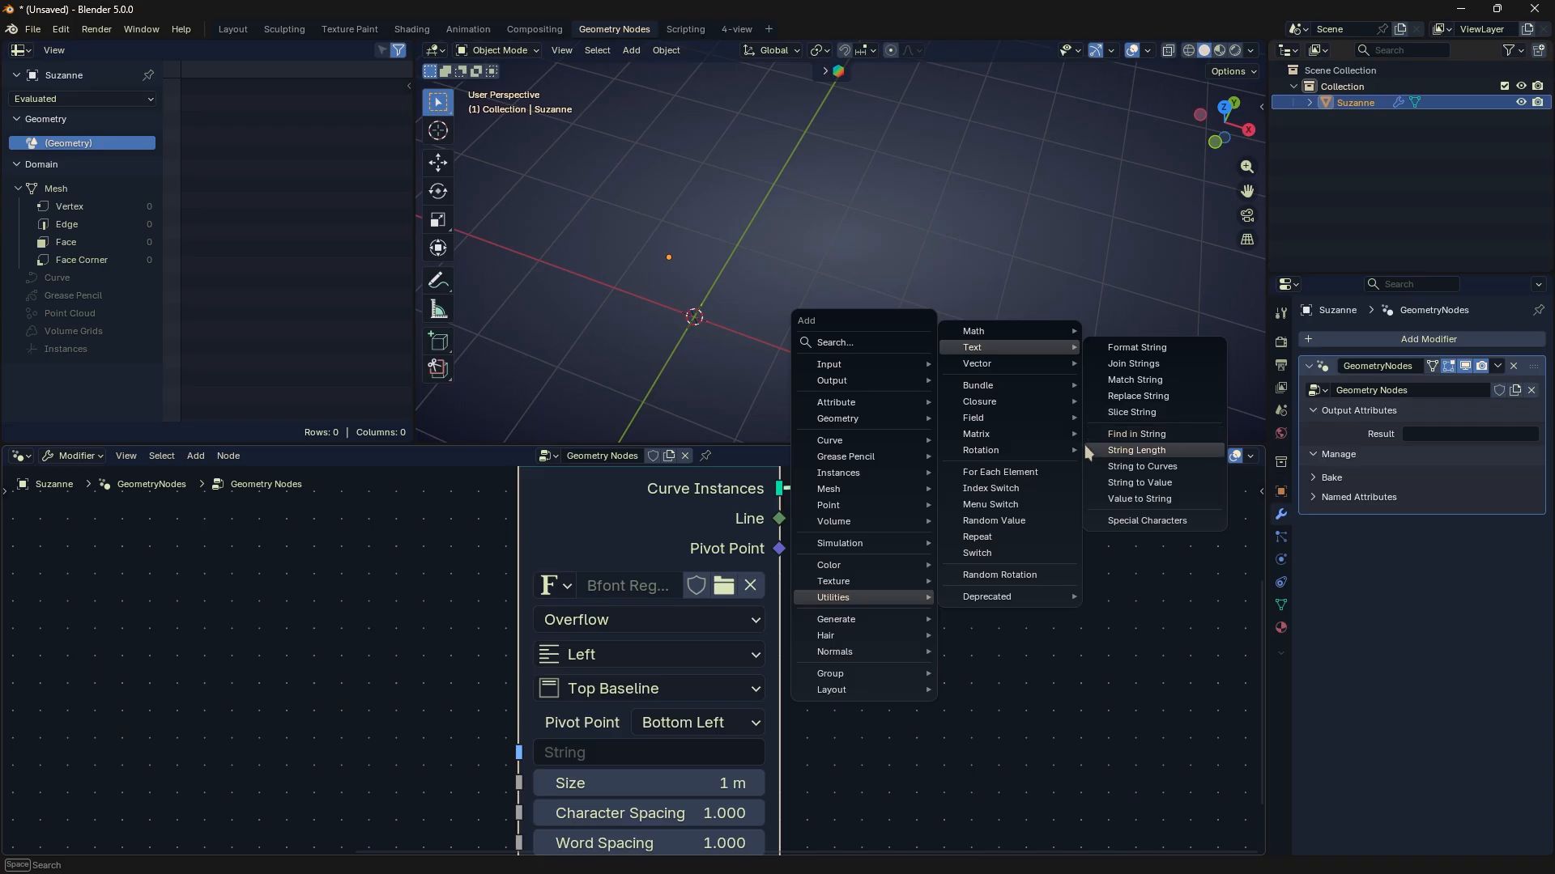
scroll(567, 599, down, 2)
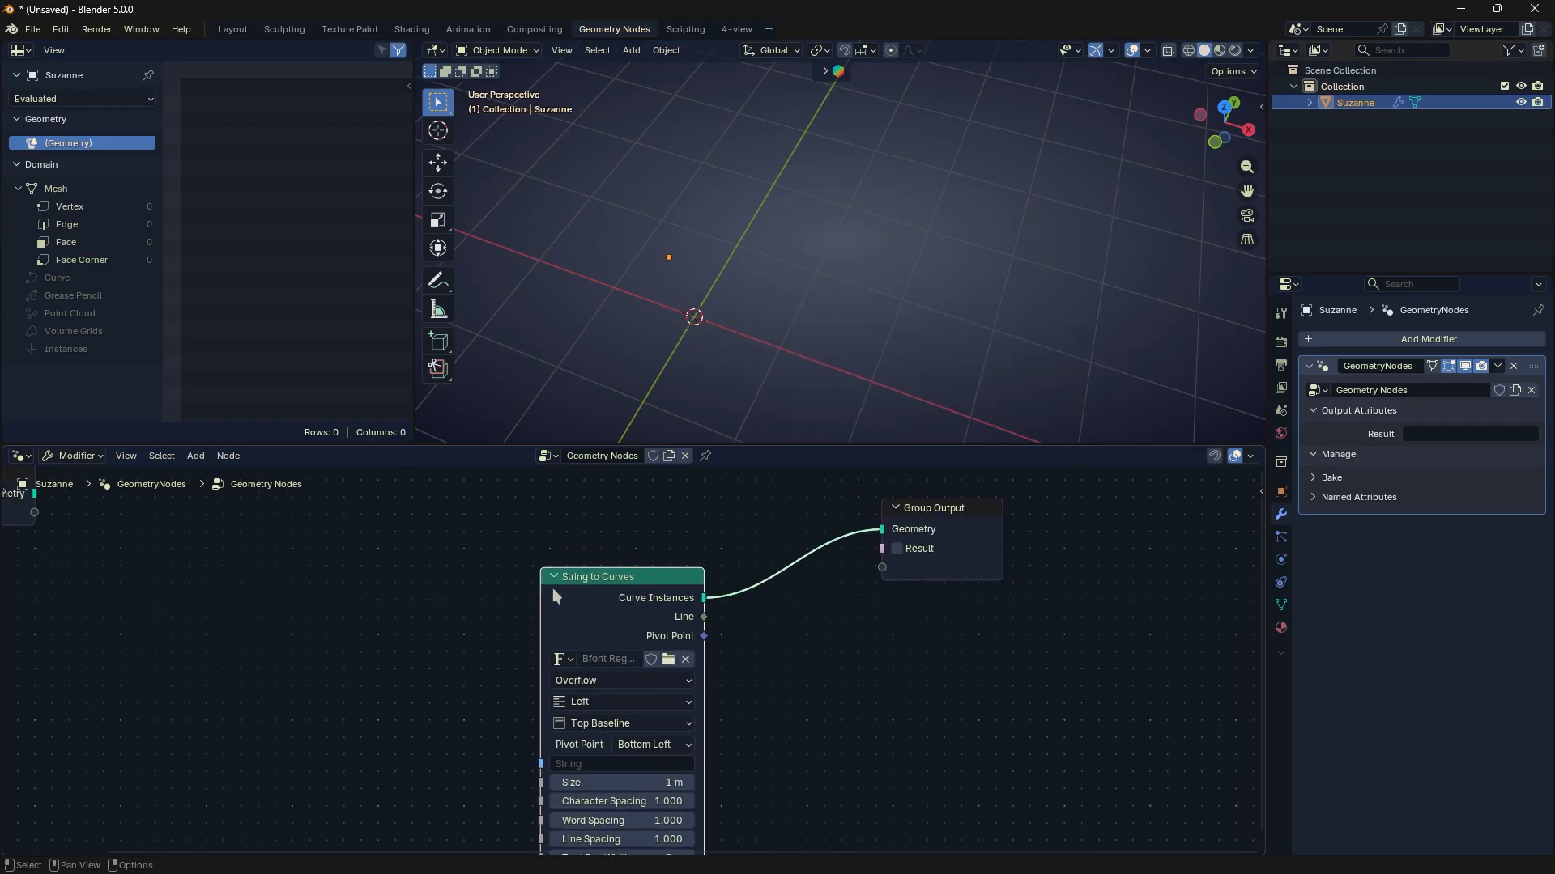
- Enter Name as the string of the String to Curves node
drag(539, 585, 489, 582)
drag(600, 579, 596, 529)
scroll(598, 622, up, 4)
click(570, 673)
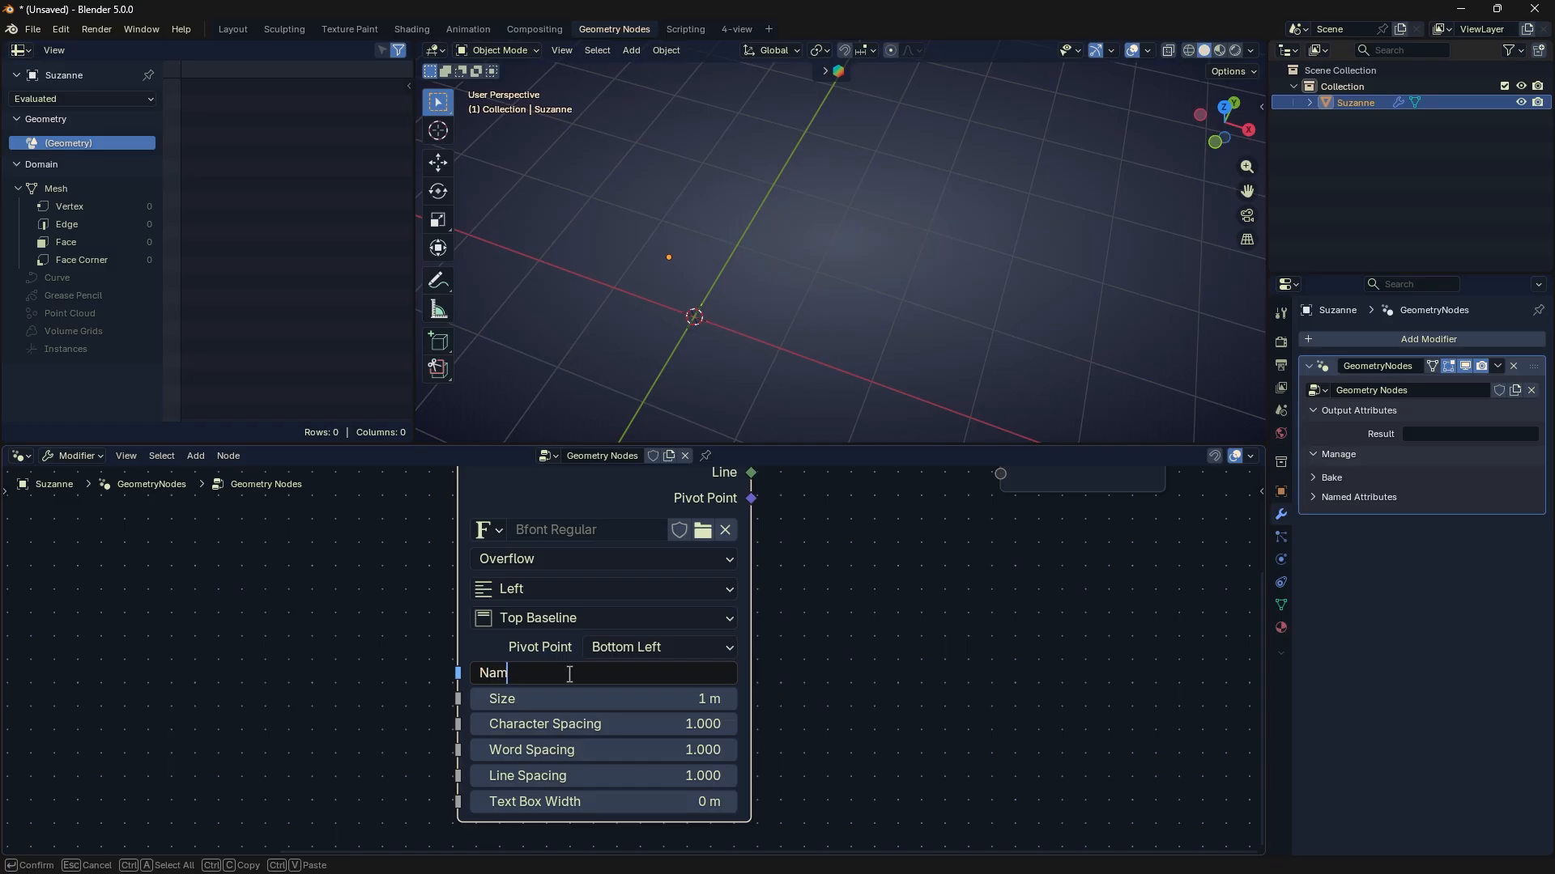
text(Name)
key(Return)
middle_drag(868, 344, 809, 237)
key(Tab)
key(Tab)
scroll(858, 607, down, 3)
middle_drag(867, 601, 795, 713)
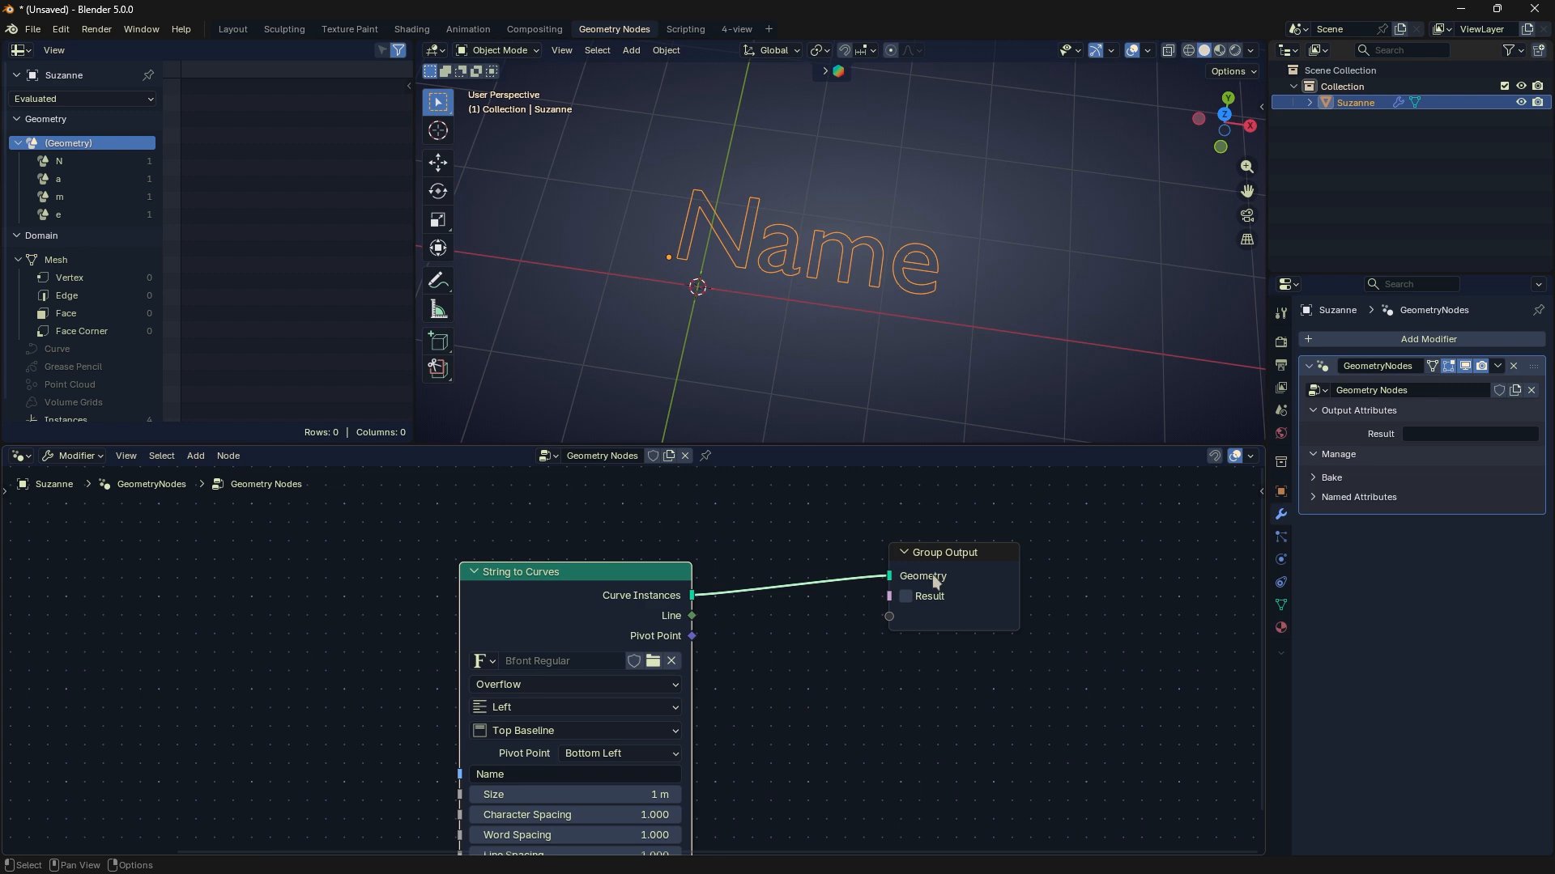
- Set String to Curves' size to 1.2 m, character spacing 1.5, word spacing 0.1, line spacing 1.7 and text box width 2.2 m
drag(934, 577, 951, 592)
scroll(712, 648, up, 4)
middle_drag(742, 644, 816, 550)
scroll(772, 681, down, 2)
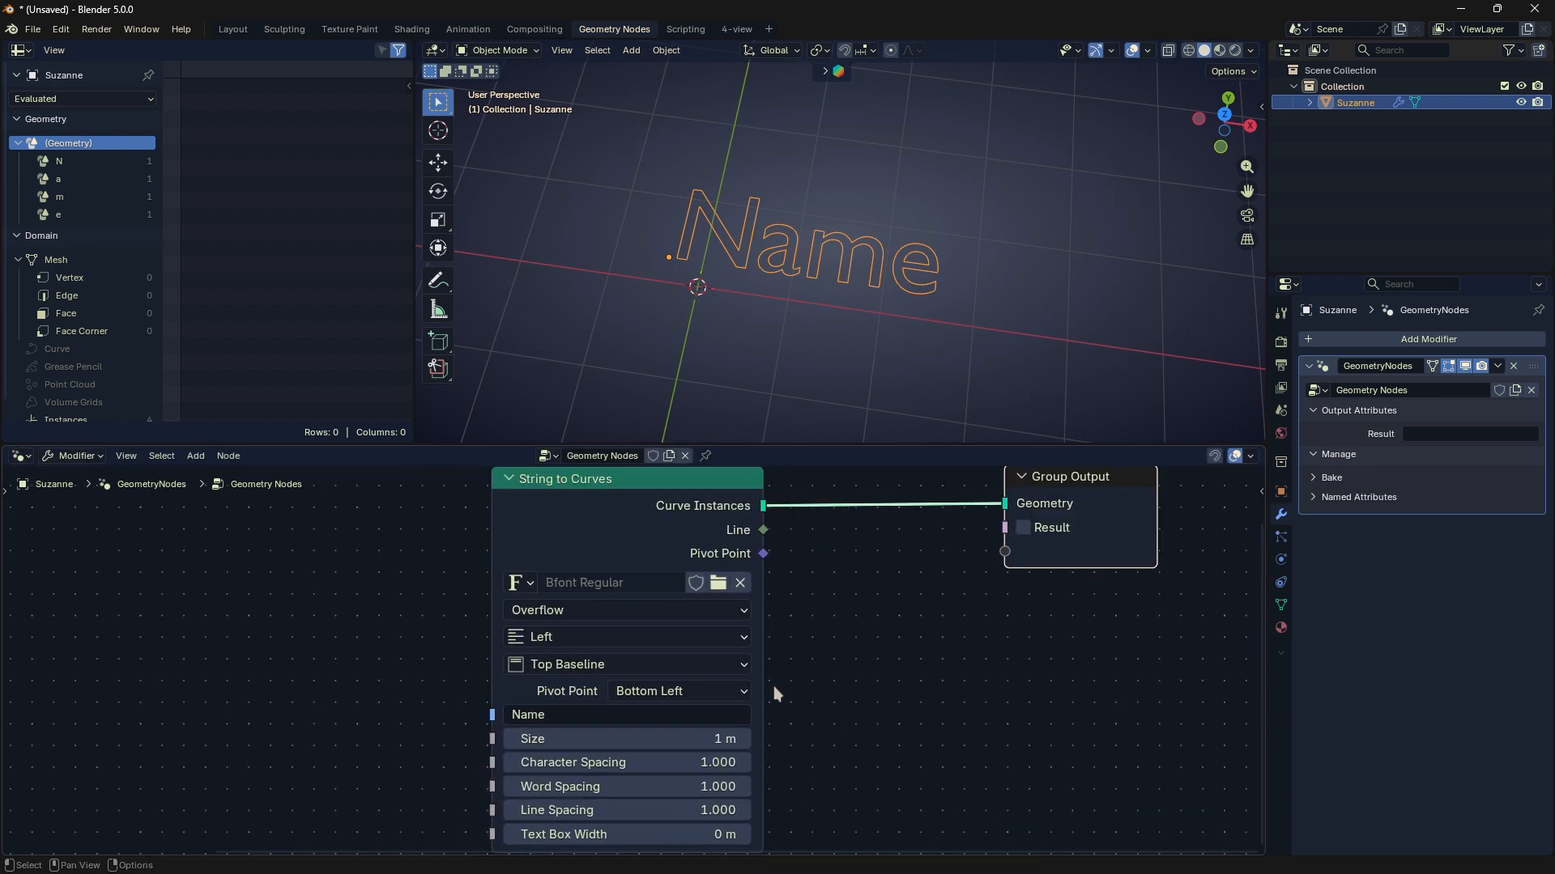
middle_drag(774, 687, 799, 614)
drag(726, 671, 777, 760)
middle_drag(703, 720, 691, 777)
- Try the Top Left, Midpoint and Top Center pivot points on String to Curves and finish with Top Right
click(688, 673)
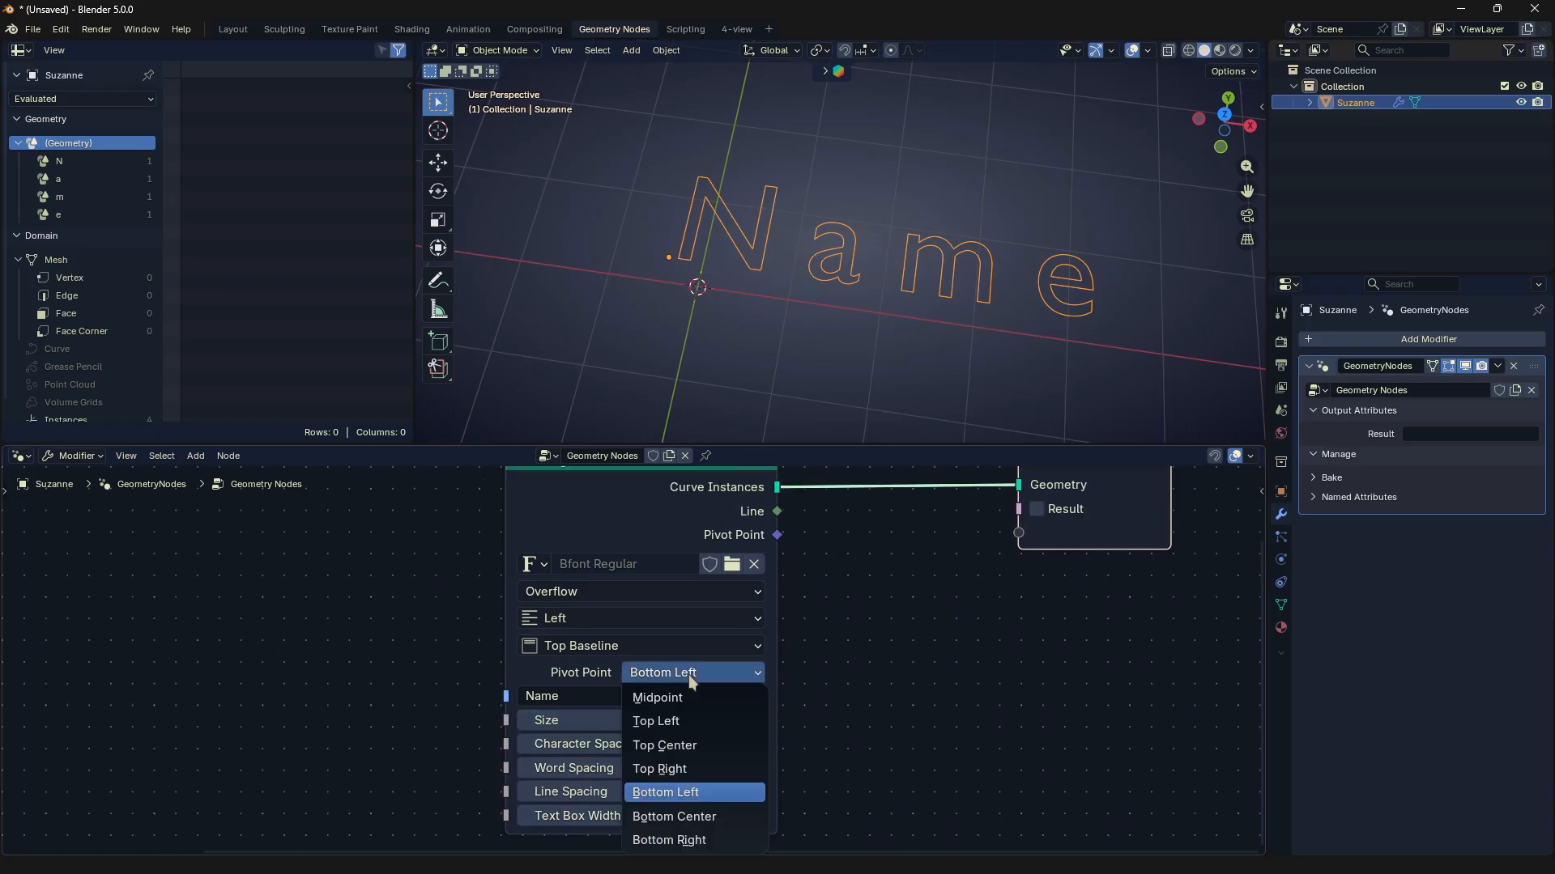
click(694, 720)
click(709, 672)
click(701, 696)
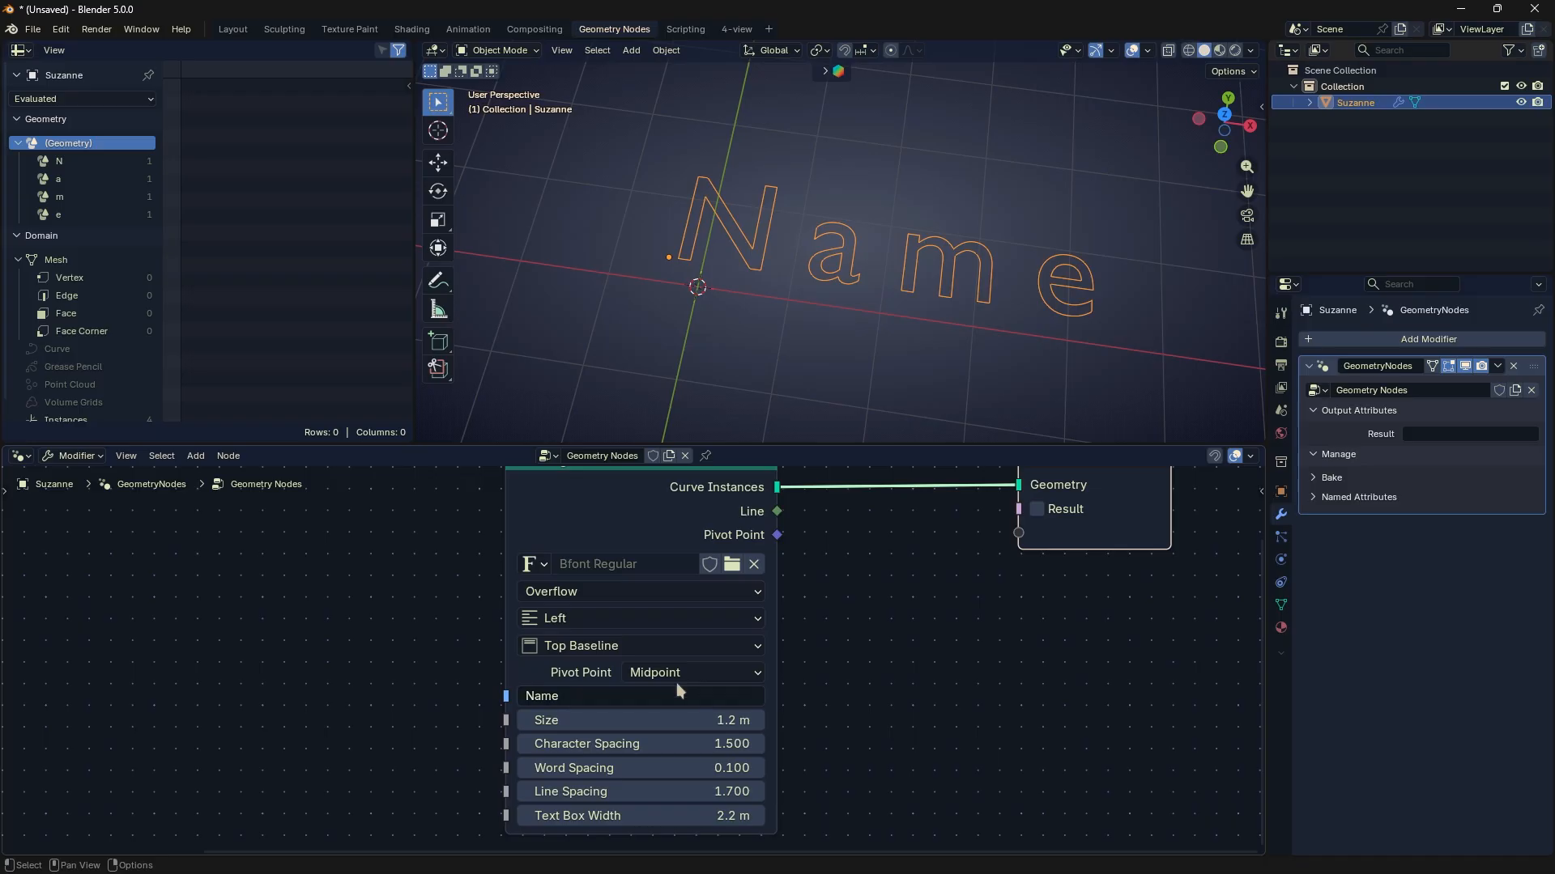
click(711, 672)
click(668, 745)
click(711, 673)
click(668, 769)
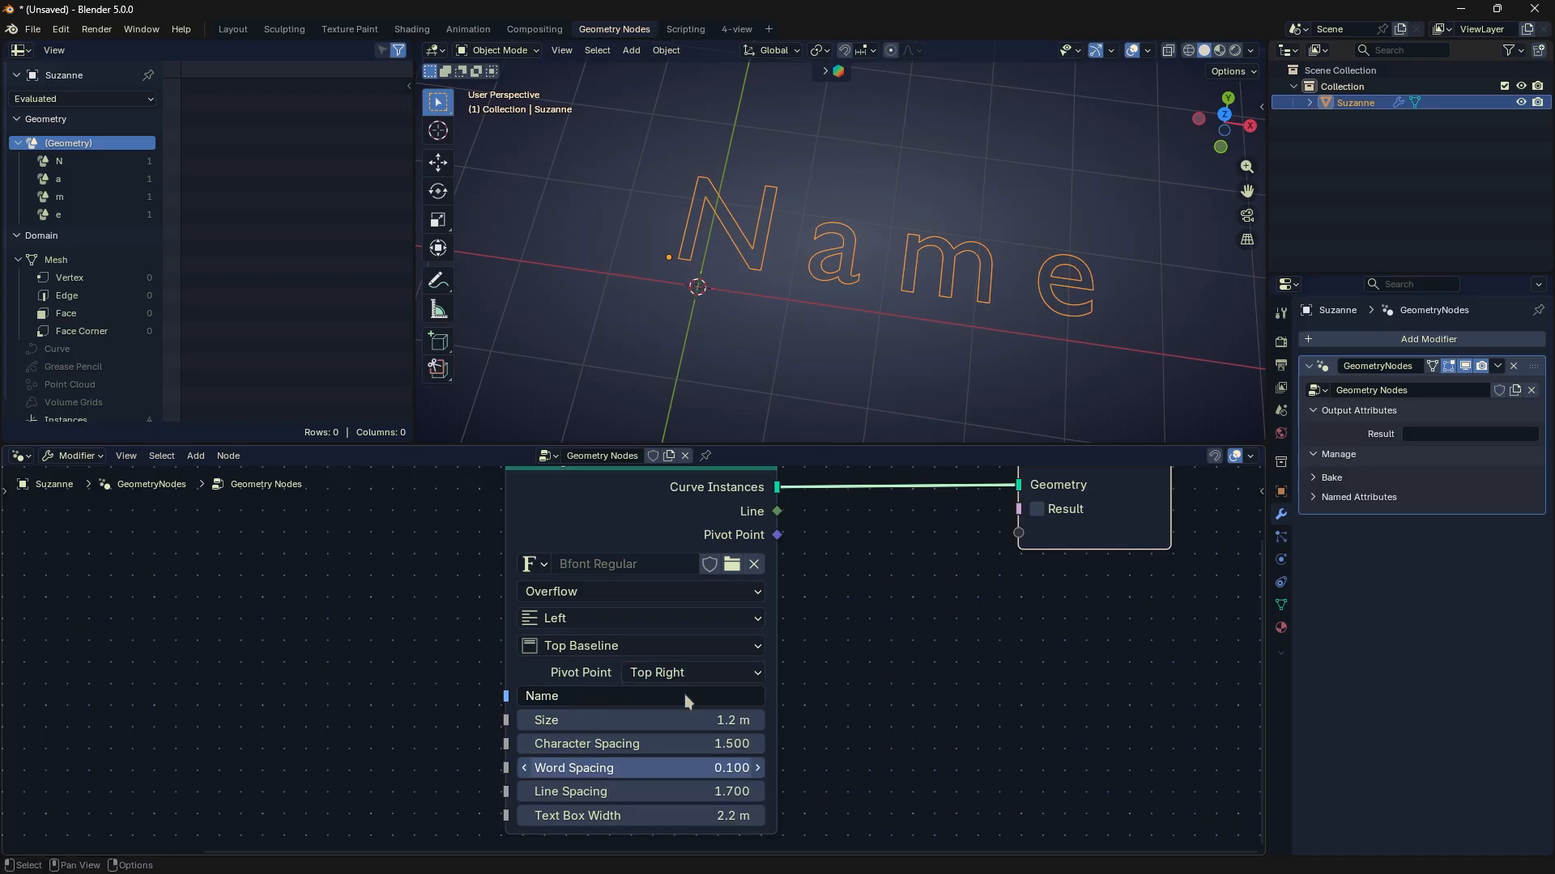
- Compare the Top, Top Baseline and Bottom Baseline vertical alignments from the top view and finish with Middle
click(692, 644)
click(659, 695)
click(688, 642)
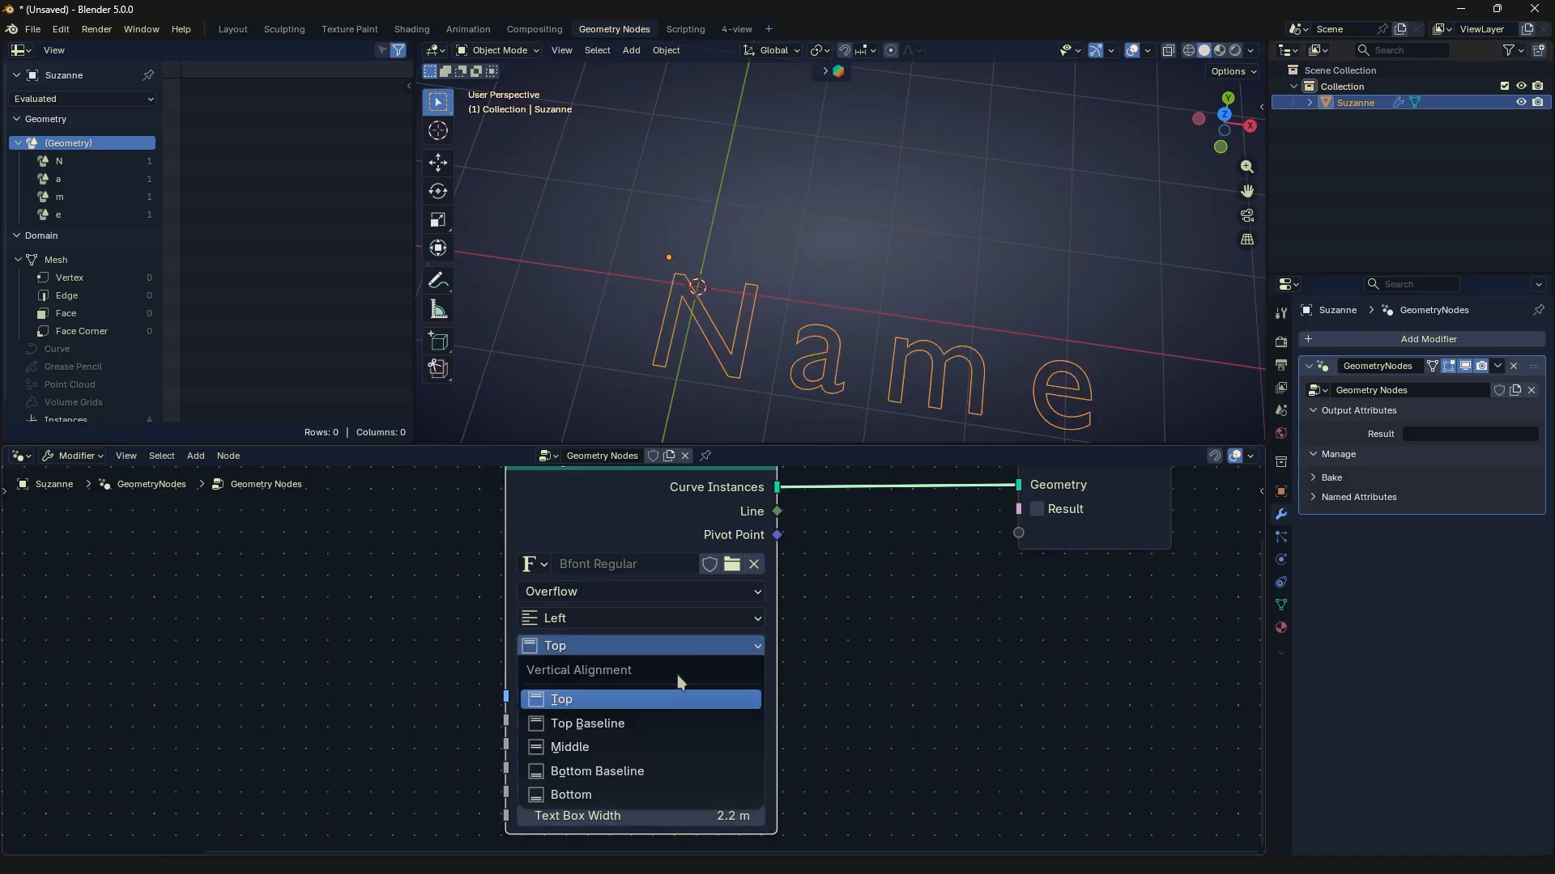
click(660, 722)
key(KP_7)
scroll(860, 364, down, 3)
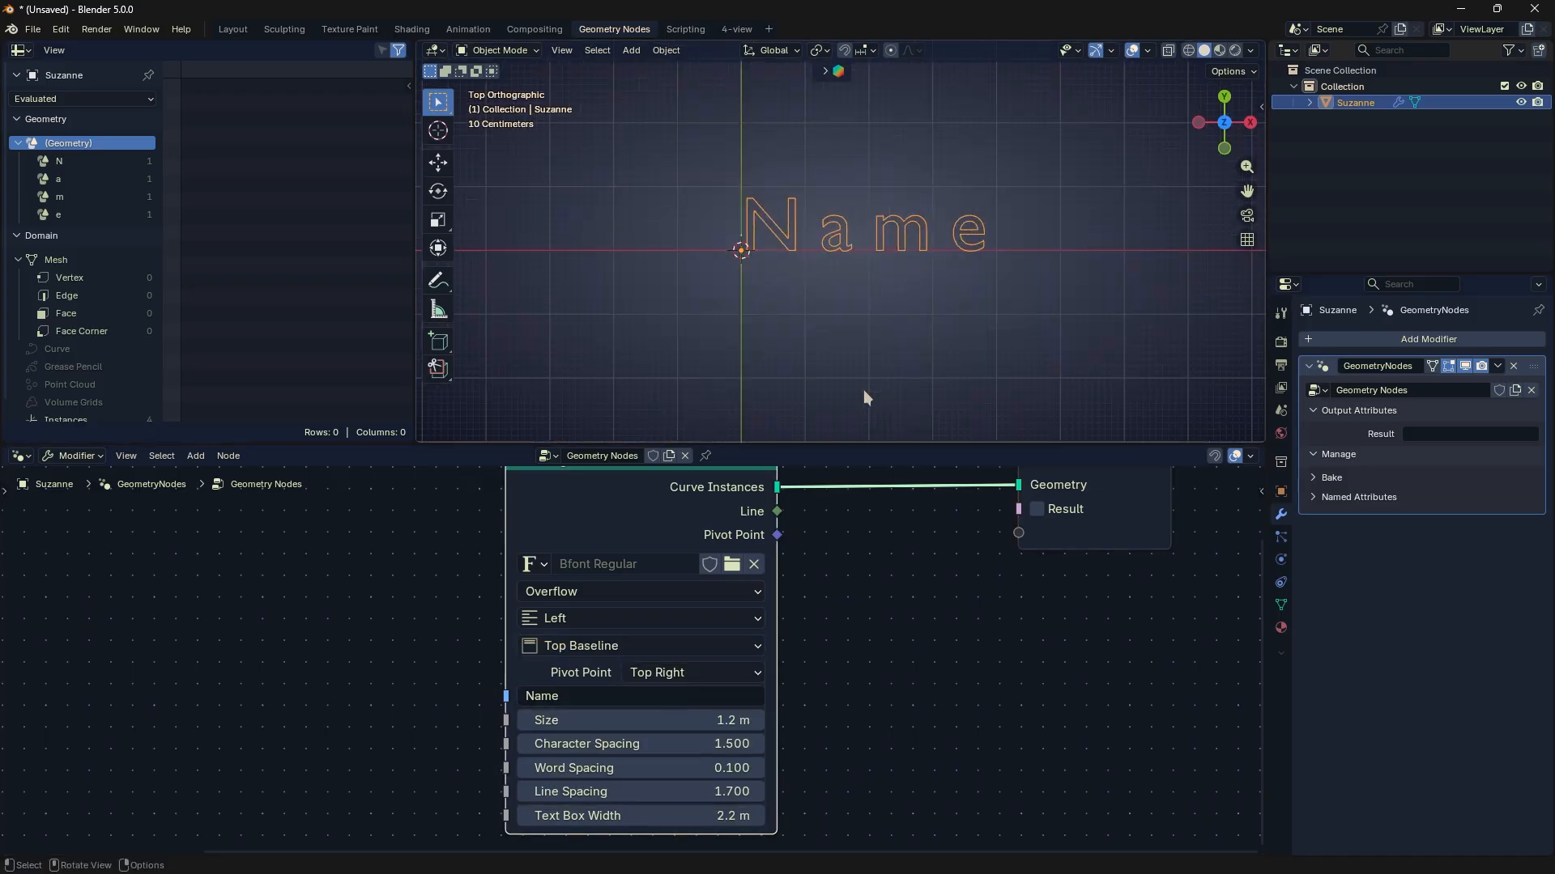
click(672, 645)
click(653, 771)
click(636, 645)
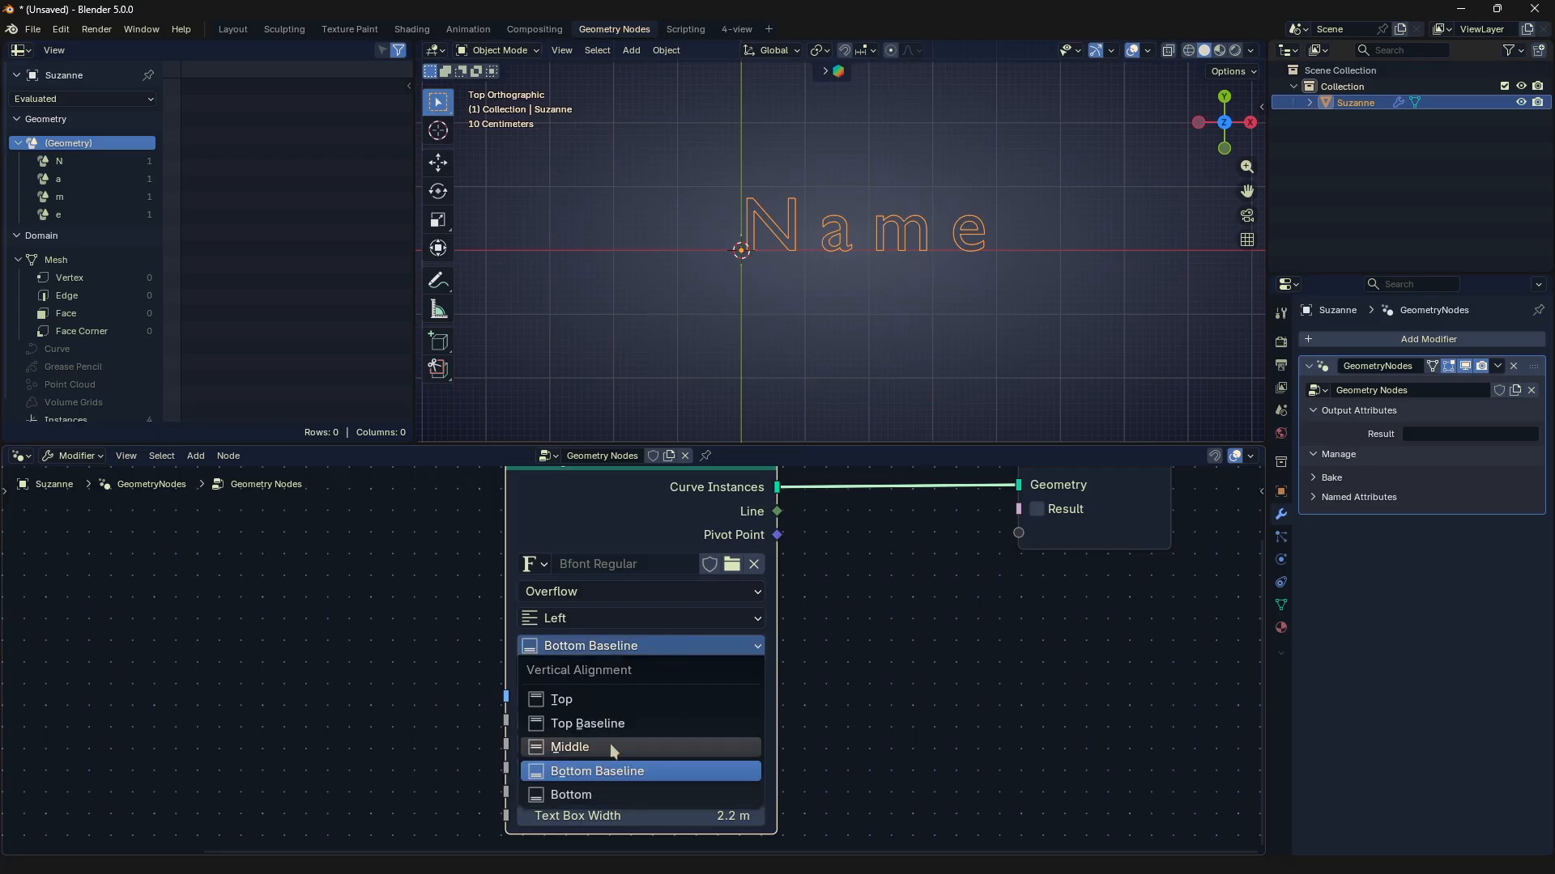
click(610, 747)
- Try the Justify, Center and Flush horizontal alignments on String to Curves and finish with Justify
click(639, 622)
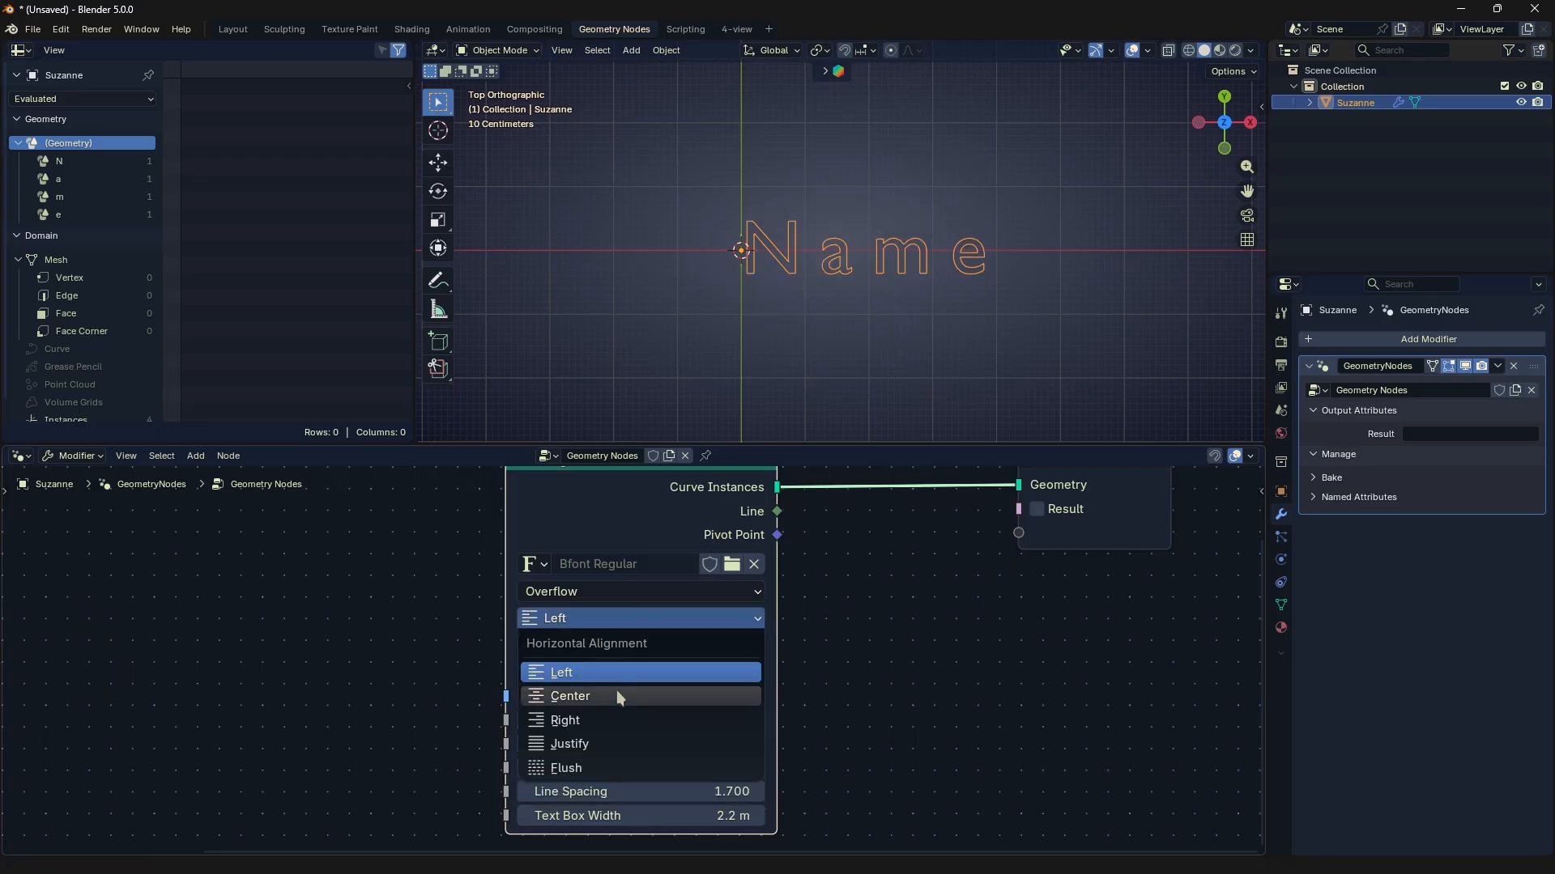
click(608, 744)
click(653, 621)
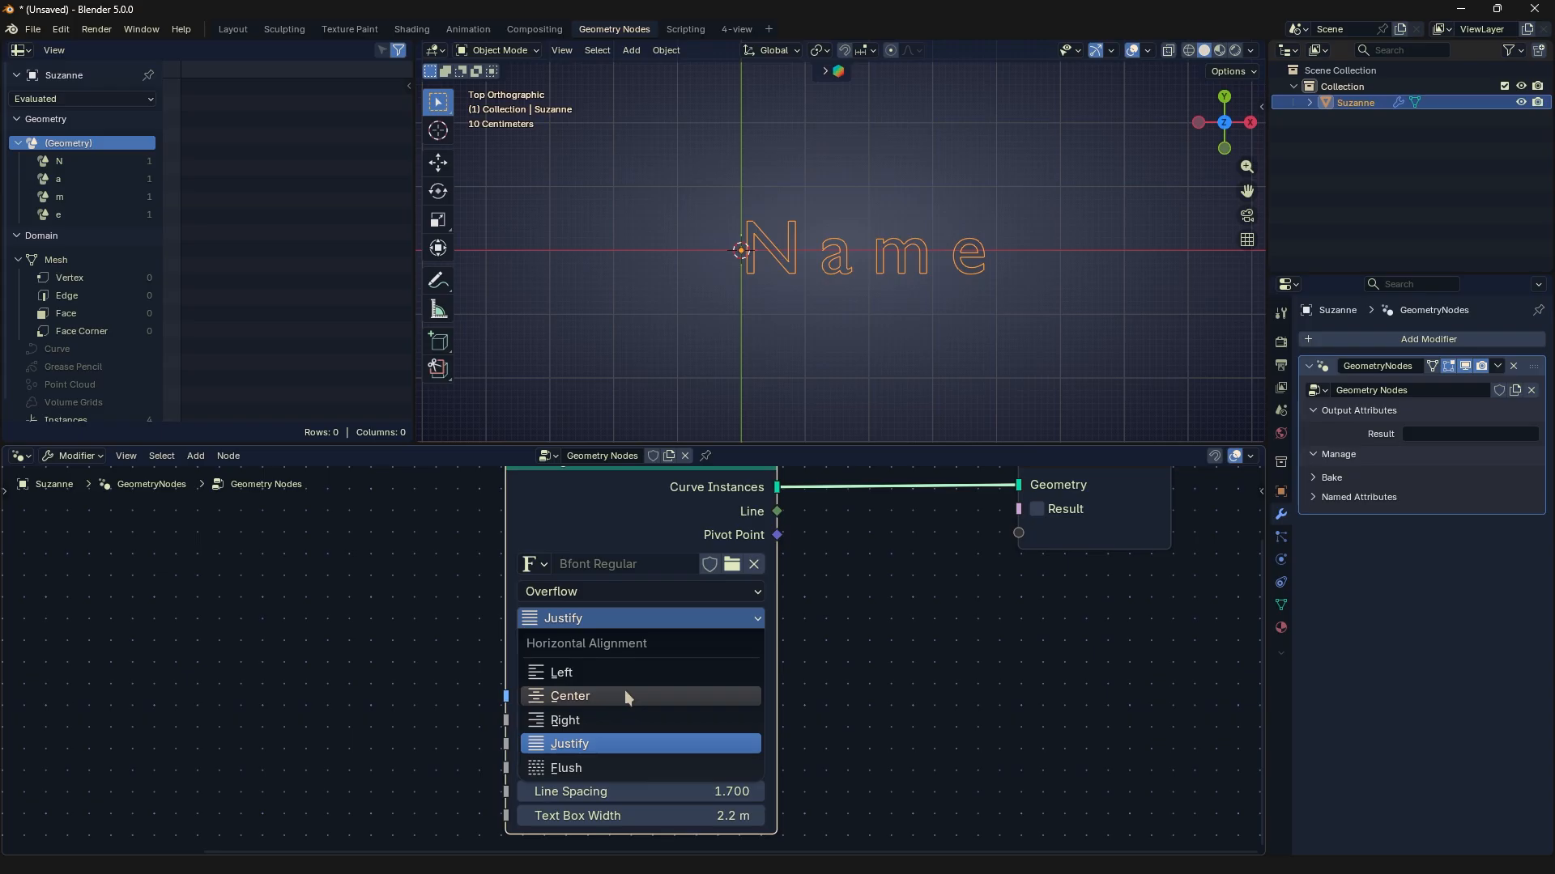
click(624, 695)
click(656, 618)
click(632, 765)
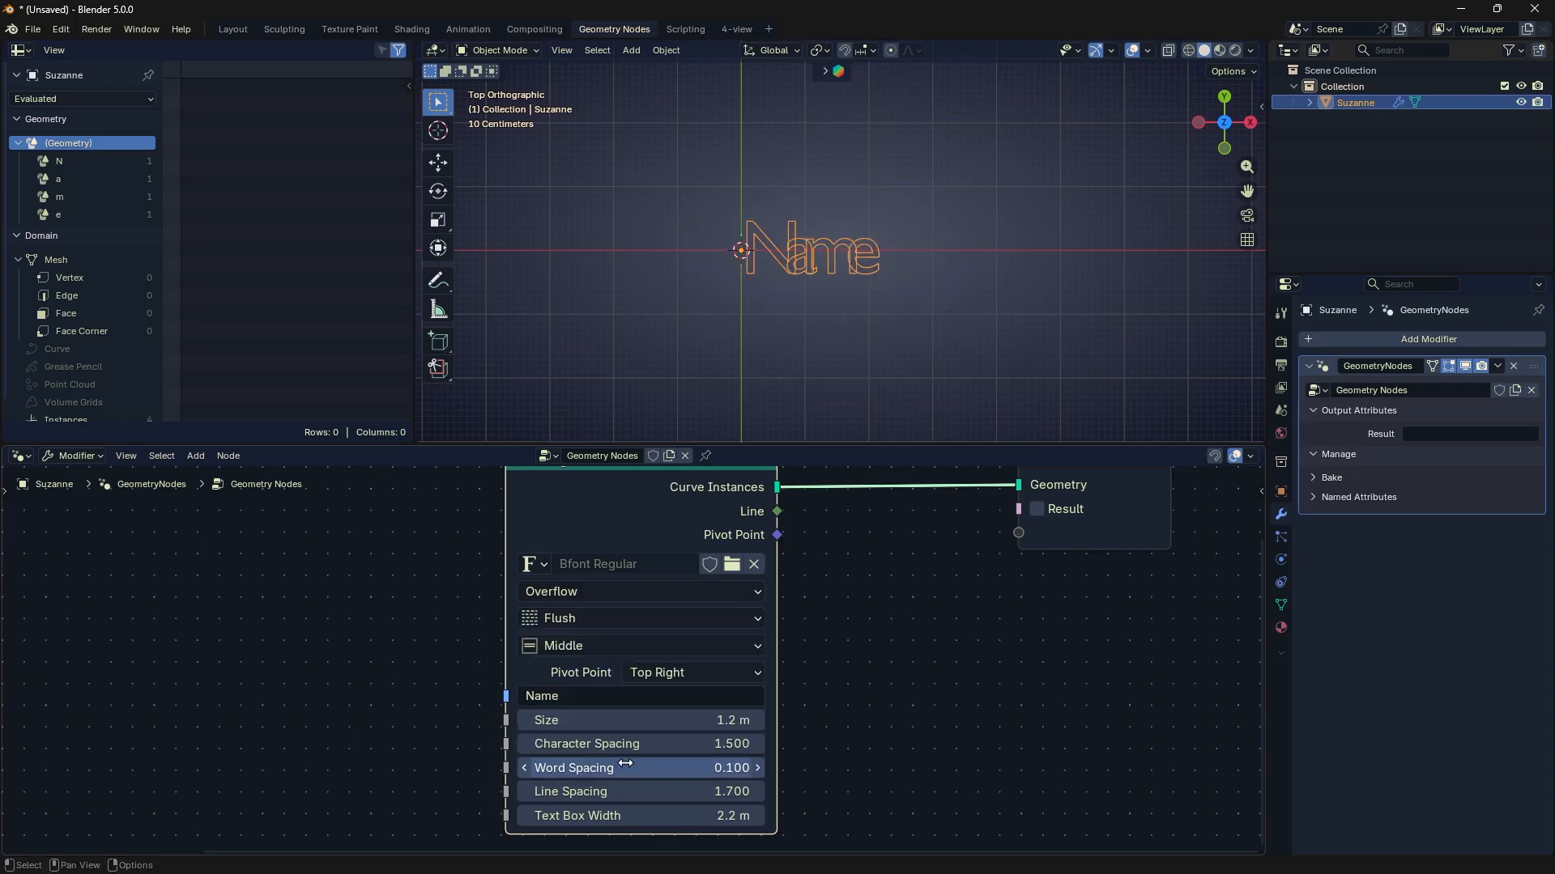
click(660, 617)
click(615, 744)
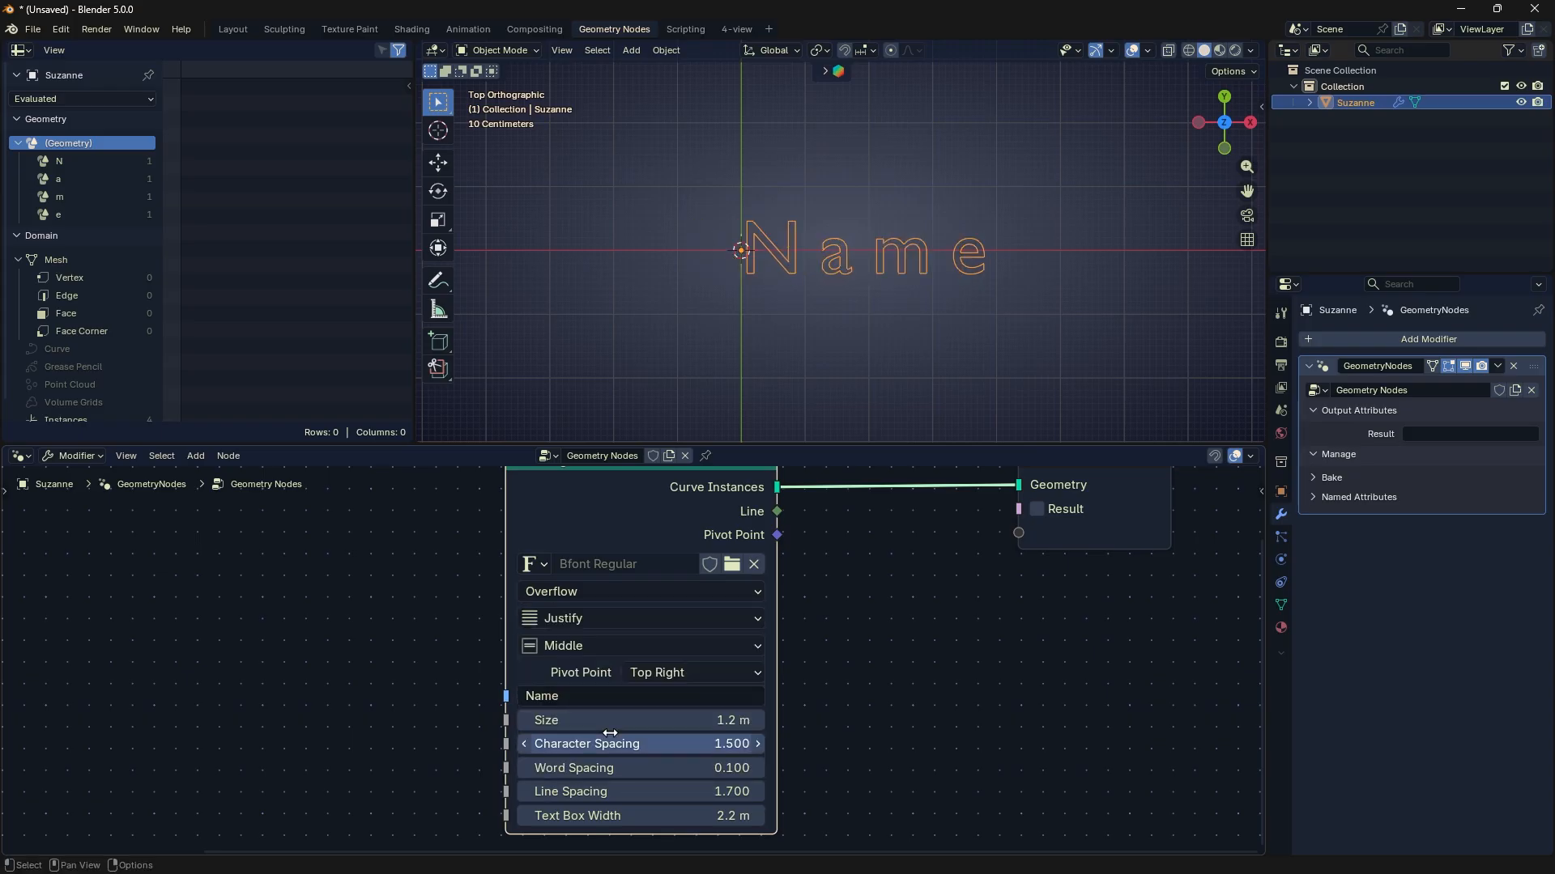
- Try the Scale To Fit textbox overflow mode on String to Curves and switch back to Overflow
click(652, 593)
click(636, 659)
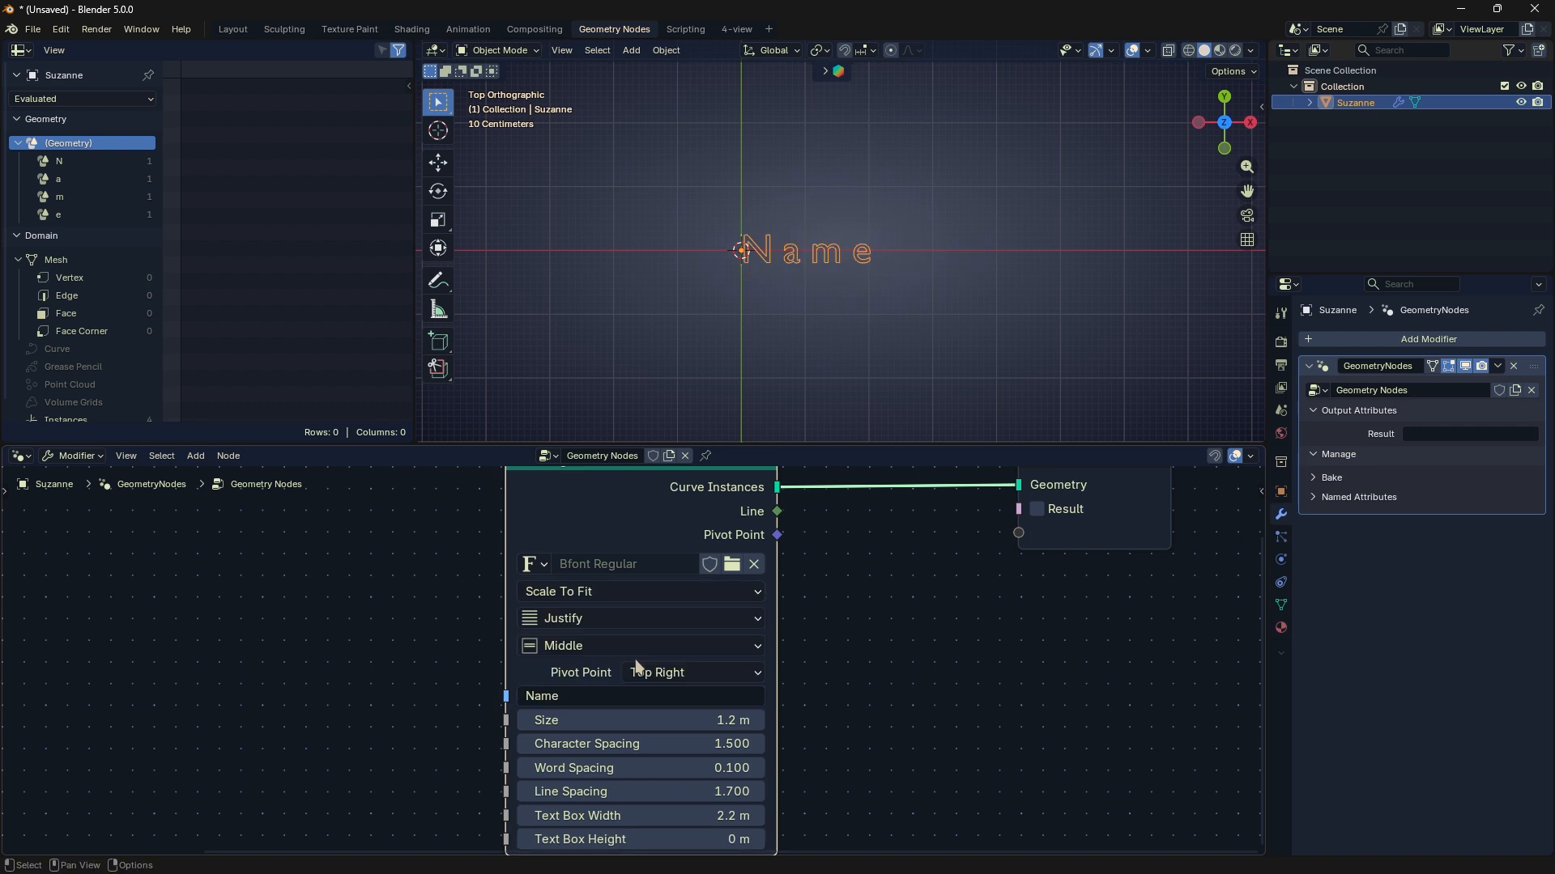
click(663, 580)
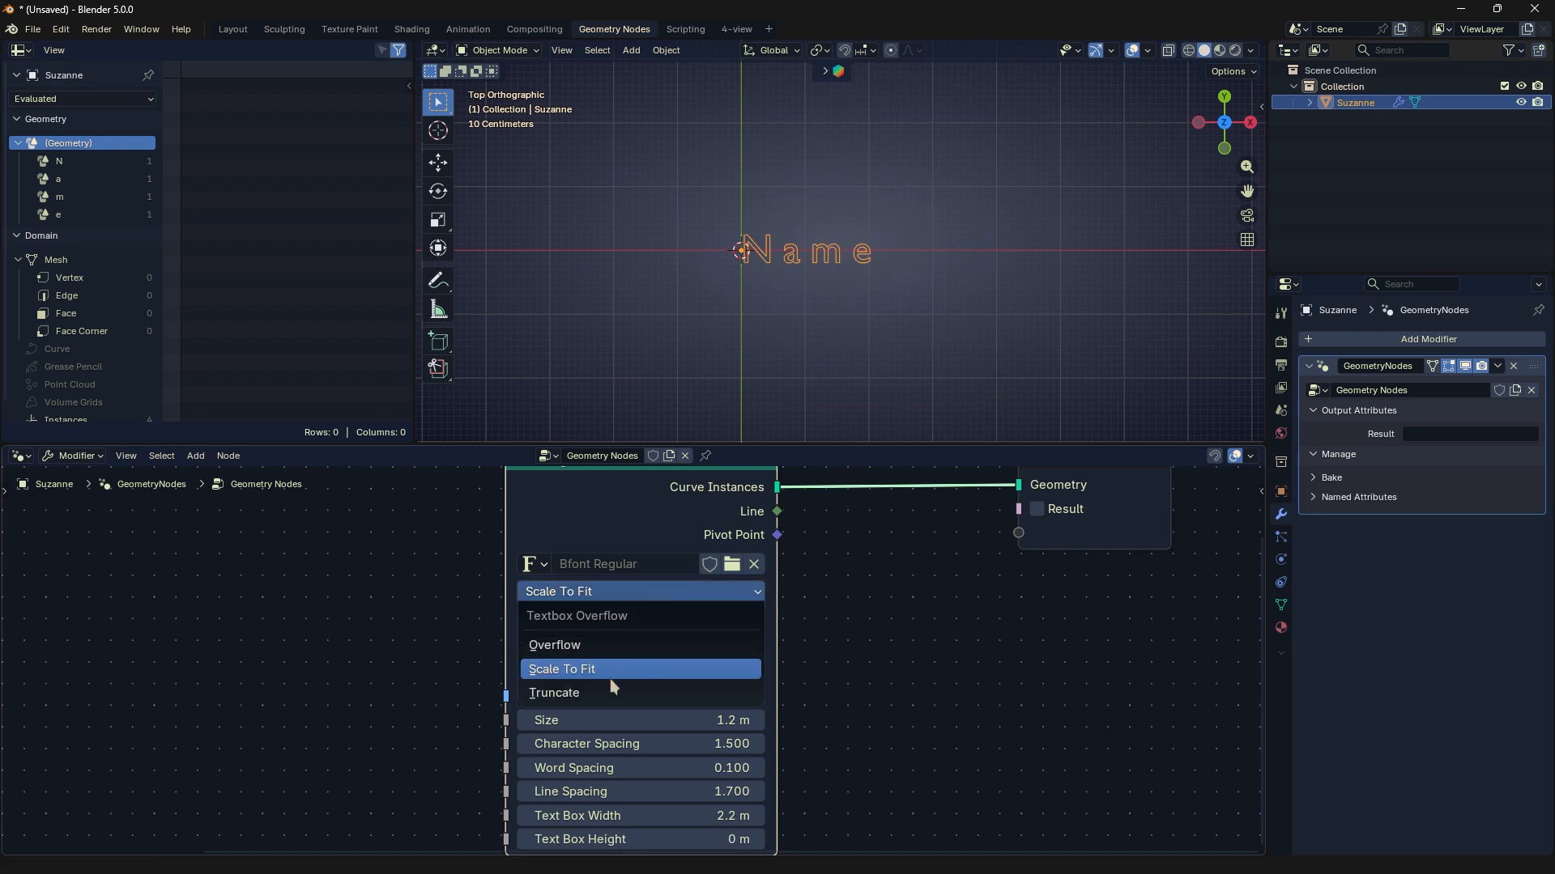
click(609, 678)
click(633, 588)
click(614, 672)
click(637, 592)
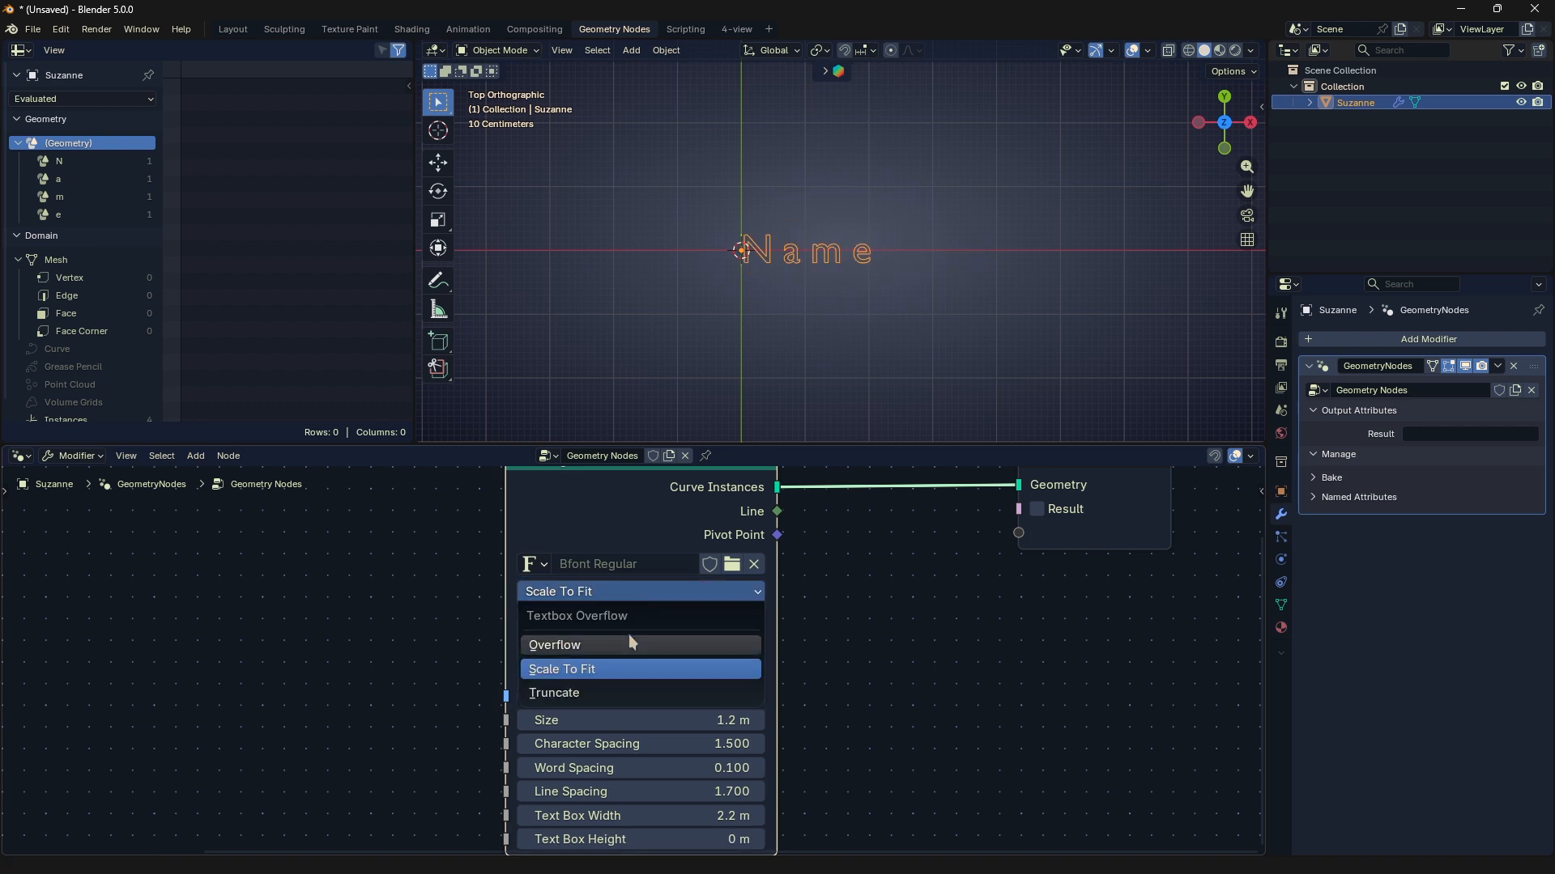
click(629, 638)
- Load Baskerville Old Face Regular from the Windows Fonts folder as the String to Curves font
click(538, 562)
click(621, 567)
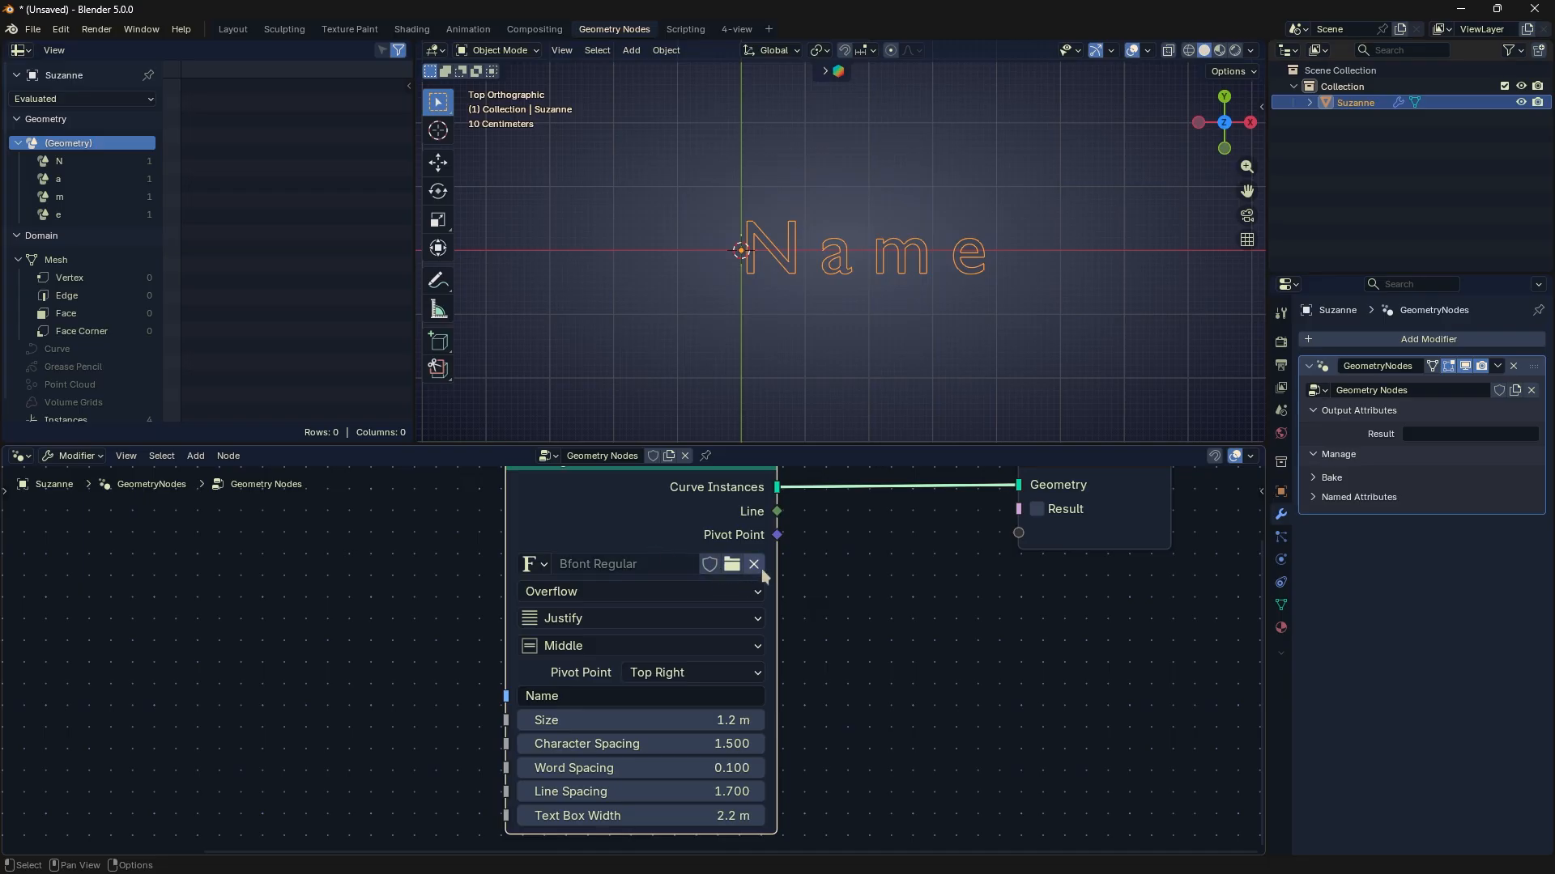
click(536, 559)
click(615, 599)
click(731, 565)
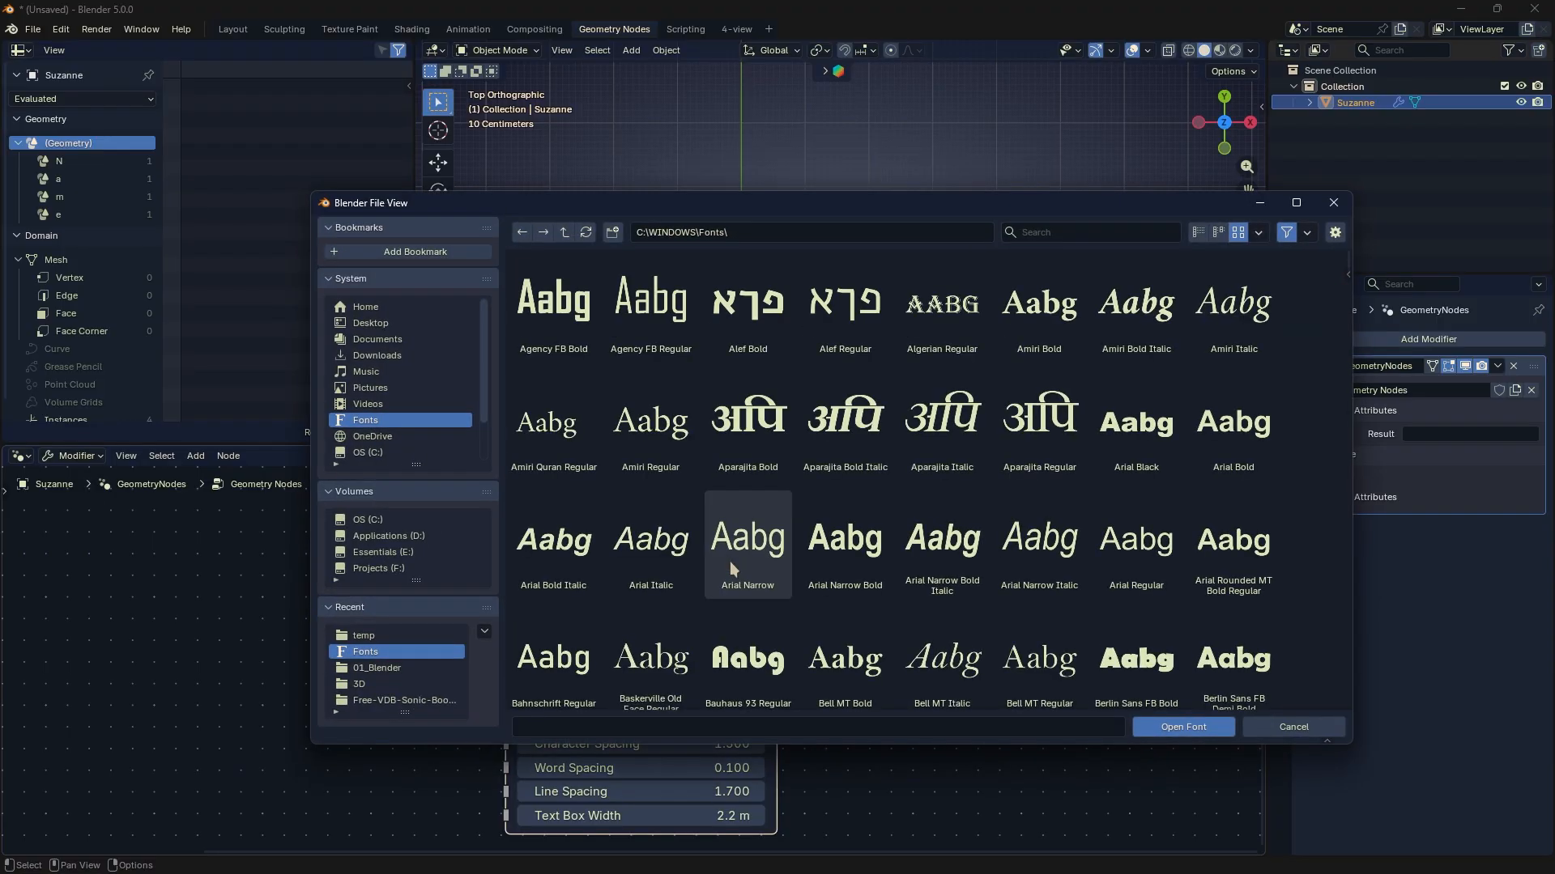
scroll(906, 559, down, 5)
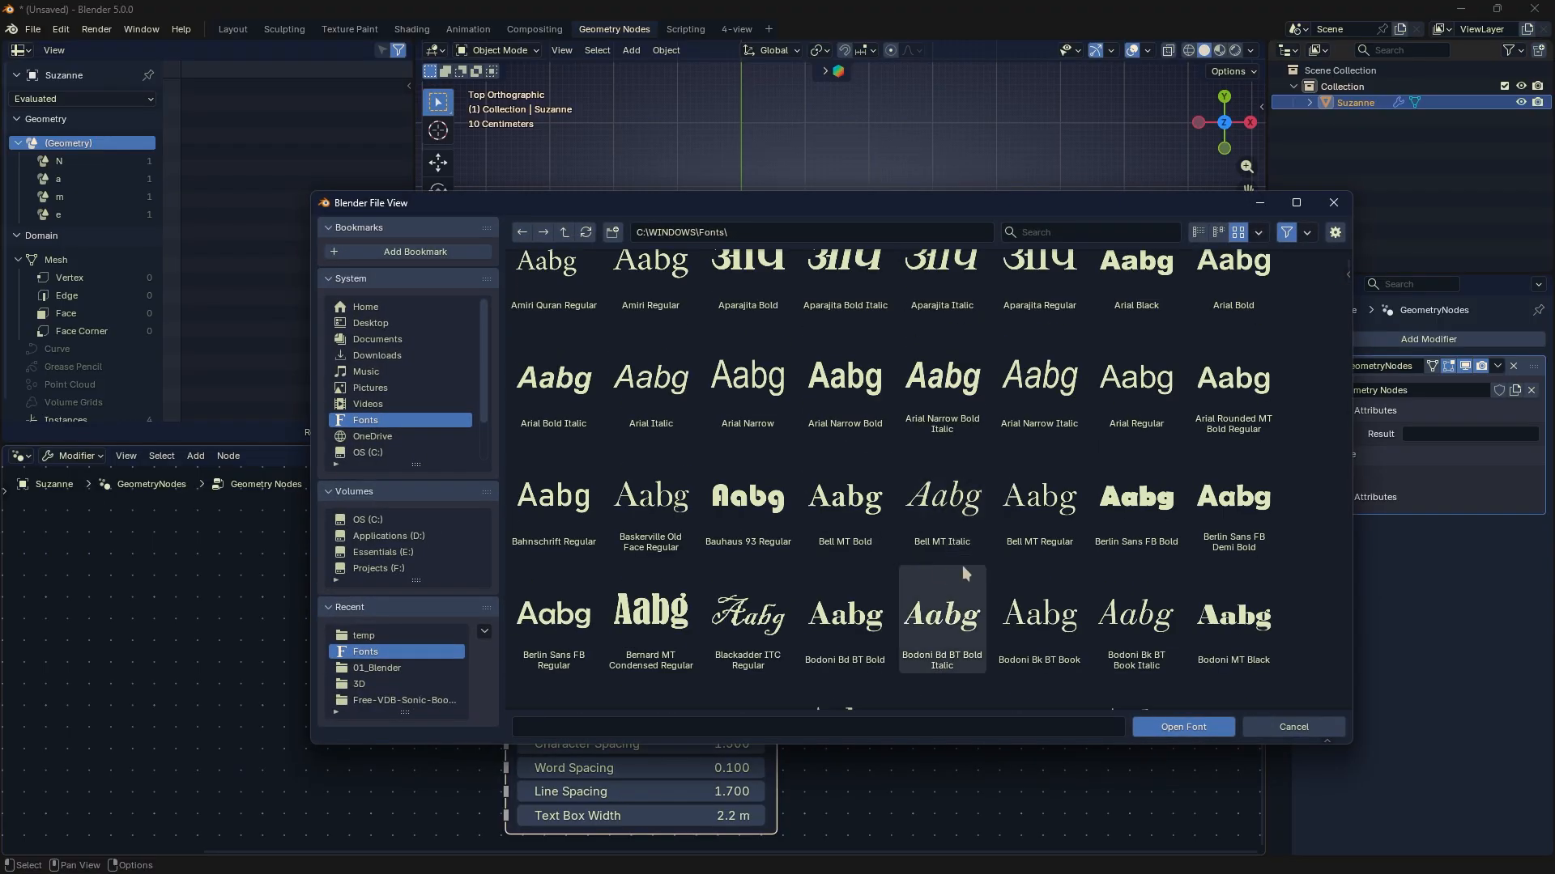
click(964, 577)
click(964, 530)
click(660, 518)
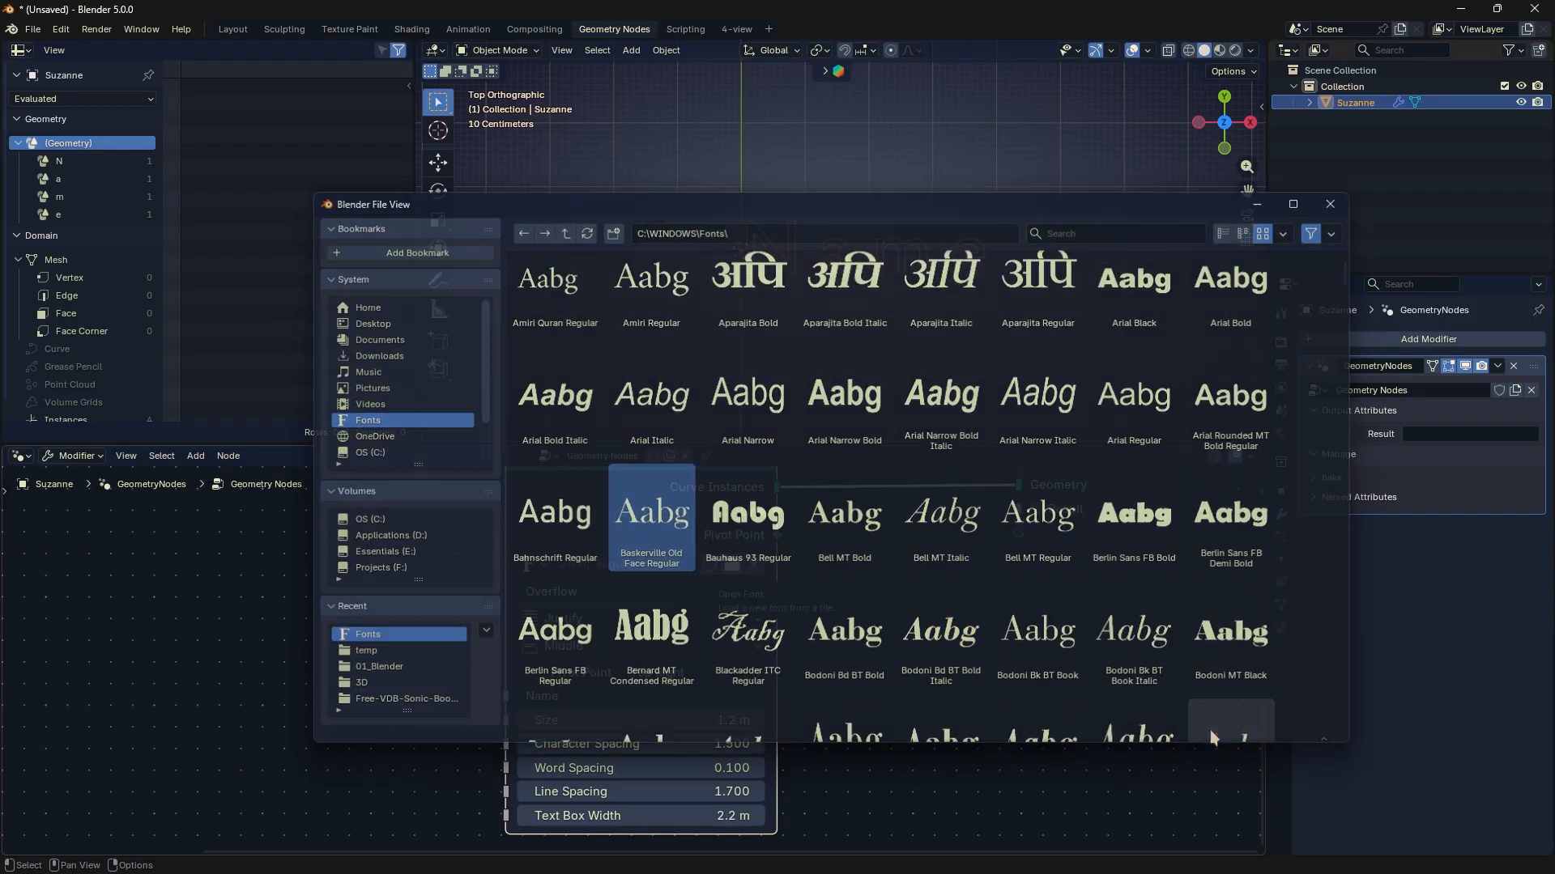
click(1210, 728)
- Add a Fill Curve node on the link between String to Curves and the Group Output
scroll(808, 643, down, 1)
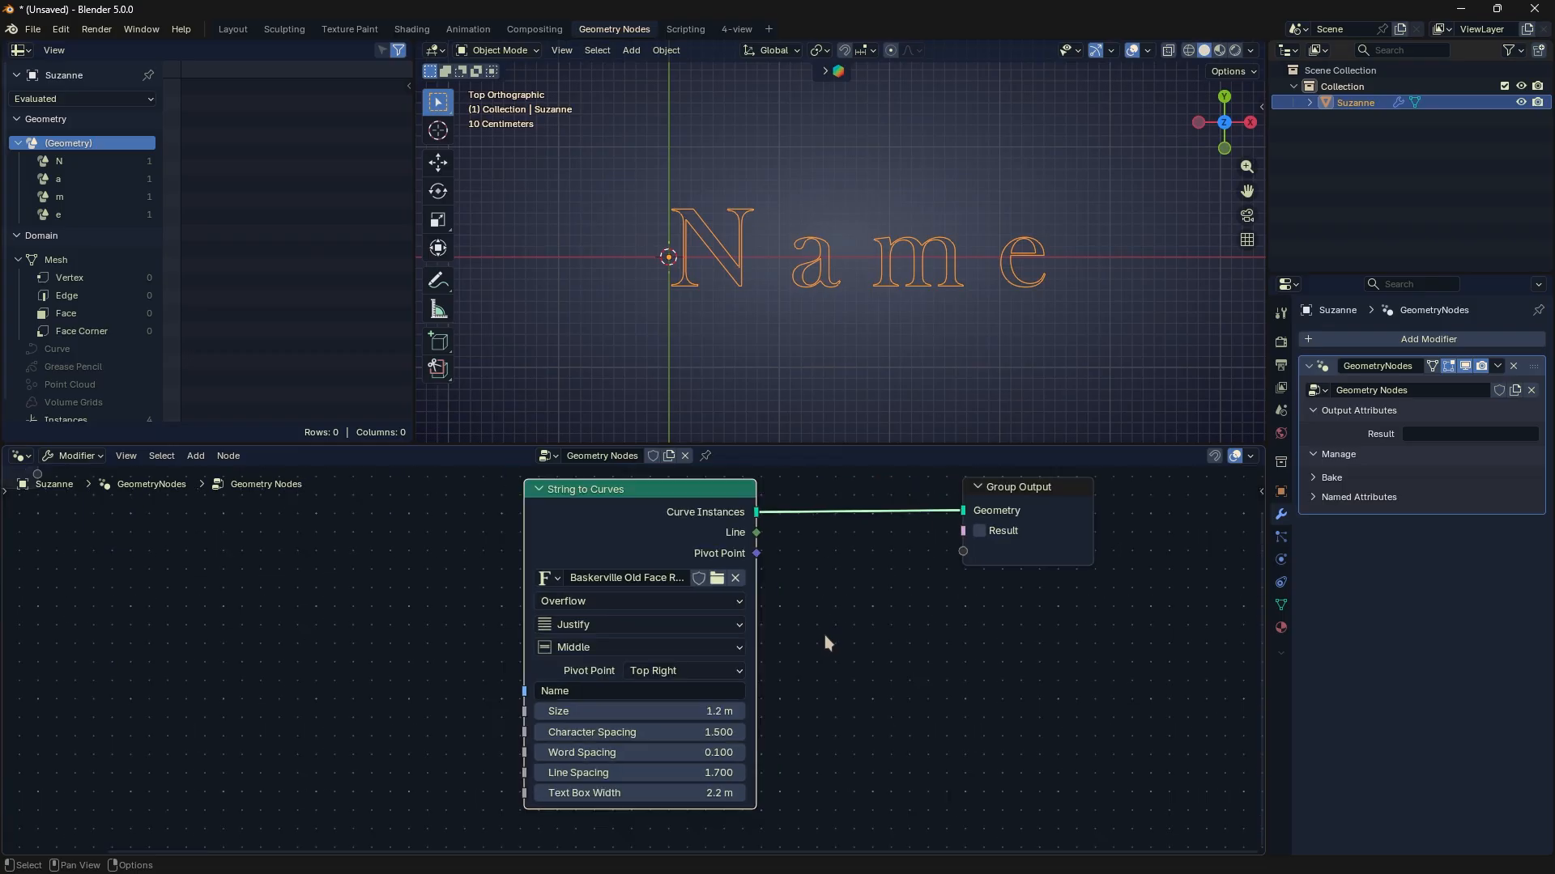
middle_drag(849, 615, 770, 650)
click(765, 648)
key(shift+a)
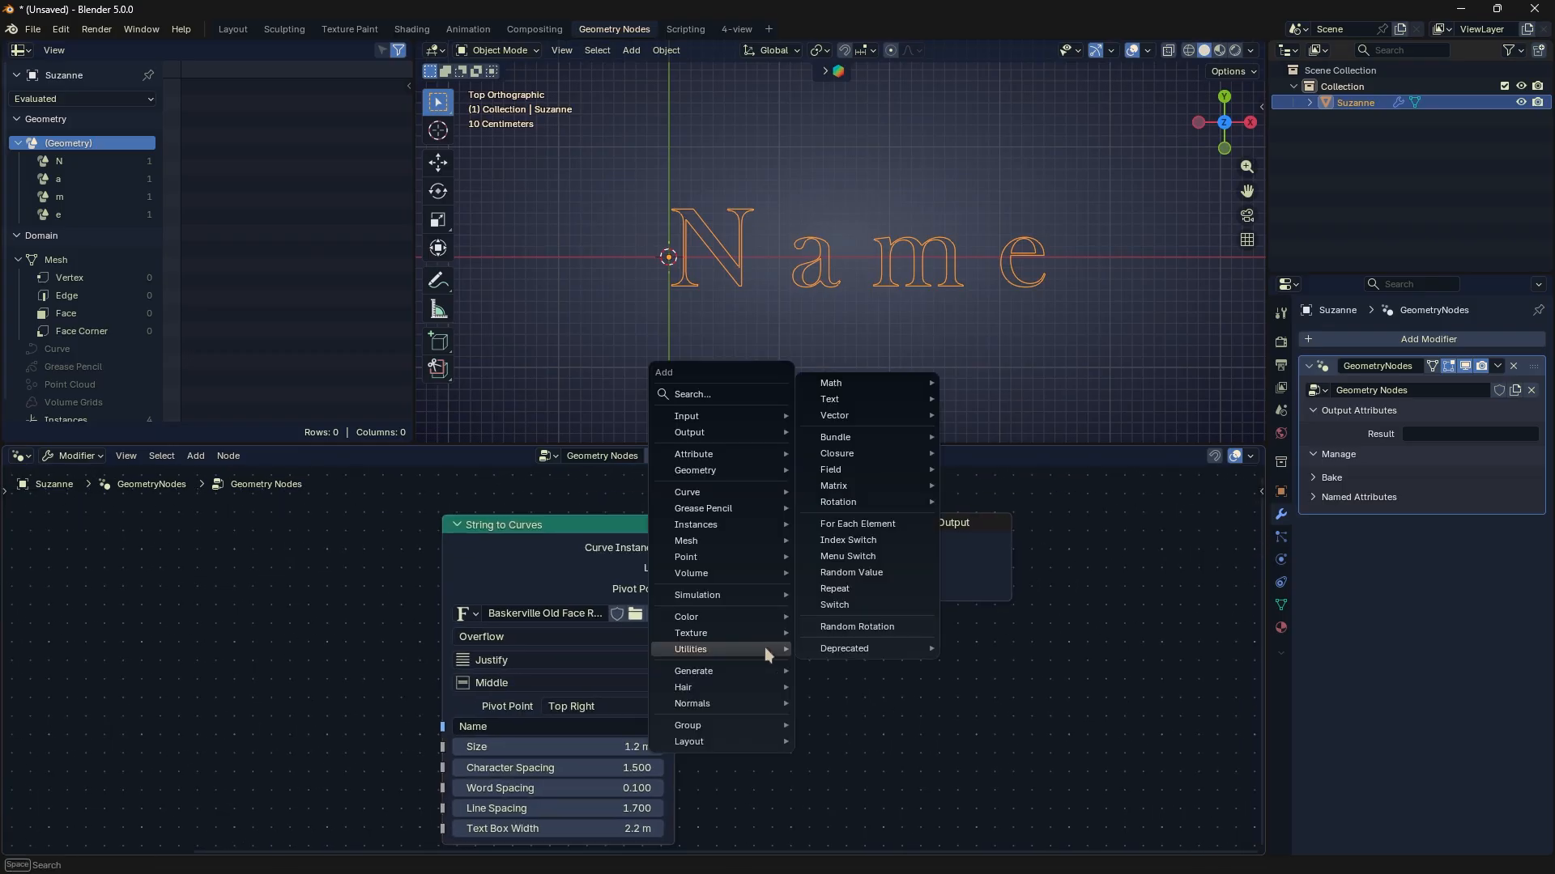
text(curve fil)
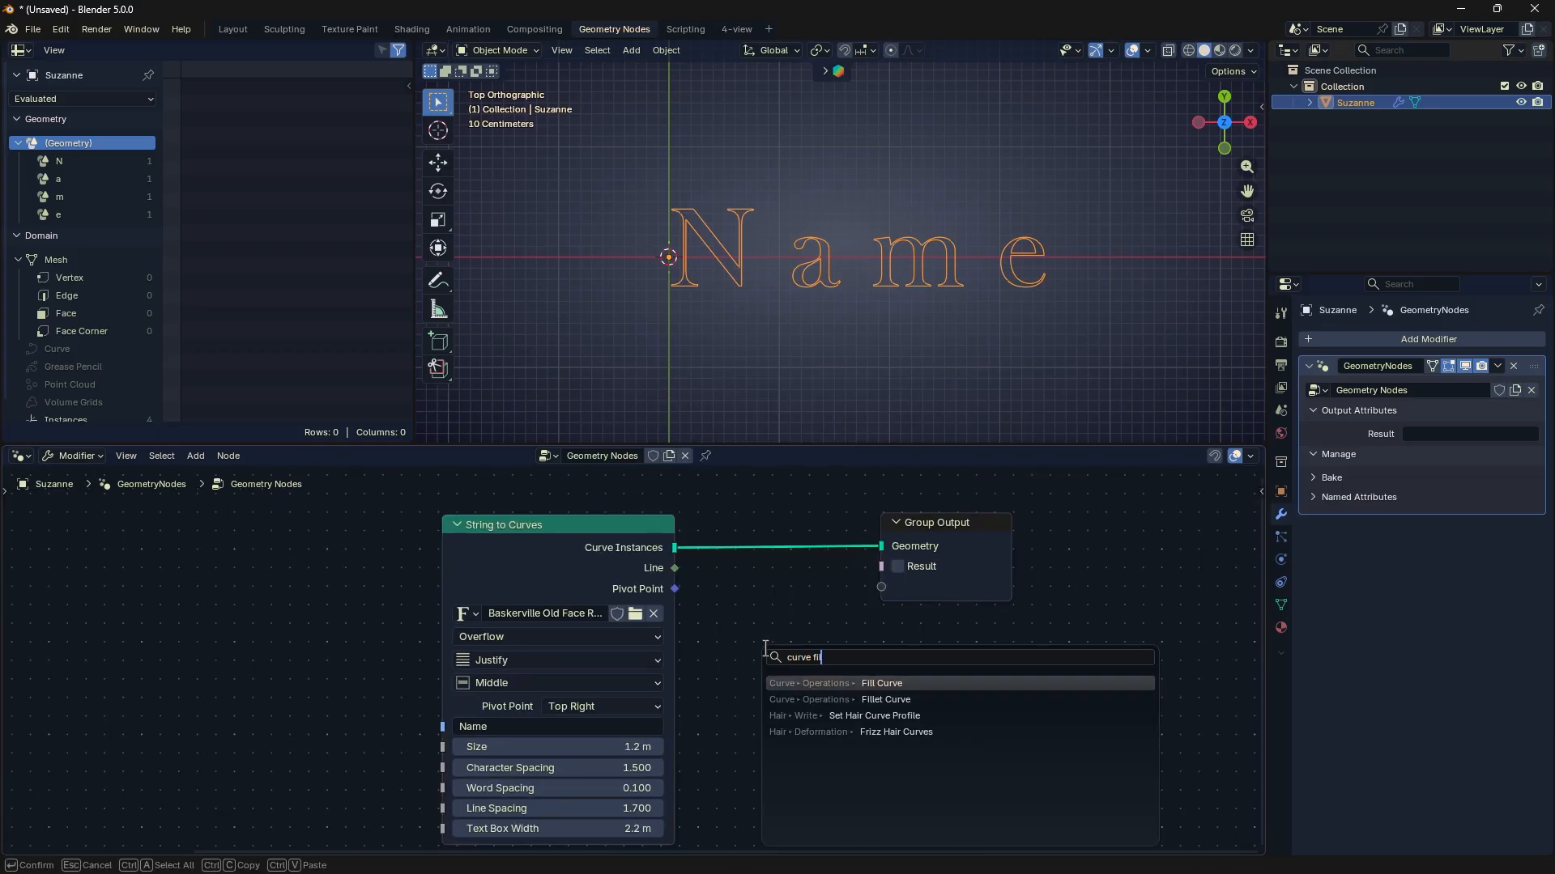
key(Return)
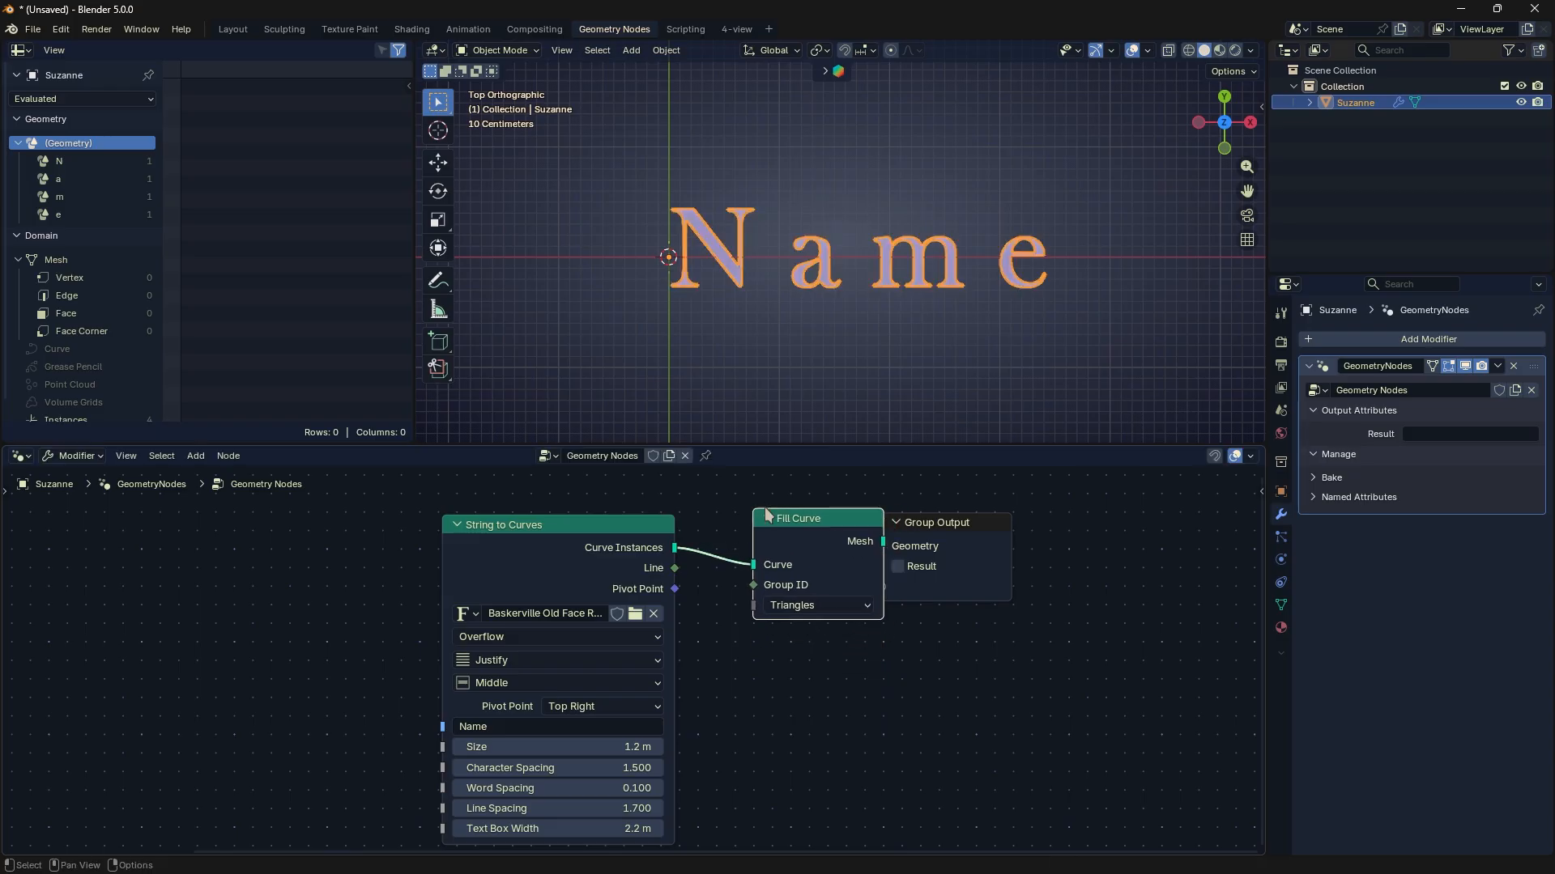
click(745, 509)
- Deselect the text object and switch the Fill Curve node's mode to N-gons
scroll(840, 296, up, 3)
click(850, 339)
mouse_move(781, 526)
mouse_down()
mouse_move(797, 541)
mouse_move(785, 535)
mouse_up()
click(782, 613)
click(780, 660)
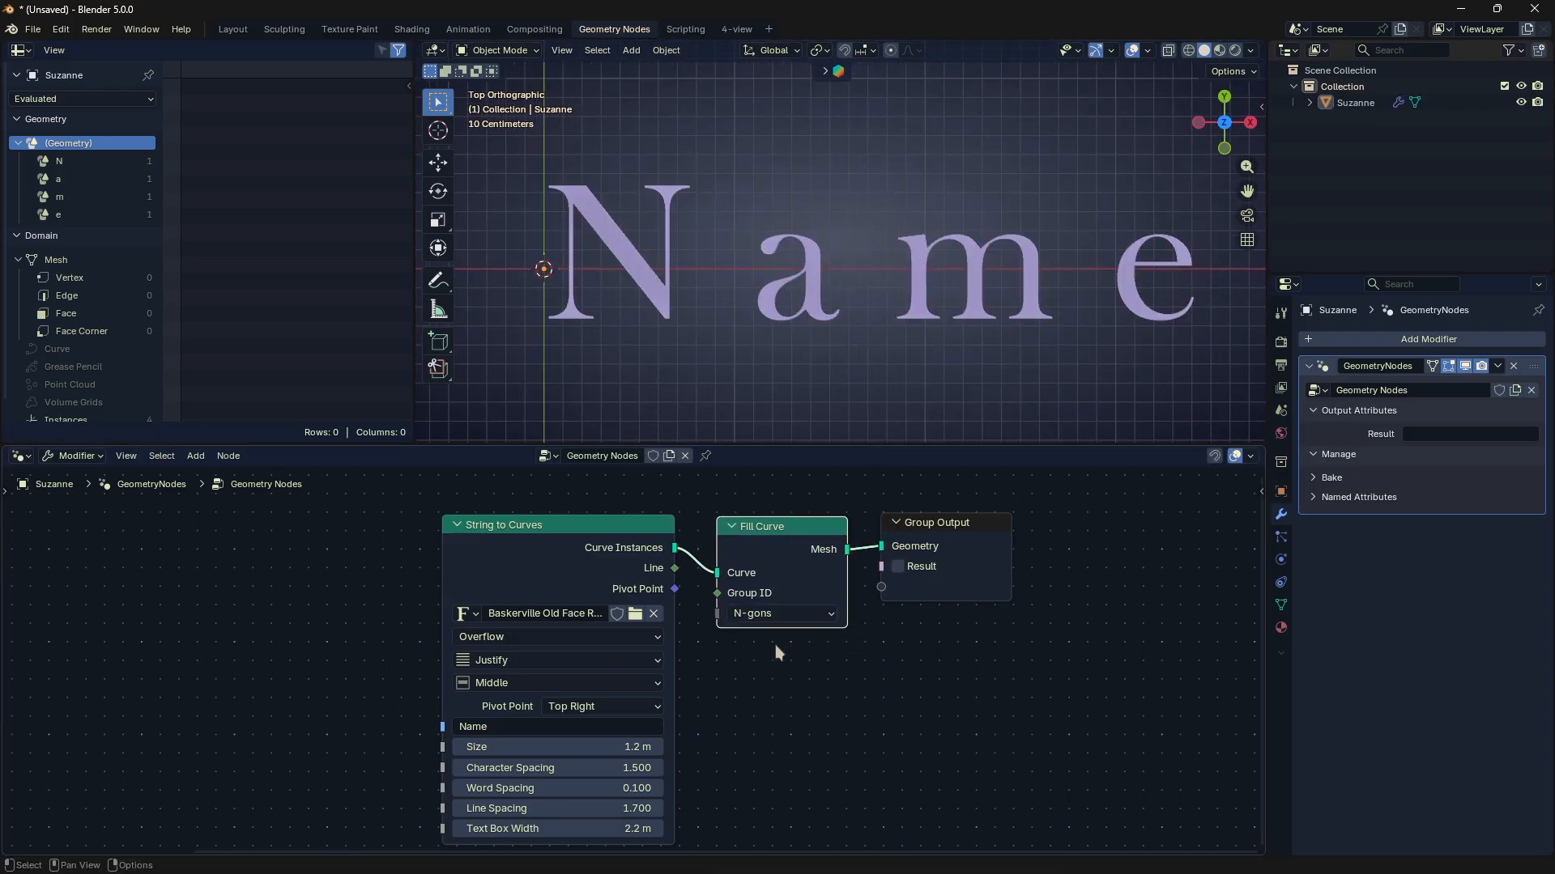
- Delete the Fill Curve node and reconnect Curve Instances to the Group Output's Geometry input
key(x)
drag(674, 547, 881, 547)
- Add a String to Value node below the Curve Instances link and move the Group Output node farther from String to Curves
key(shift+a)
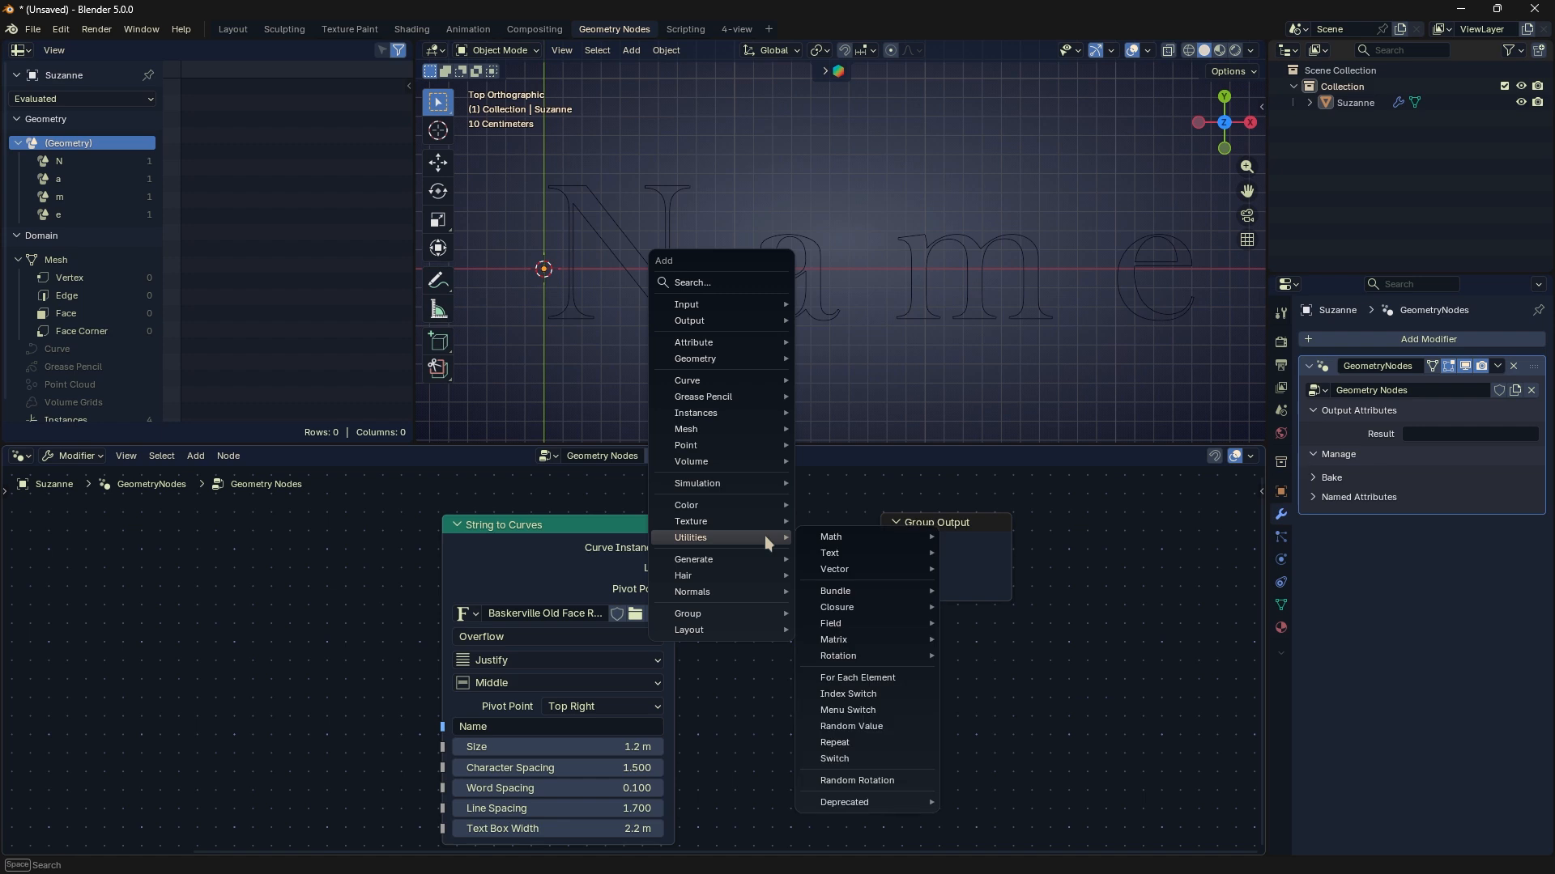
mouse_move(842, 555)
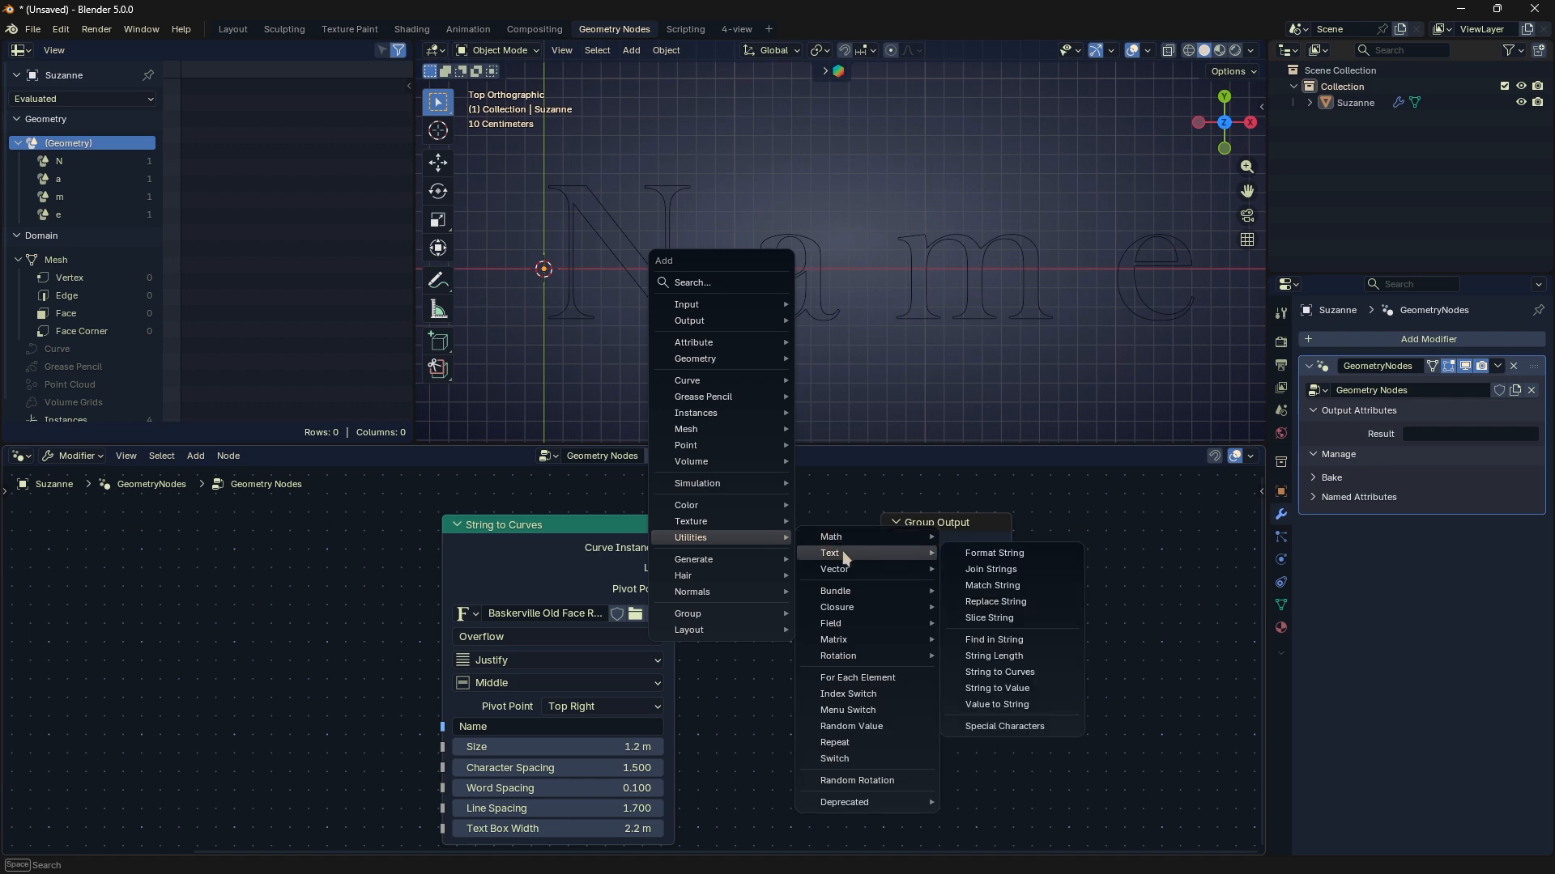
click(949, 688)
click(768, 645)
scroll(768, 645, down, 1)
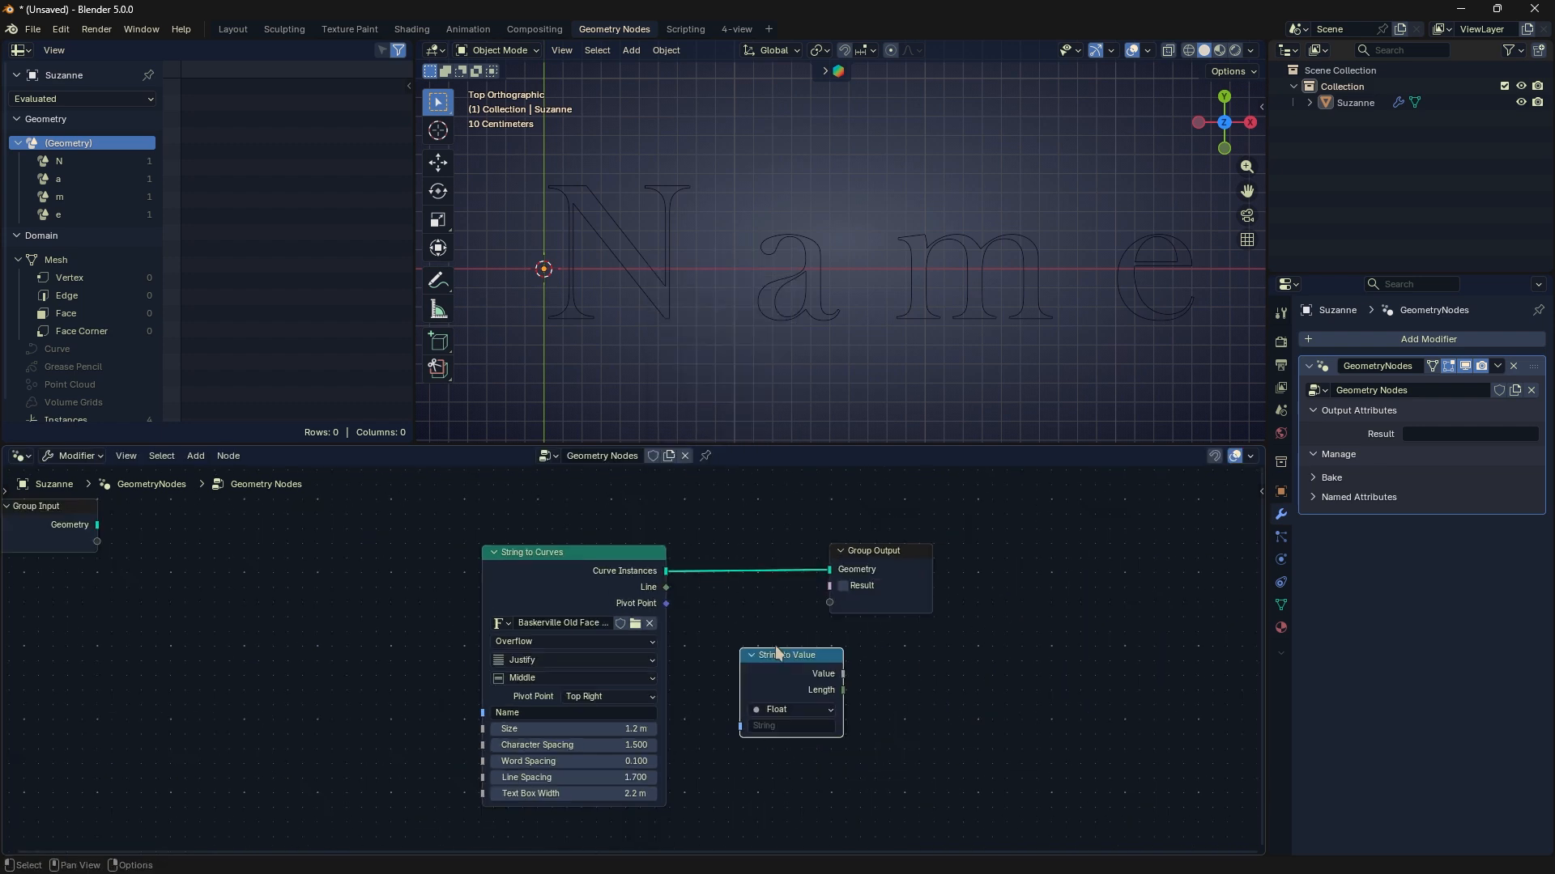
drag(888, 614, 975, 621)
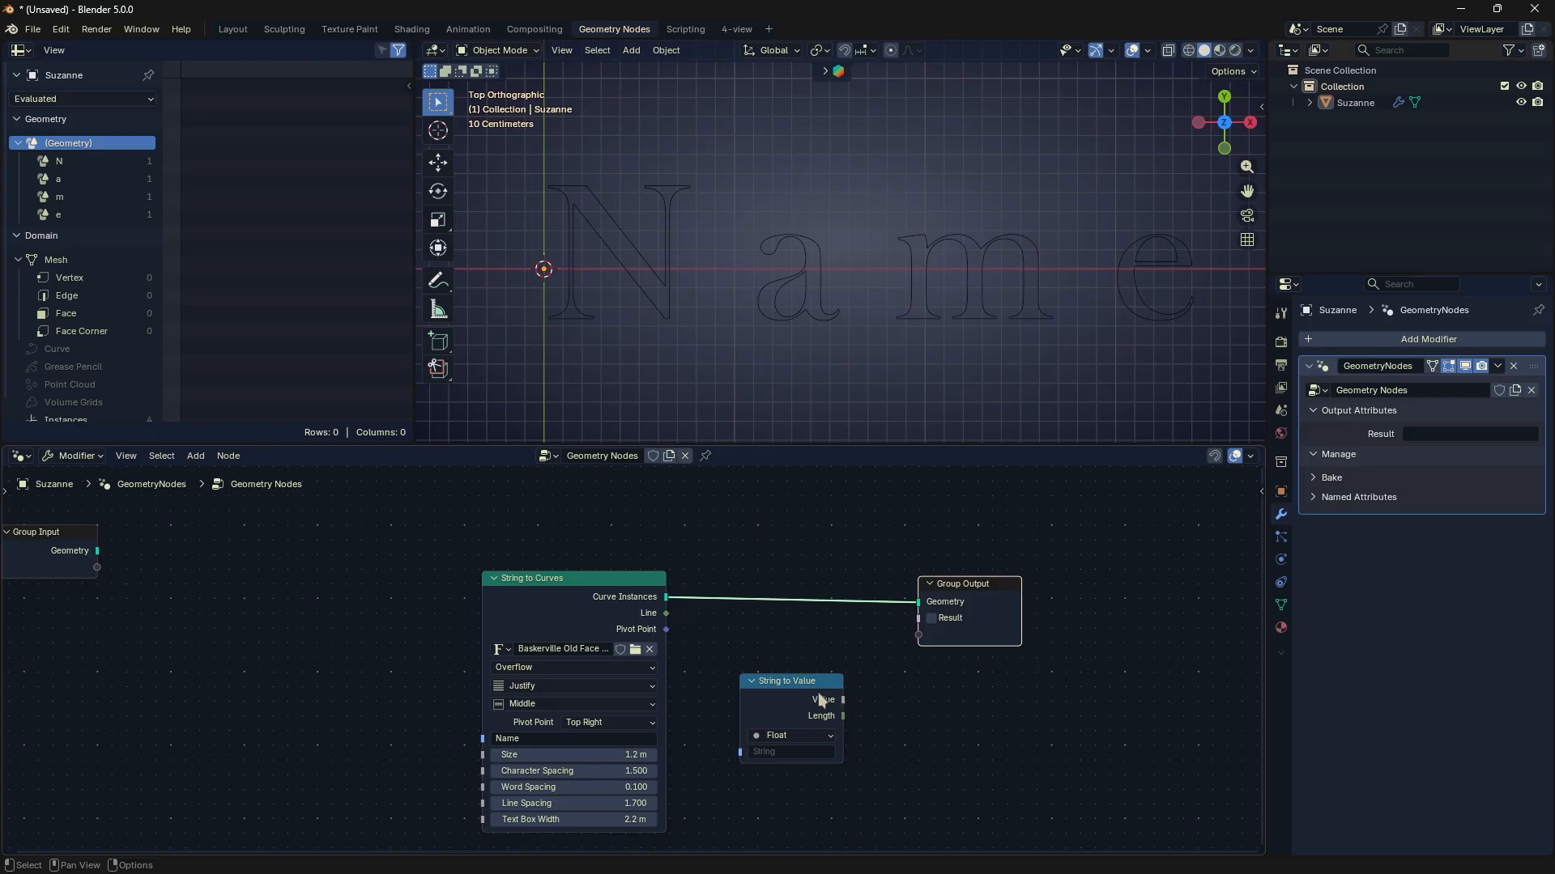
- Attach a Viewer to String to Curves' Curve Instances output and connect String to Value's Value output to it
ctrl+shift+click(606, 600)
drag(729, 536, 964, 723)
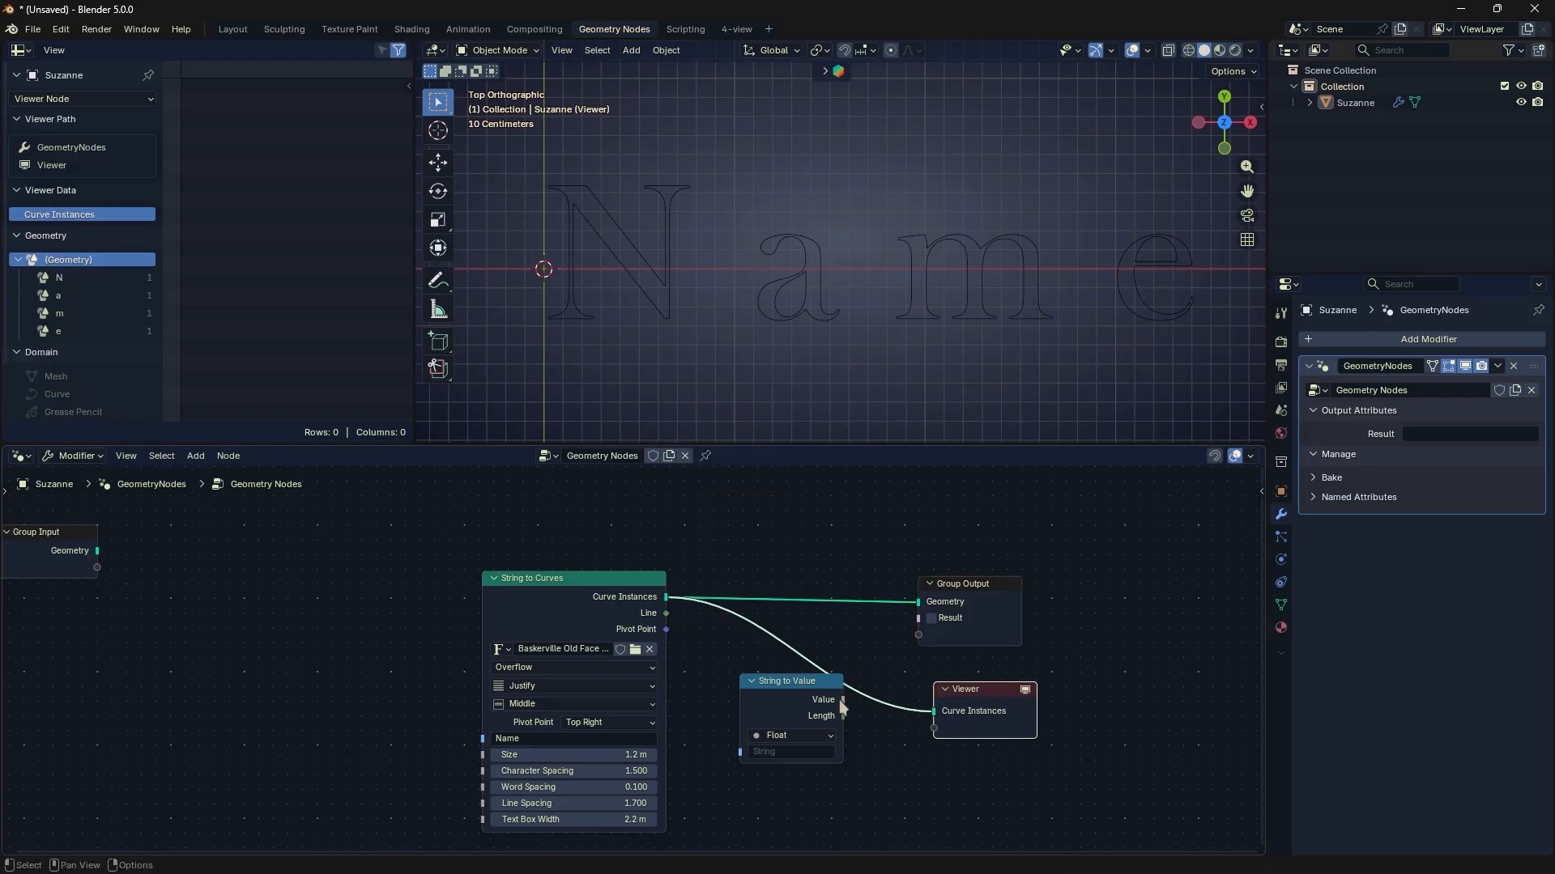
drag(843, 700, 928, 728)
drag(821, 722, 816, 761)
- Enter Name as the string of the String to Value node
scroll(803, 732, up, 3)
click(733, 759)
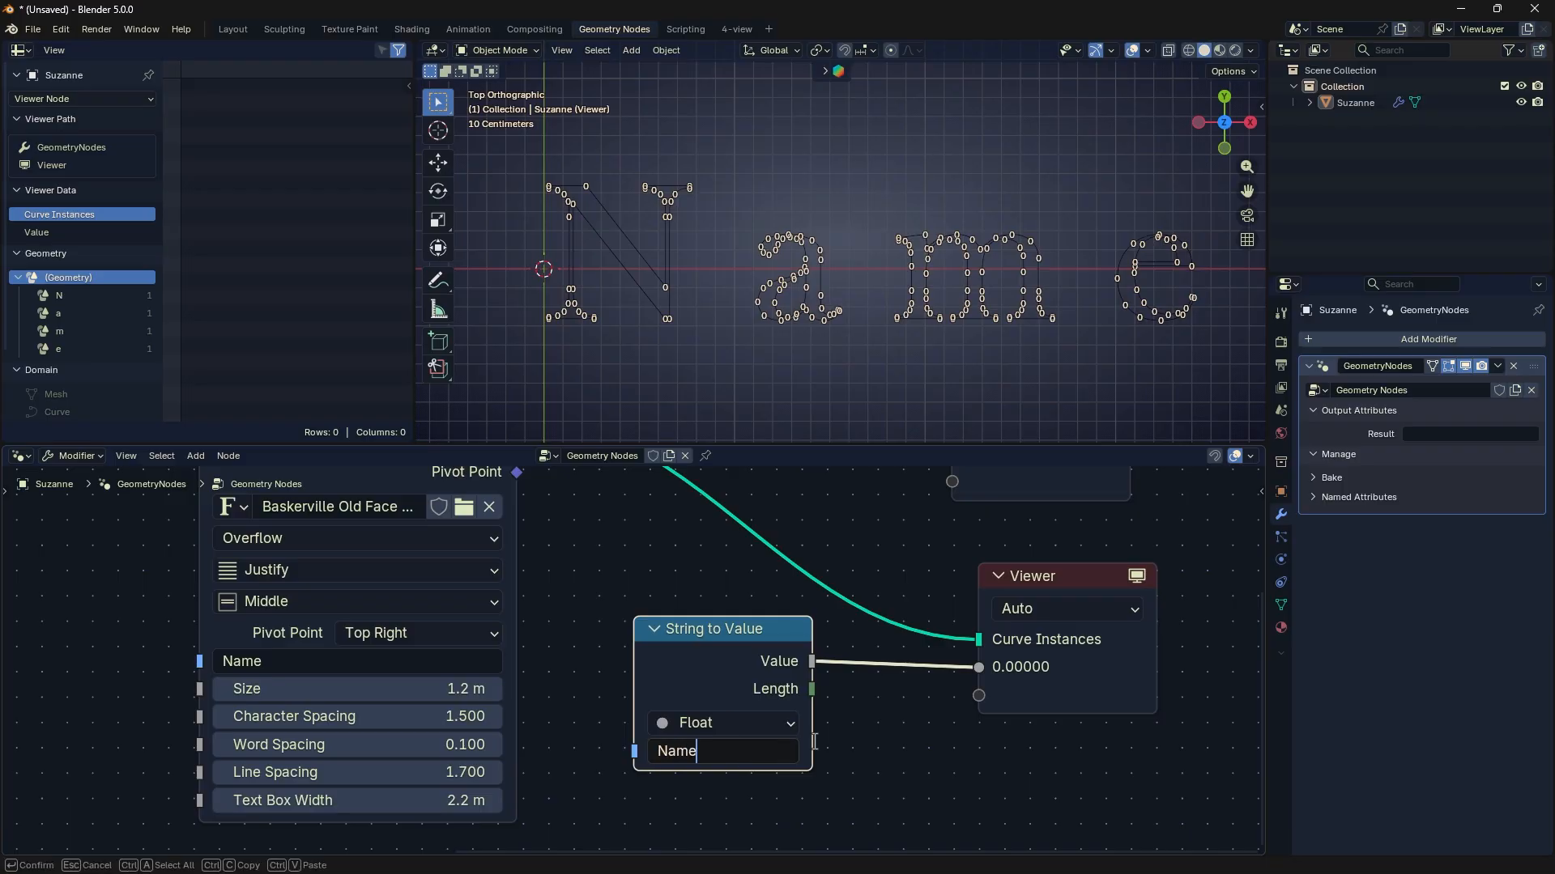
key(Return)
click(897, 740)
- Try the Integer data type on String to Value, return to Float, and connect its Length output to the Viewer's value input
scroll(895, 669, down, 2)
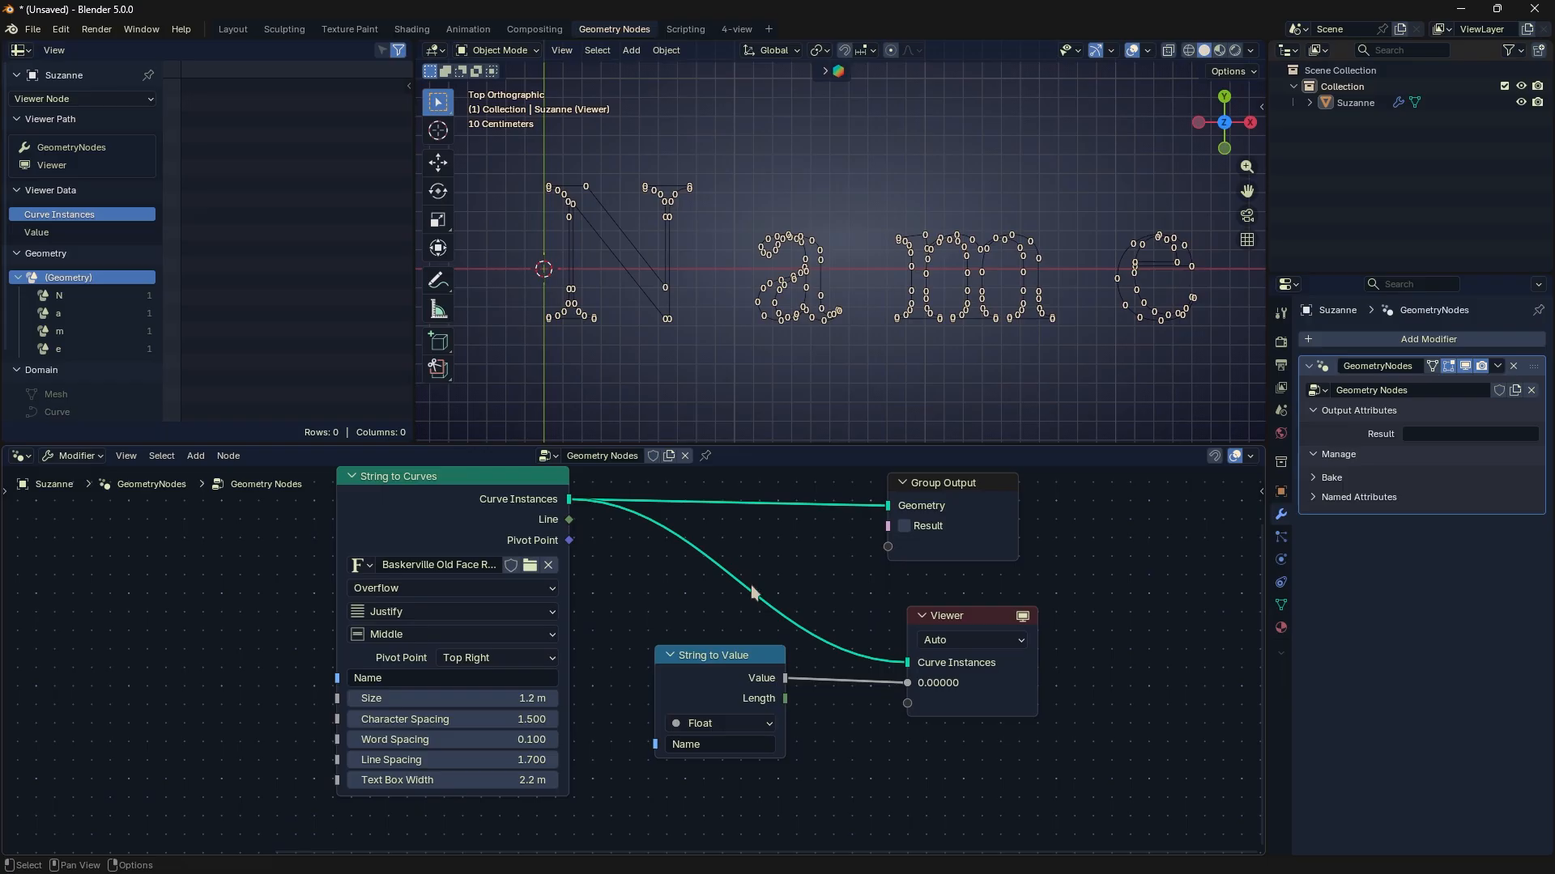
click(732, 722)
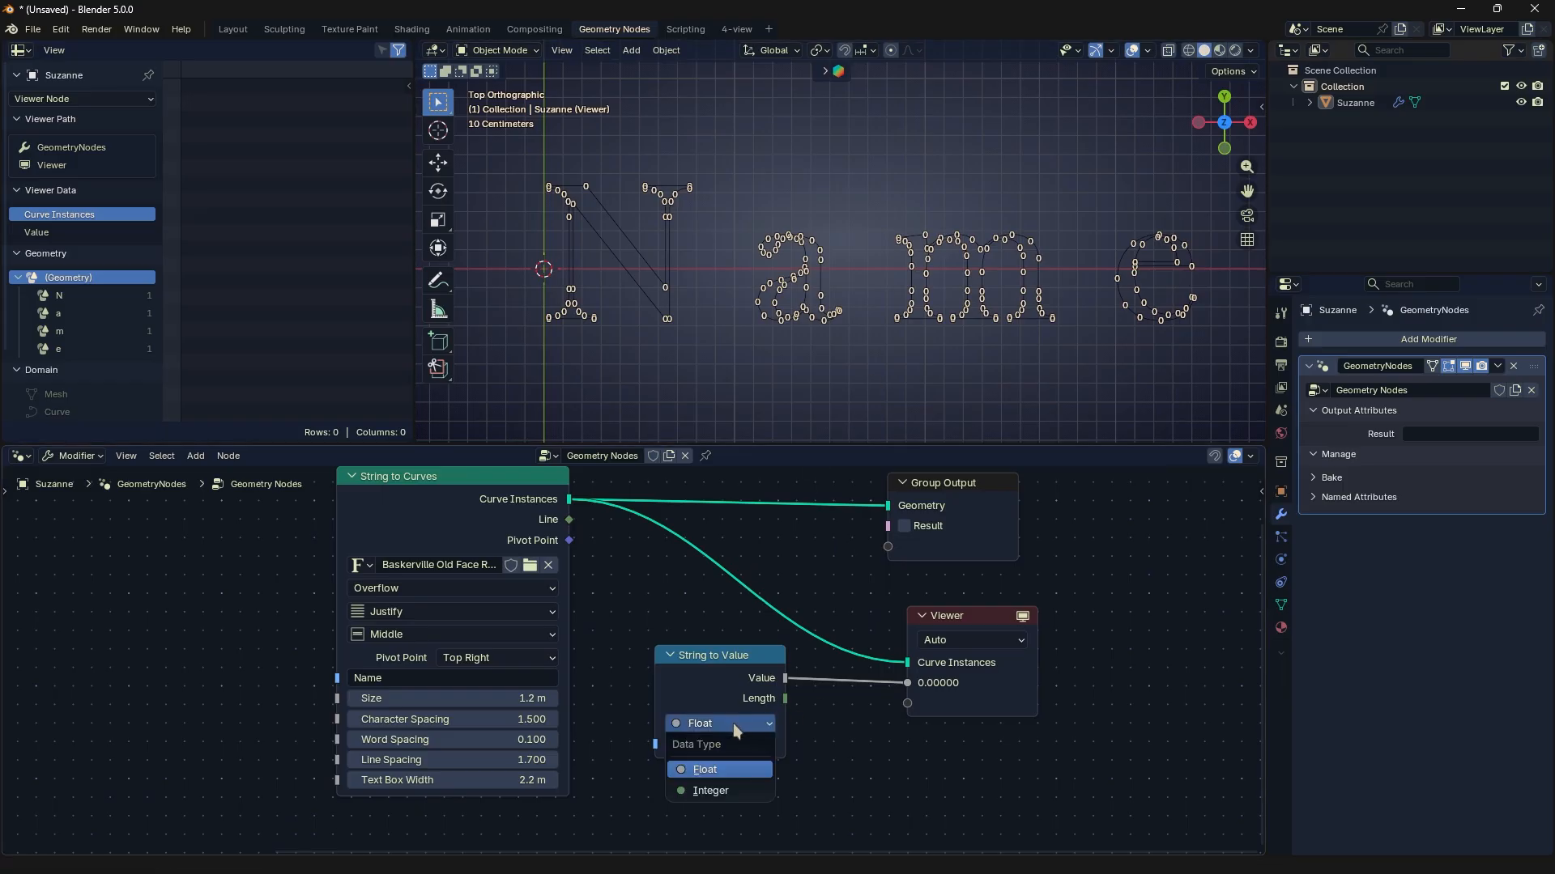
click(727, 790)
click(729, 727)
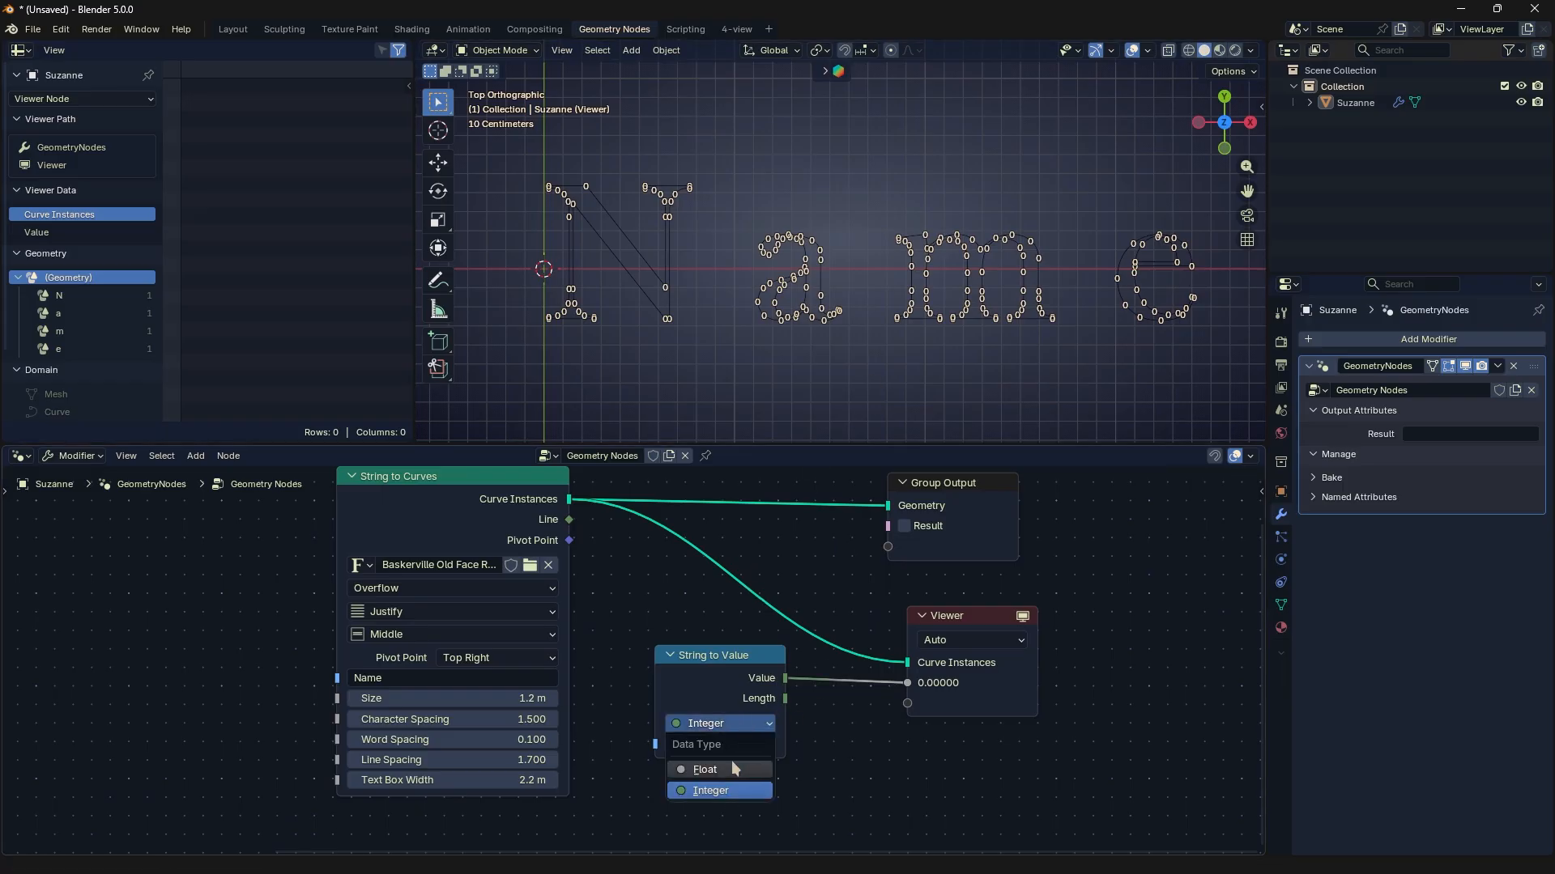
click(732, 769)
drag(786, 698, 908, 681)
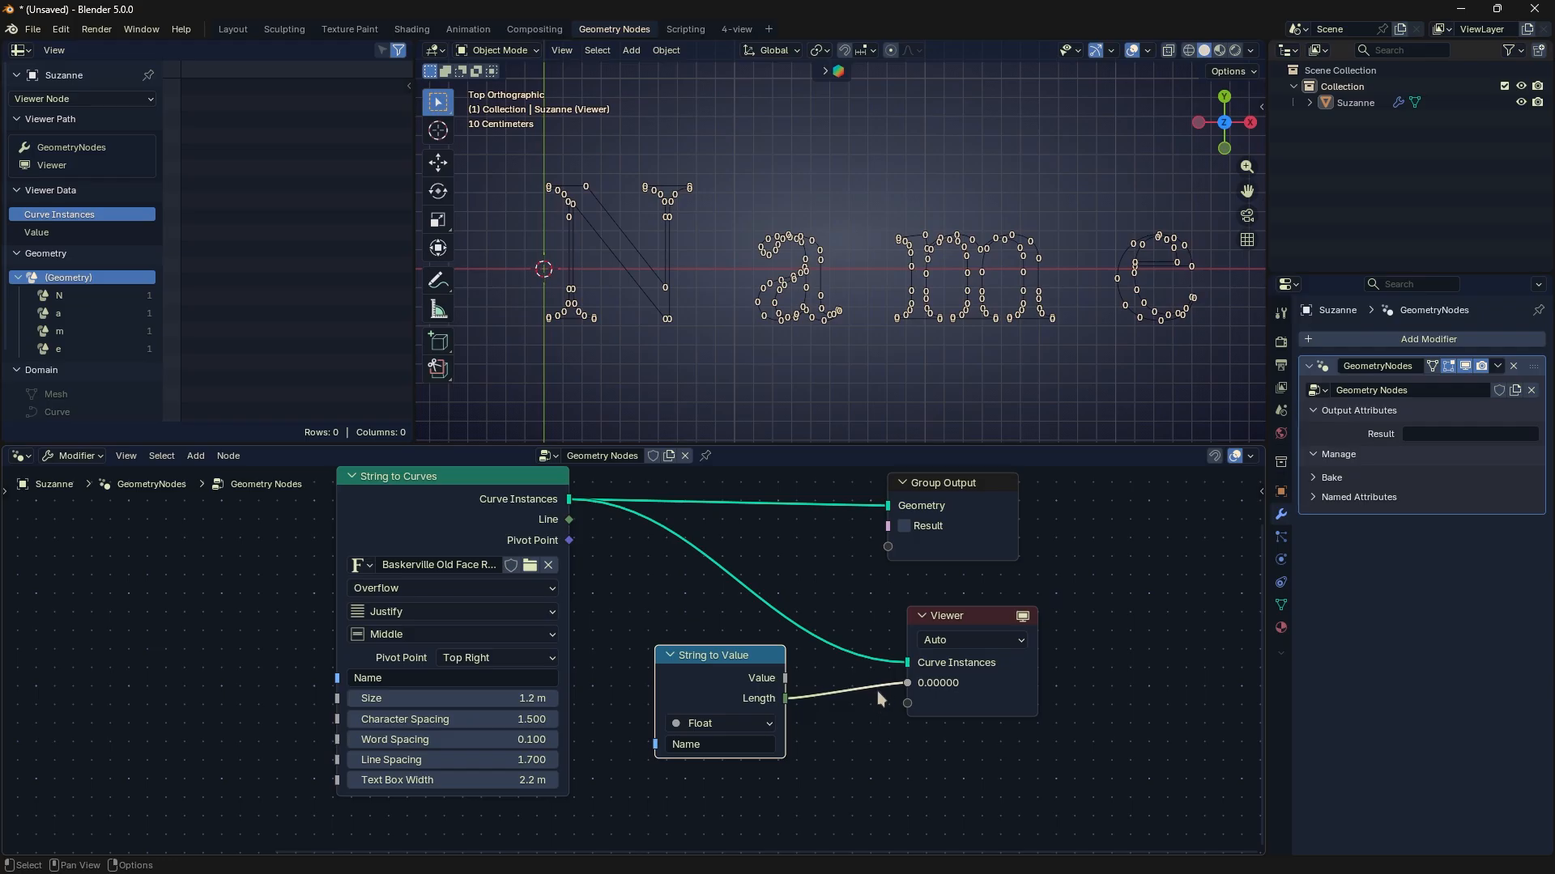
- Replace the String to Value string with a short first name, cut the Viewer's links, and connect the Value output to the Viewer
click(740, 742)
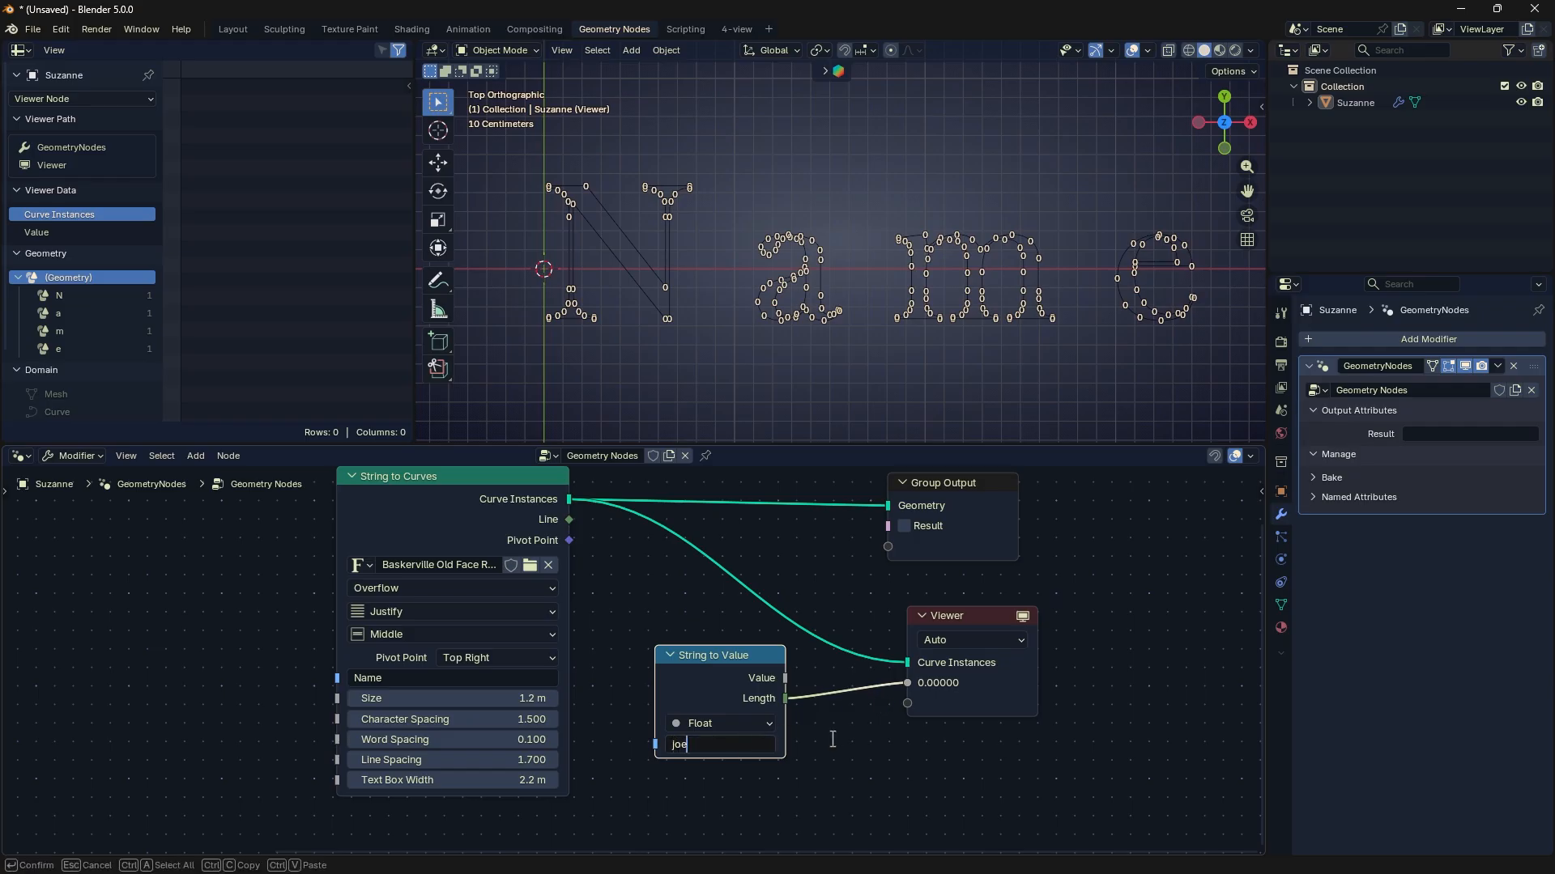
text(joe)
key(Return)
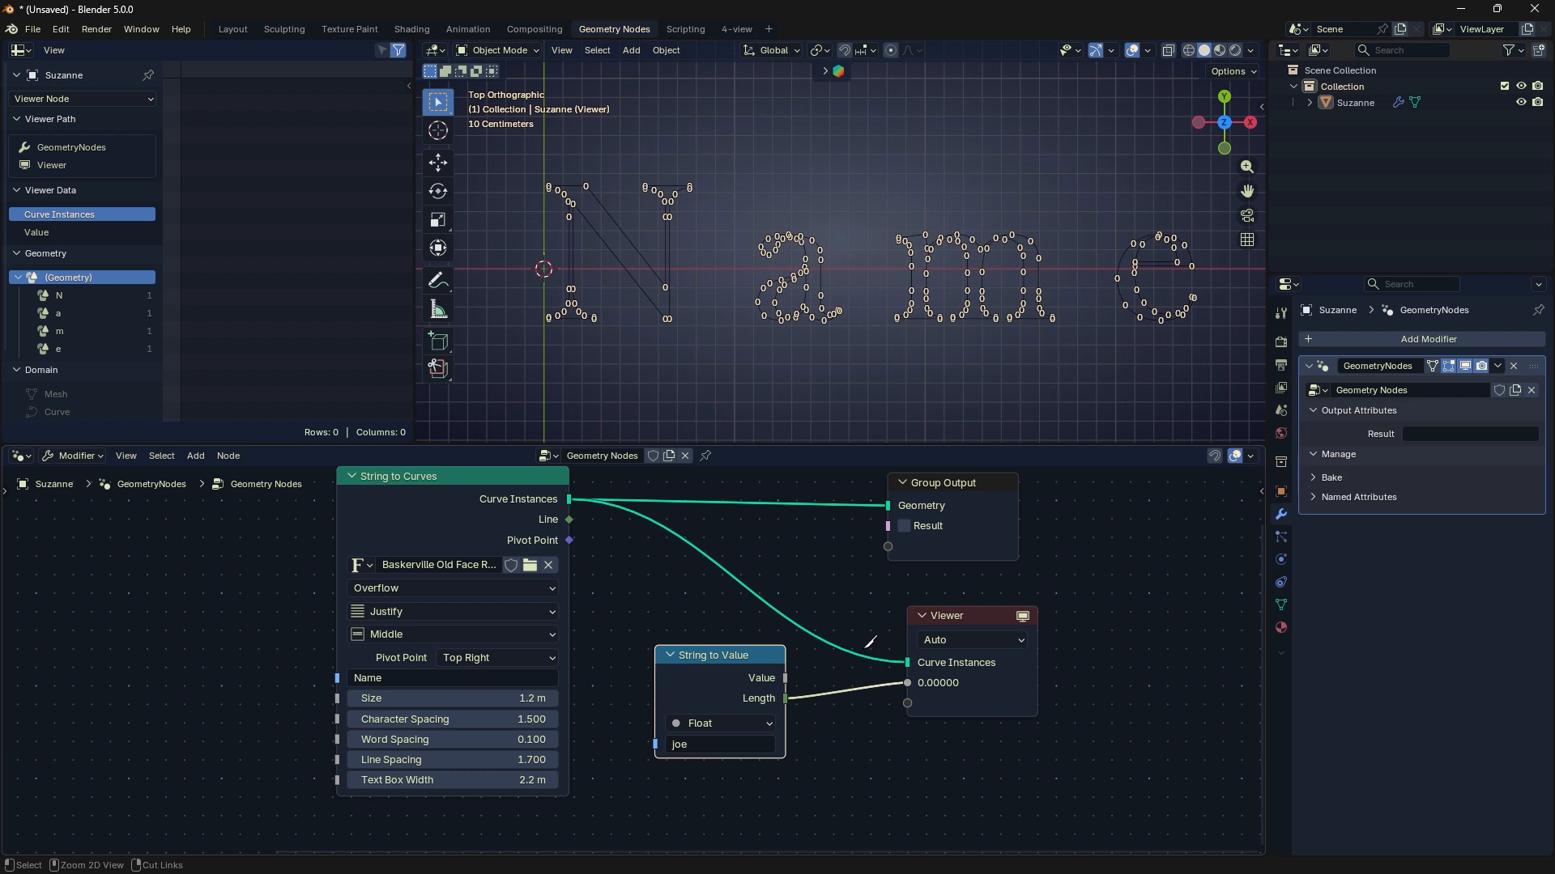
ctrl+right_drag(867, 655, 849, 676)
drag(785, 679, 909, 646)
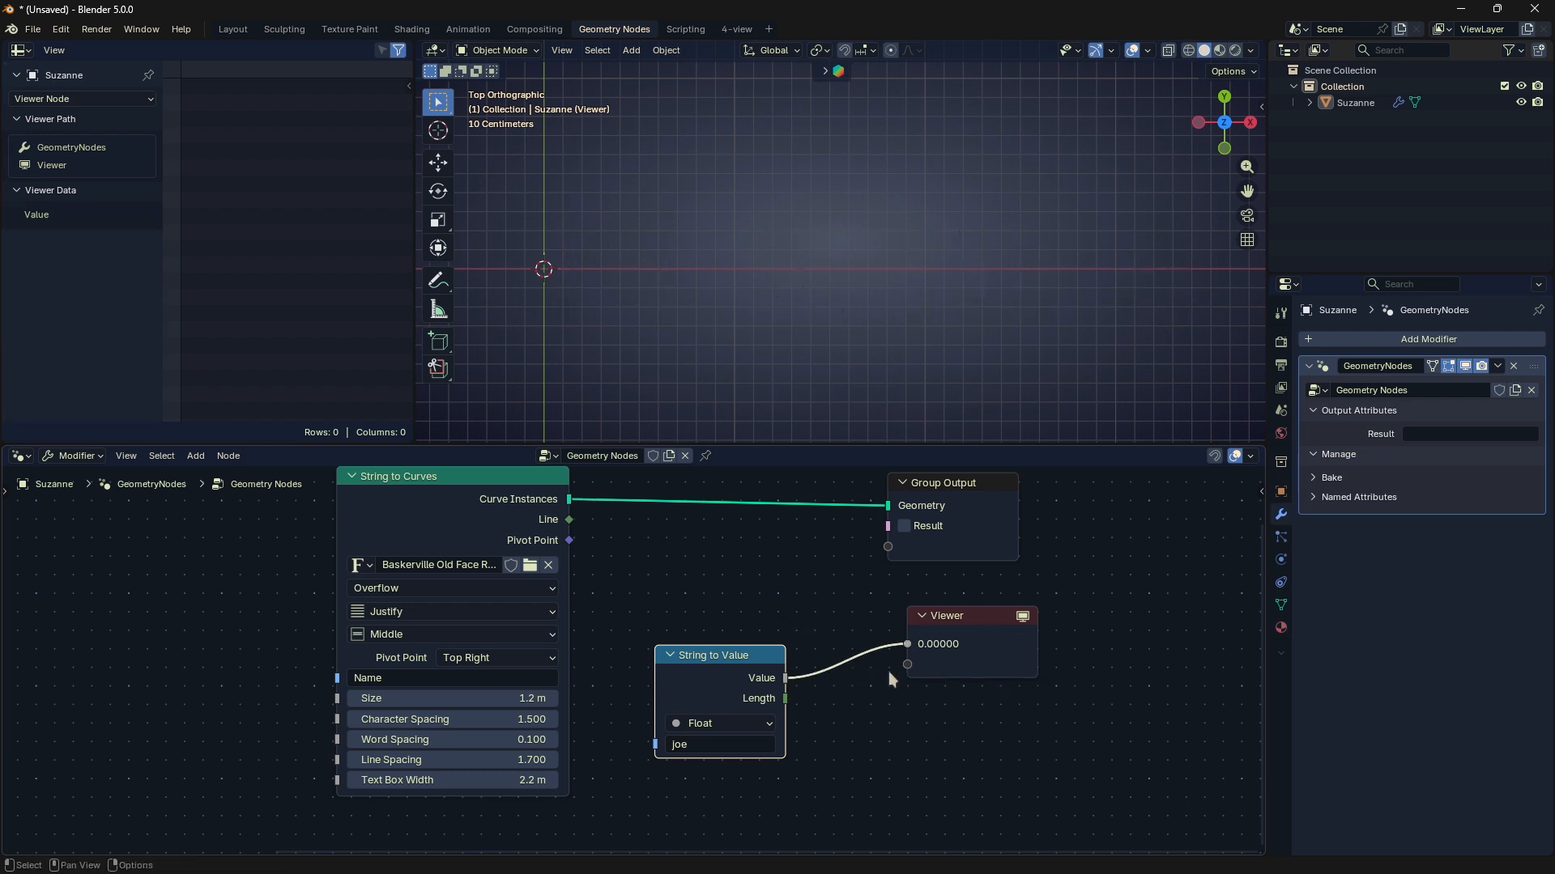
- Try the Integer data type on the String to Value node and return it to Float
click(733, 723)
click(729, 790)
click(737, 723)
click(711, 769)
scroll(827, 648, up, 1)
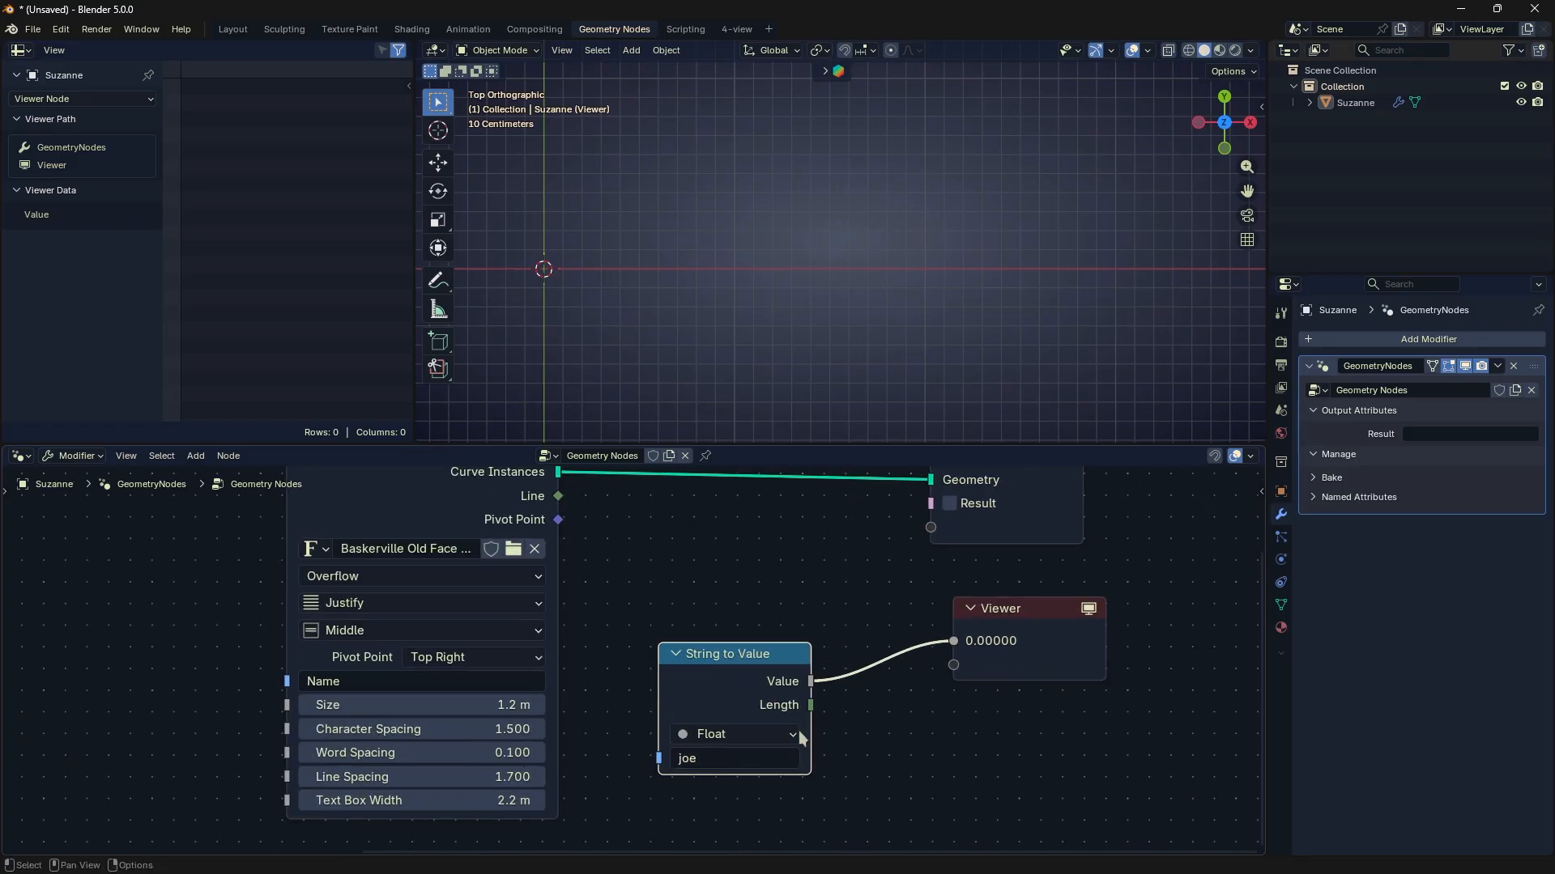
- Replace the String to Value node with a Value to String node and connect its String output to the Viewer
key(x)
key(shift+a)
mouse_move(834, 610)
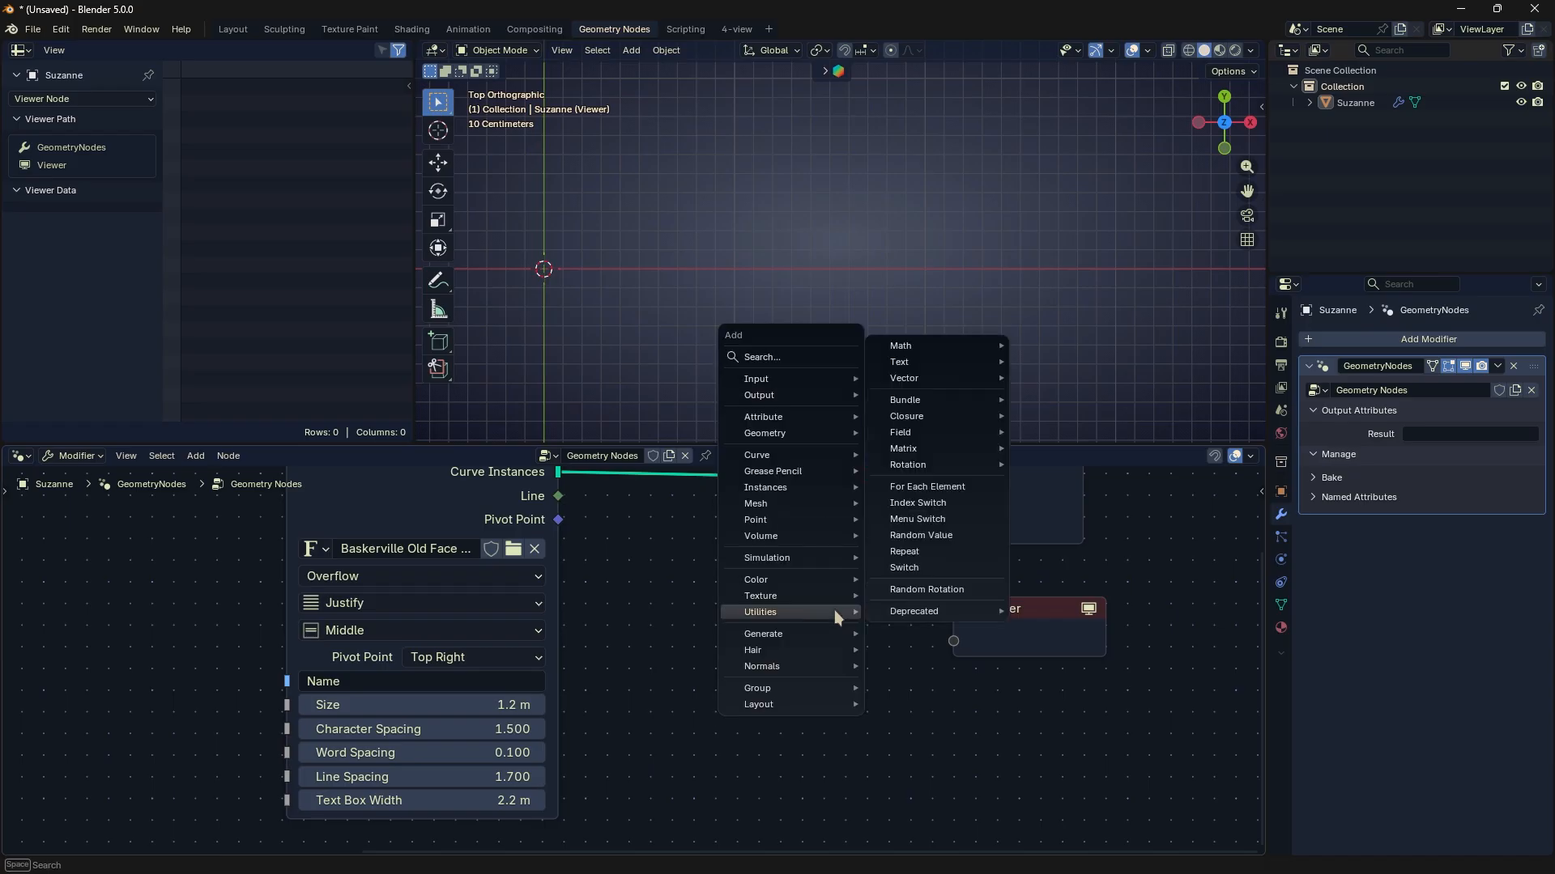
mouse_move(946, 364)
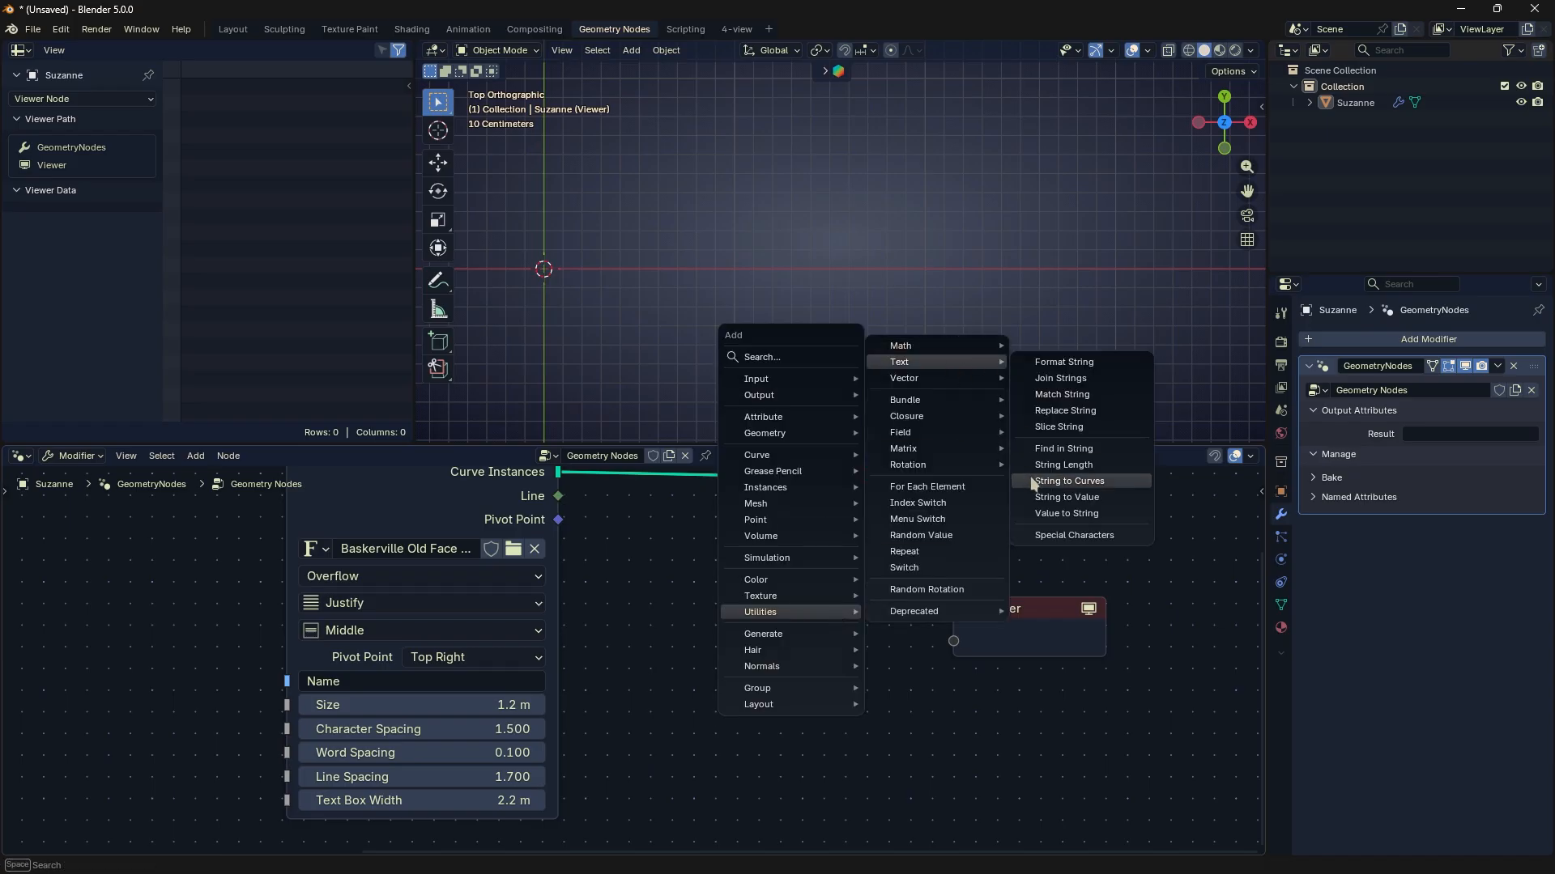
click(1053, 513)
click(736, 585)
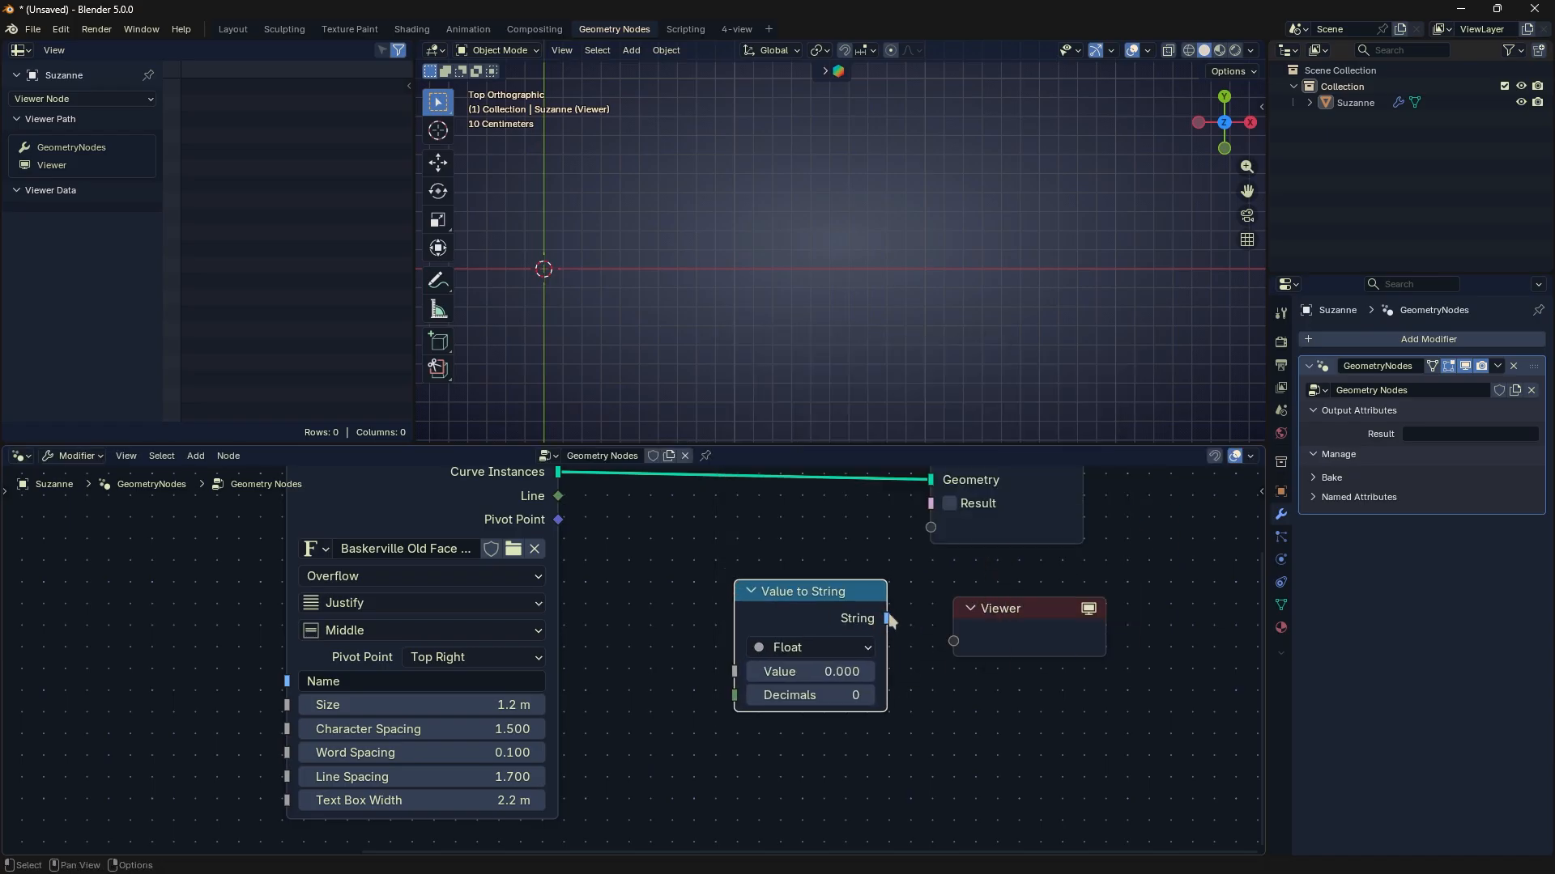
drag(888, 618, 832, 636)
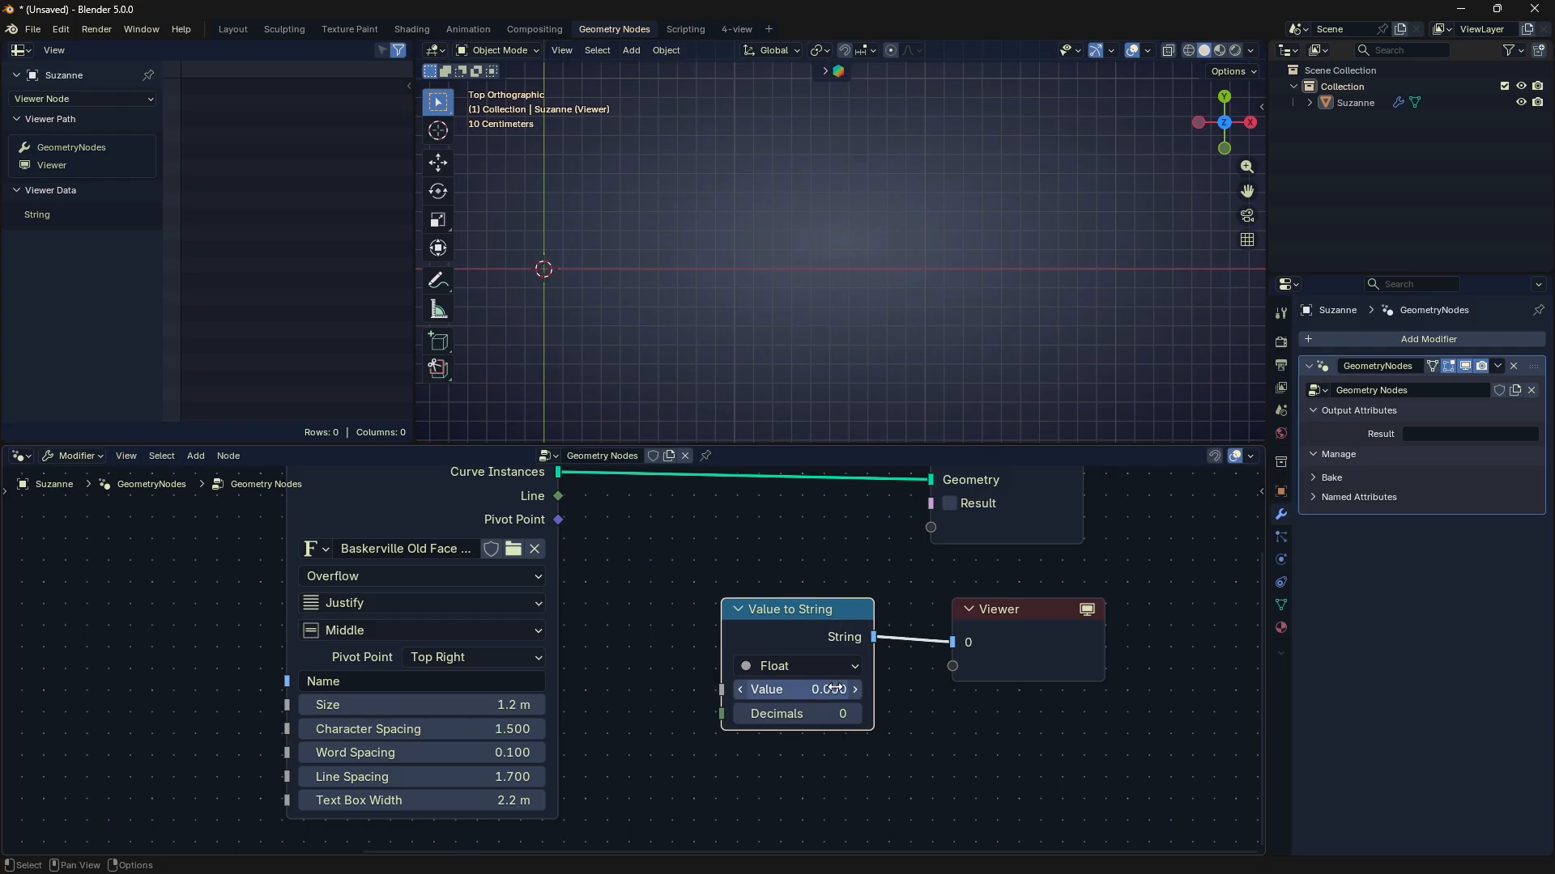
- Set the value of the Value to String node to 3.7
drag(834, 689, 871, 689)
drag(1197, 688, 1154, 688)
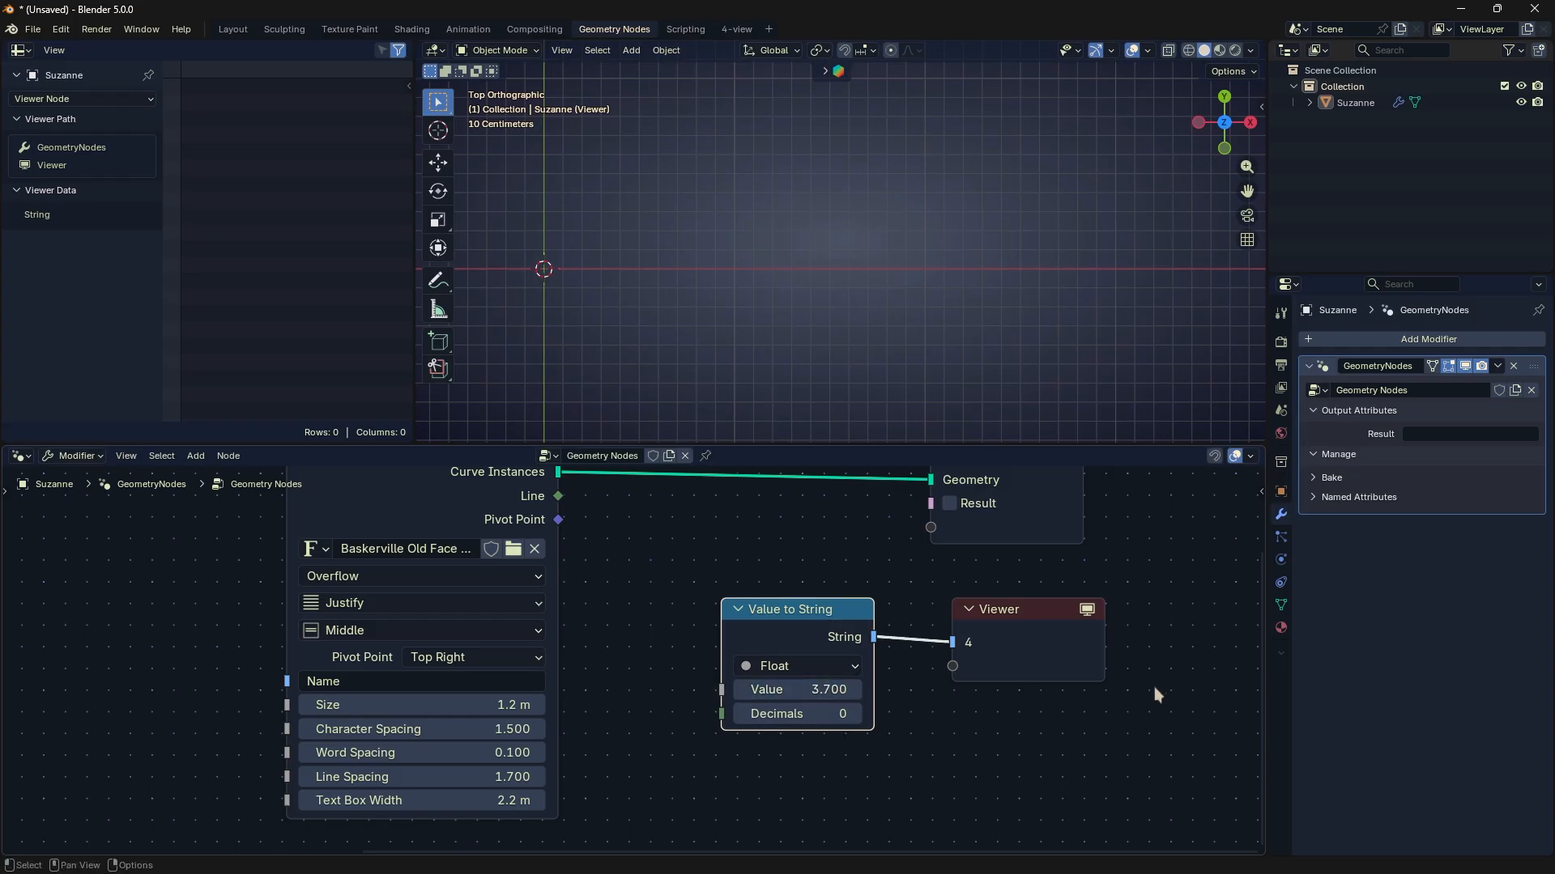
scroll(1154, 688, up, 5)
middle_drag(882, 681, 865, 711)
key(d)
drag(788, 704, 867, 649)
click(871, 644)
key(d)
mouse_move(867, 648)
right_down()
mouse_move(791, 677)
mouse_move(864, 676)
right_up()
scroll(861, 685, down, 3)
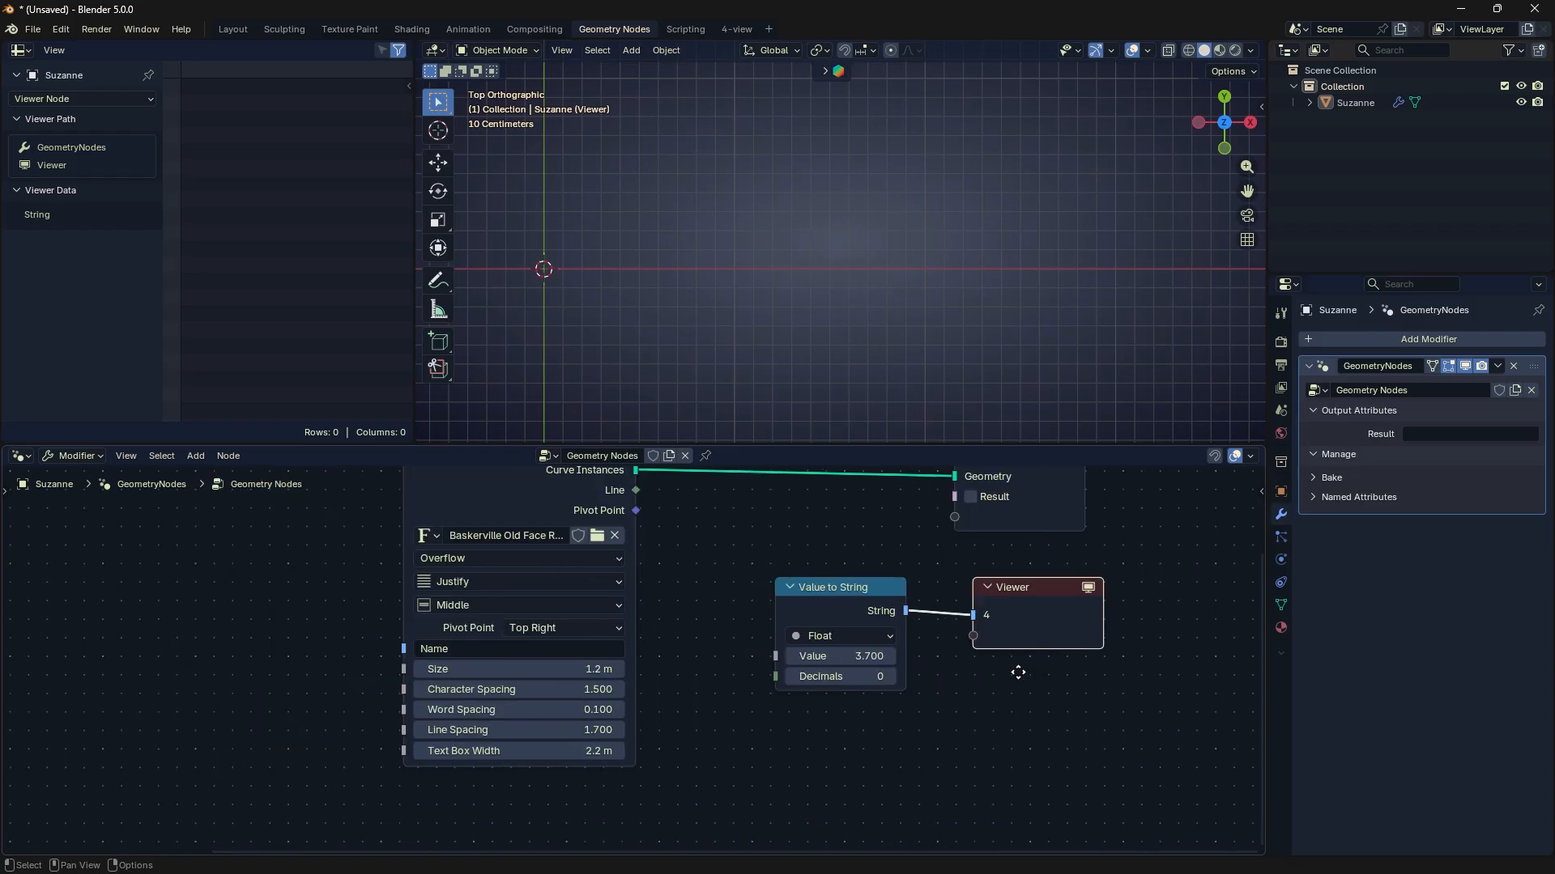
- Delete the Value to String and Viewer nodes
click(800, 590)
key(x)
click(1007, 591)
key(x)
middle_drag(874, 618, 953, 708)
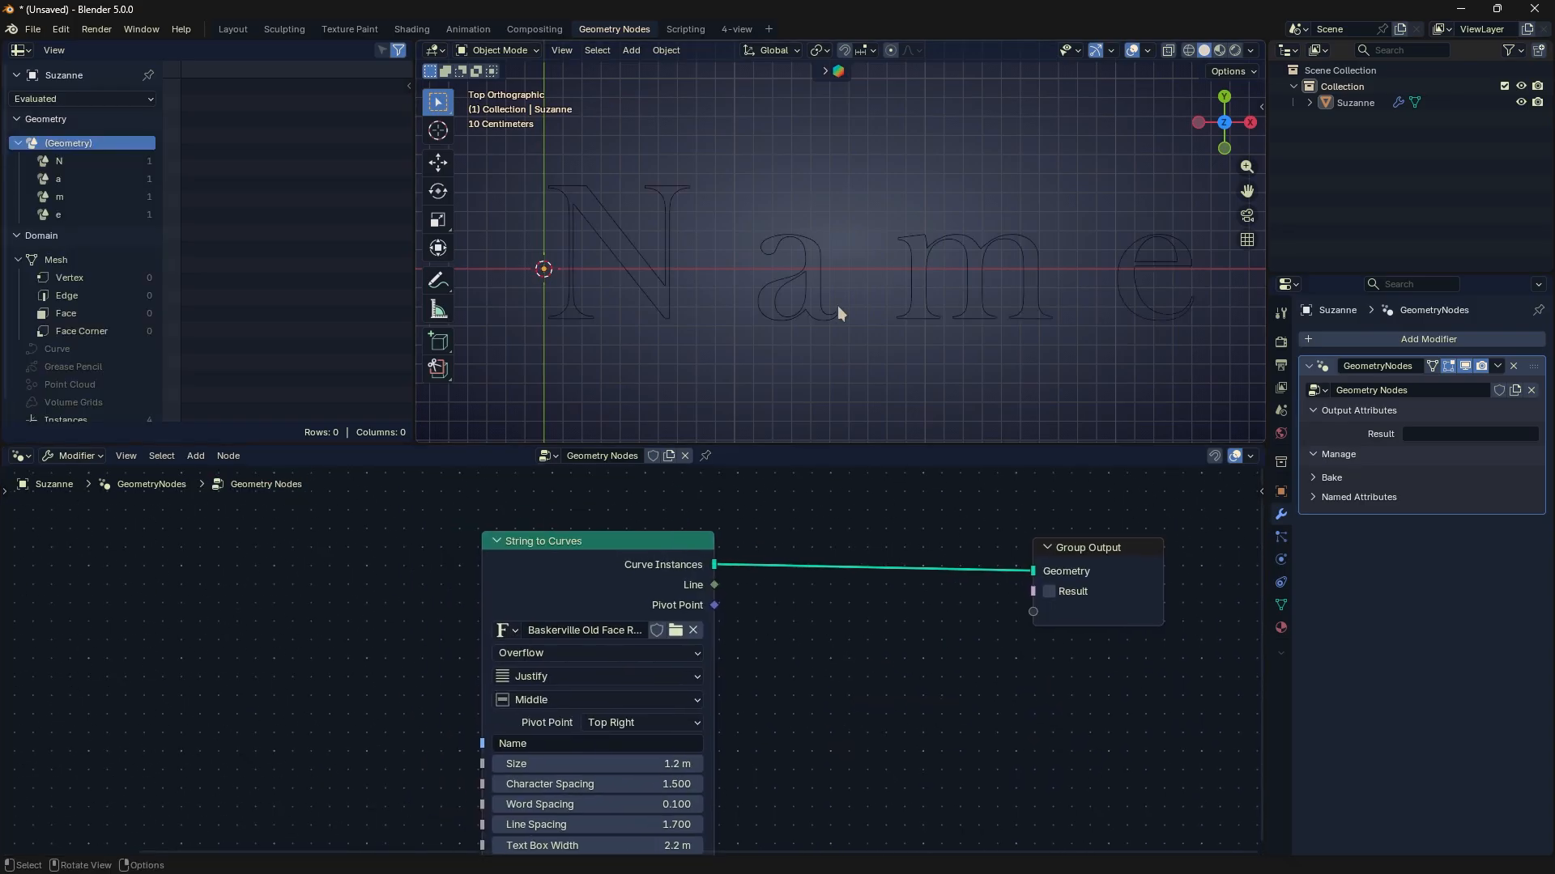
- Insert a Fill Curve node on the link between String to Curves and Group Output
click(828, 293)
key(shift+a)
text(f)
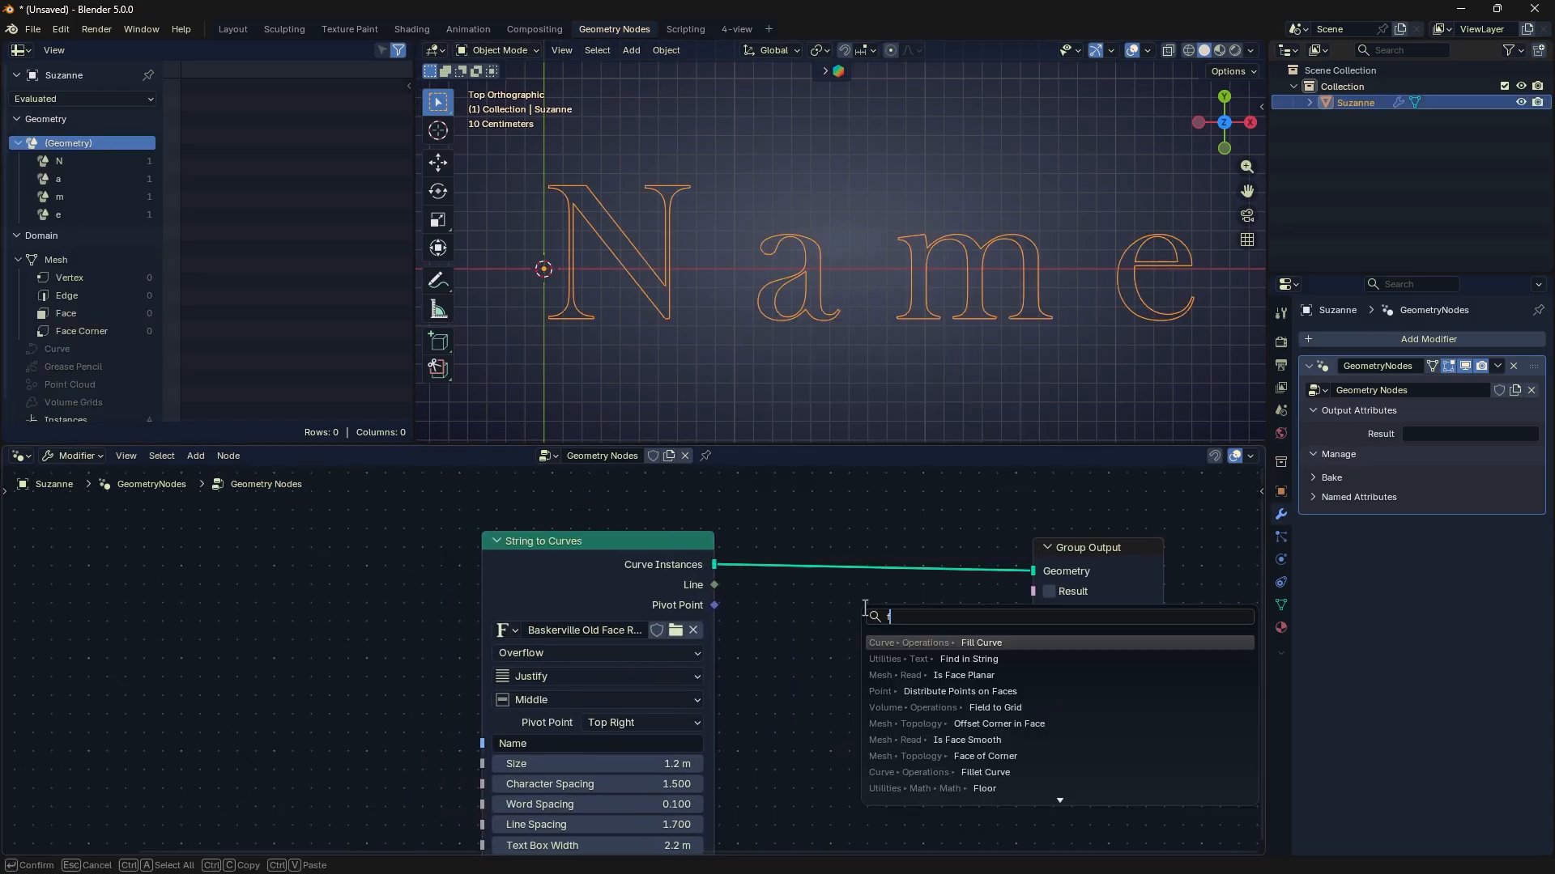
key(Return)
click(861, 553)
middle_drag(740, 608, 816, 595)
click(745, 384)
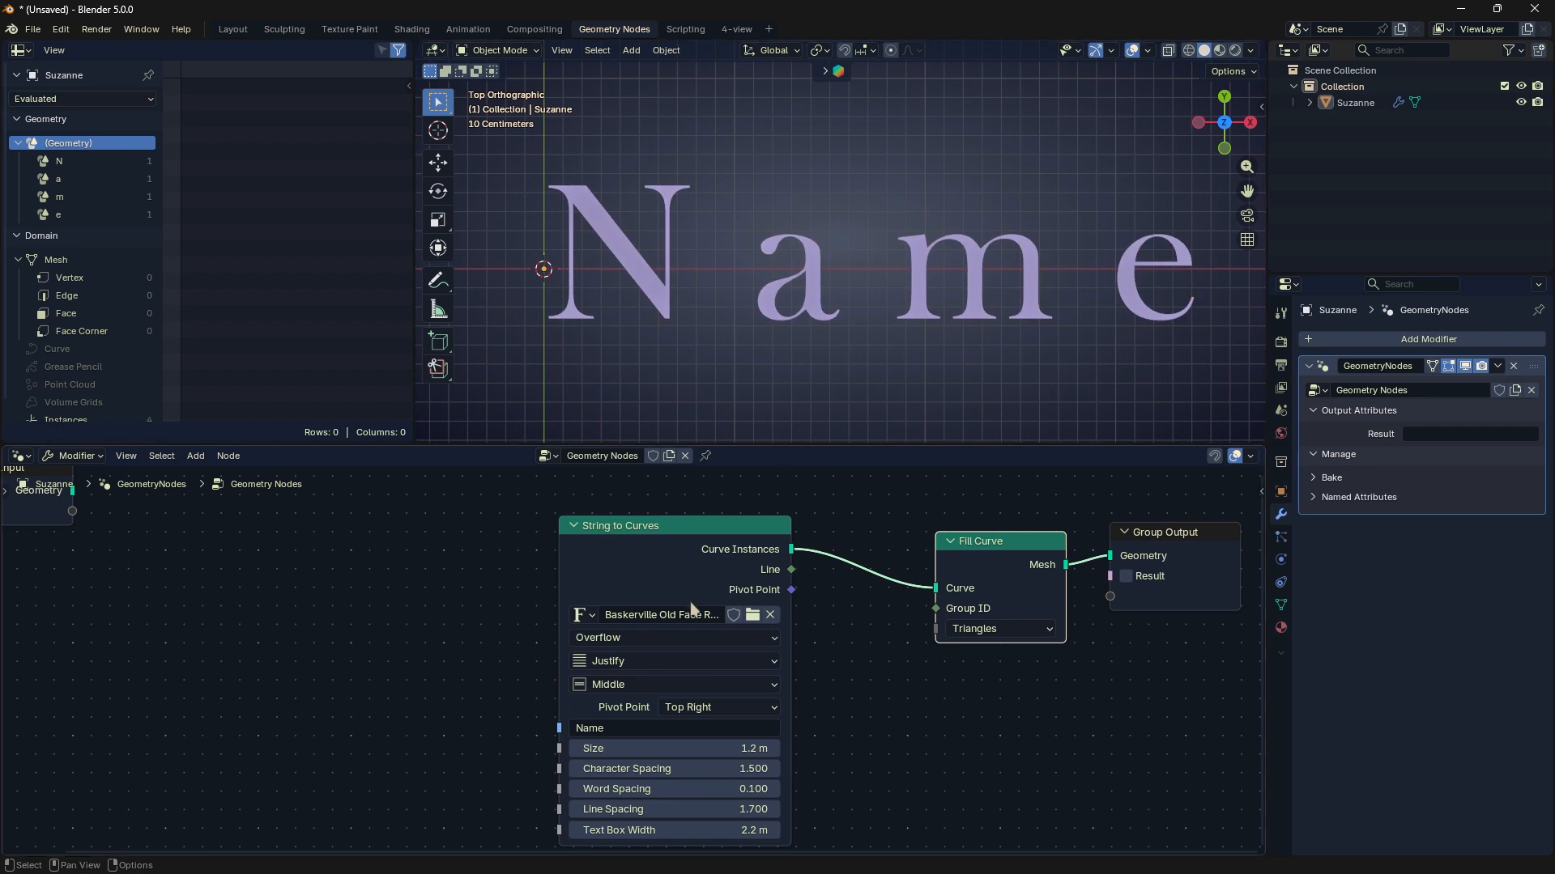
- Add a Value to String node in front of the String to Curves node
scroll(644, 626, up, 3)
middle_drag(641, 628, 786, 534)
scroll(785, 533, up, 2)
key(shift+a)
mouse_move(539, 619)
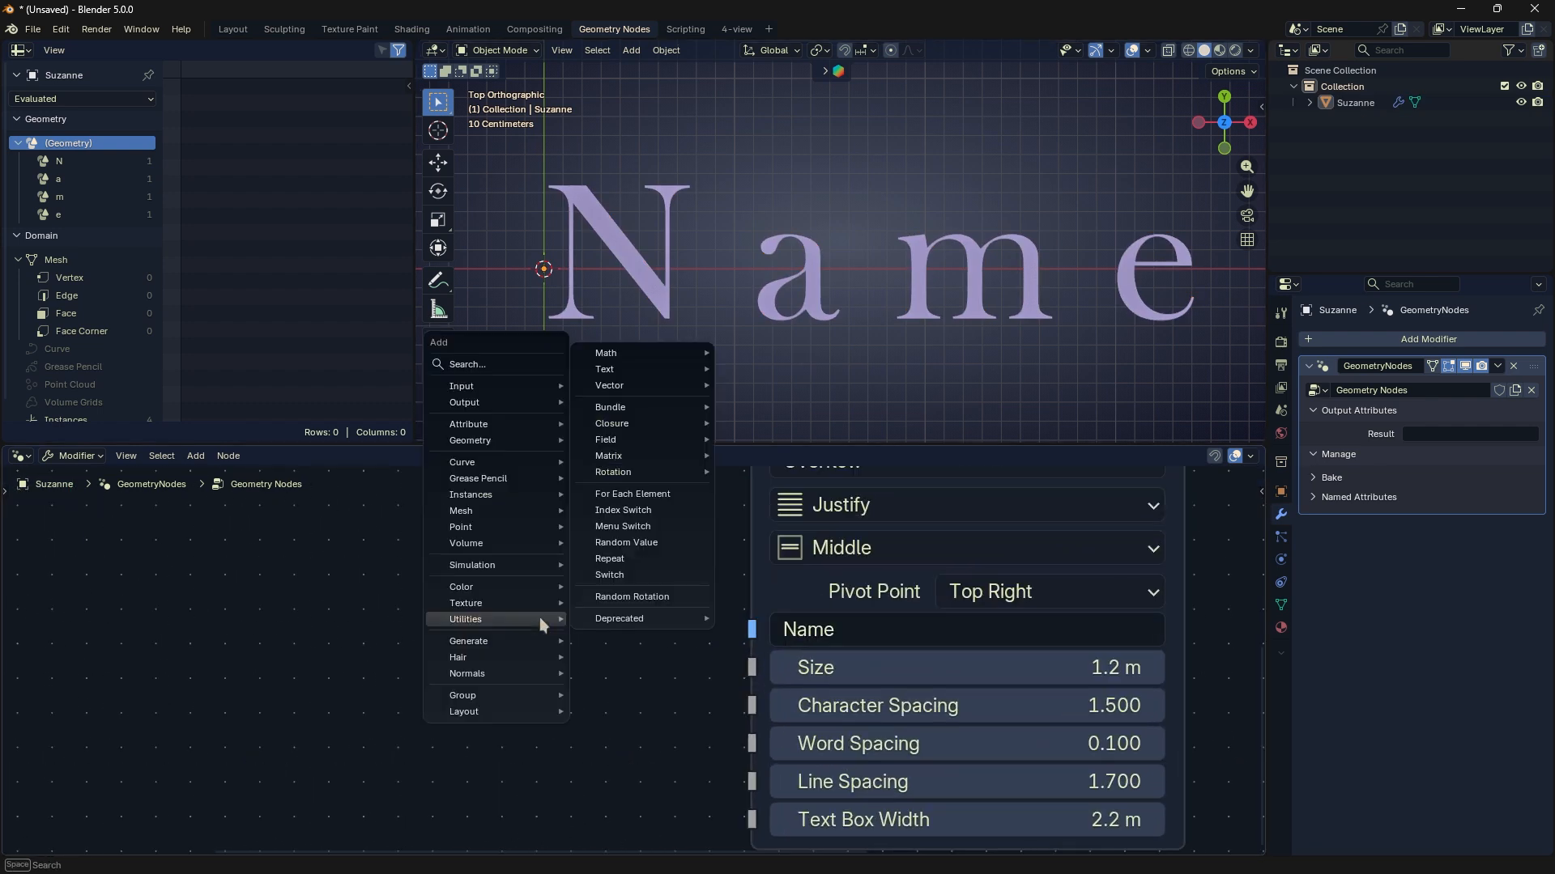
mouse_move(652, 379)
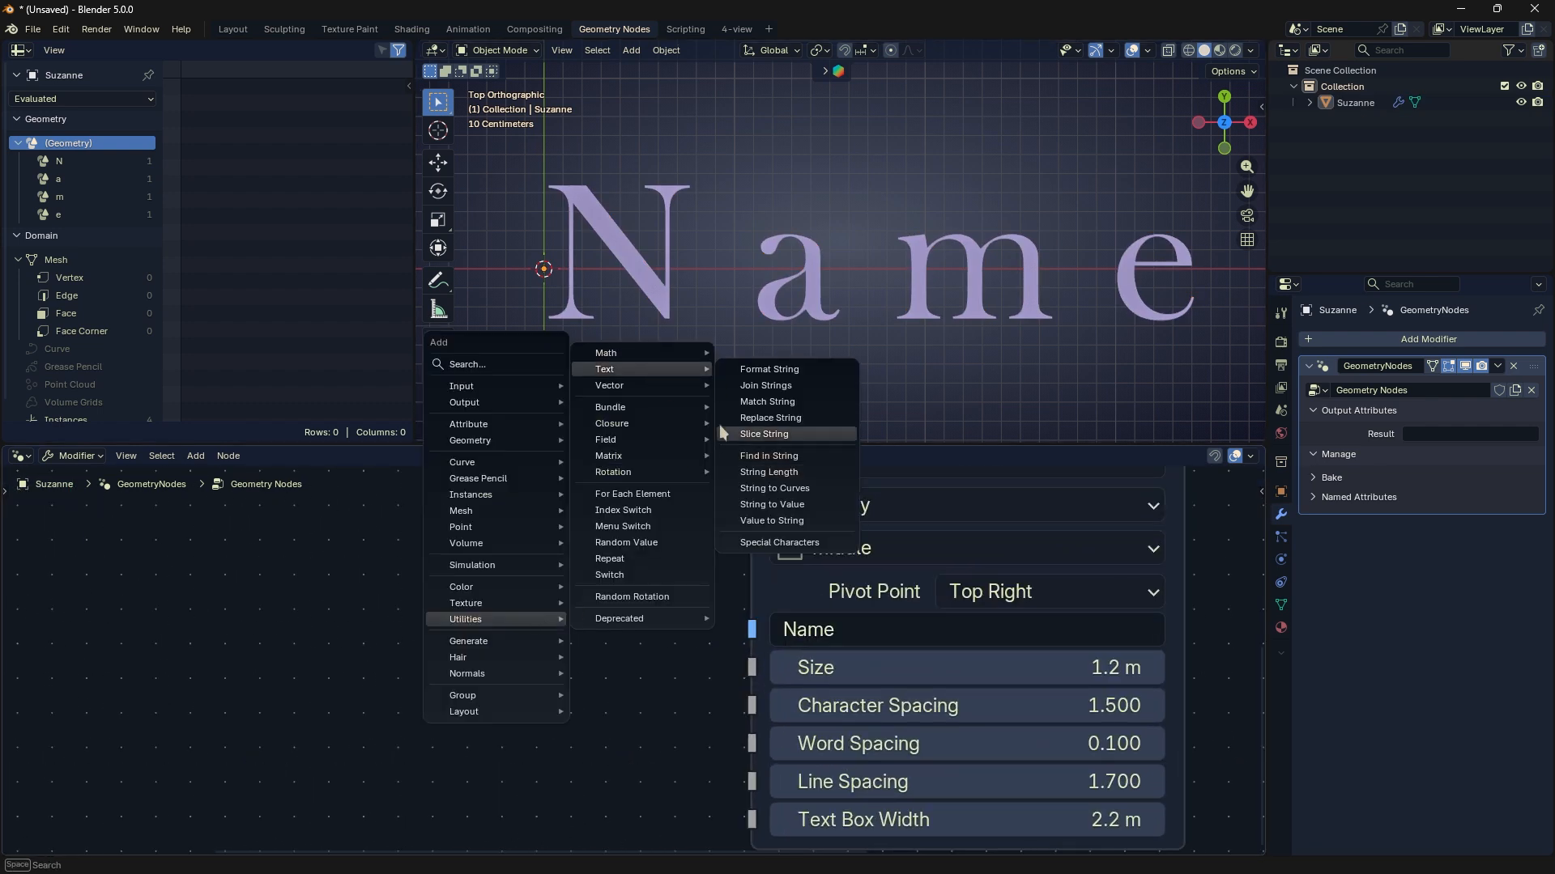
click(729, 521)
click(457, 603)
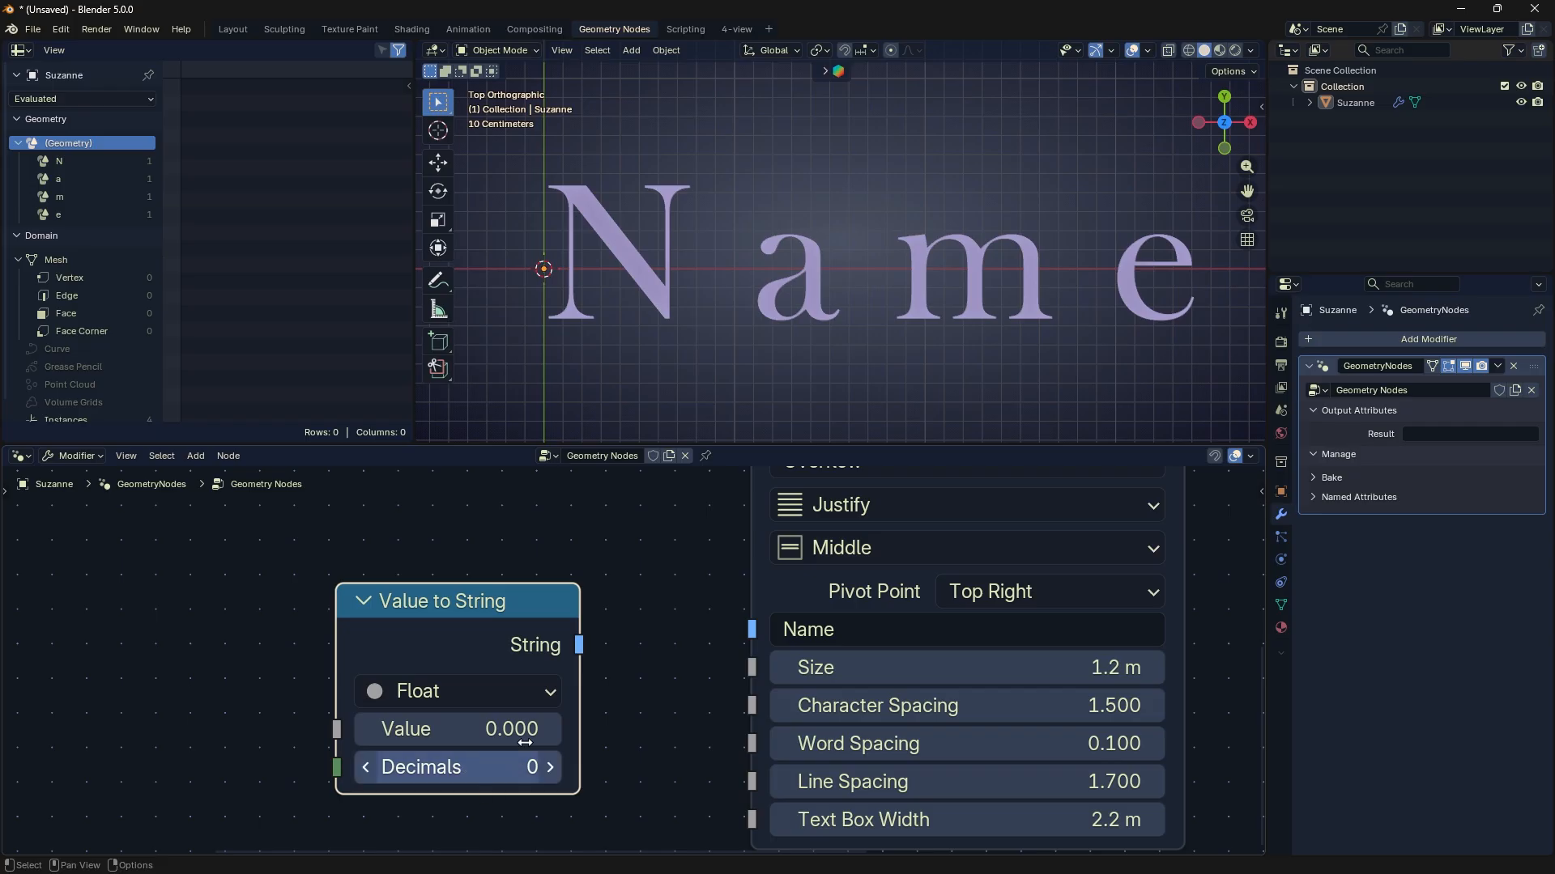
- Set the Value to String value to 58 and connect its String output to the String input of String to Curves
click(515, 723)
text(158)
key(Return)
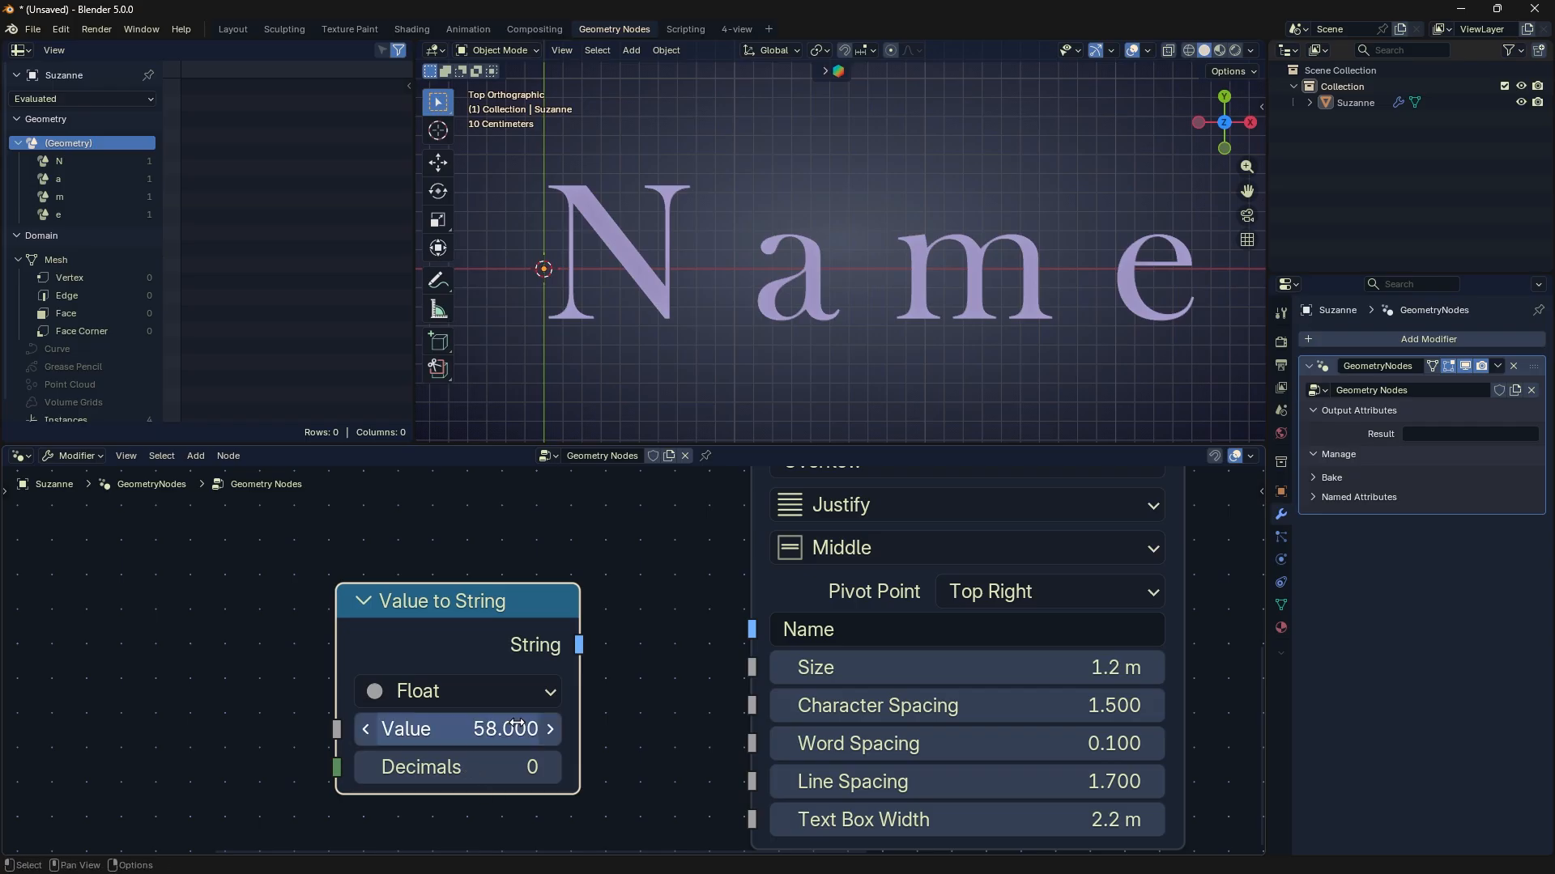
drag(579, 645, 752, 630)
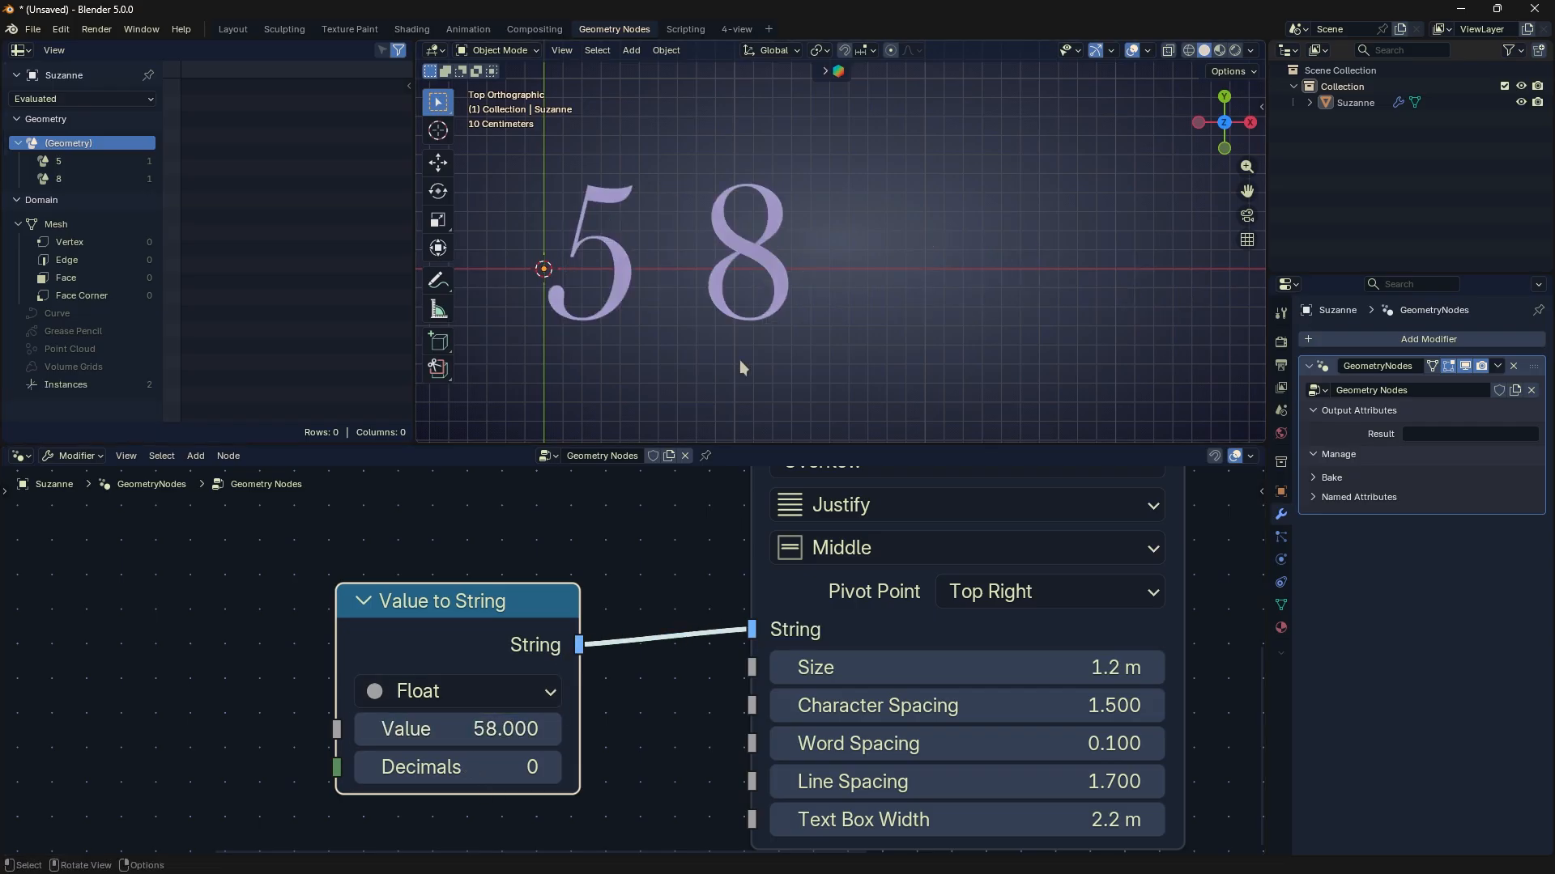
- Move the Value to String node up slightly, raise its Decimals to 4, and reduce them to 3
click(785, 281)
click(853, 297)
drag(479, 633, 489, 584)
drag(478, 717, 527, 719)
scroll(745, 370, down, 2)
click(509, 733)
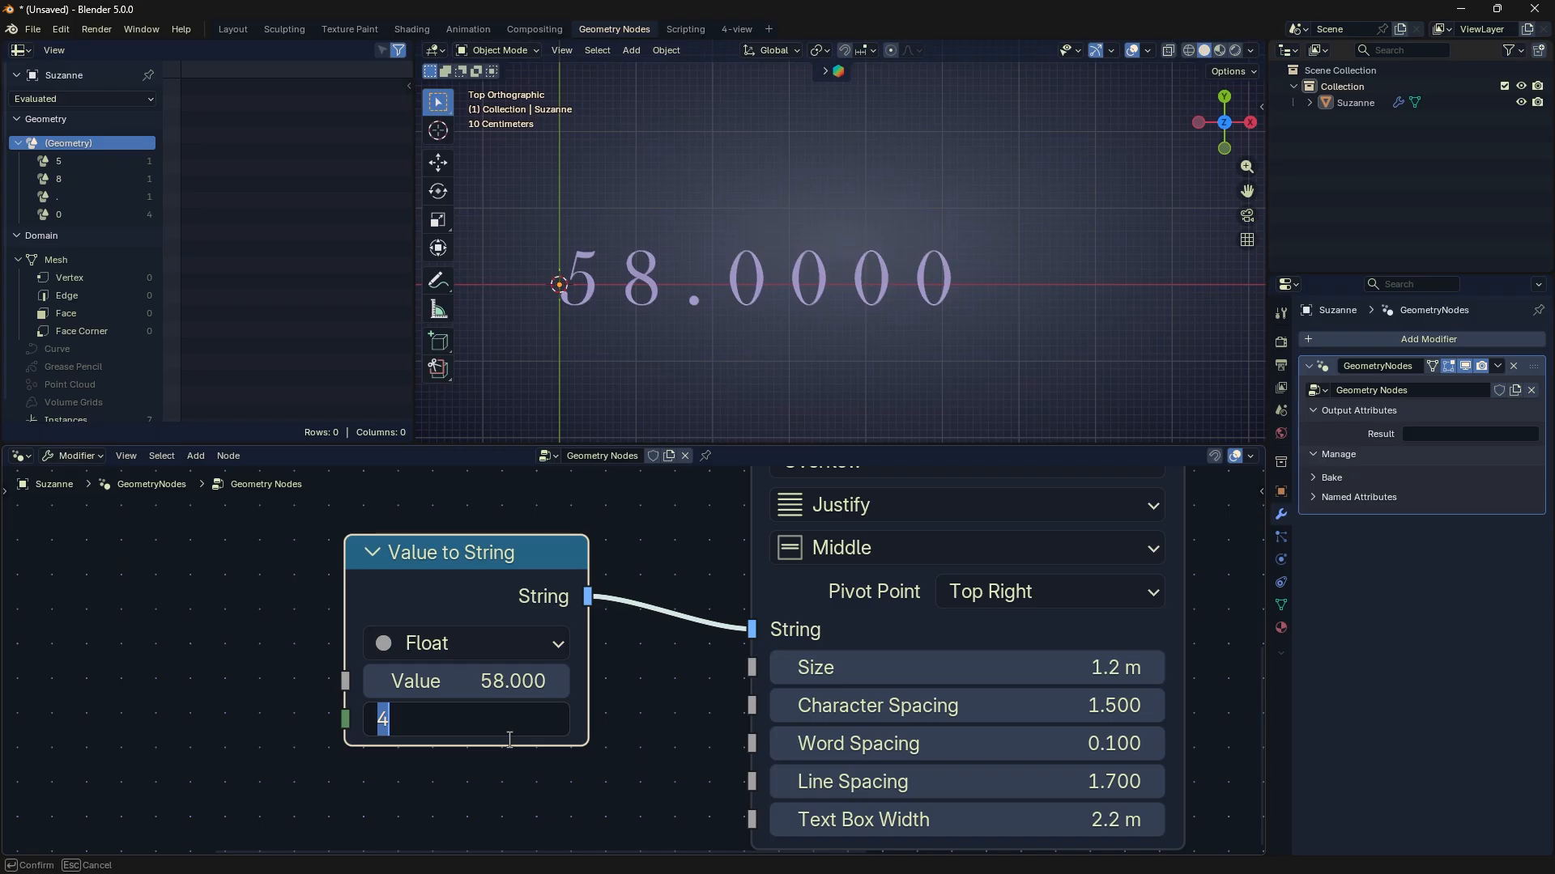
key(Return)
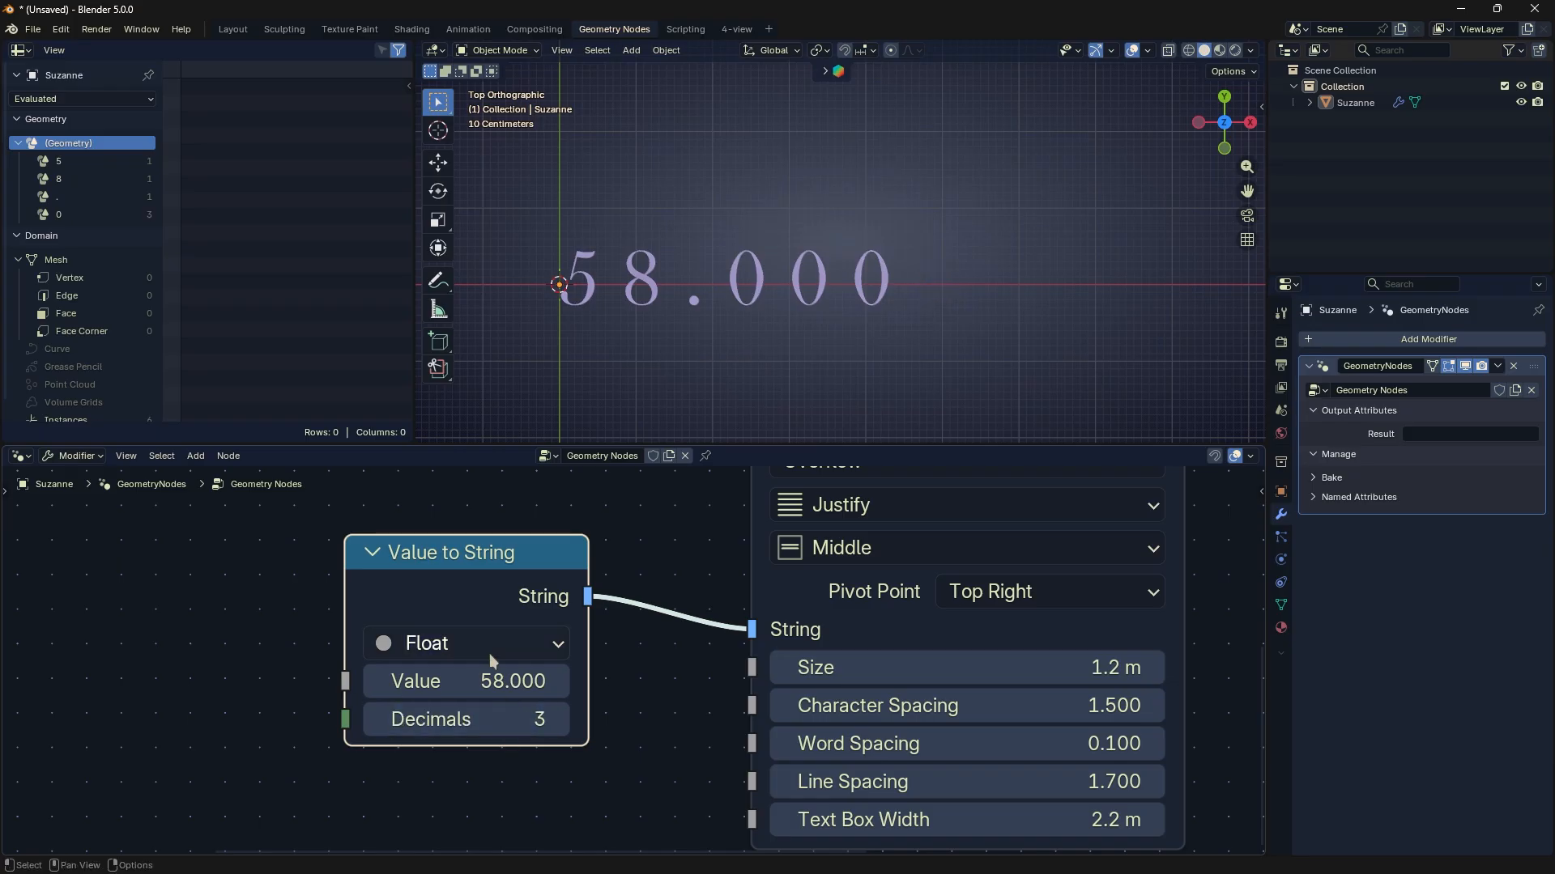
- Set the Value to String value to 58.150, and compare one and two decimals, leaving Decimals at 1
drag(489, 679, 489, 678)
click(448, 677)
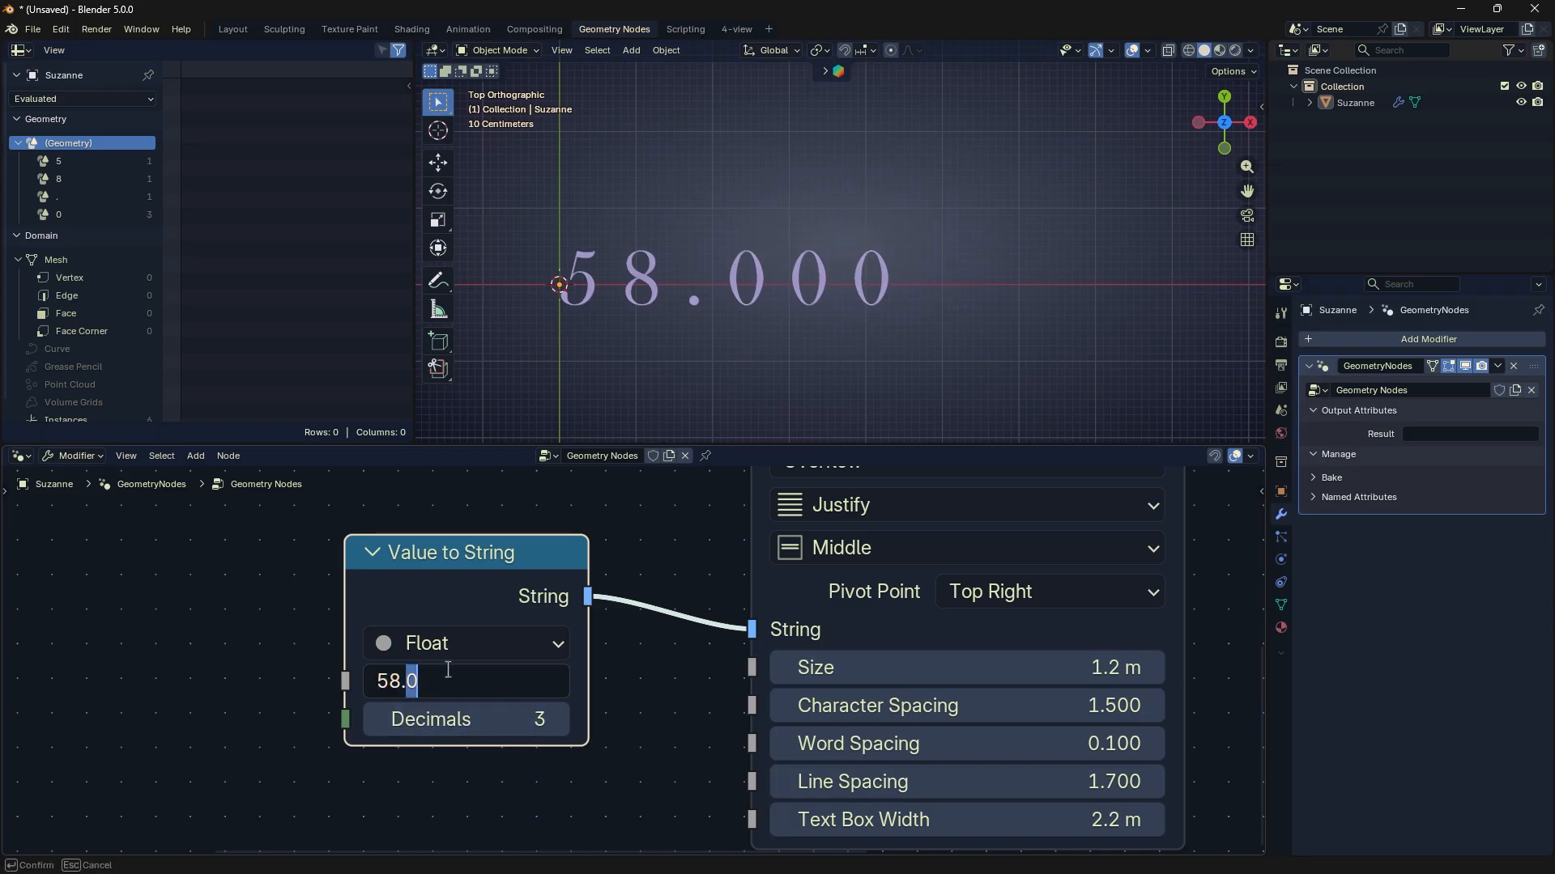
text(150)
key(Return)
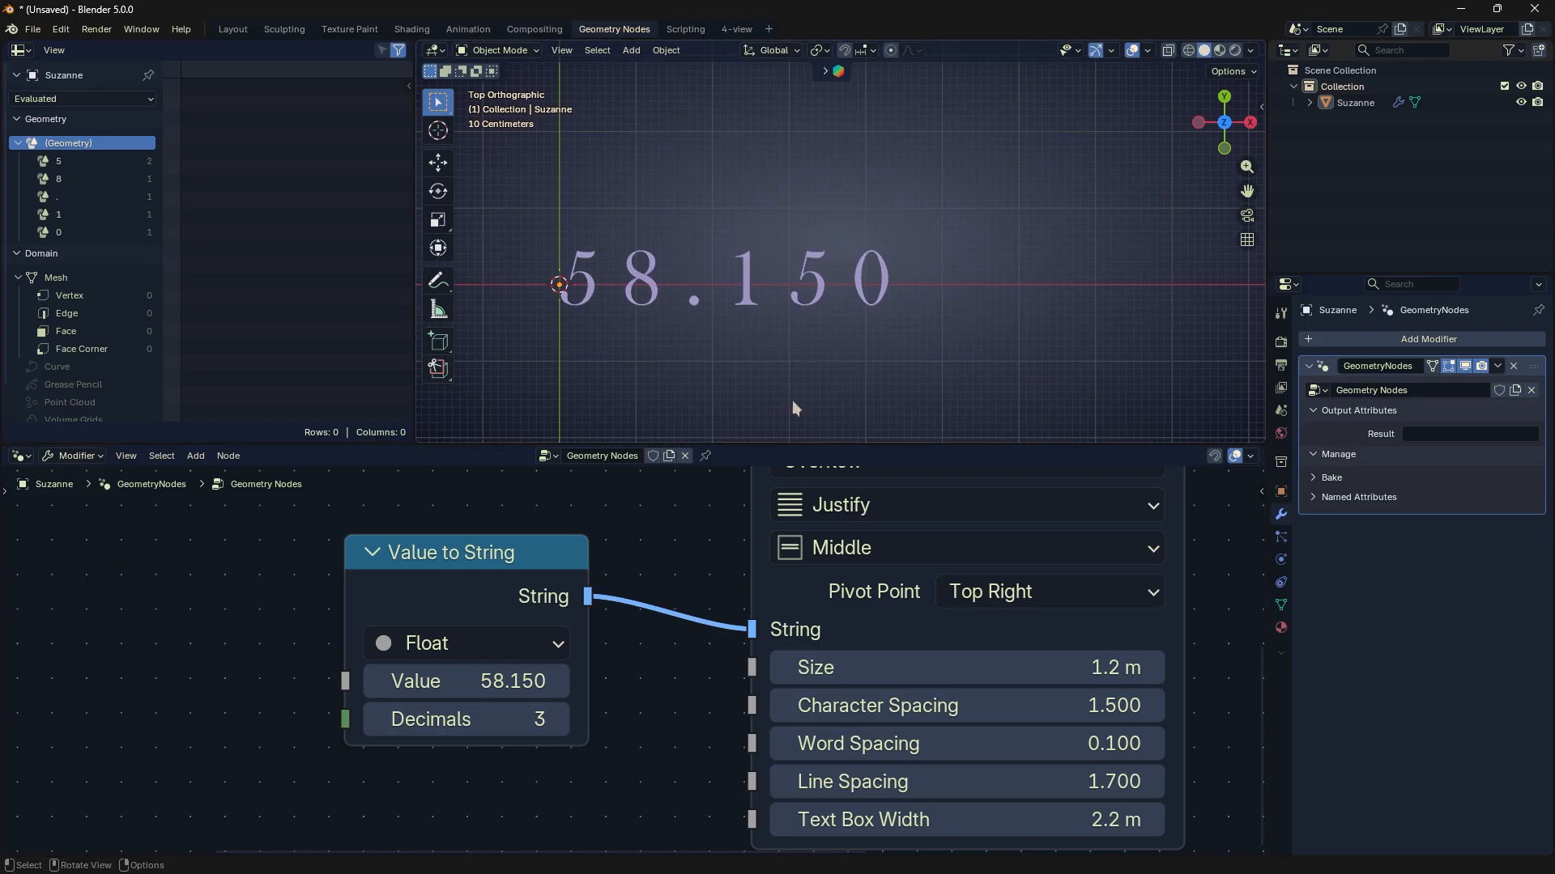
drag(518, 719, 550, 719)
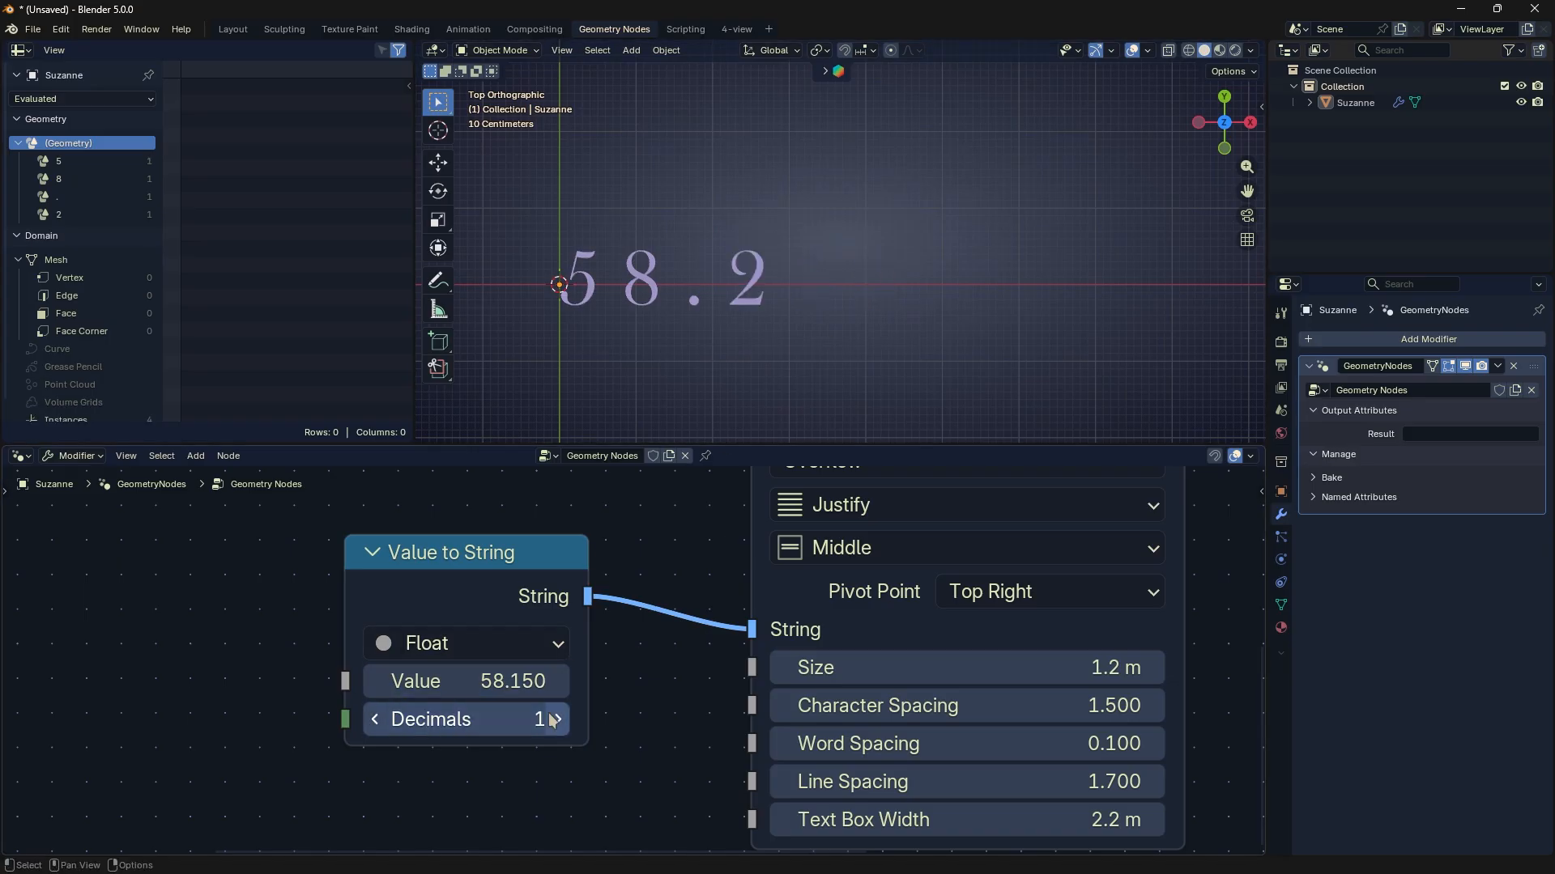
click(555, 720)
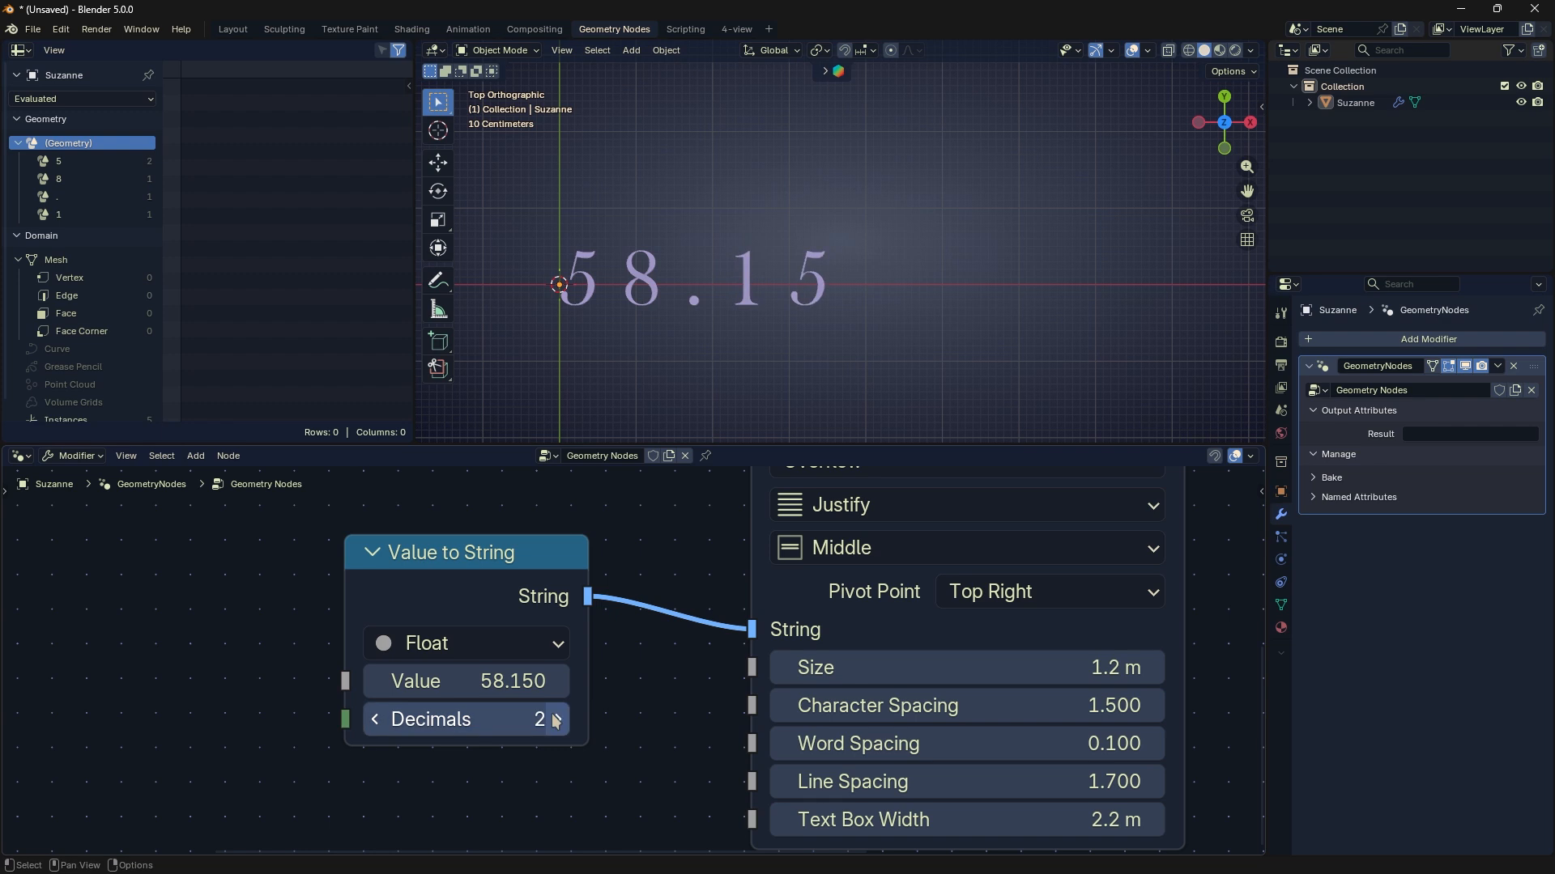
click(376, 721)
- Set the value of the Value to String node to 58.1958
click(426, 681)
click(426, 681)
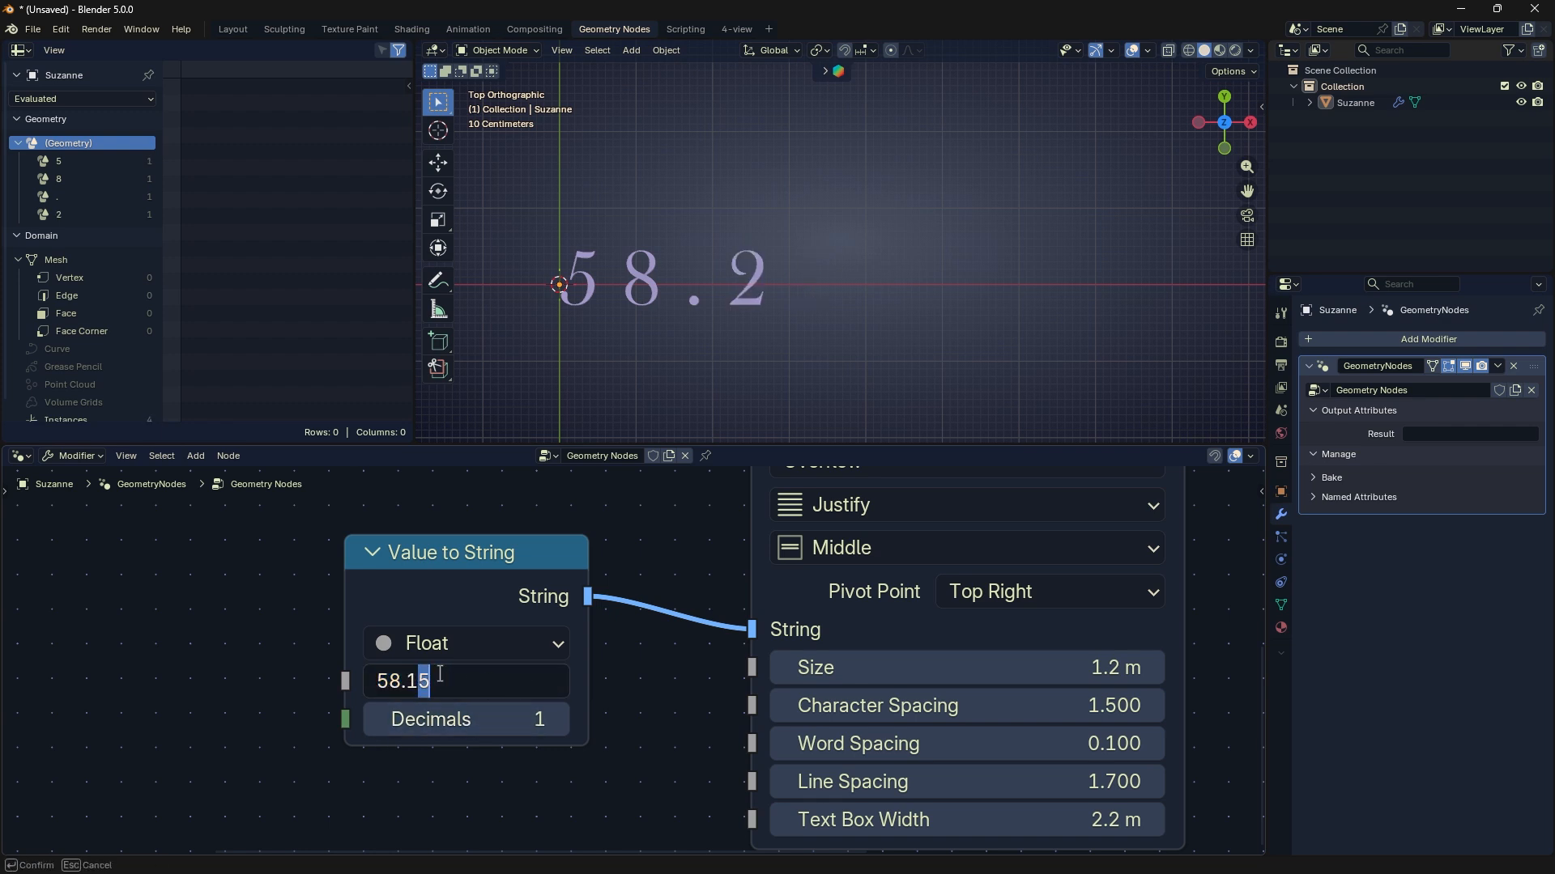
text(6)
key(Return)
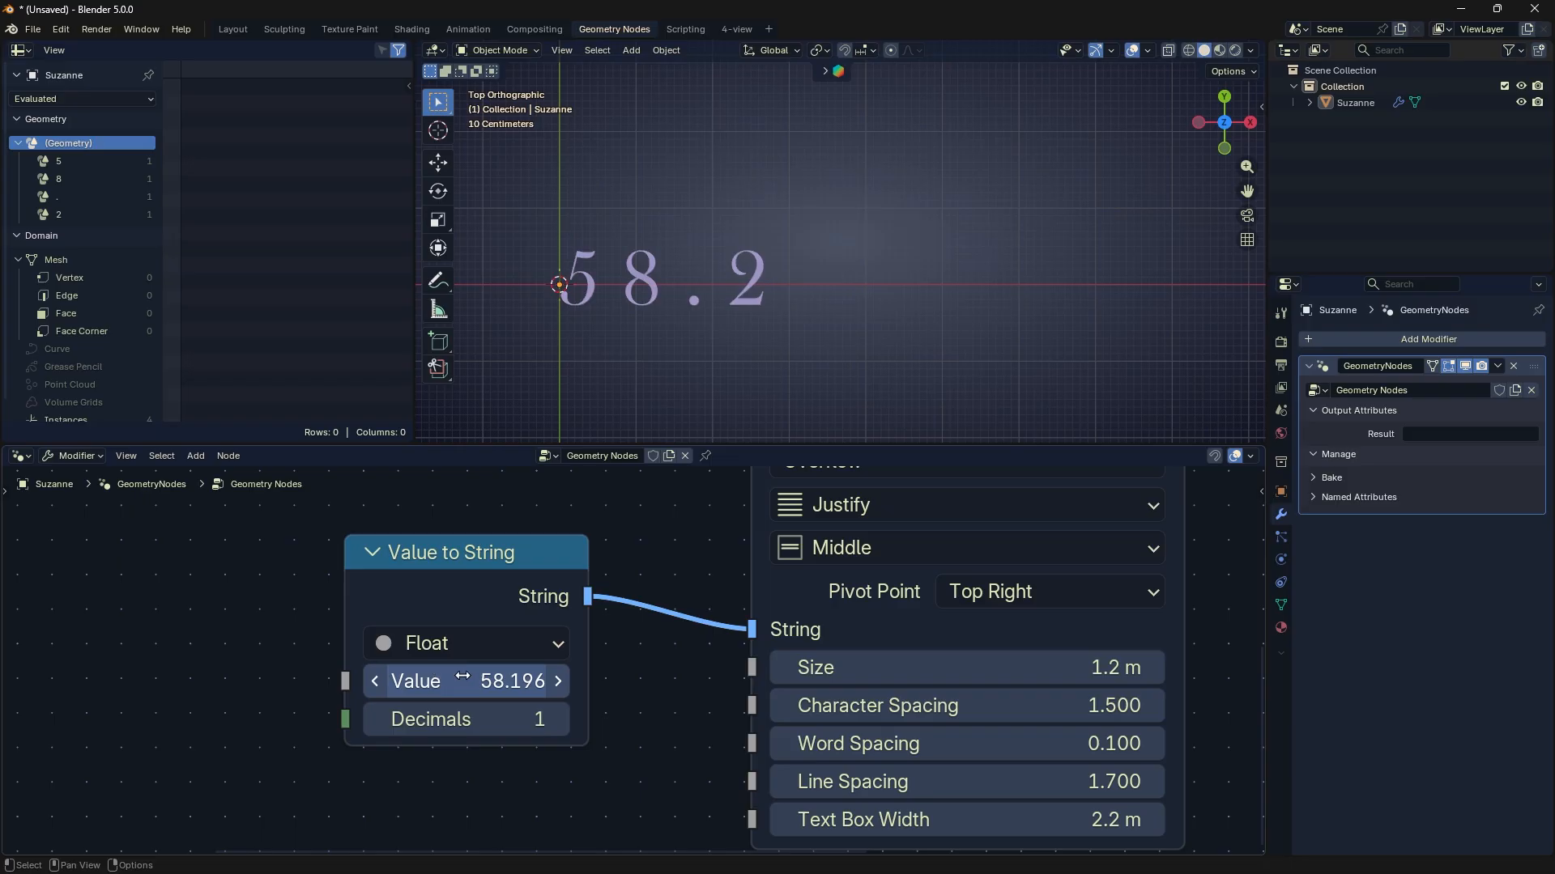
click(498, 682)
click(664, 663)
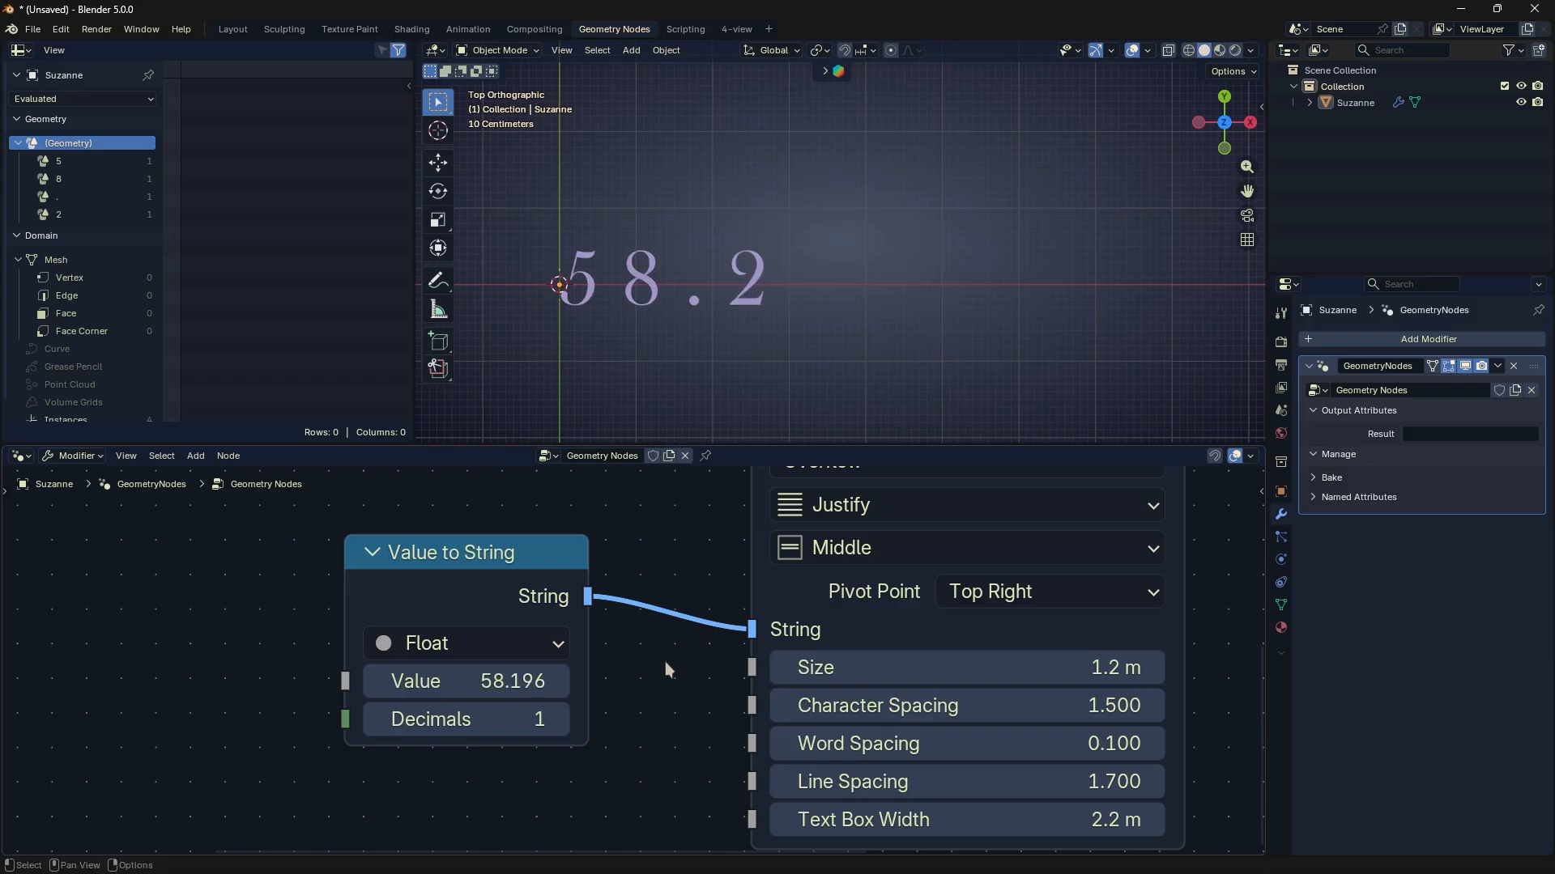
- Raise Decimals on Value to String to 4, compare 3 and 2, leave it at 2, and circle the decimals with an annotation
click(558, 720)
click(558, 720)
click(558, 720)
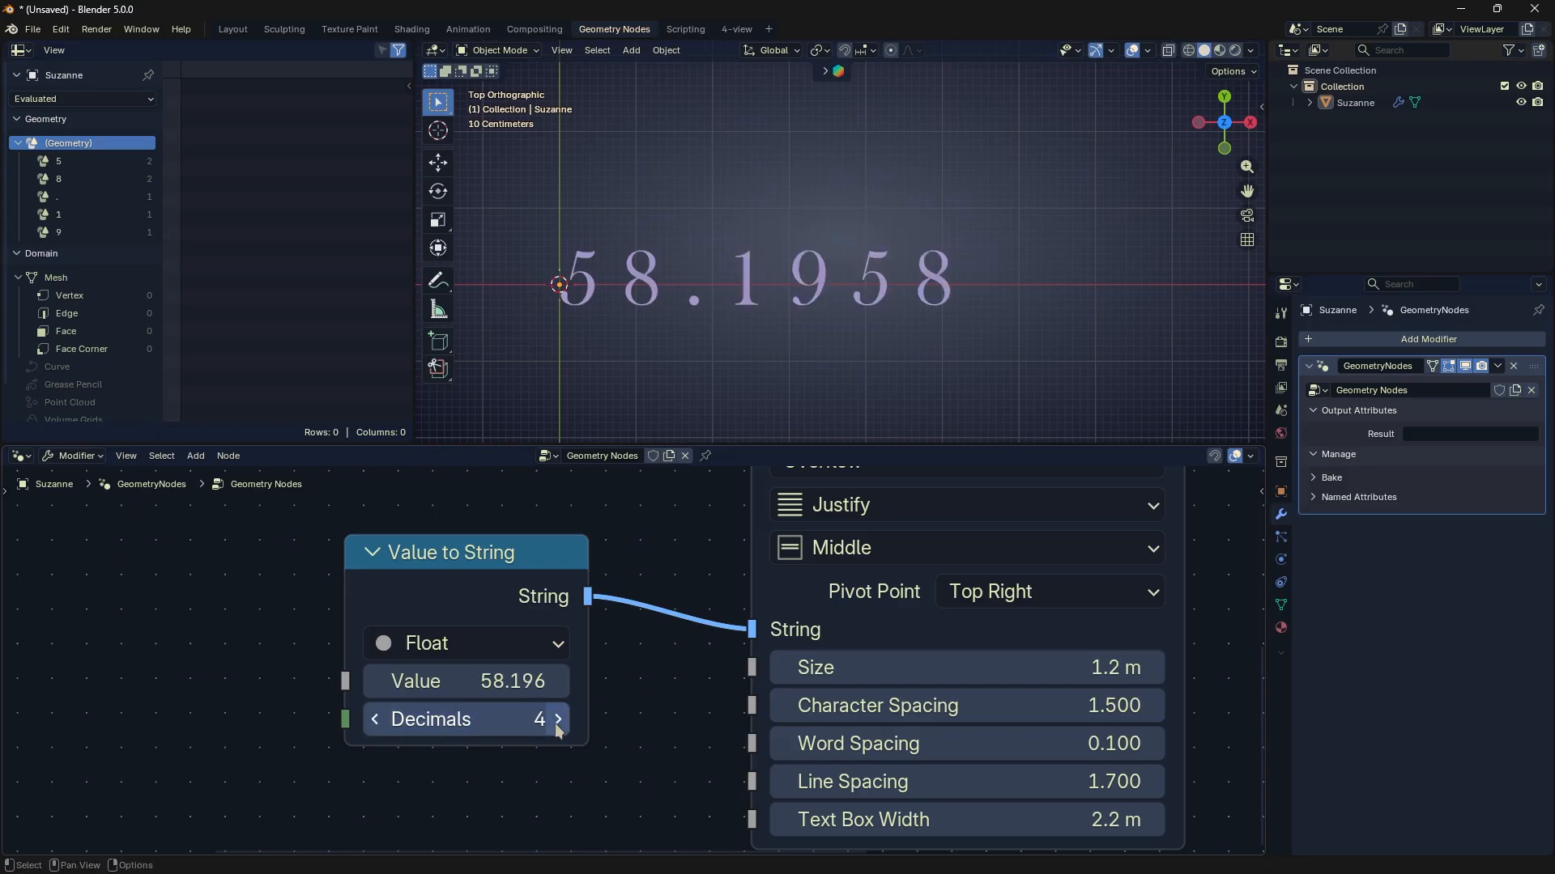
click(375, 720)
click(375, 720)
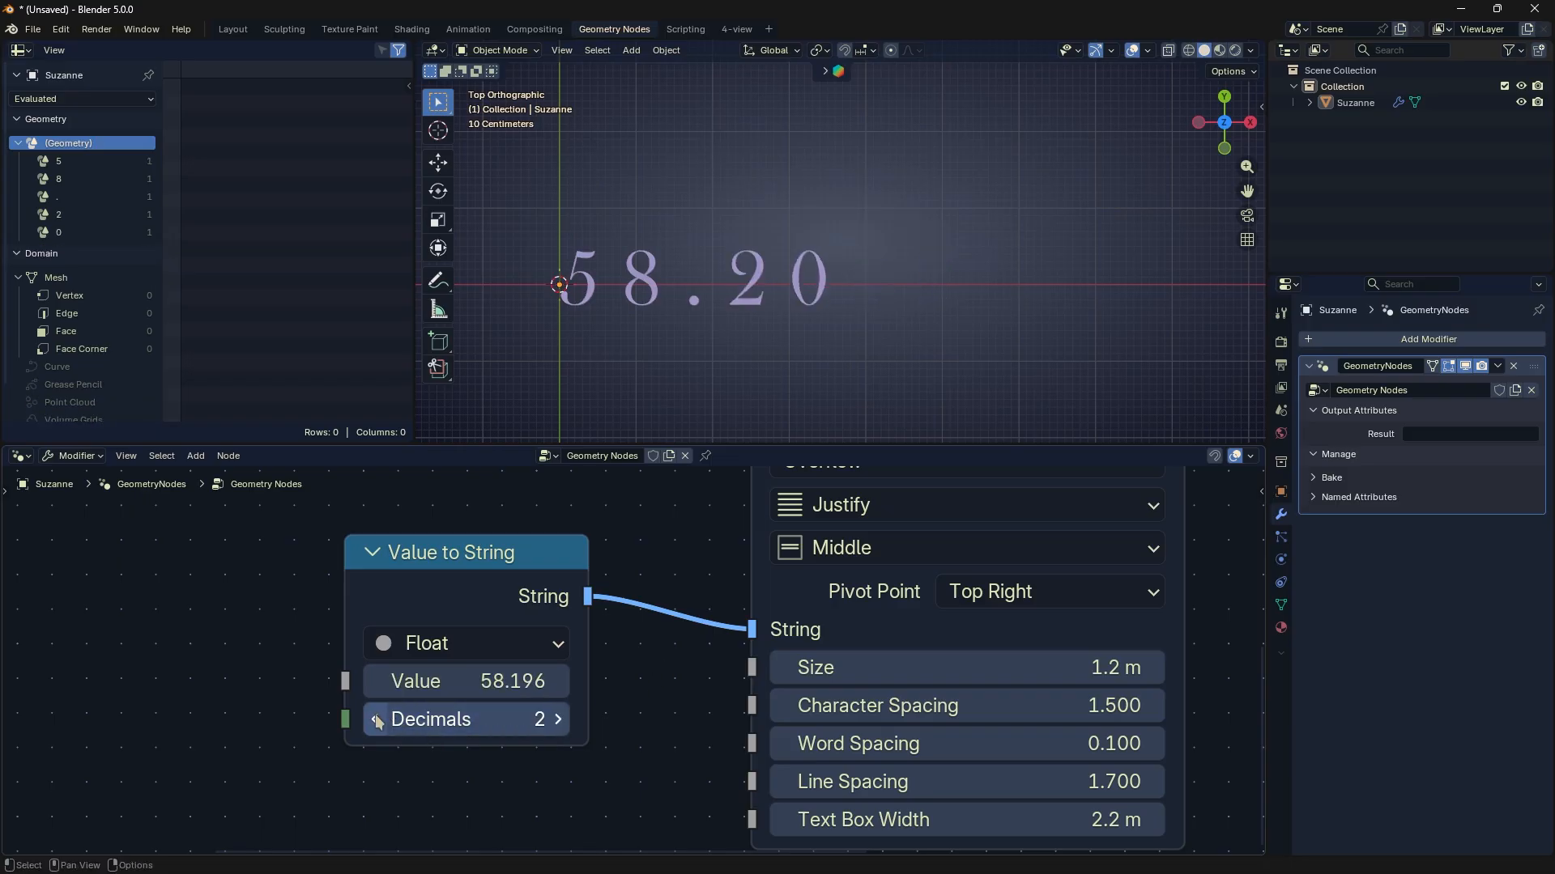
click(557, 720)
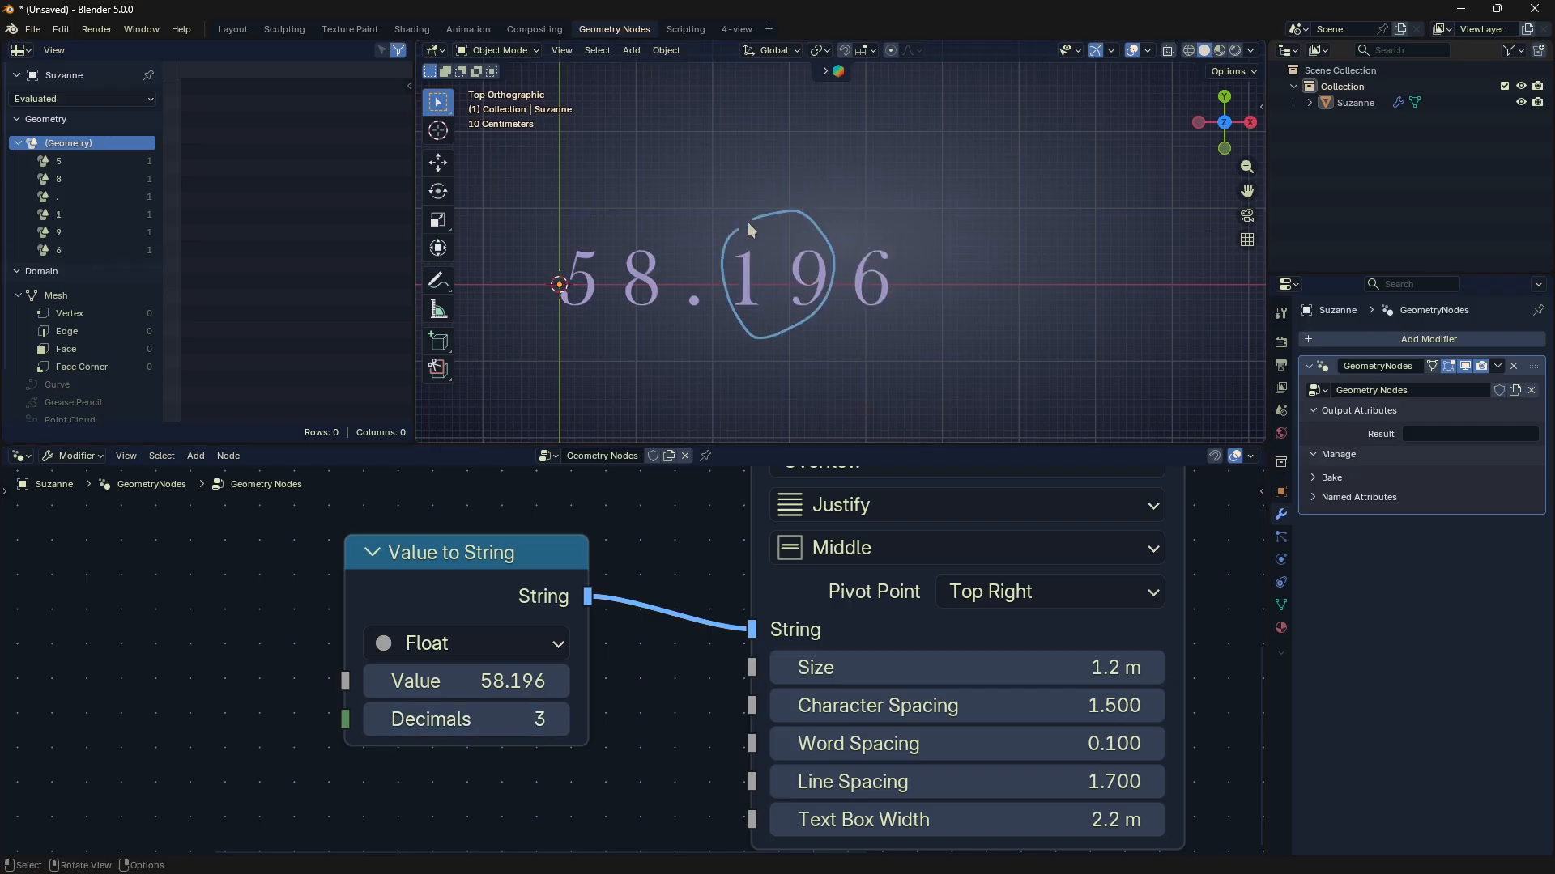
click(375, 720)
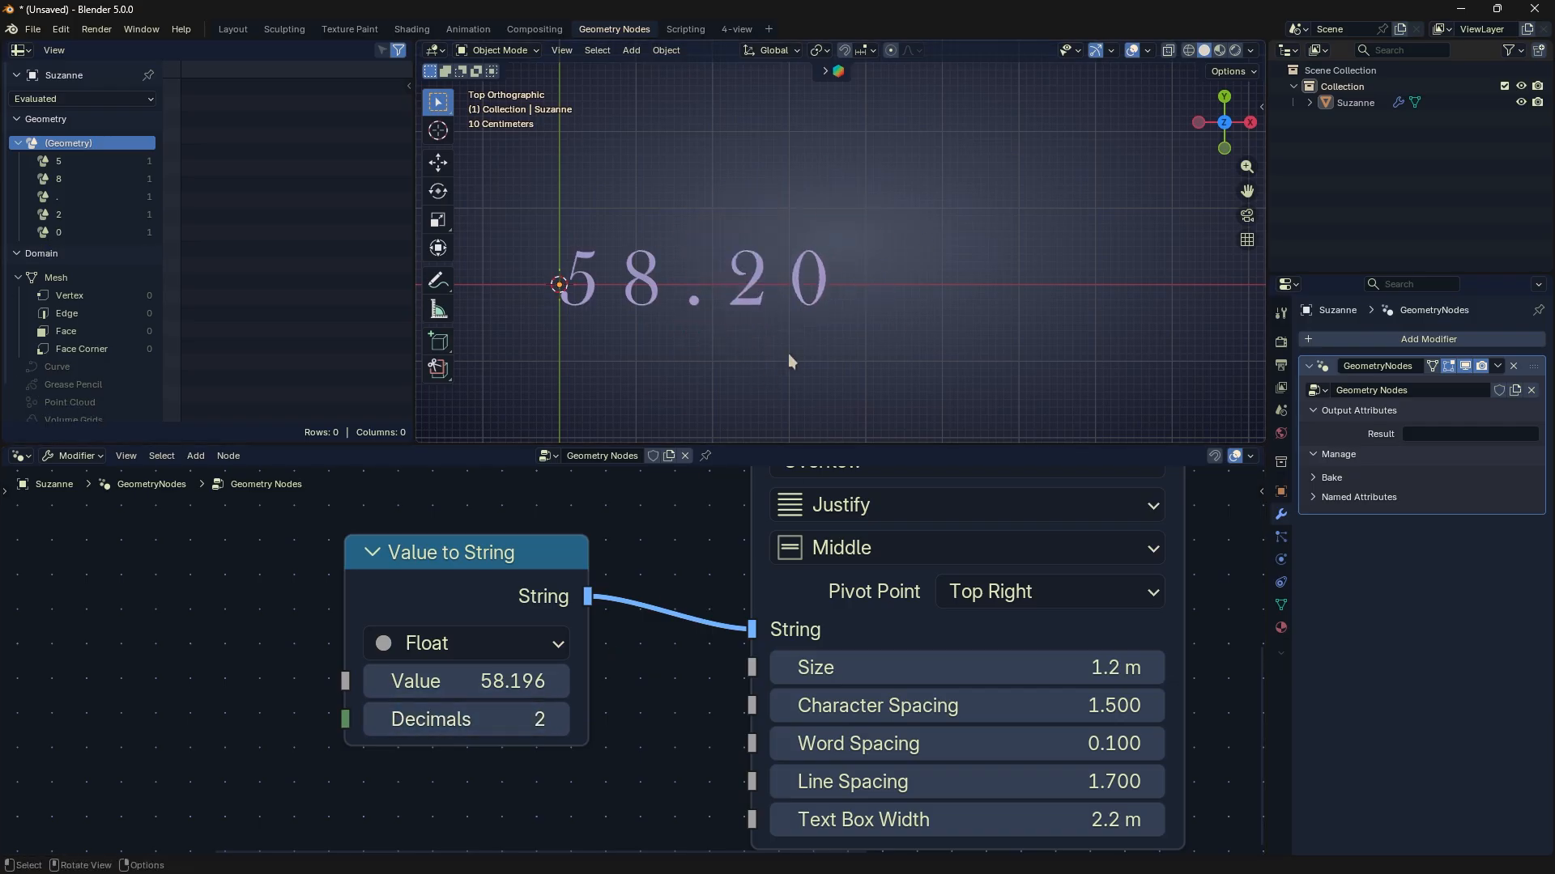
drag(715, 308, 842, 293)
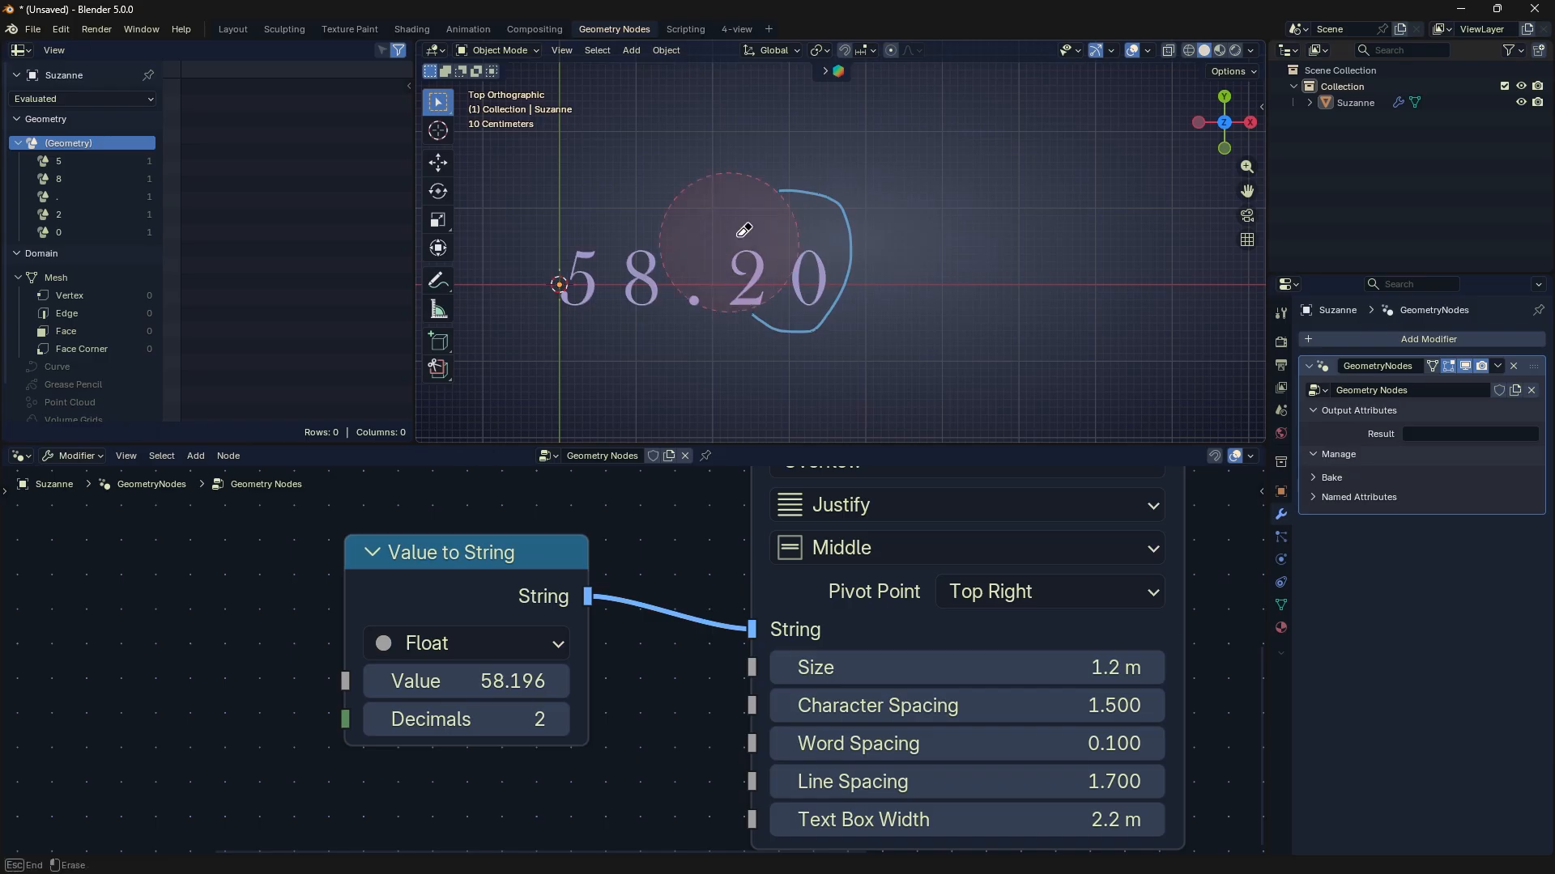
- Move the Value to String node slightly down and left, and compare its Integer and Float data types, leaving Float
drag(518, 565, 493, 588)
click(492, 674)
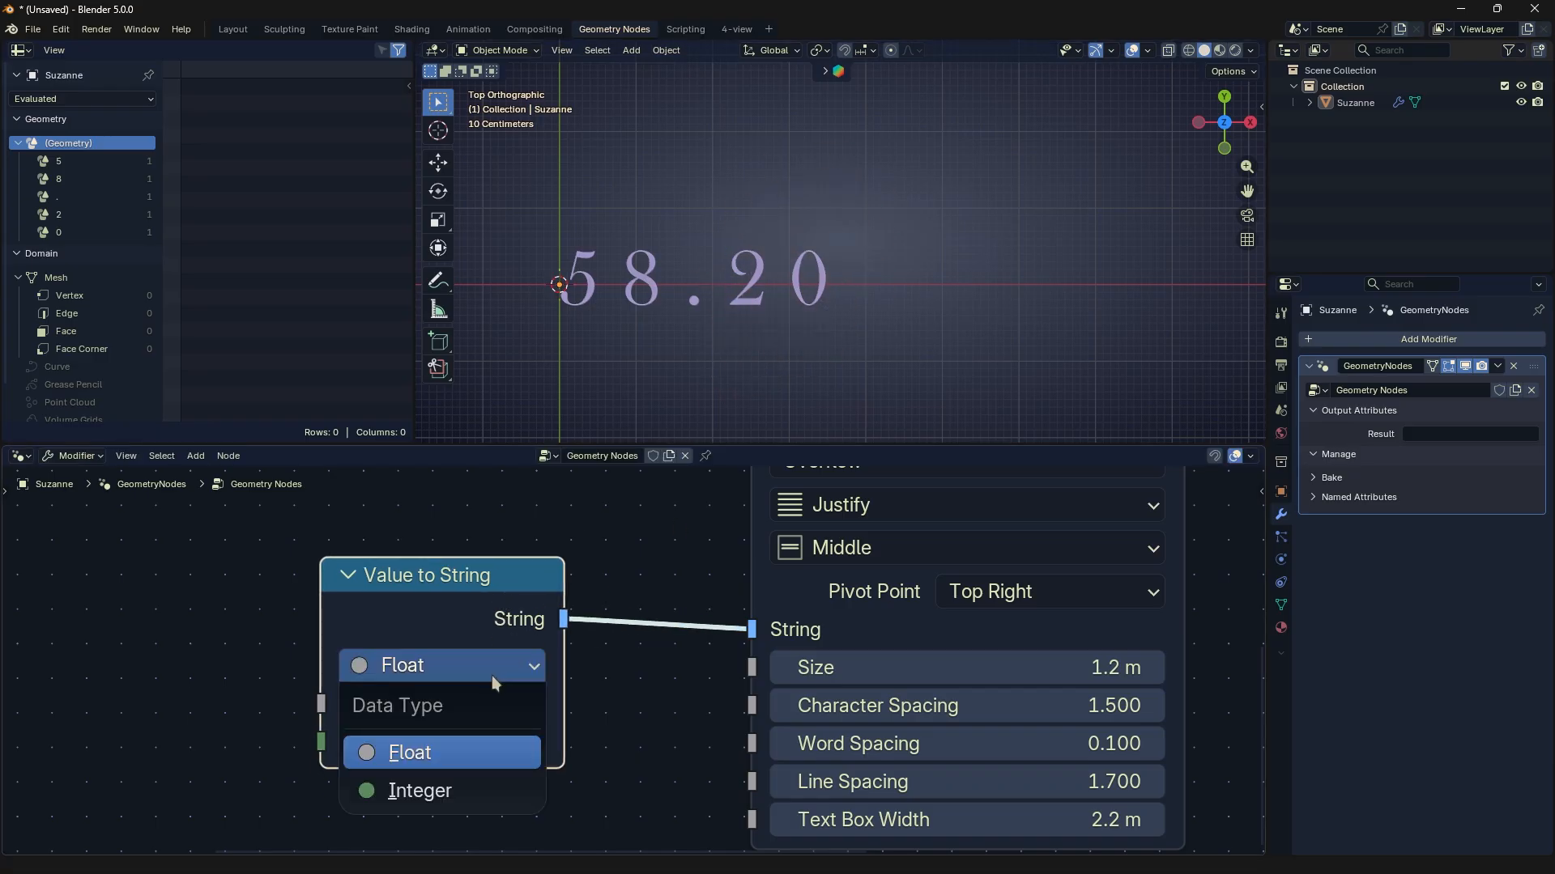
click(463, 787)
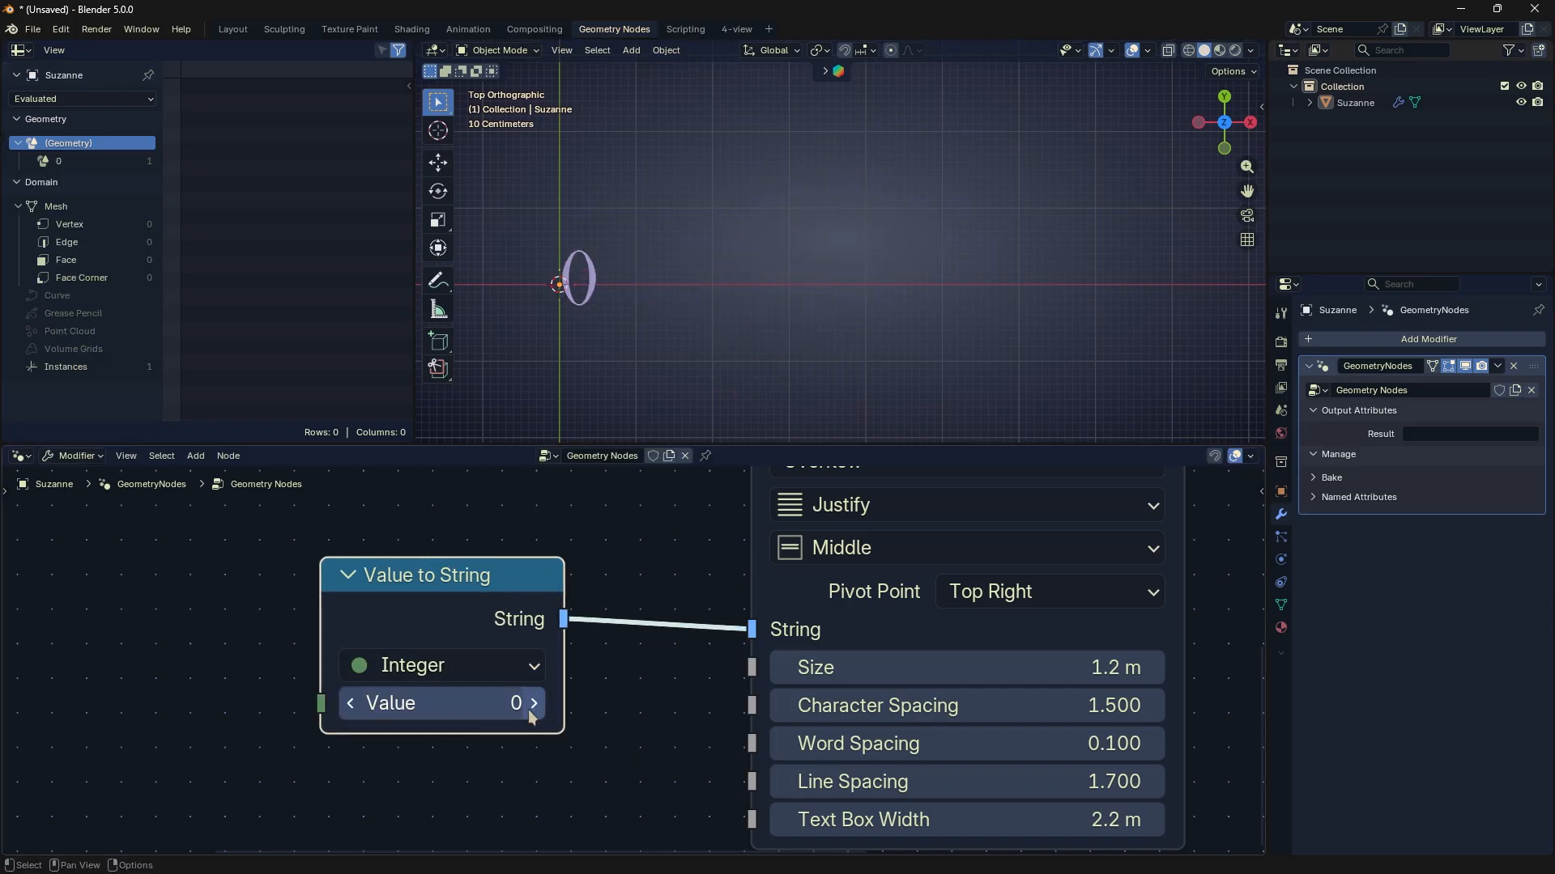
click(482, 665)
click(468, 749)
click(502, 667)
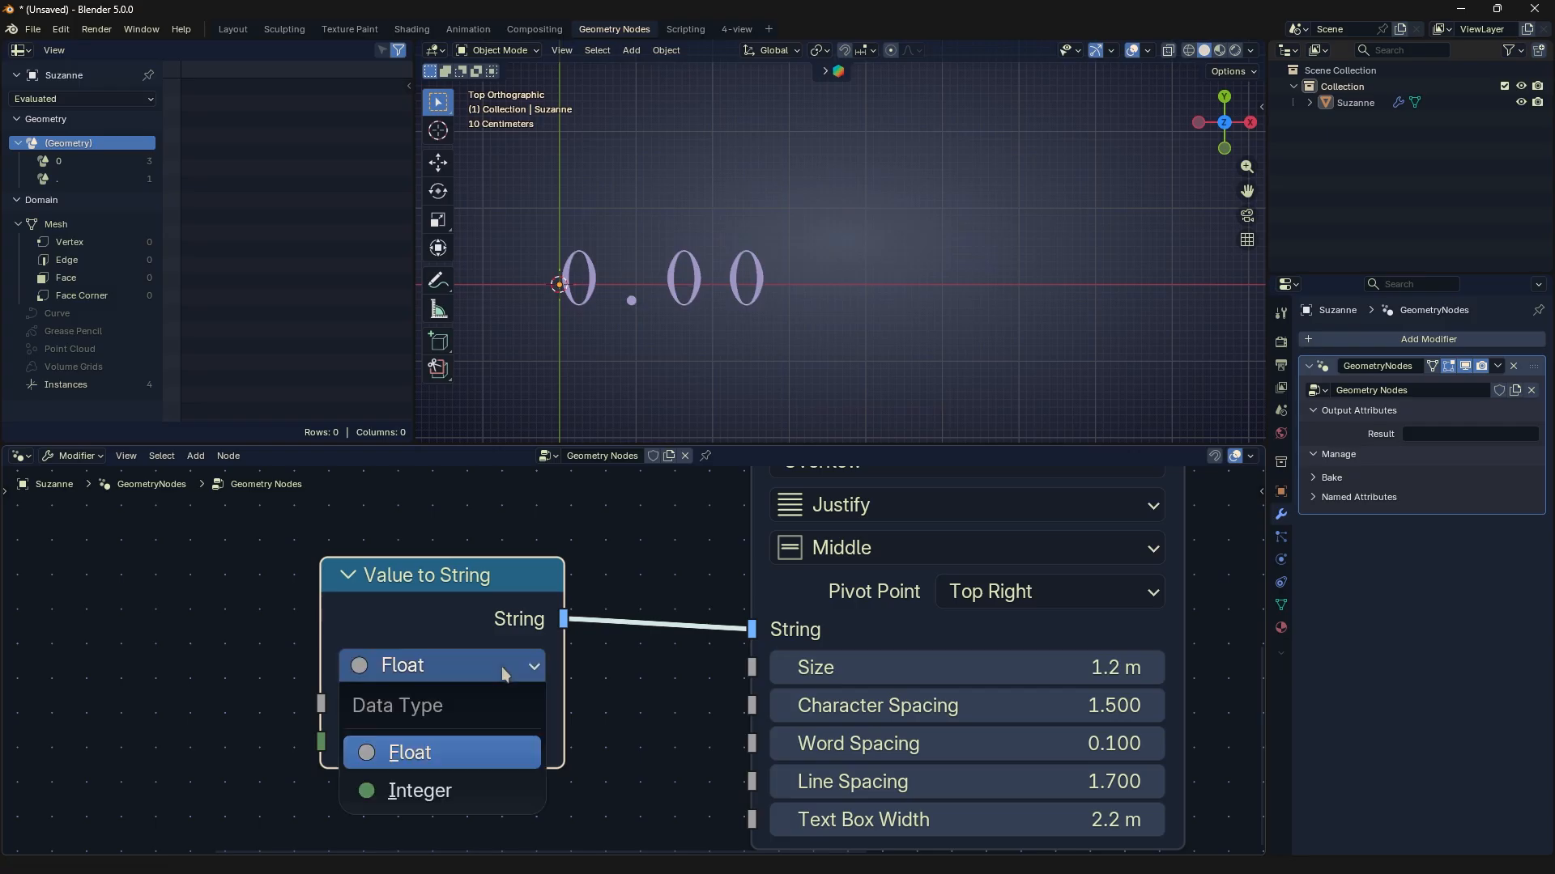
click(470, 784)
mouse_move(532, 704)
mouse_down()
mouse_move(474, 703)
mouse_move(541, 703)
mouse_up()
click(480, 665)
click(454, 747)
- Delete the Value to String node and add a Special Characters node beside String to Curves
key(x)
key(shift+a)
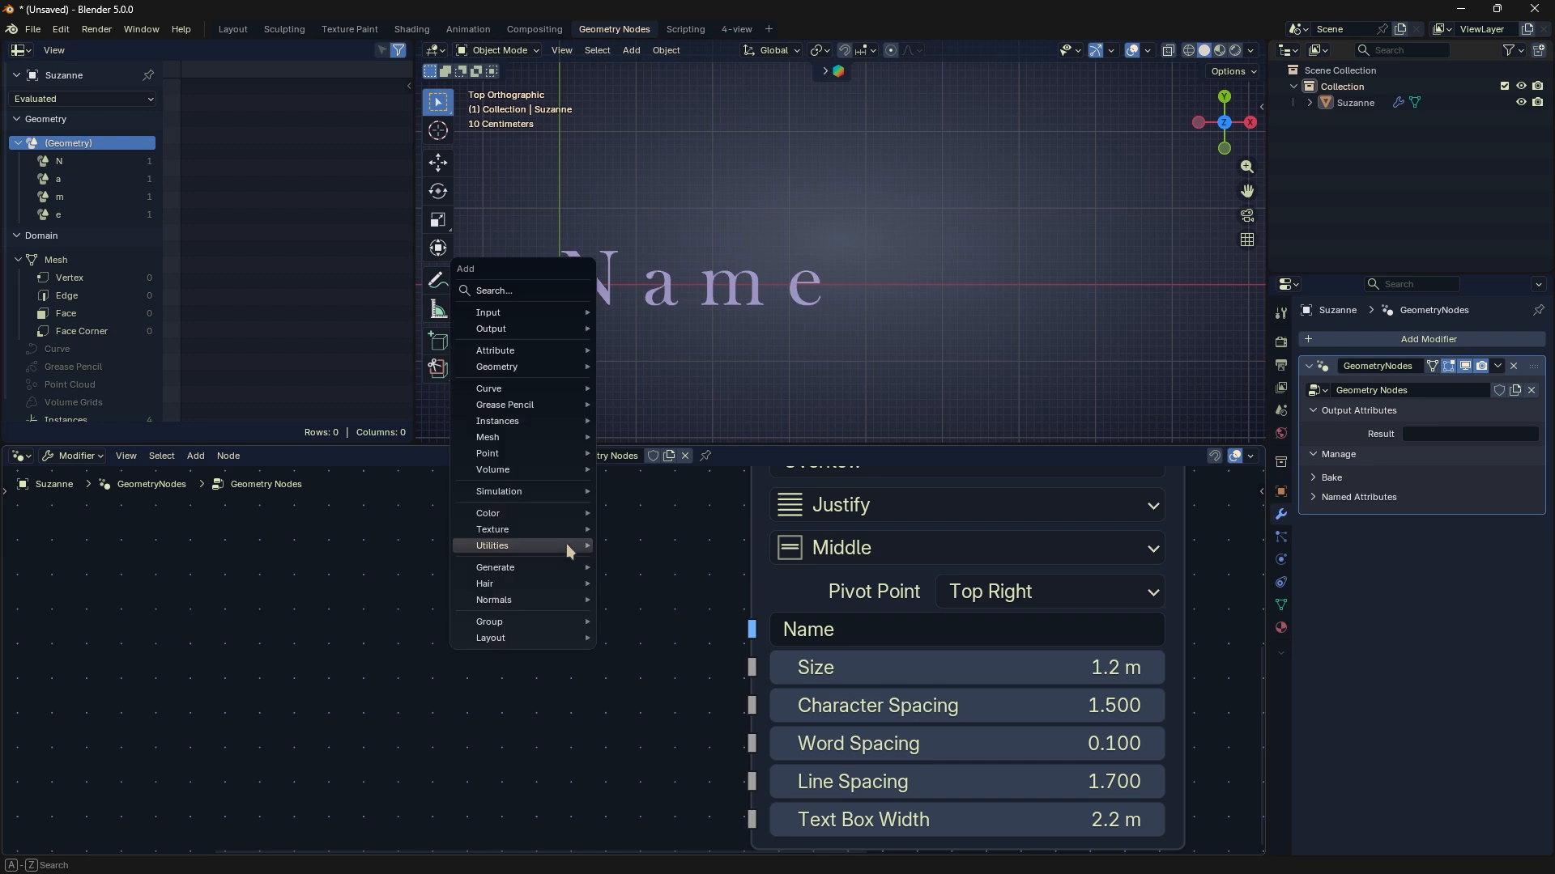
mouse_move(573, 545)
mouse_move(640, 564)
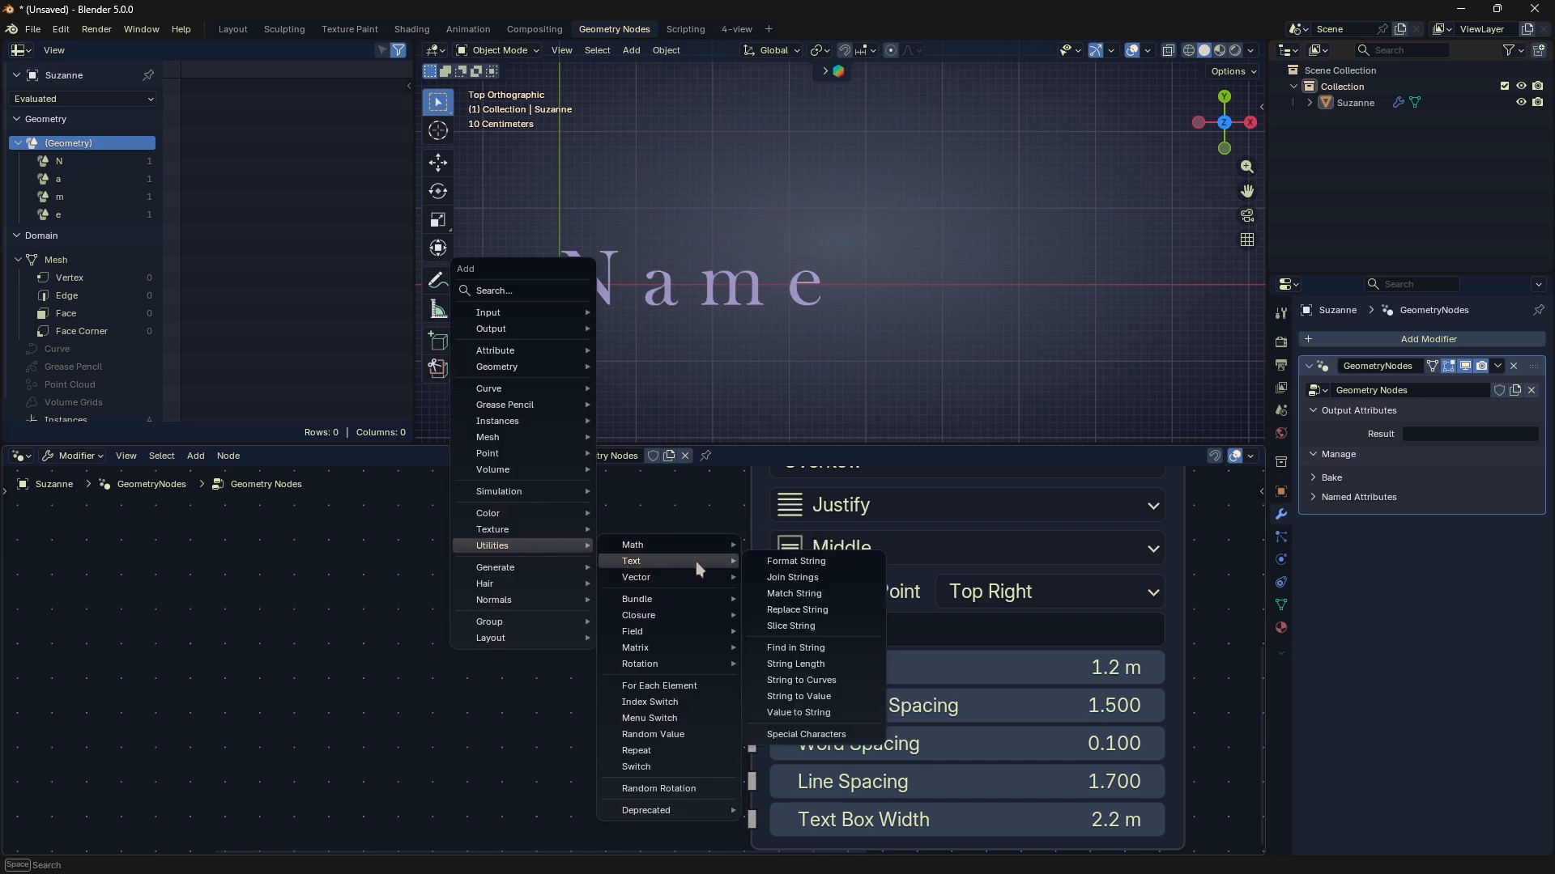
click(805, 735)
click(601, 691)
scroll(600, 691, down, 2)
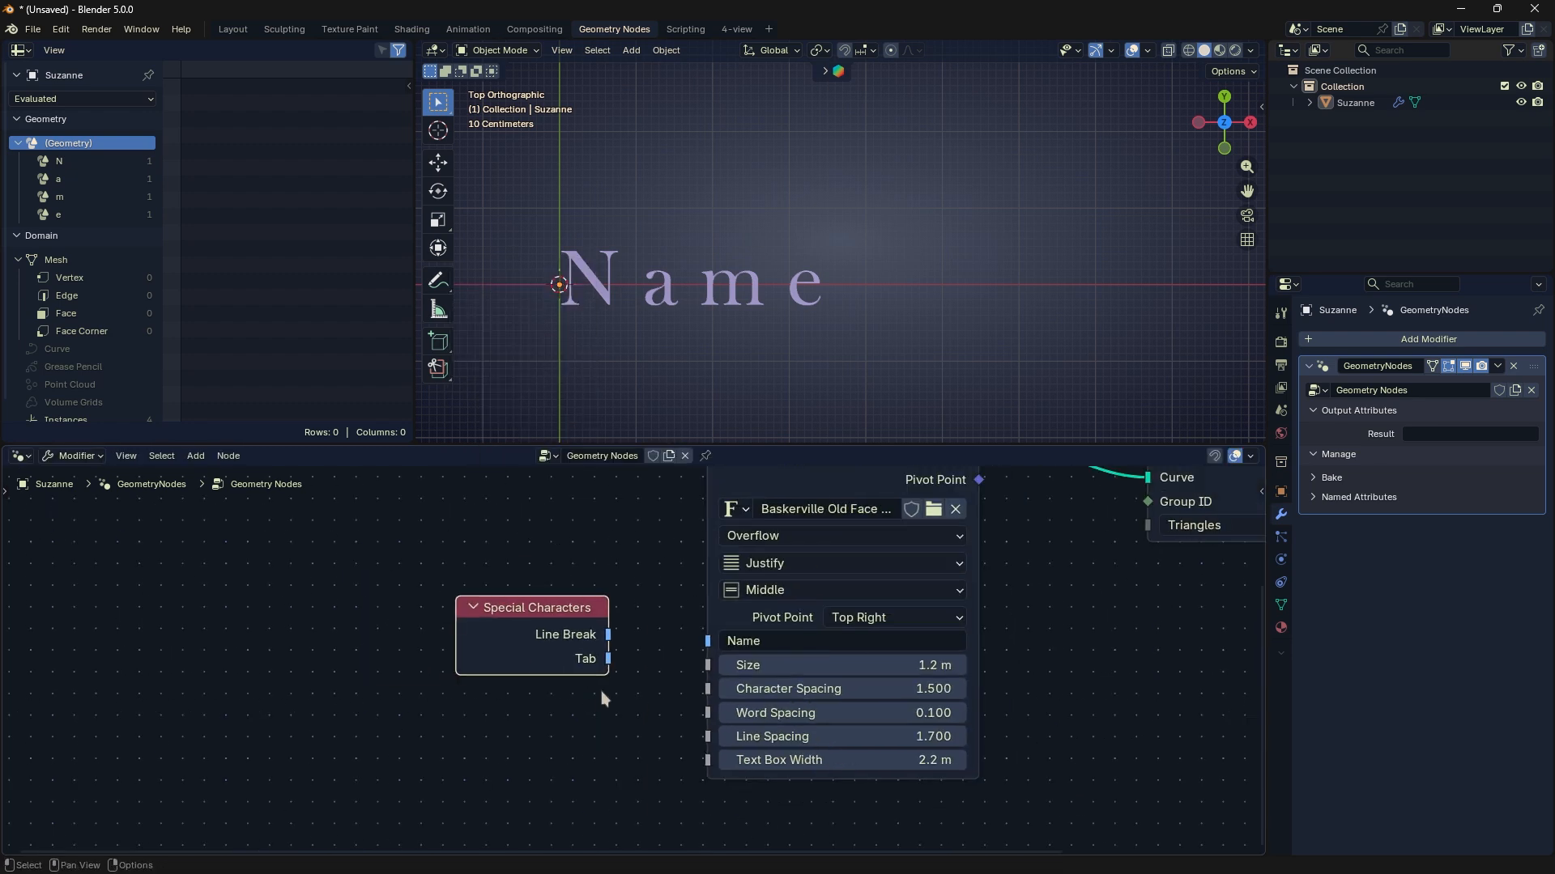
- Feed Tab and Line Break from Special Characters into String to Curves through a Join Strings node with delimiter "name"
drag(608, 659, 697, 678)
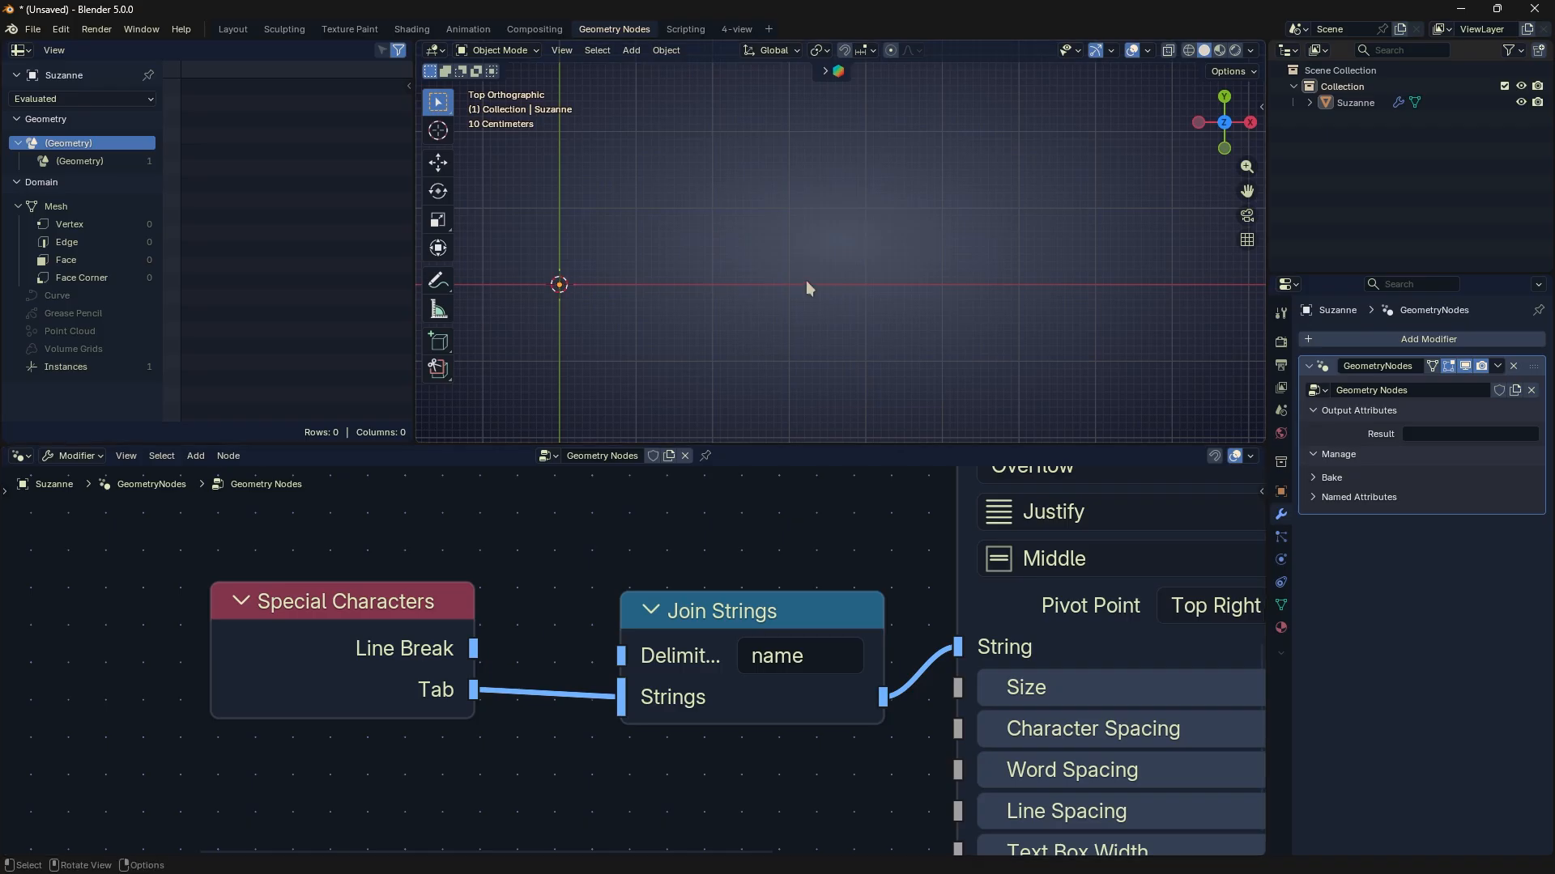
key(Home)
drag(473, 649, 617, 701)
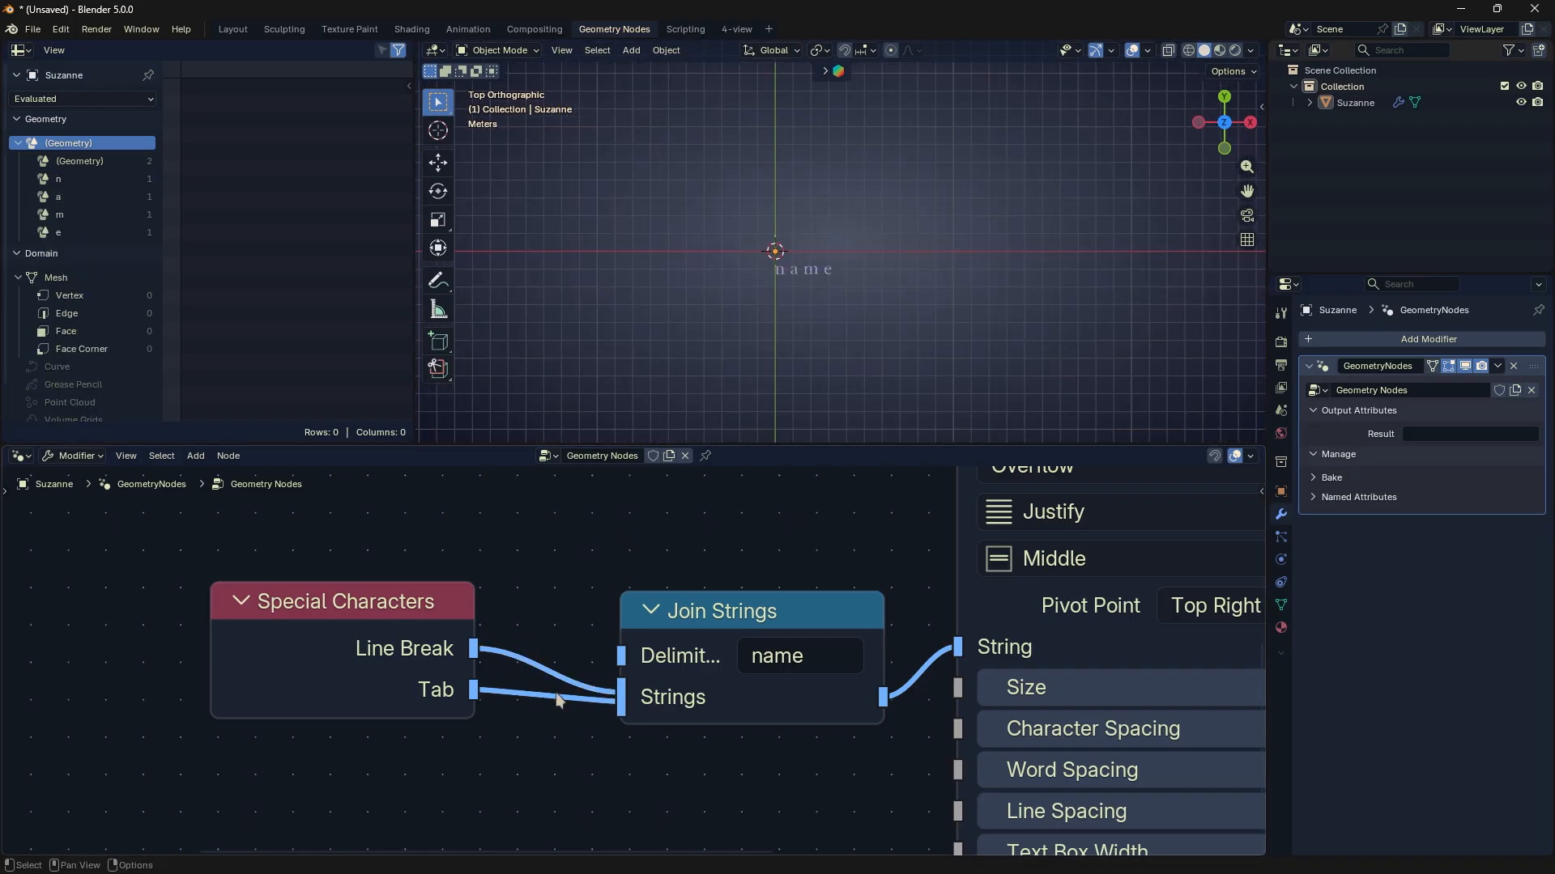
scroll(809, 266, up, 4)
shift+middle_drag(843, 247, 861, 225)
scroll(876, 216, up, 1)
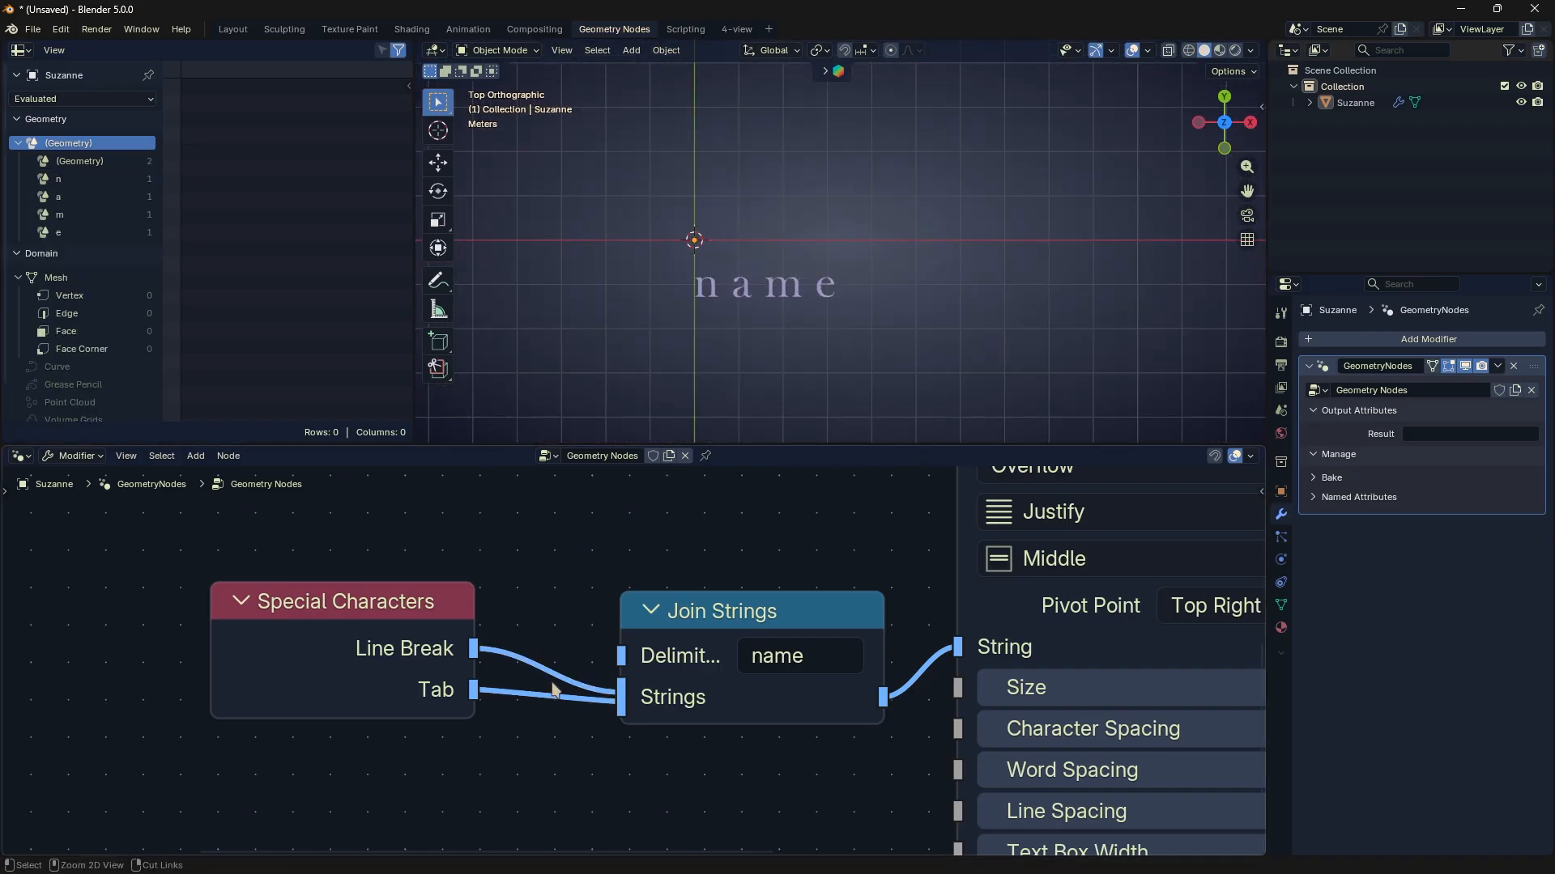
- Reconnect Tab ahead of Line Break in Join Strings to compare the order, and disconnect Tab again
ctrl+right_drag(553, 689, 557, 703)
drag(474, 690, 602, 693)
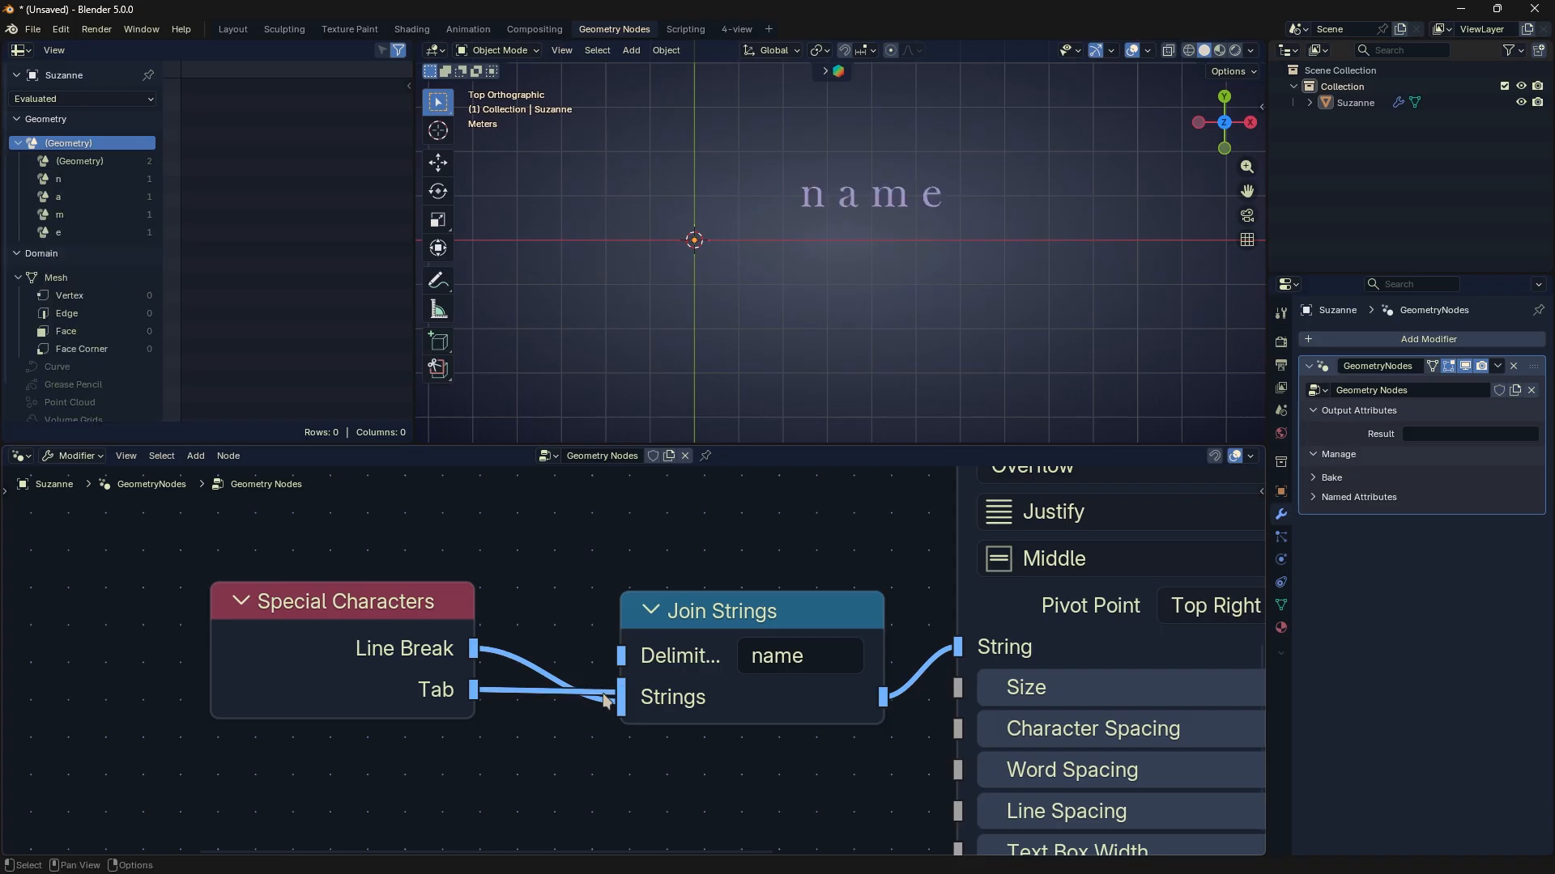
scroll(603, 693, down, 1)
ctrl+right_drag(557, 660, 562, 673)
- Add a String node below Special Characters with the text "New" and connect it to Join Strings ahead of Line Break
key(shift+a)
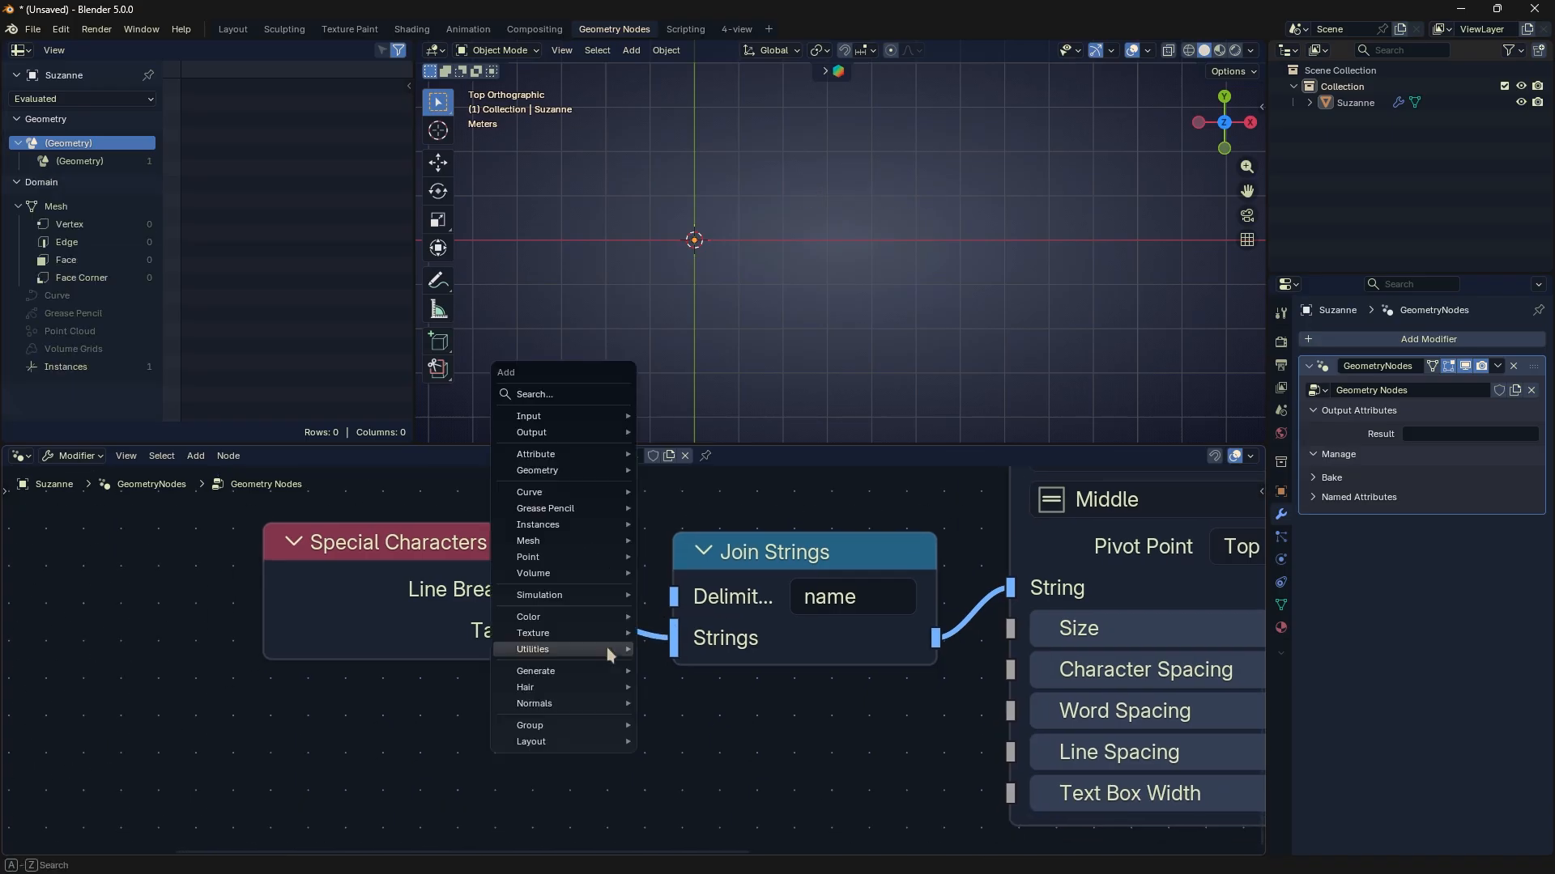
text(str)
key(Return)
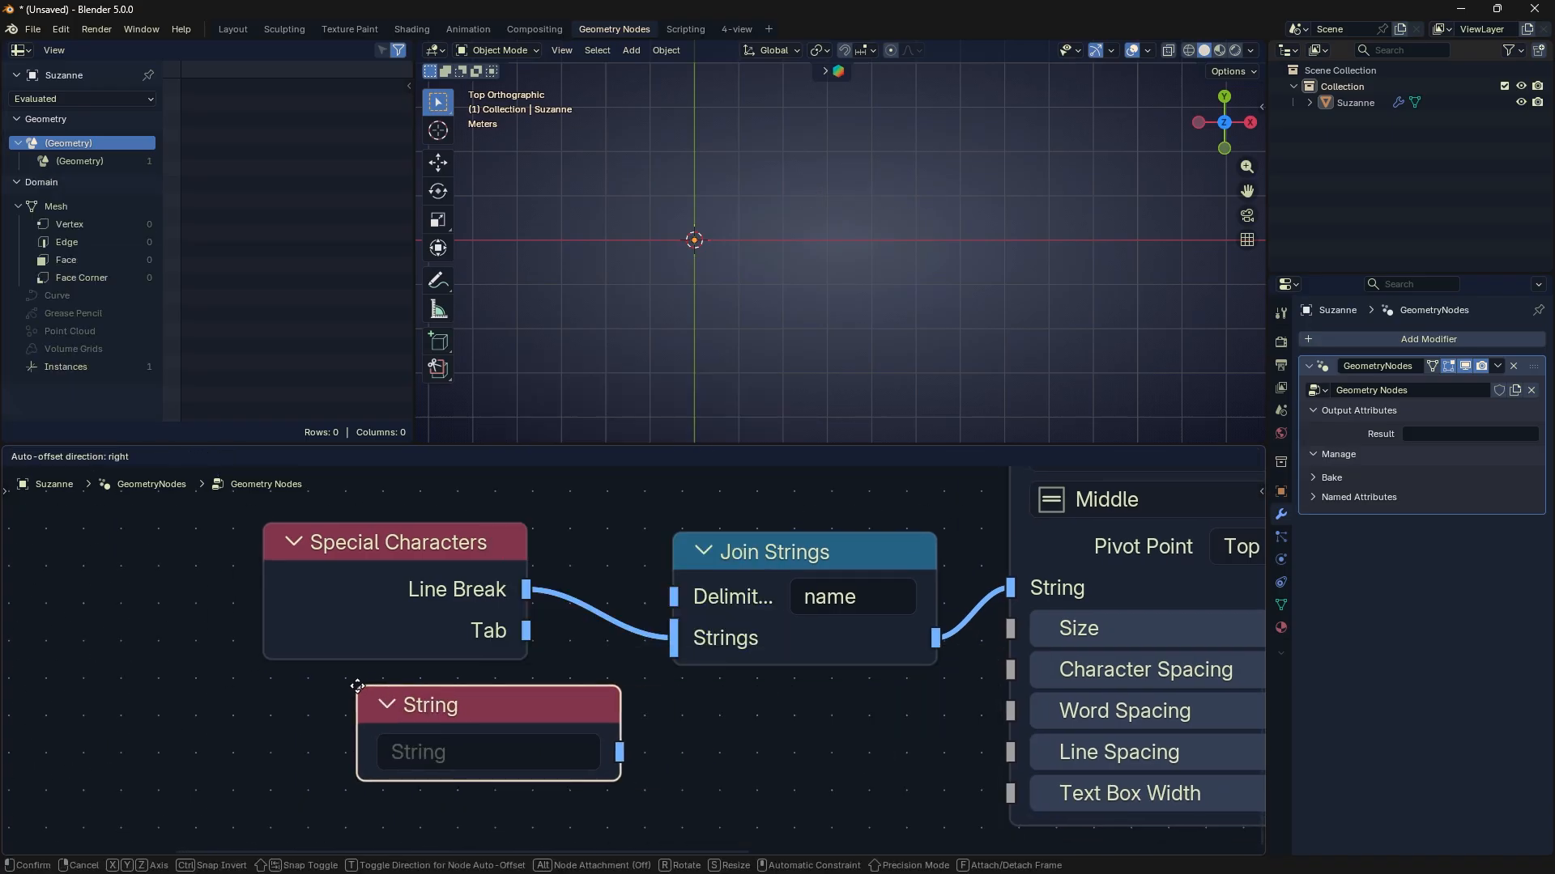
click(357, 685)
click(404, 739)
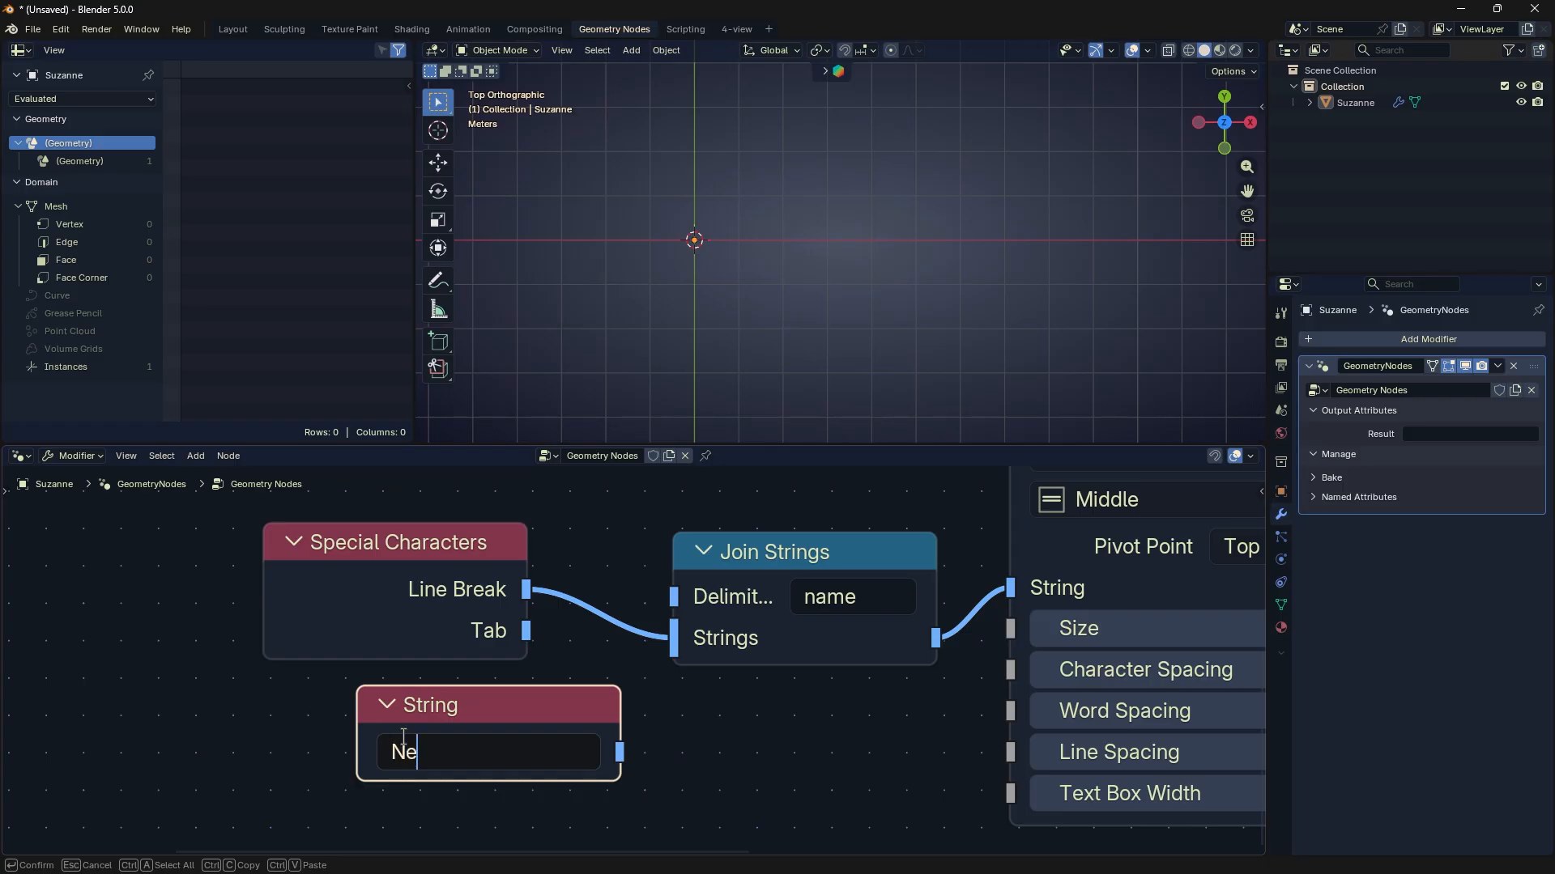
text(New)
key(Return)
drag(620, 752, 674, 639)
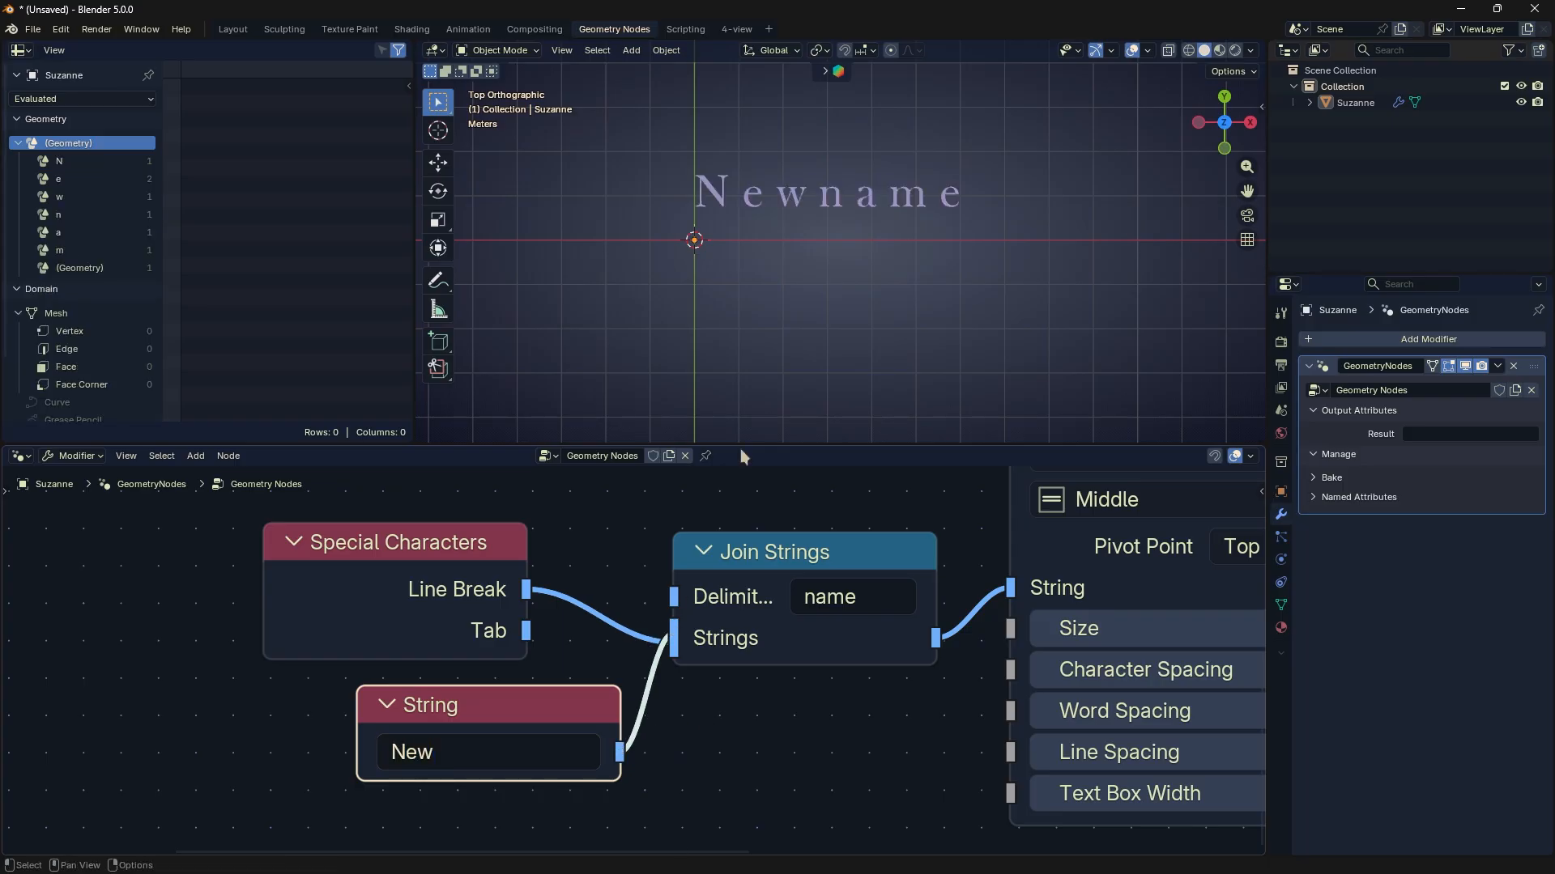
- Disconnect Line Break from Join Strings and connect Tab to its Strings input ahead of the "New" string
click(540, 638)
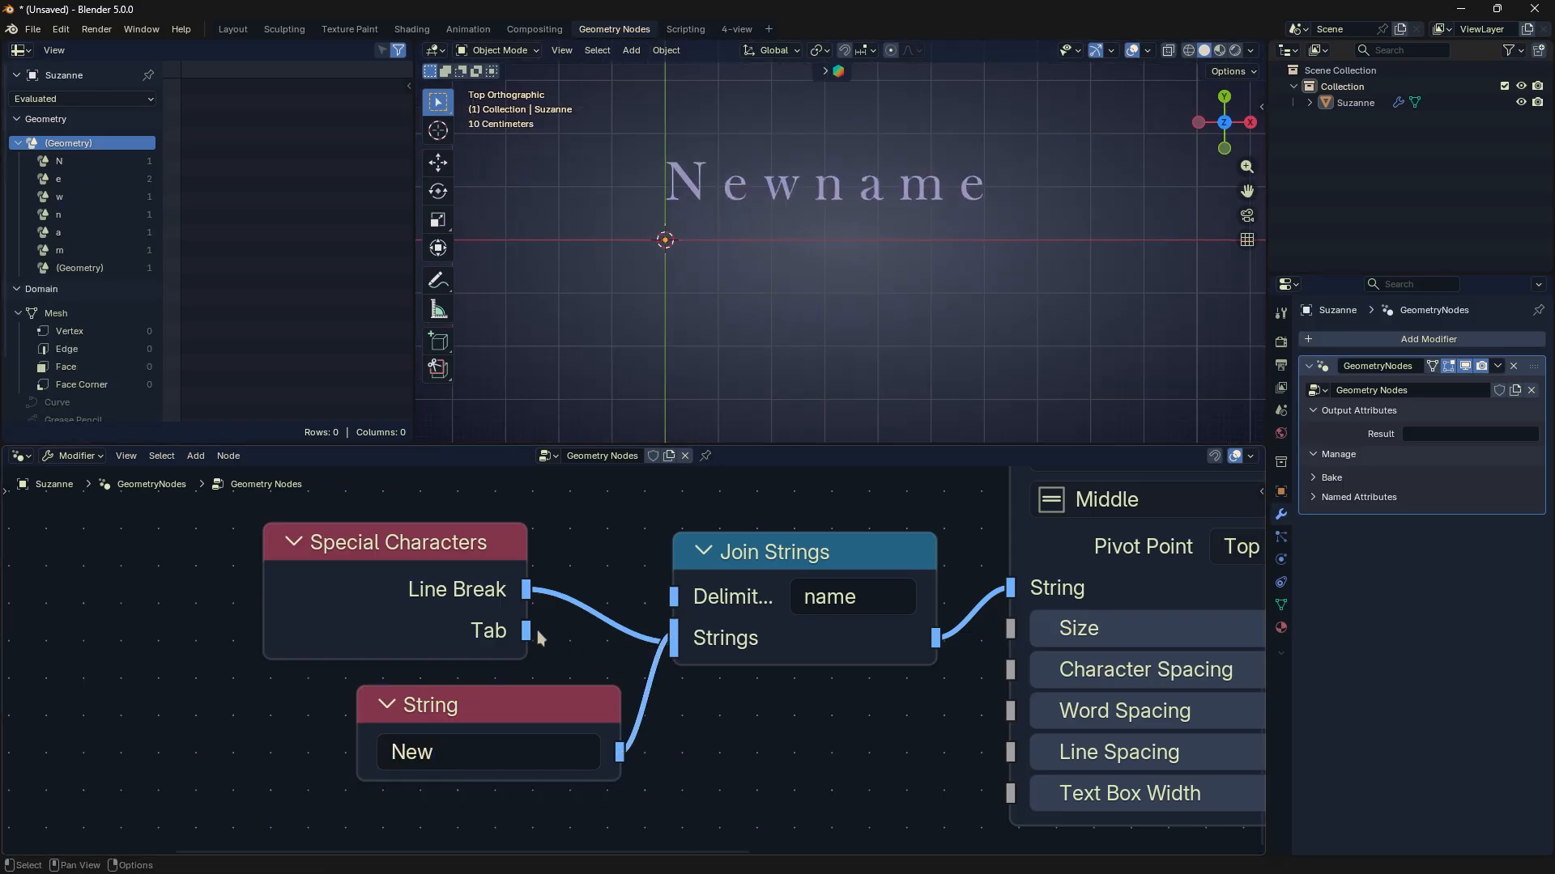
mouse_move(525, 634)
mouse_down()
mouse_move(651, 632)
mouse_move(624, 633)
mouse_move(613, 600)
mouse_up()
ctrl+right_drag(594, 571, 578, 630)
drag(527, 631, 660, 645)
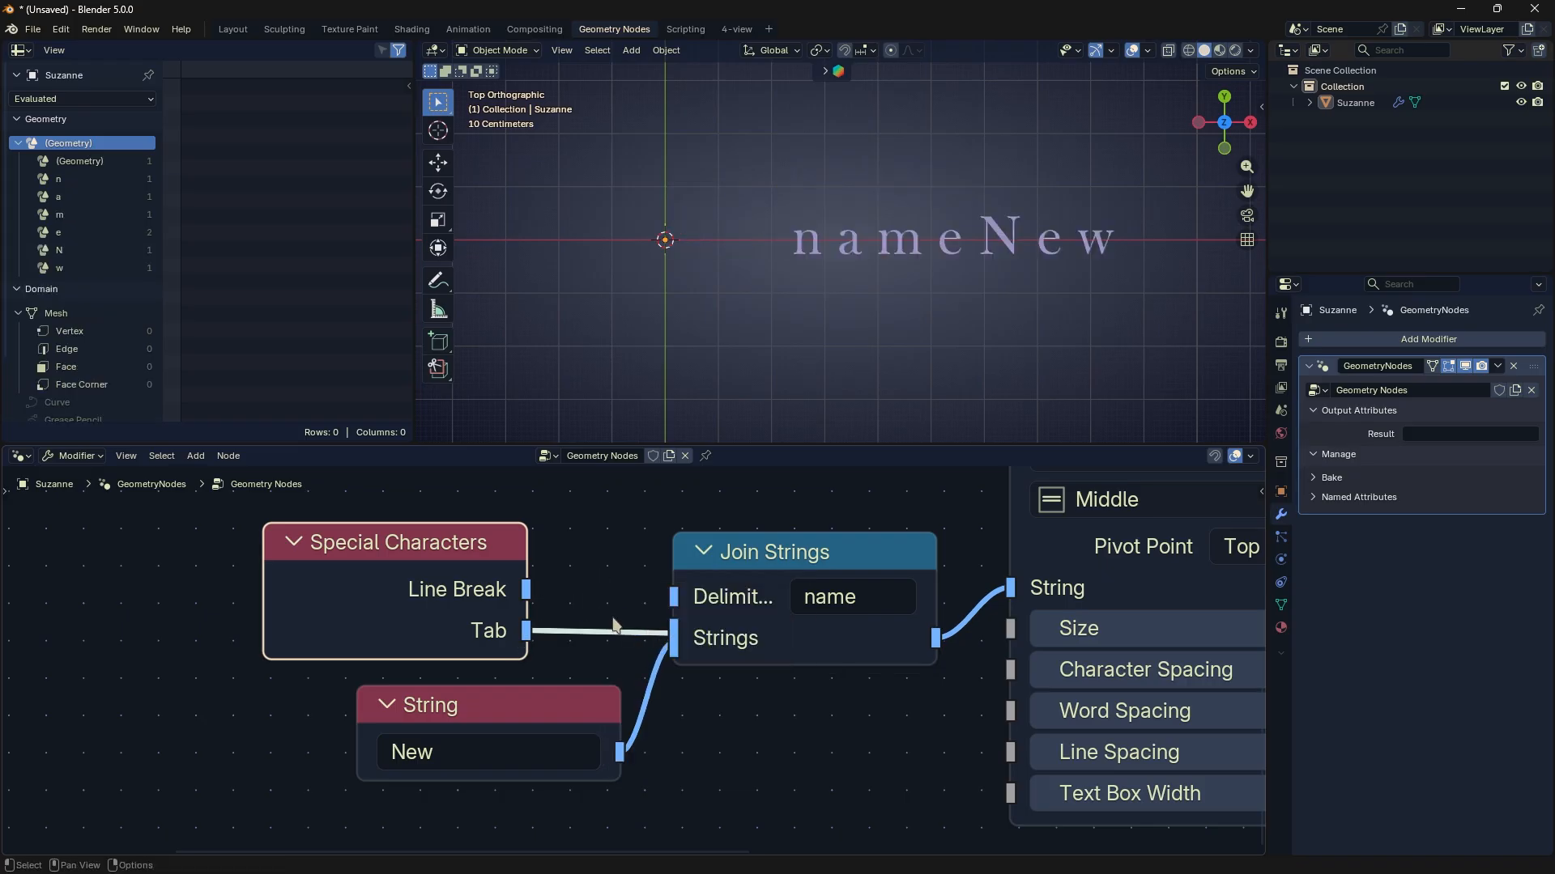
- Cut and reconnect the Tab link to Join Strings twice, returning it ahead of the "New" string
ctrl+right_drag(587, 631, 587, 631)
drag(527, 631, 668, 654)
ctrl+right_drag(620, 630, 633, 648)
drag(526, 631, 668, 640)
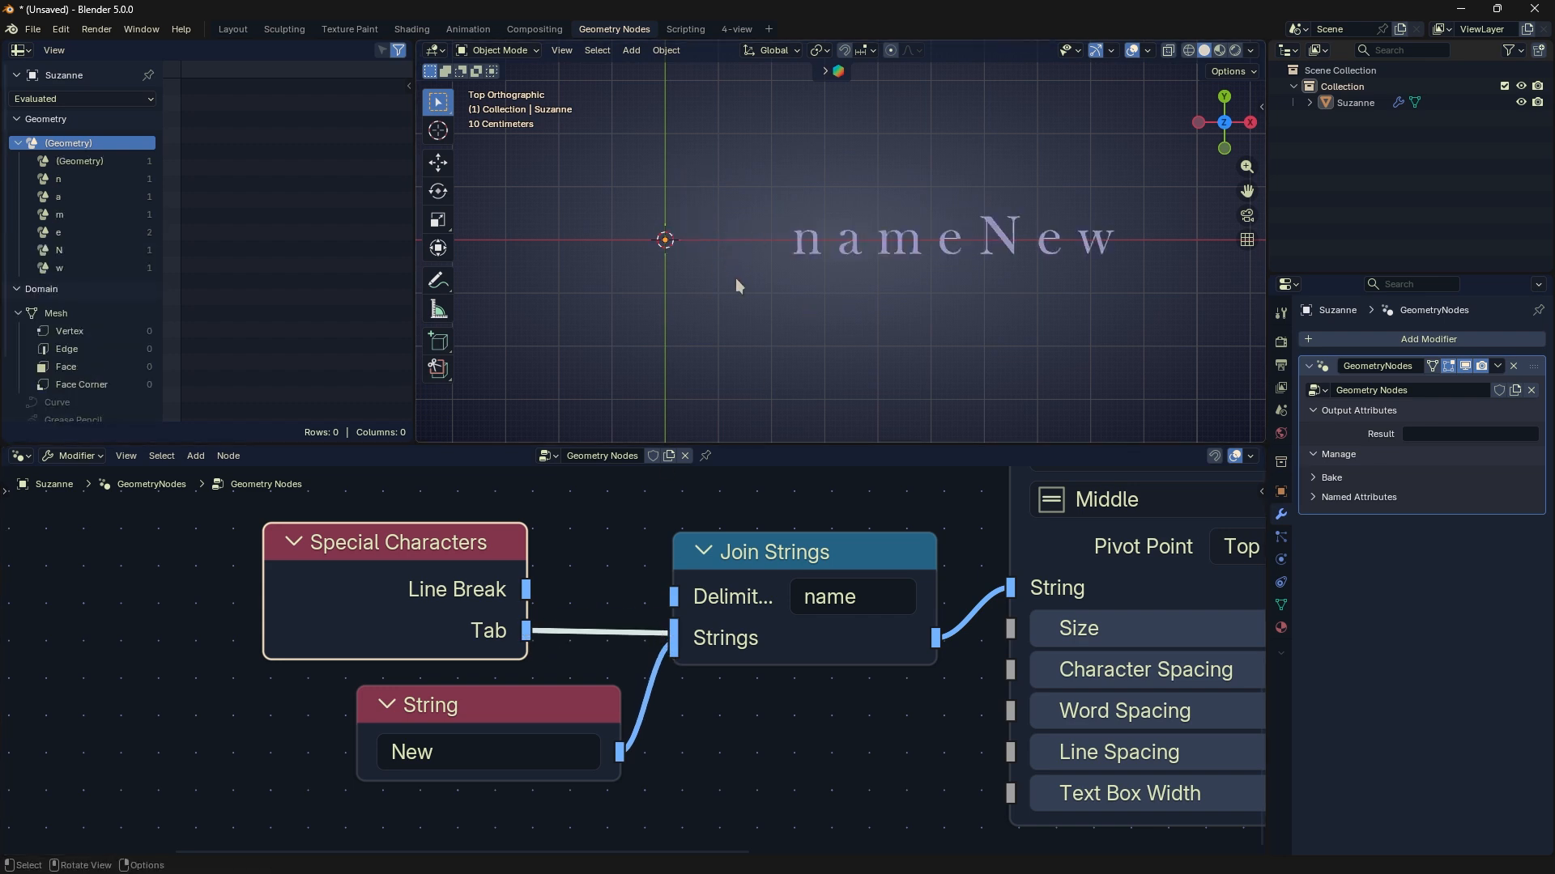
scroll(736, 278, up, 1)
- Widen the Join Strings node and shift the String and Special Characters nodes to the left
drag(931, 552, 886, 549)
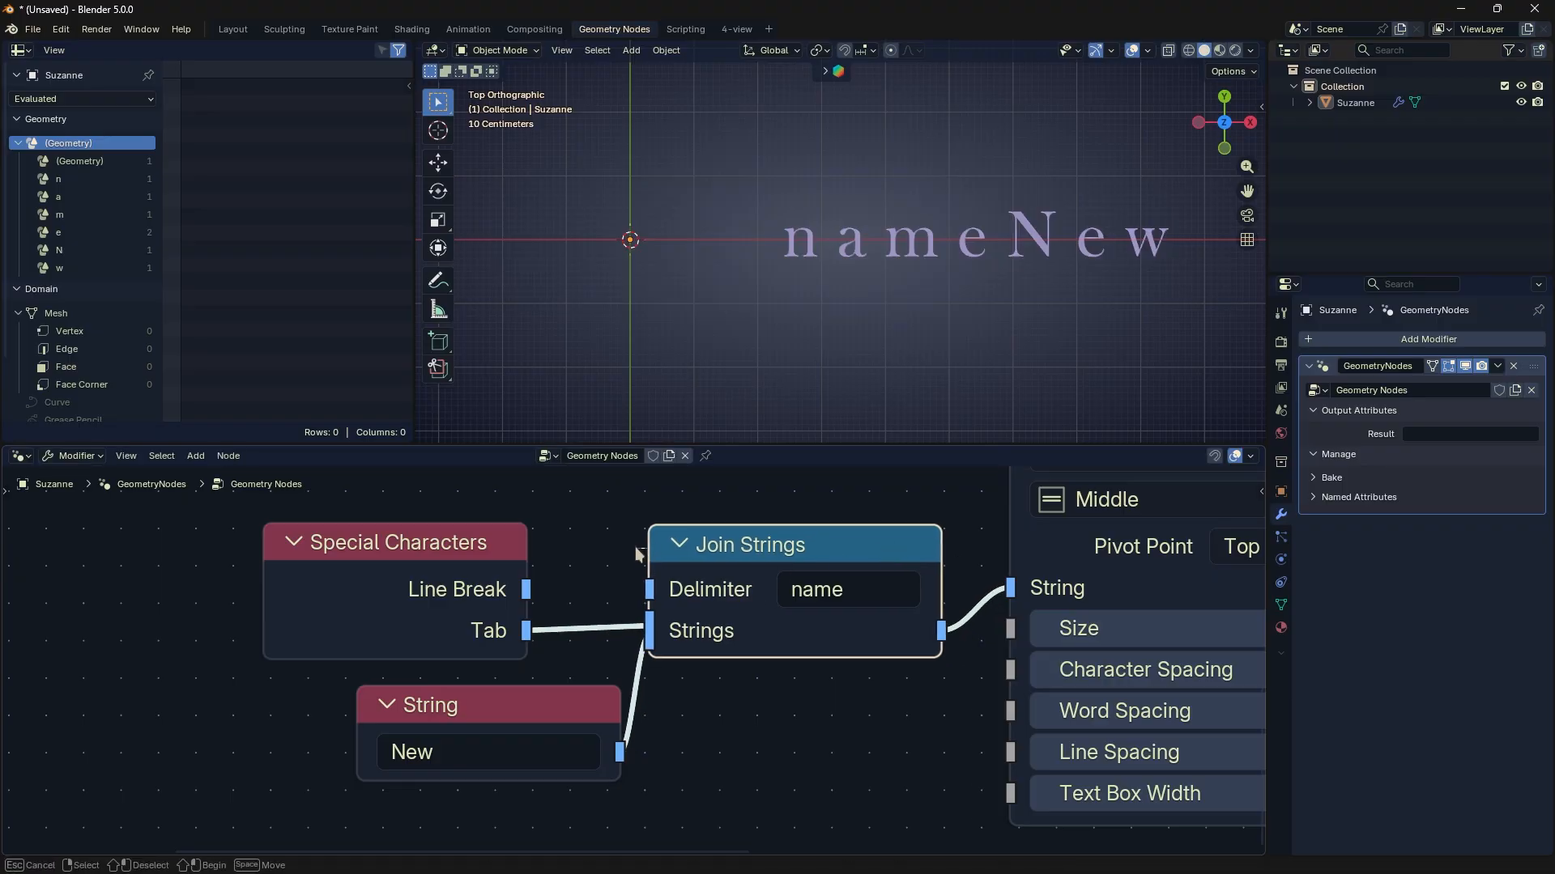
drag(652, 549, 634, 549)
drag(508, 705, 426, 705)
drag(446, 583, 442, 583)
- Mark the tab gap in front of the viewport text with annotation strokes, and erase them
key(d)
drag(634, 275, 774, 281)
right_drag(744, 273, 753, 285)
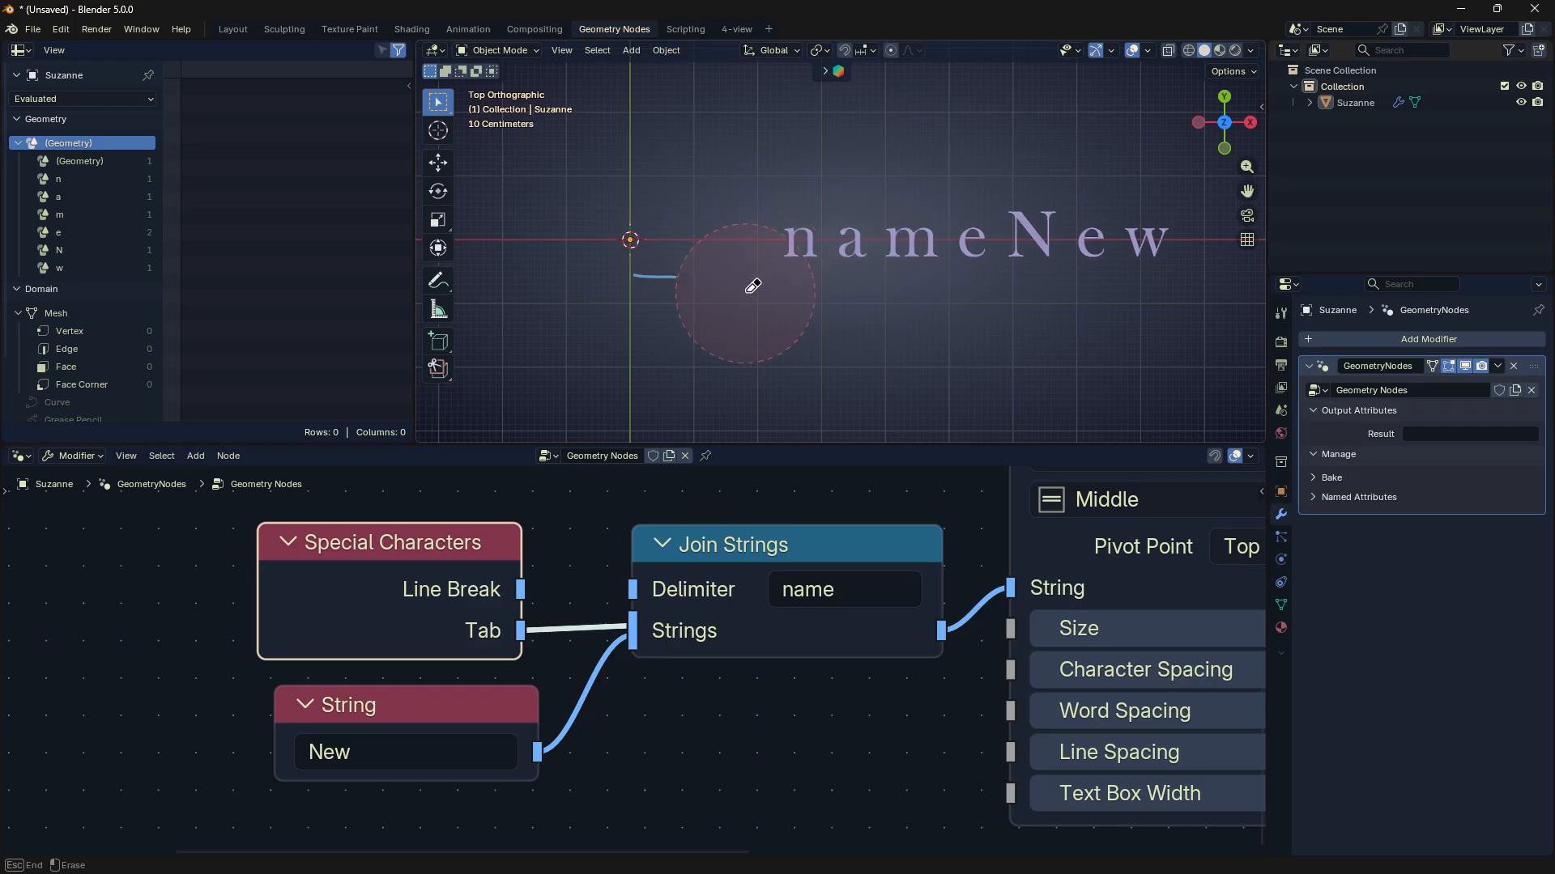
drag(664, 292, 794, 296)
right_drag(769, 303, 739, 288)
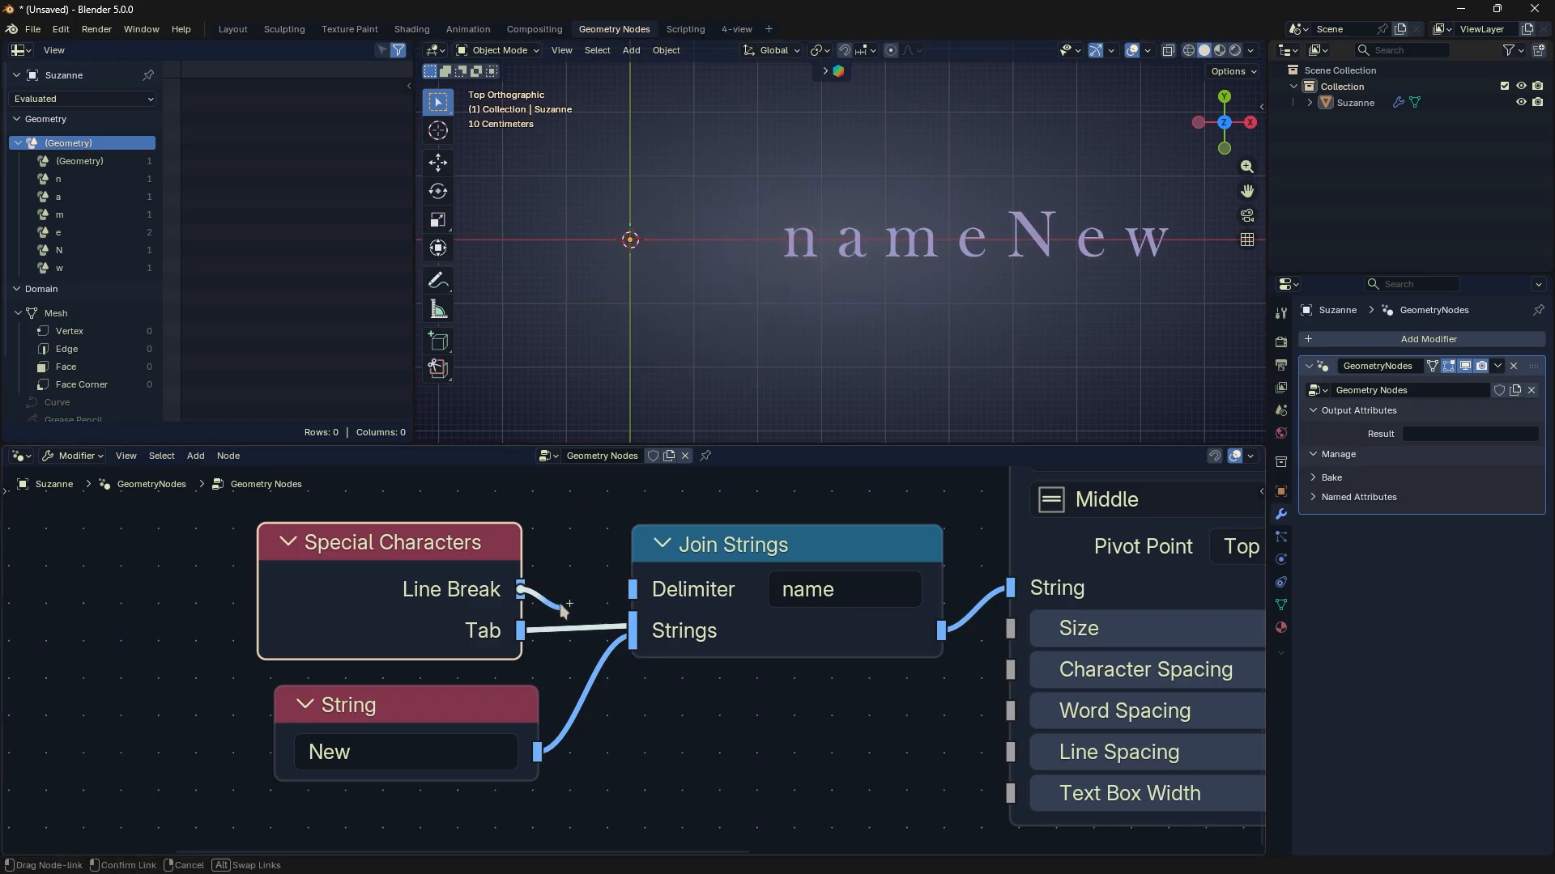
- Replace the Tab link into Join Strings with Line Break, and mark the two text lines with temporary annotation strokes
ctrl+right_drag(556, 621, 552, 648)
drag(521, 590, 620, 628)
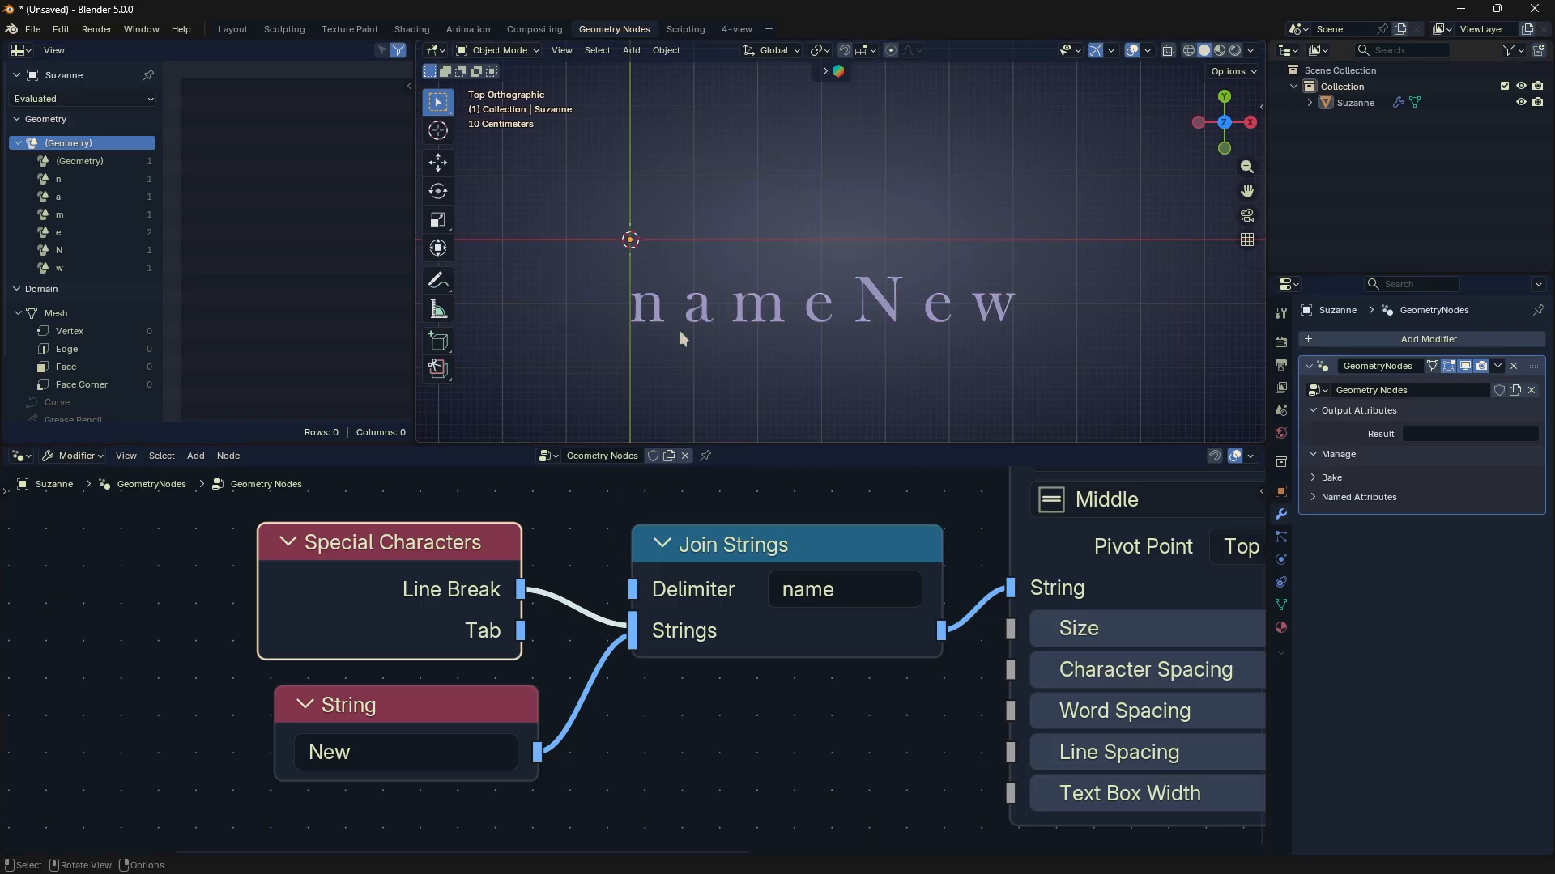
drag(637, 228, 991, 232)
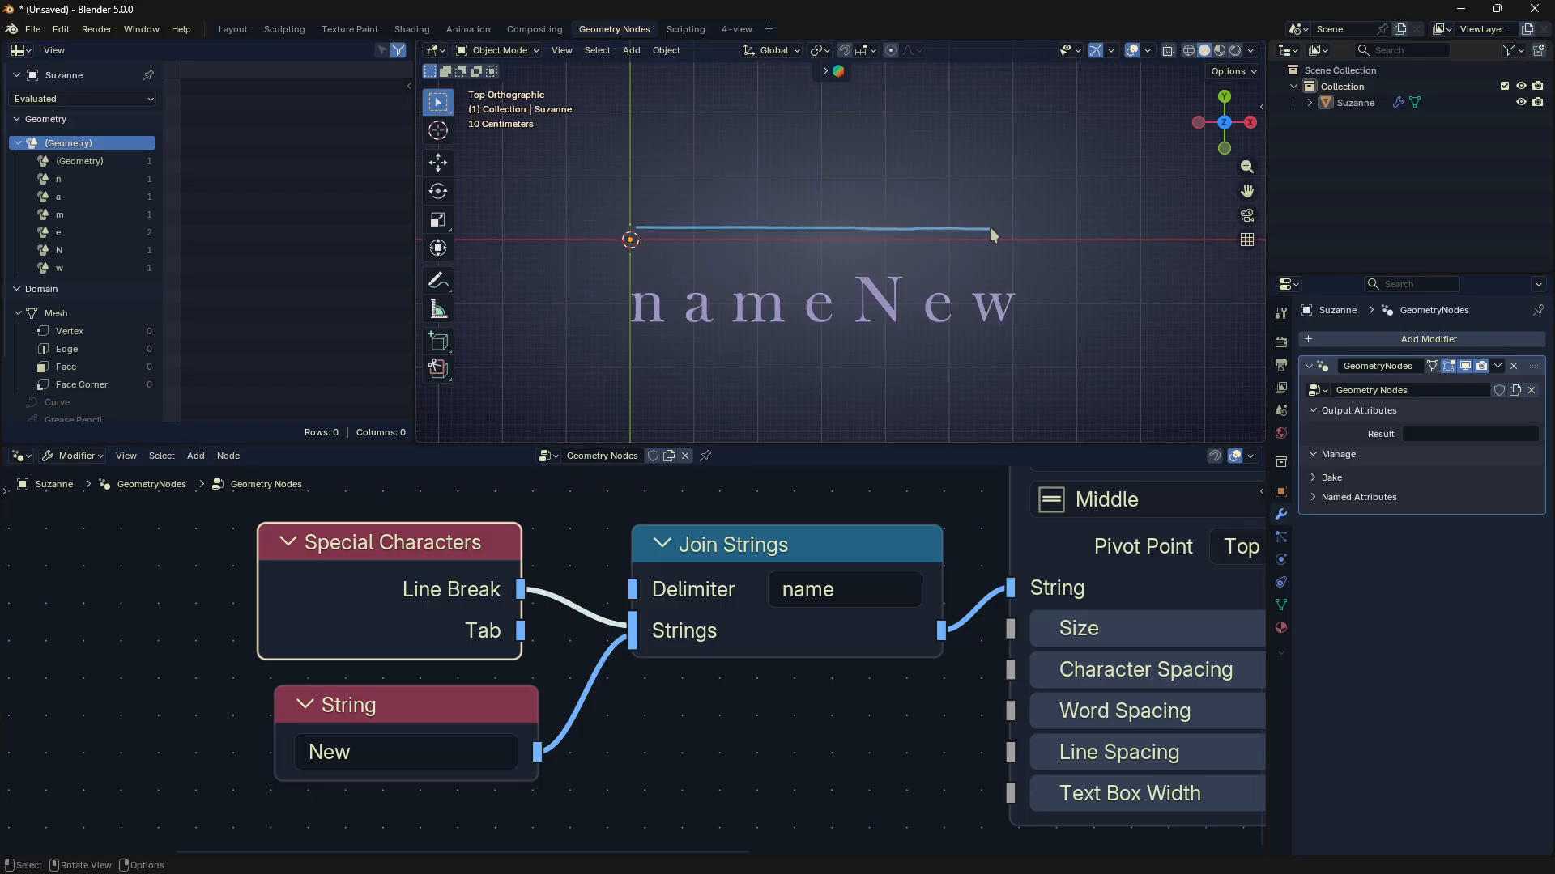
drag(635, 332, 1036, 337)
mouse_move(1041, 336)
right_down()
mouse_move(815, 199)
mouse_move(991, 228)
right_up()
- Nudge the Join Strings node slightly down and the String node up and left beneath Special Characters
drag(727, 573, 731, 580)
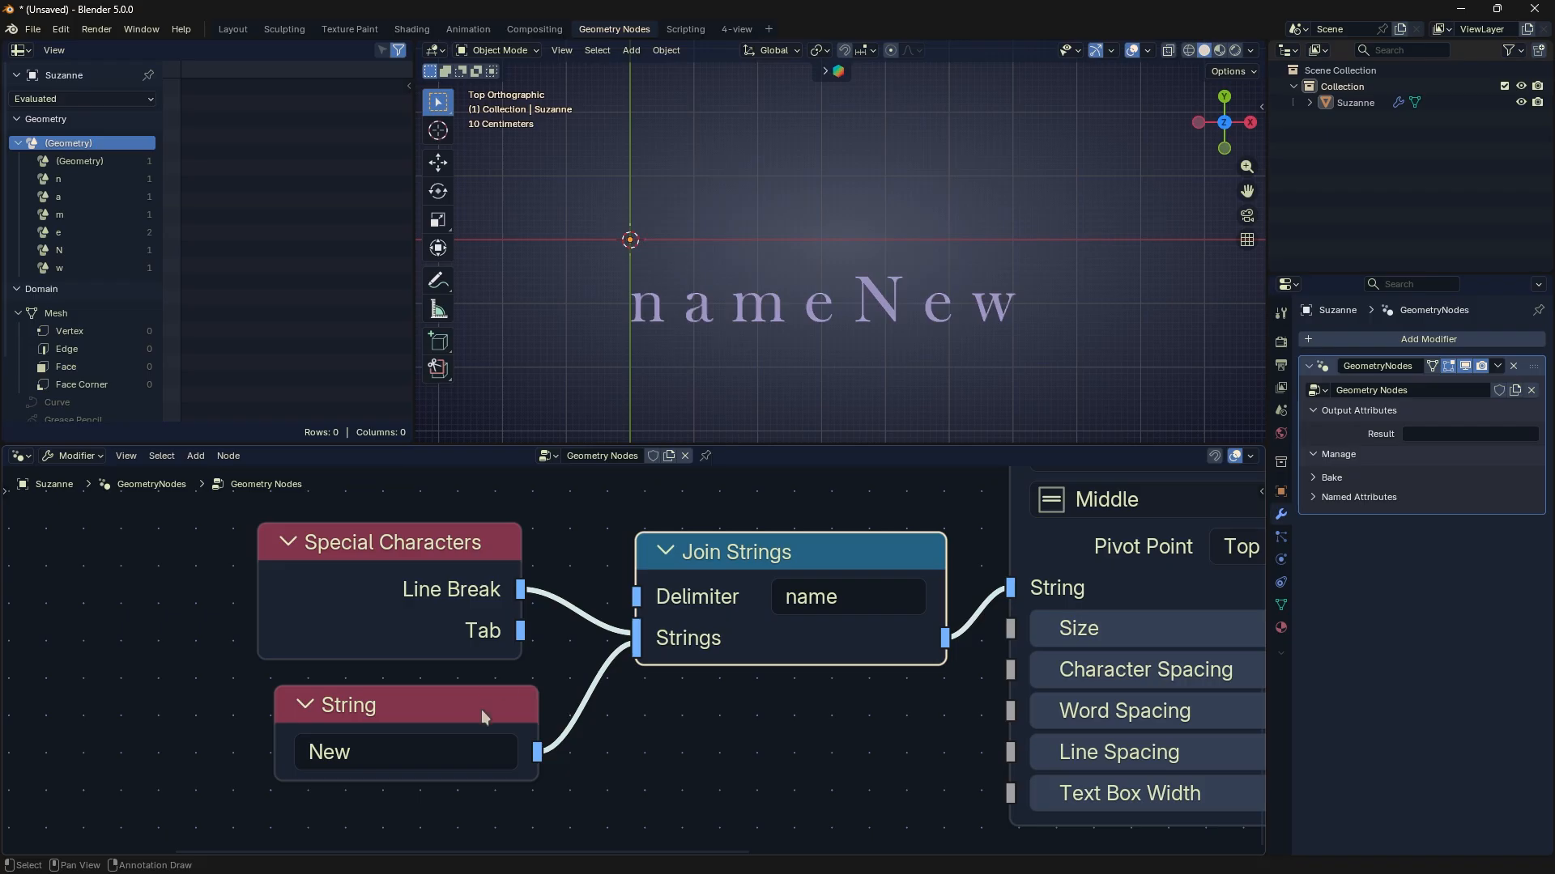
drag(484, 717, 479, 702)
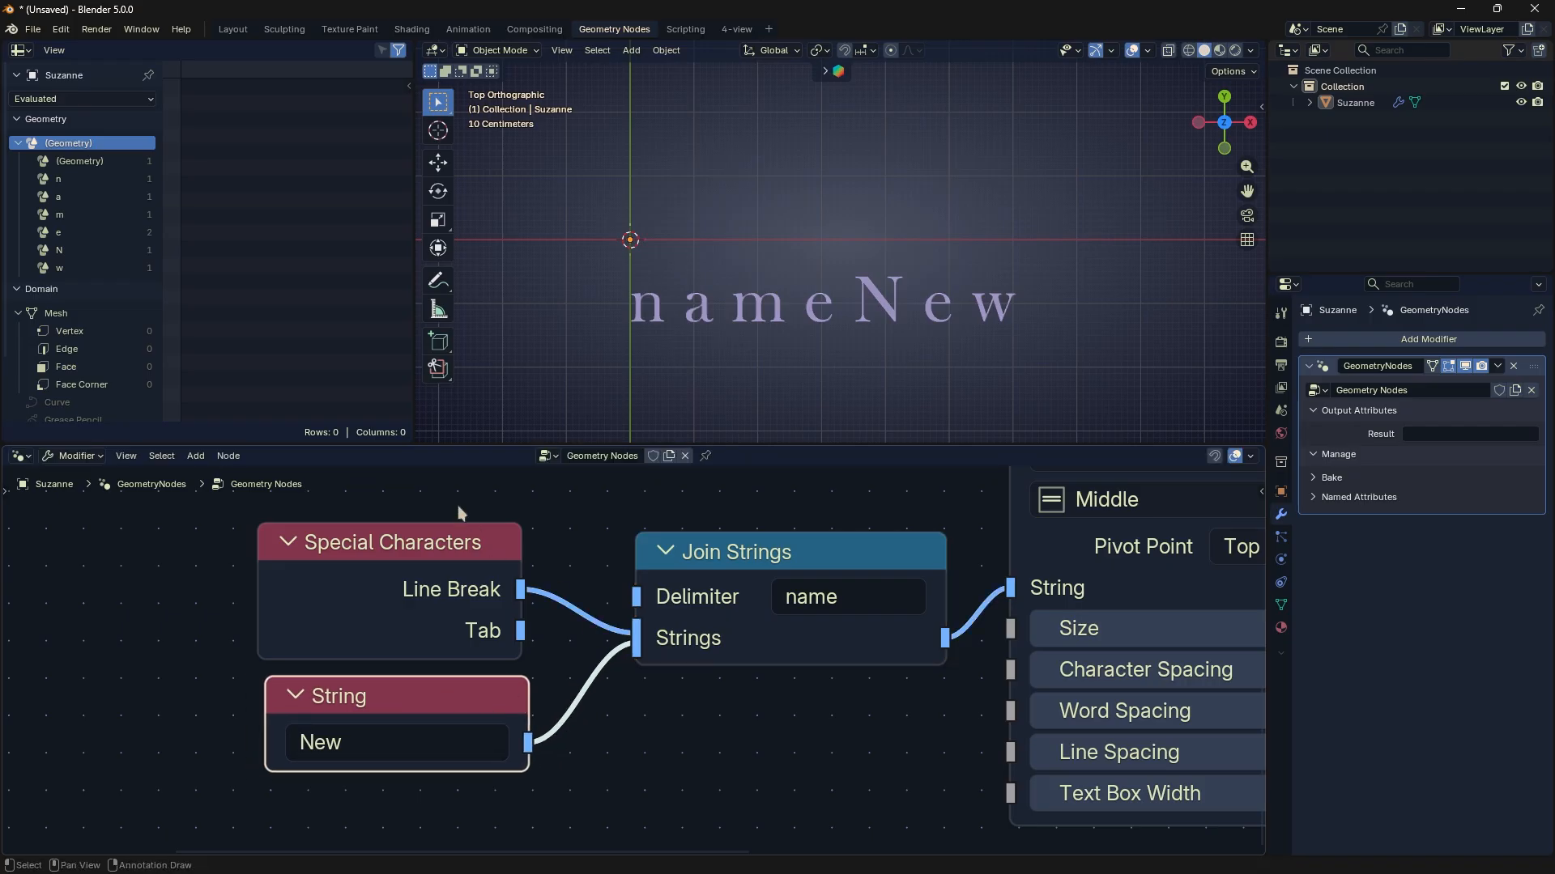
drag(459, 512, 712, 692)
- Browse the Text and Math utility nodes available to add
key(shift+a)
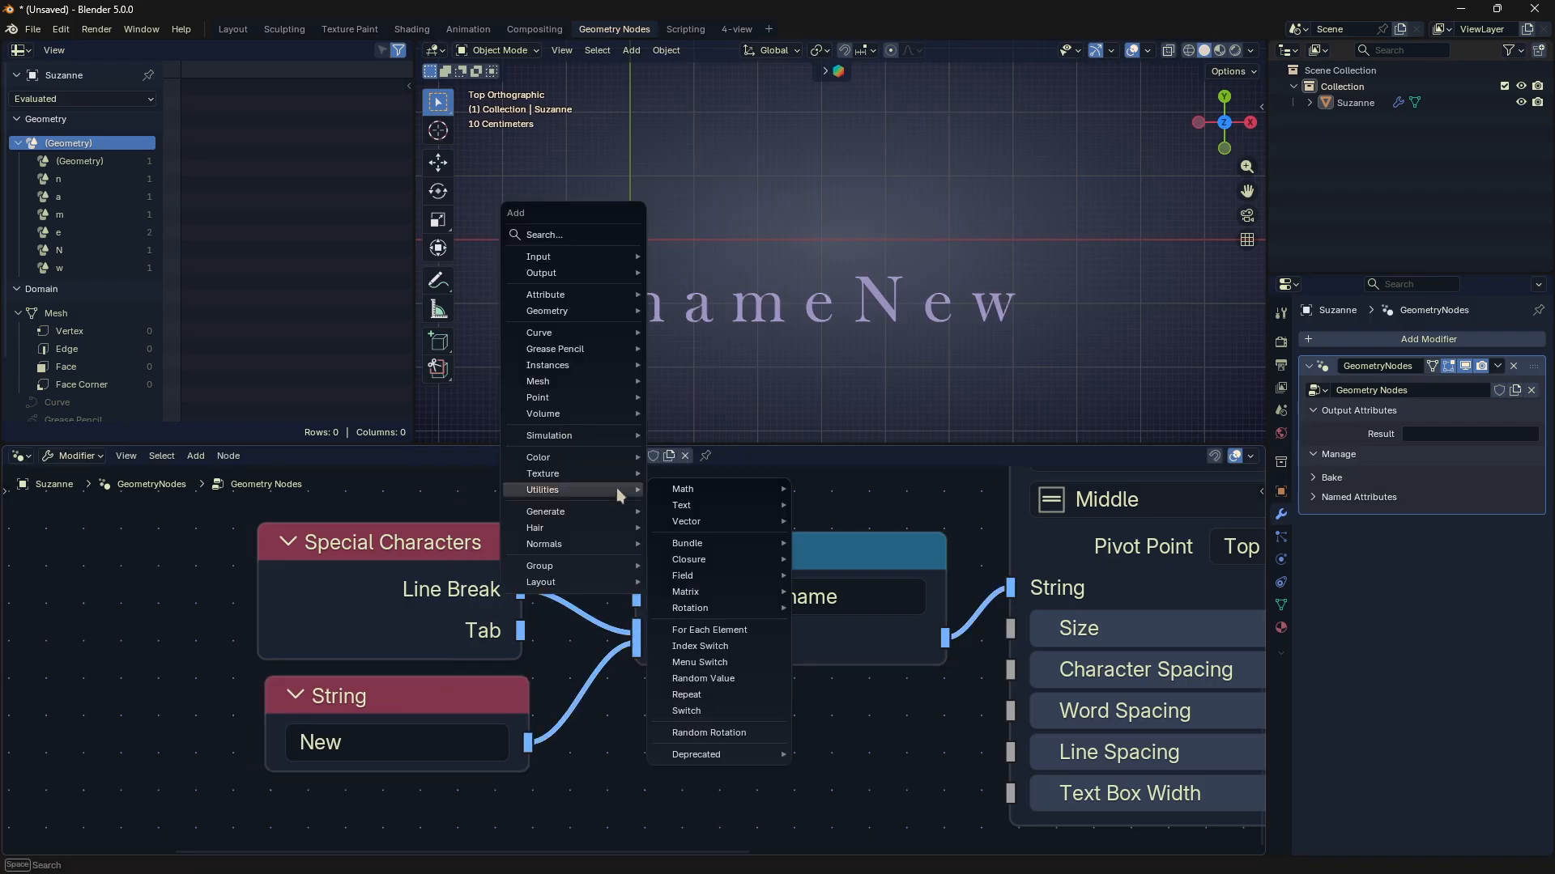
mouse_move(663, 503)
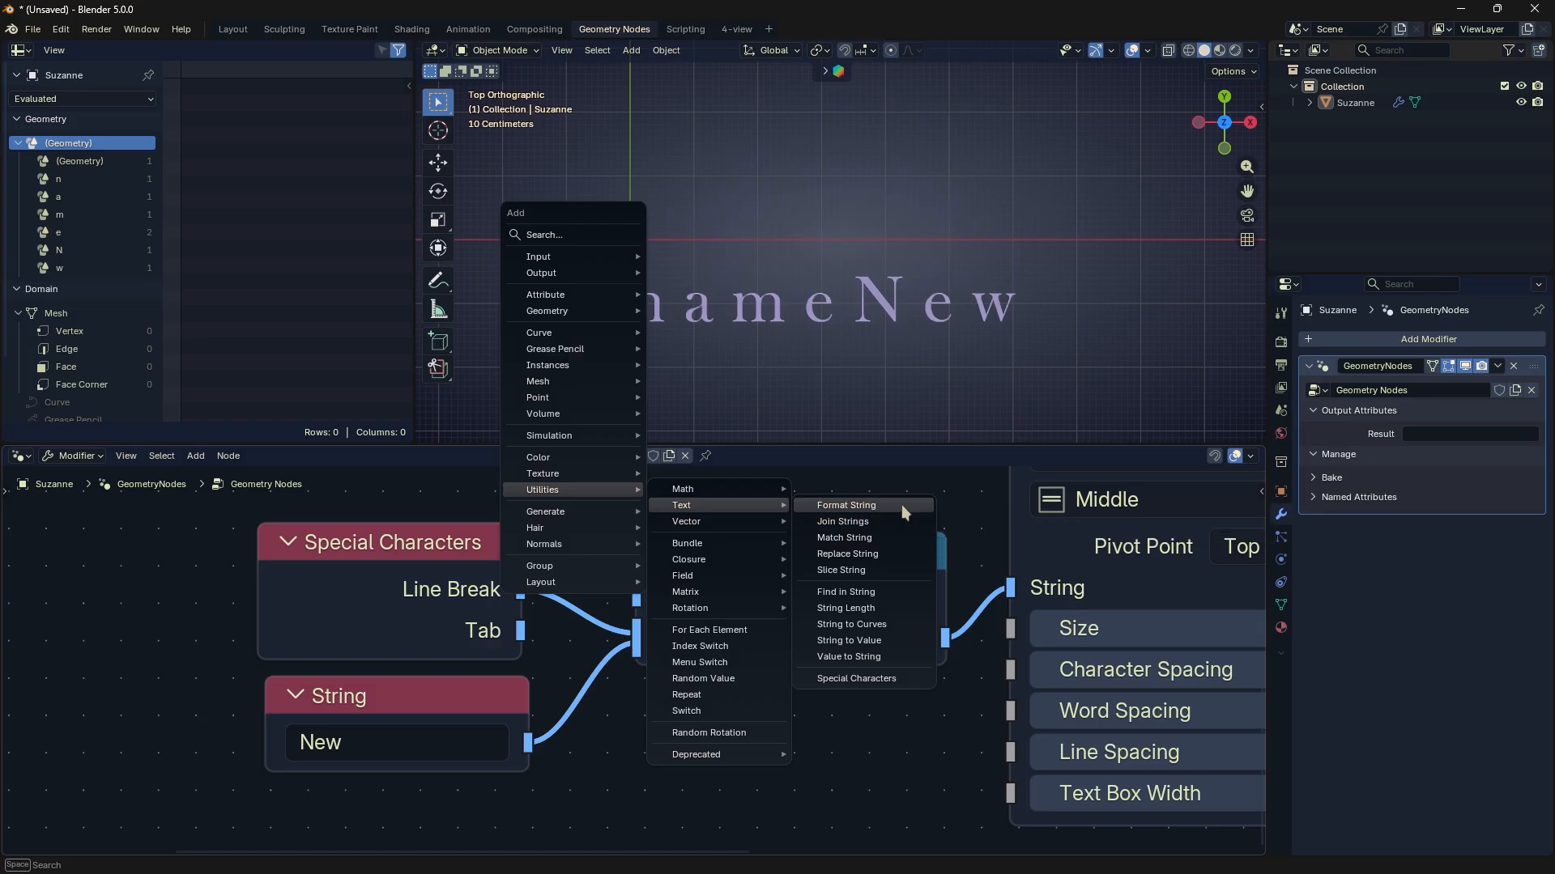
mouse_move(738, 485)
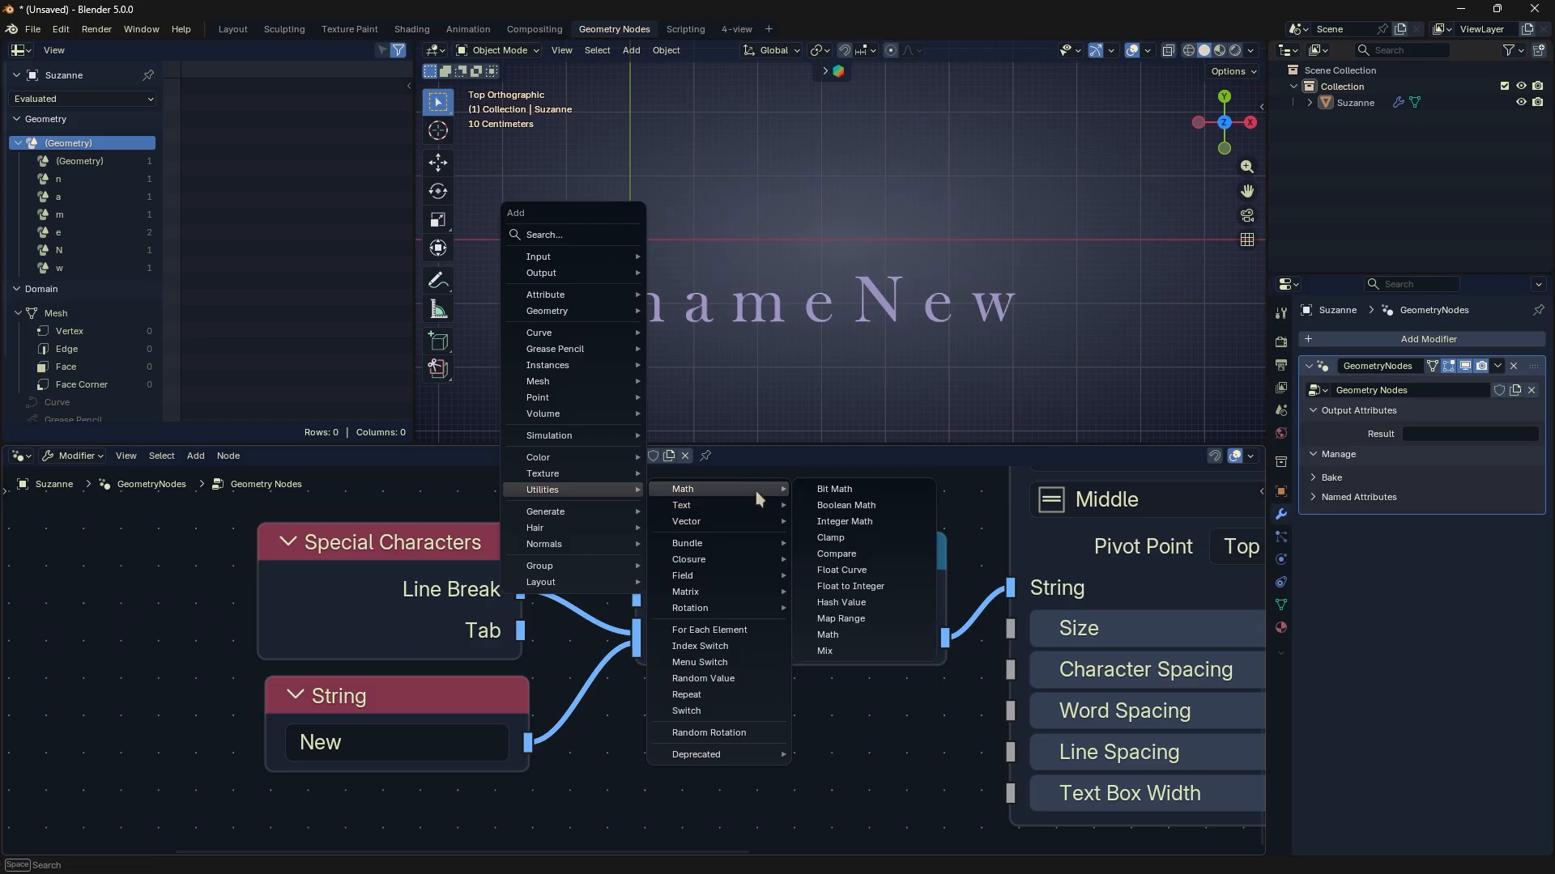